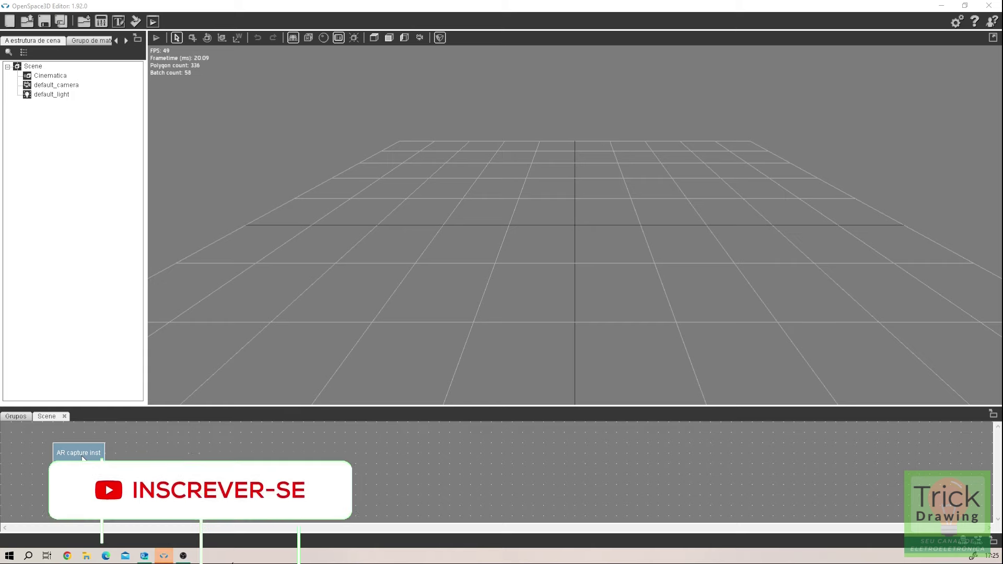
Step: Open the AR capture instance's settings to review its device and camera options, and close them
{"action": "double_click", "coordinate": [82, 455]}
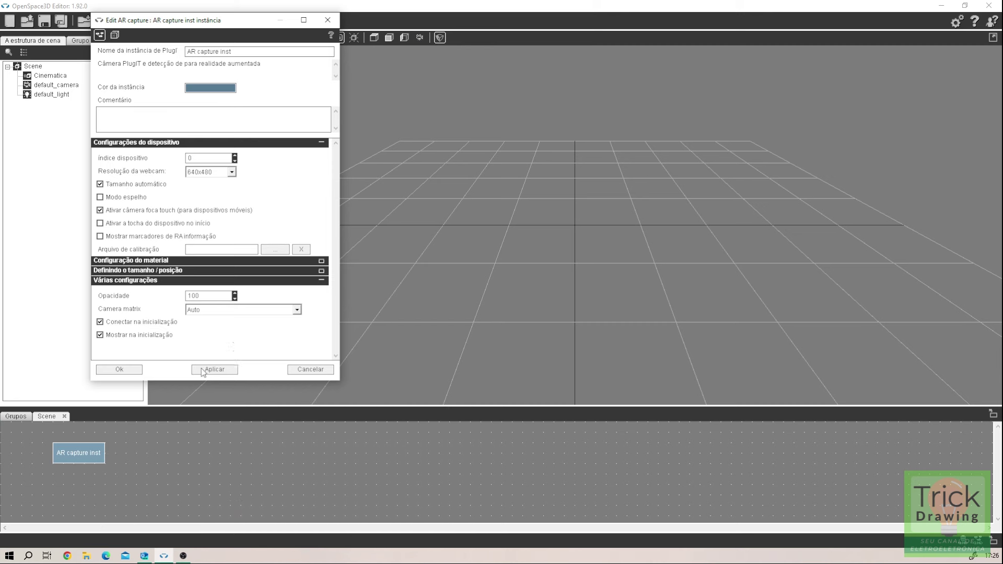
{"action": "left_click", "coordinate": [327, 20]}
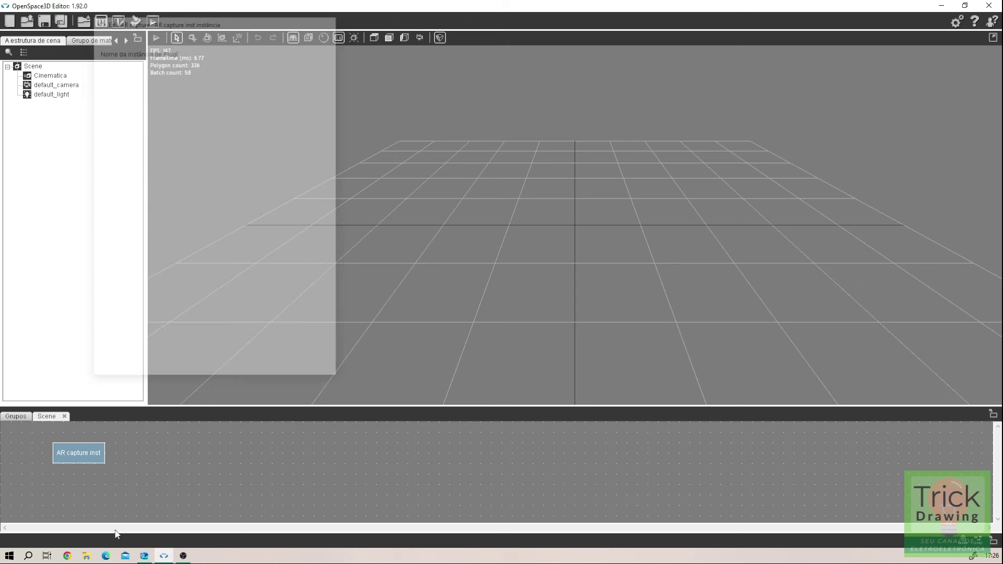
{"action": "right_click", "coordinate": [166, 477]}
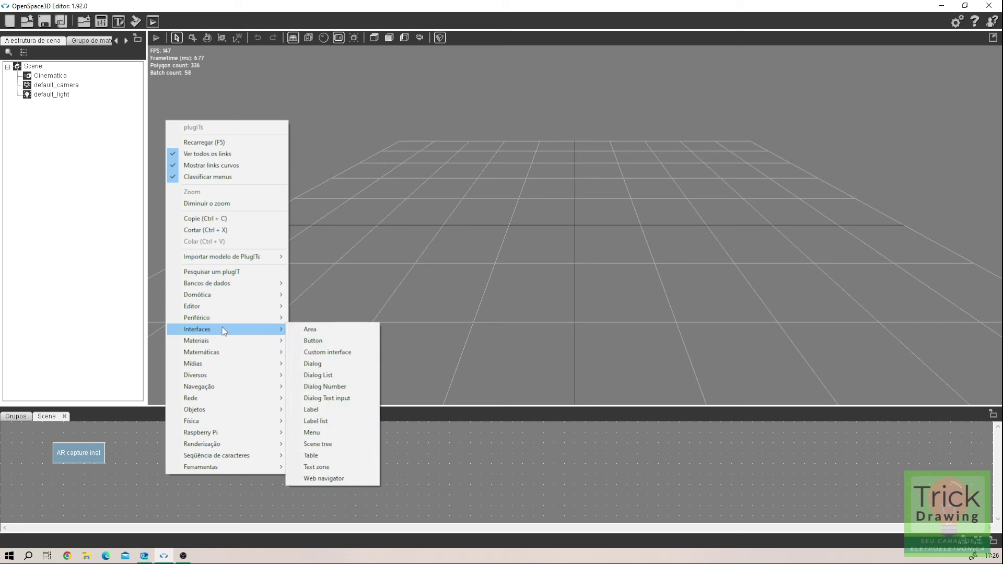
{"action": "mouse_move", "coordinate": [227, 316]}
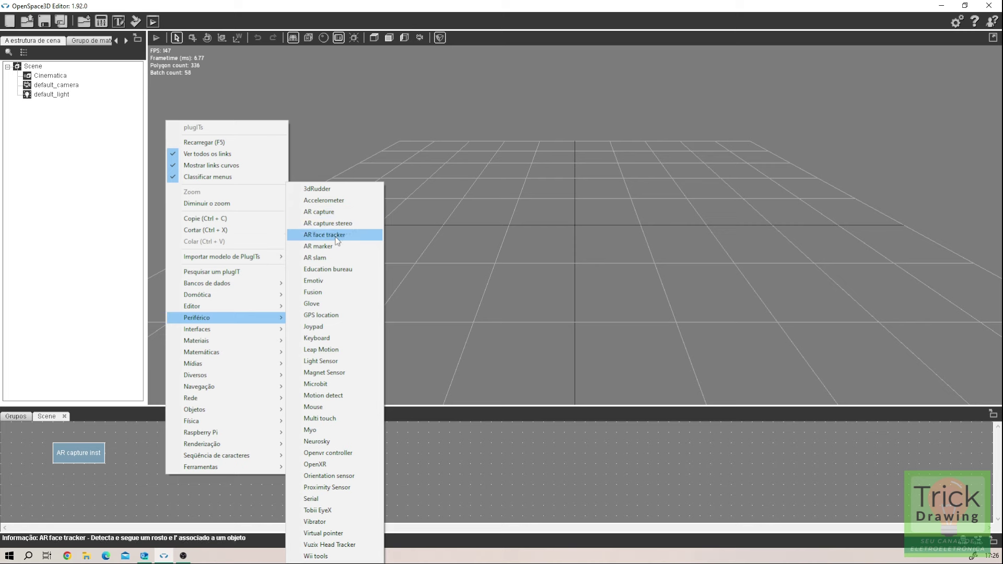
{"action": "left_click", "coordinate": [510, 473]}
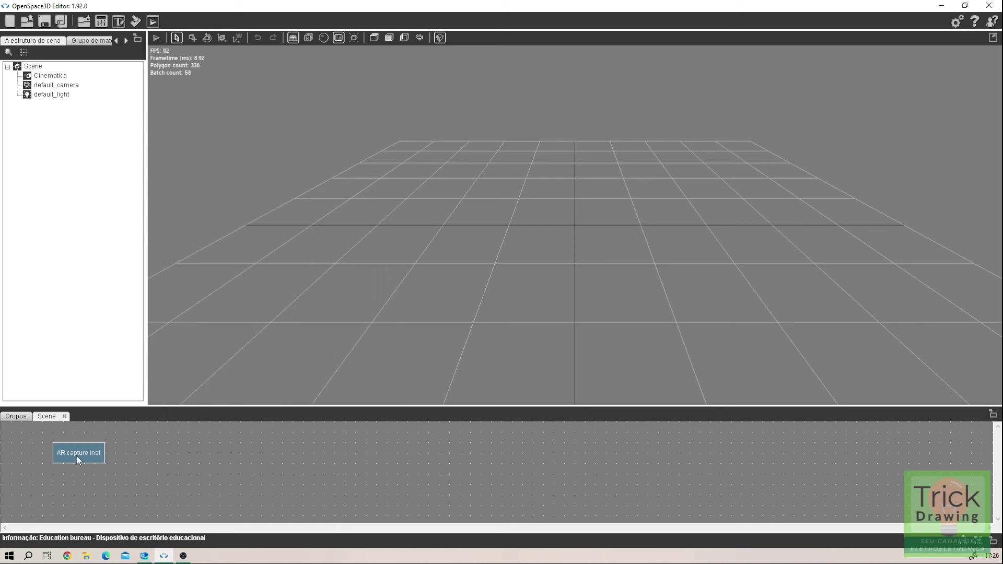
Step: Shift the AR capture node slightly up and left, and add an AR marker plugIT with marker ID 1
{"action": "left_click_drag", "start_coordinate": [64, 449], "coordinate": [65, 451]}
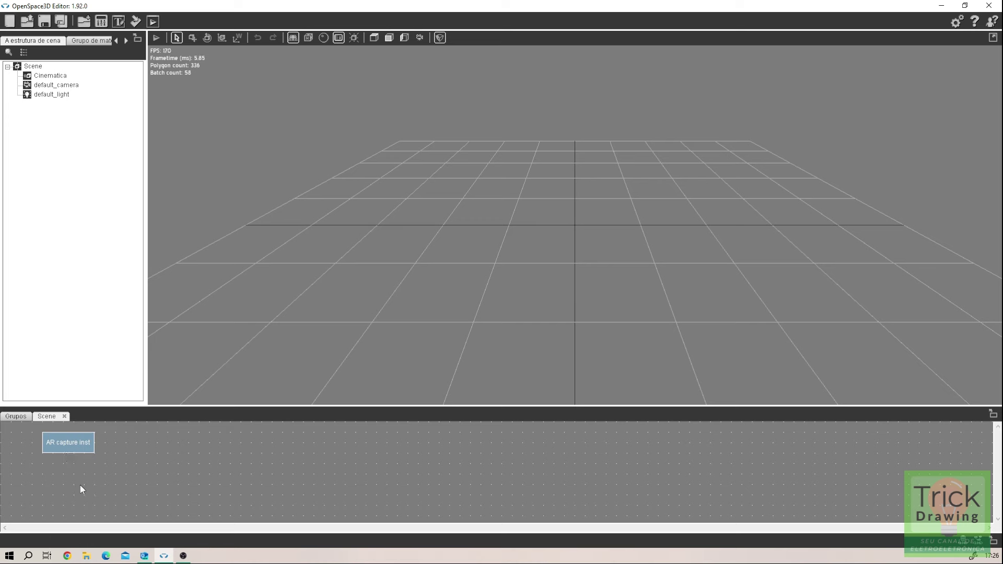
{"action": "right_click", "coordinate": [142, 469]}
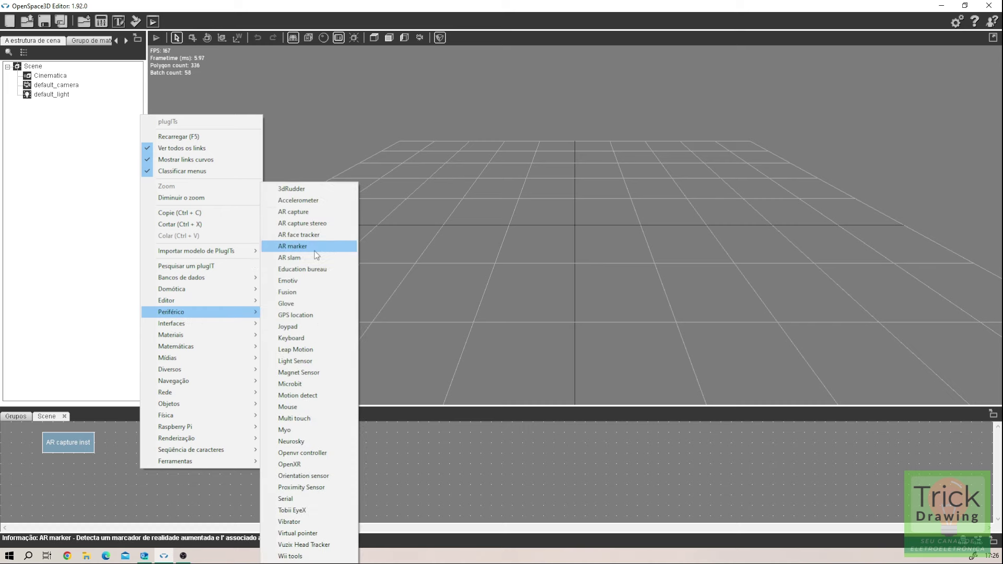
{"action": "left_click", "coordinate": [314, 253]}
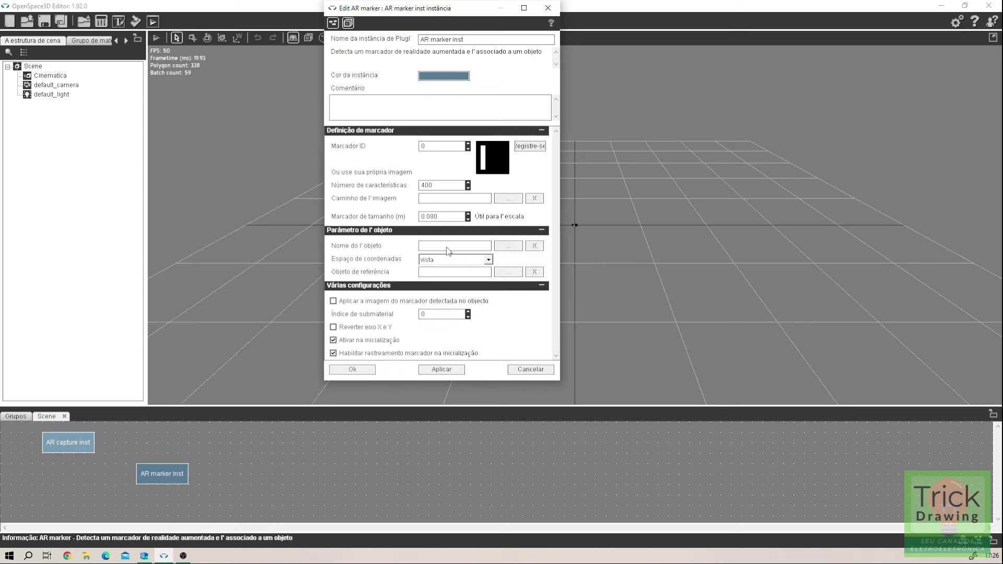
{"action": "left_click", "coordinate": [468, 143]}
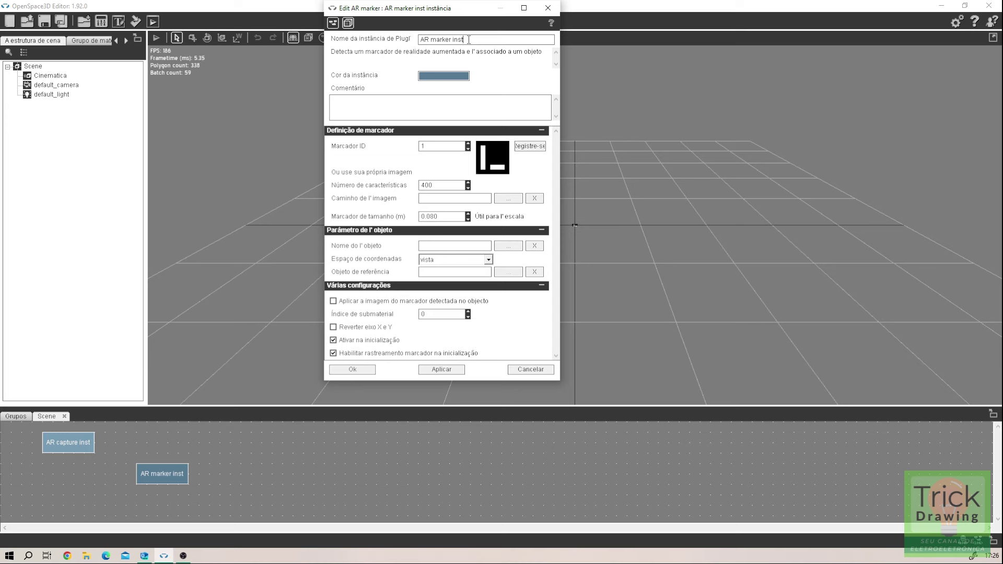
Step: Name the new marker instance "AR marker Dis_Motor", apply it, and place its node level with the AR capture node
{"action": "key", "text": "BackSpace"}
{"action": "key", "text": "BackSpace"}
{"action": "type", "text": "Dis_Motor"}
{"action": "left_click", "coordinate": [444, 371]}
{"action": "left_click", "coordinate": [369, 371]}
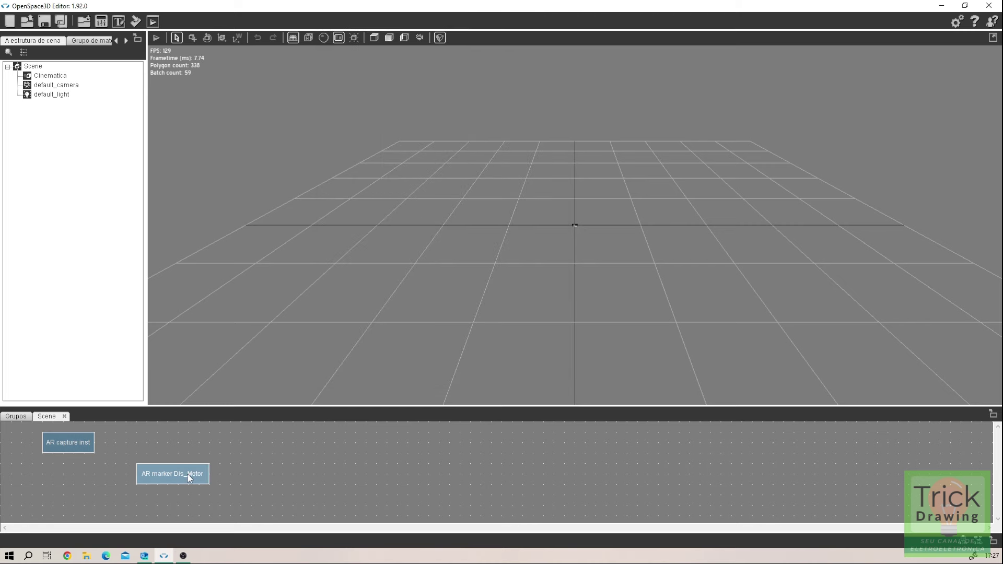
{"action": "left_click_drag", "start_coordinate": [191, 481], "coordinate": [202, 449]}
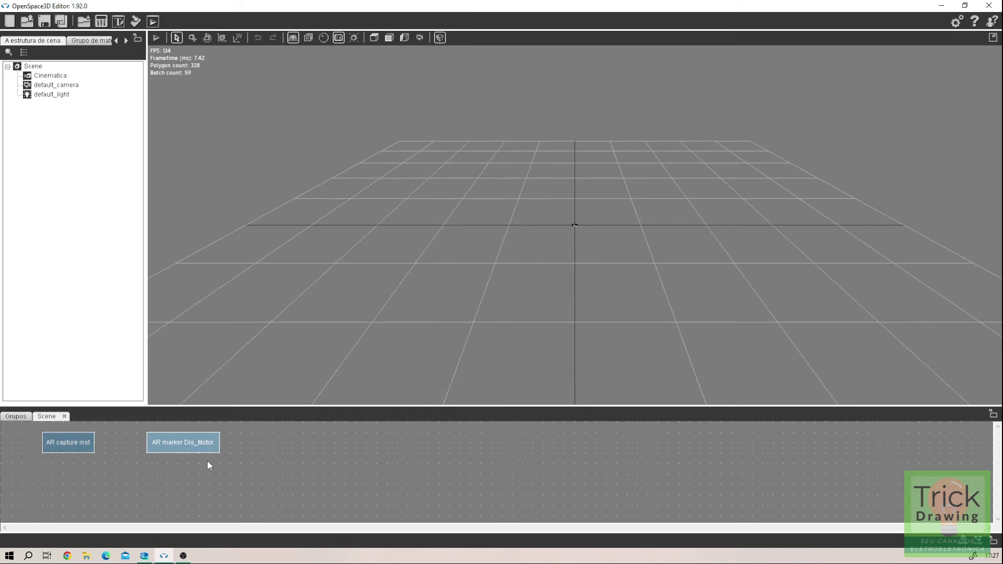
Step: Duplicate the AR marker Dis_Motor node just below the original and rename the copy "AR marker DTM"
{"action": "left_click_drag", "start_coordinate": [204, 450], "coordinate": [212, 478], "text": "ctrl"}
{"action": "double_click", "coordinate": [205, 480]}
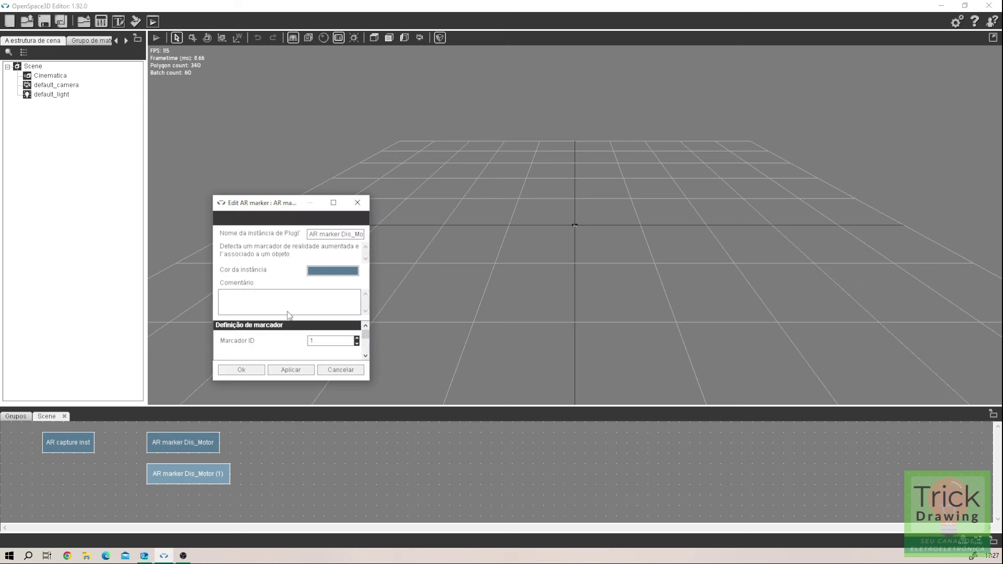
{"action": "left_click", "coordinate": [383, 42]}
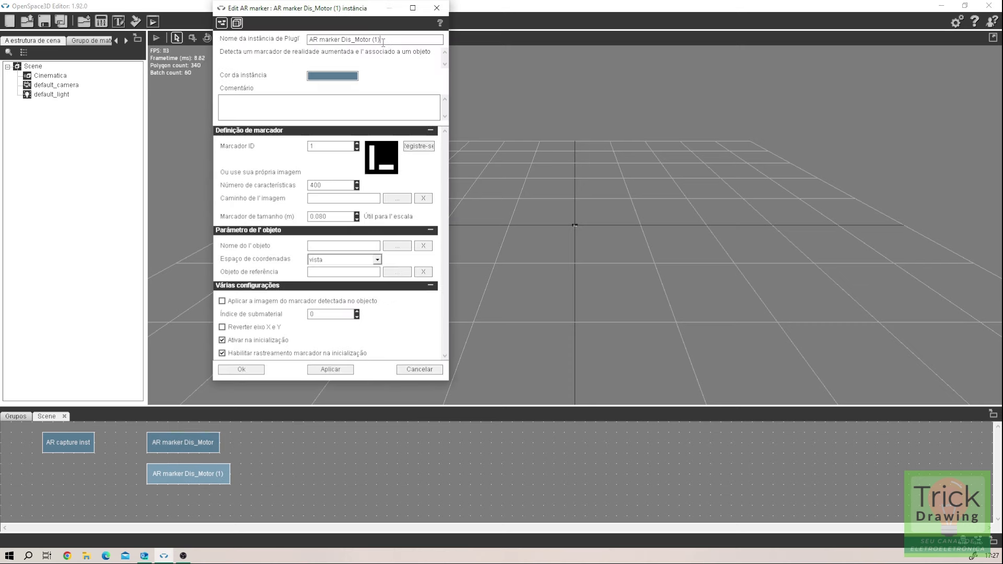
{"action": "key", "text": "BackSpace"}
{"action": "key", "text": "BackSpace"}
{"action": "key", "text": "BackSpace"}
{"action": "key", "text": "BackSpace"}
{"action": "key", "text": "BackSpace"}
{"action": "key", "text": "BackSpace"}
{"action": "key", "text": "BackSpace"}
{"action": "key", "text": "BackSpace"}
{"action": "key", "text": "BackSpace"}
{"action": "key", "text": "BackSpace"}
{"action": "key", "text": "BackSpace"}
{"action": "key", "text": "BackSpace"}
{"action": "type", "text": "TM"}
{"action": "left_click", "coordinate": [330, 369]}
{"action": "left_click", "coordinate": [241, 369]}
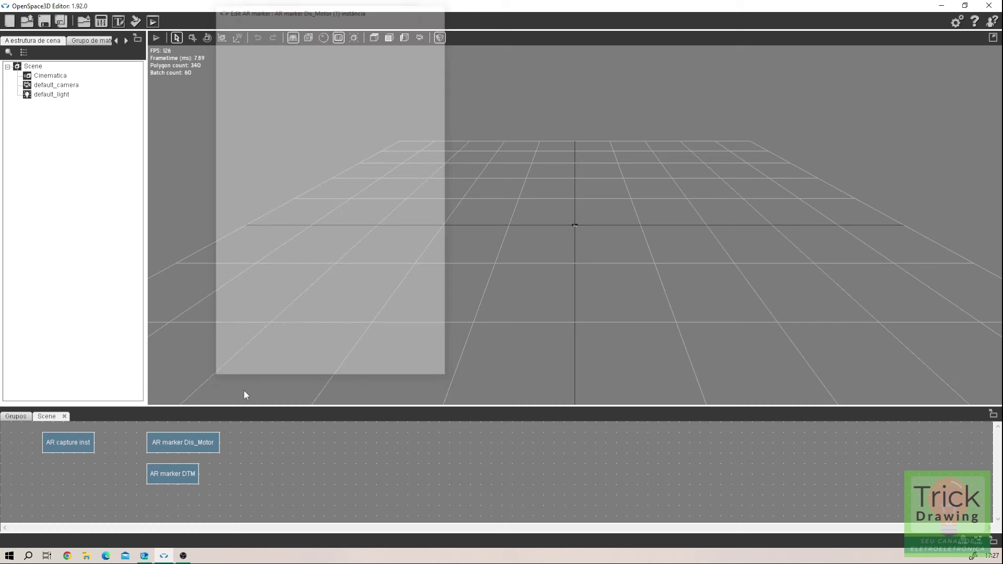
Step: Enlarge the plugIT graph area upward to make more room for nodes below the 3D view
{"action": "left_click", "coordinate": [181, 476]}
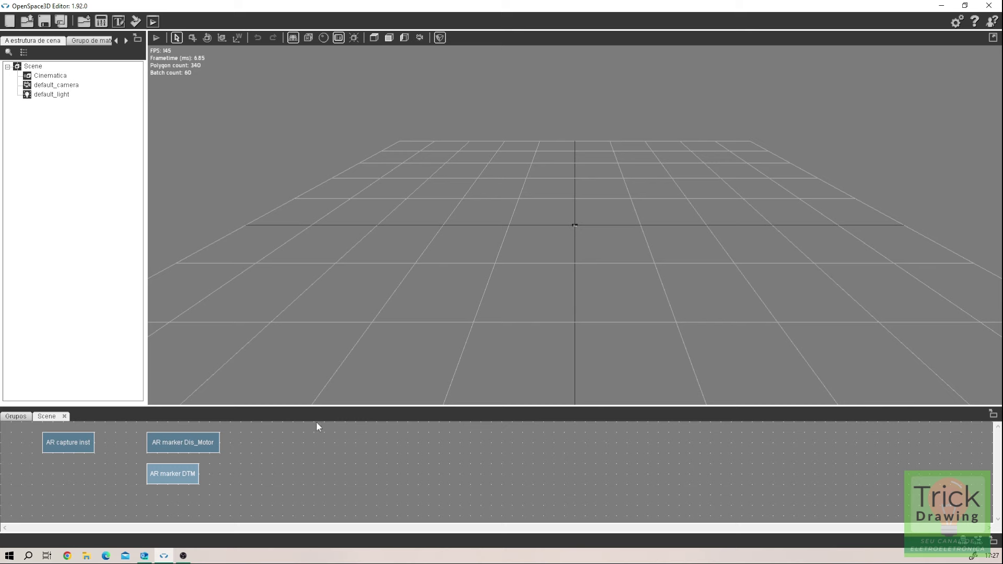
{"action": "left_click_drag", "start_coordinate": [353, 412], "coordinate": [358, 337]}
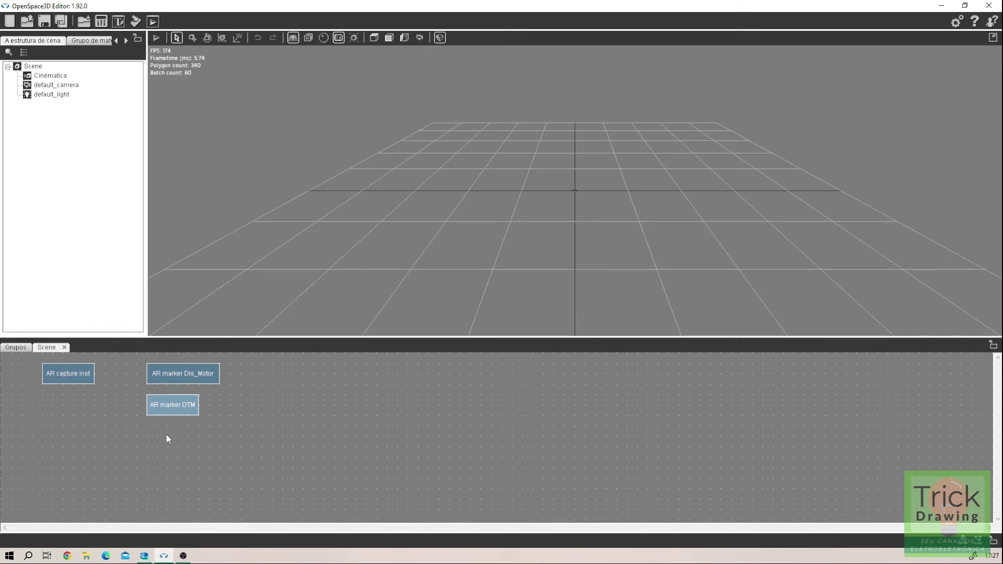
{"action": "left_click", "coordinate": [134, 448]}
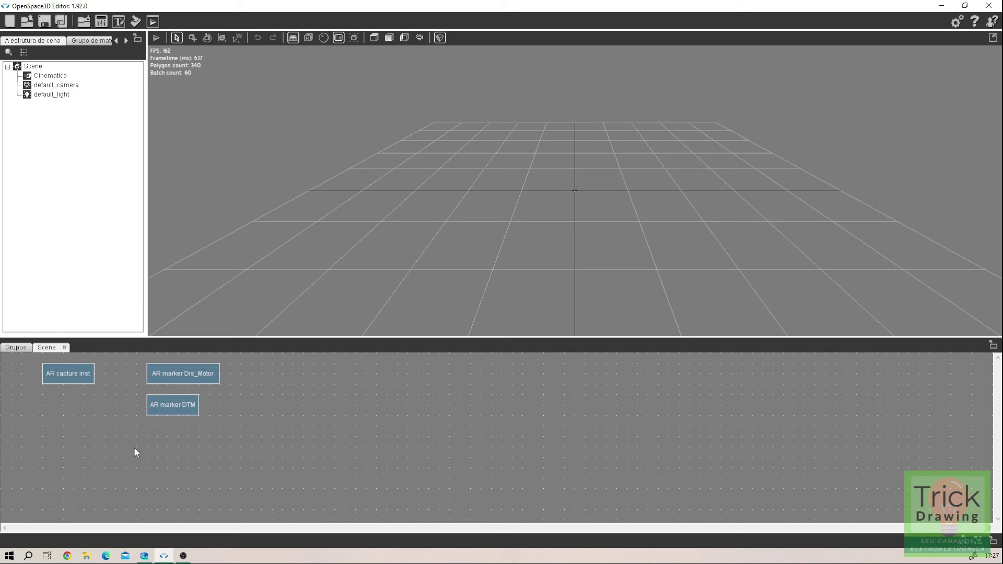
{"action": "scroll", "coordinate": [281, 438], "scroll_direction": "down", "scroll_amount": 2}
{"action": "scroll", "coordinate": [281, 439], "scroll_direction": "up", "scroll_amount": 2}
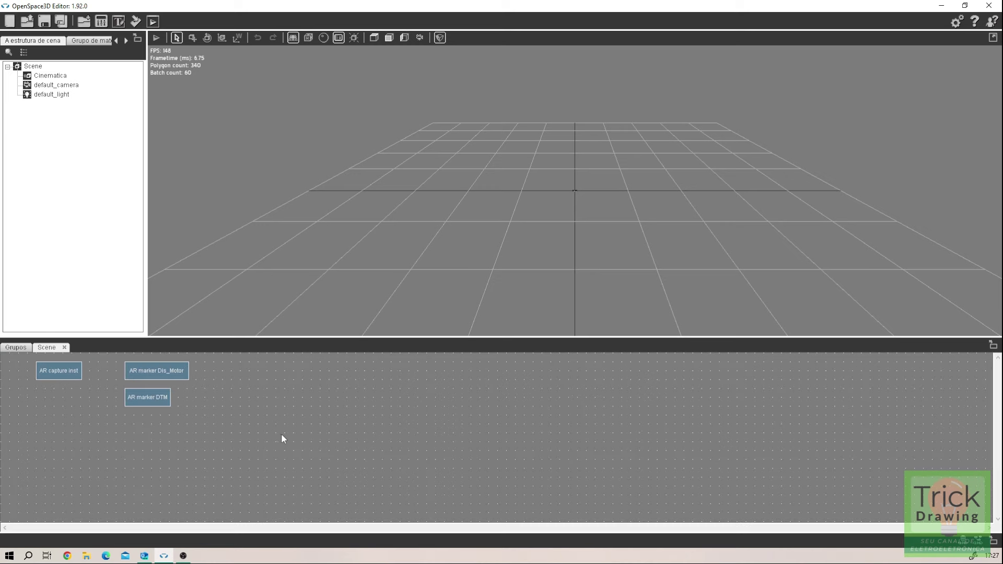
Step: Add a Button interface plugIT below the AR capture node and set its width to 230 and height to 40
{"action": "right_click", "coordinate": [67, 441]}
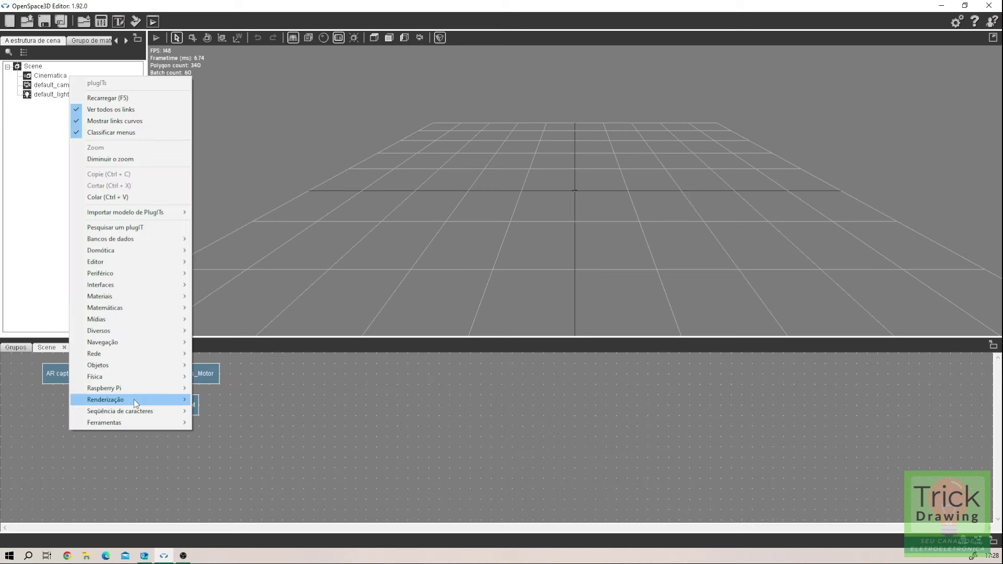
{"action": "mouse_move", "coordinate": [141, 284]}
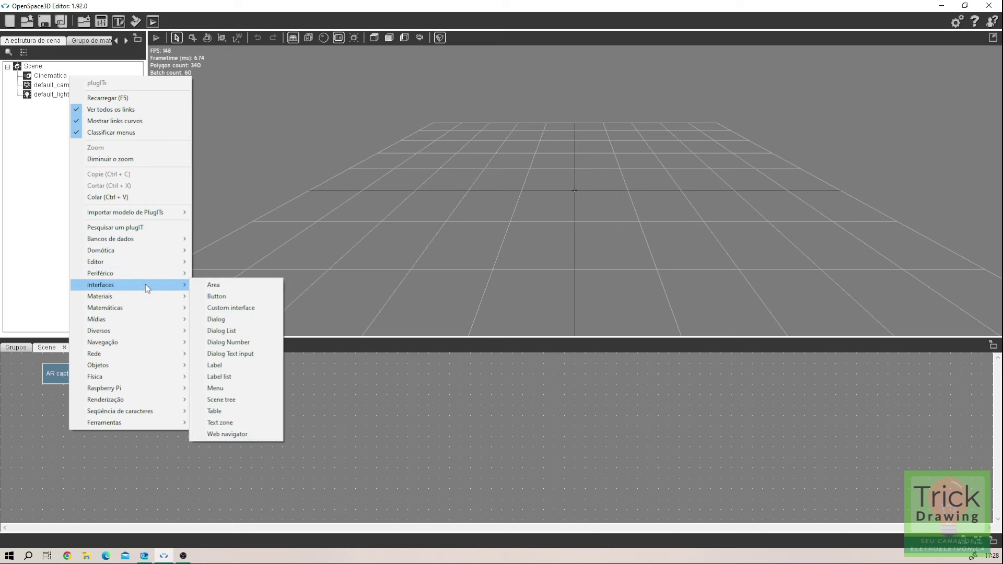
{"action": "left_click", "coordinate": [211, 290]}
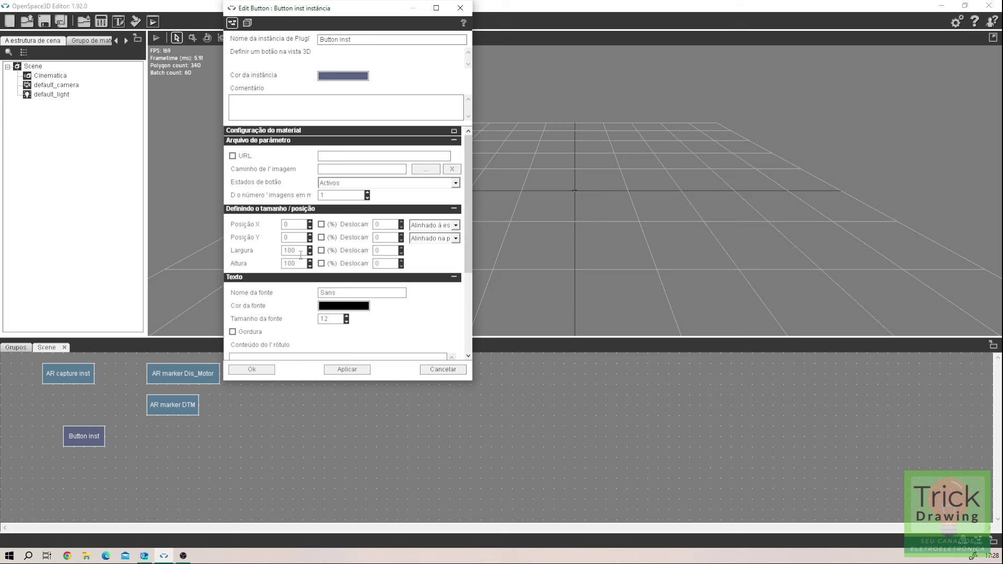
{"action": "left_click_drag", "start_coordinate": [300, 251], "coordinate": [264, 255]}
{"action": "type", "text": "230"}
{"action": "left_click_drag", "start_coordinate": [301, 263], "coordinate": [268, 261]}
{"action": "type", "text": "40"}
Step: Set the button's label to "Disjuntor Termo Magnético" in bold (Gordura) and apply the settings
{"action": "scroll", "coordinate": [403, 325], "scroll_direction": "down", "scroll_amount": 1}
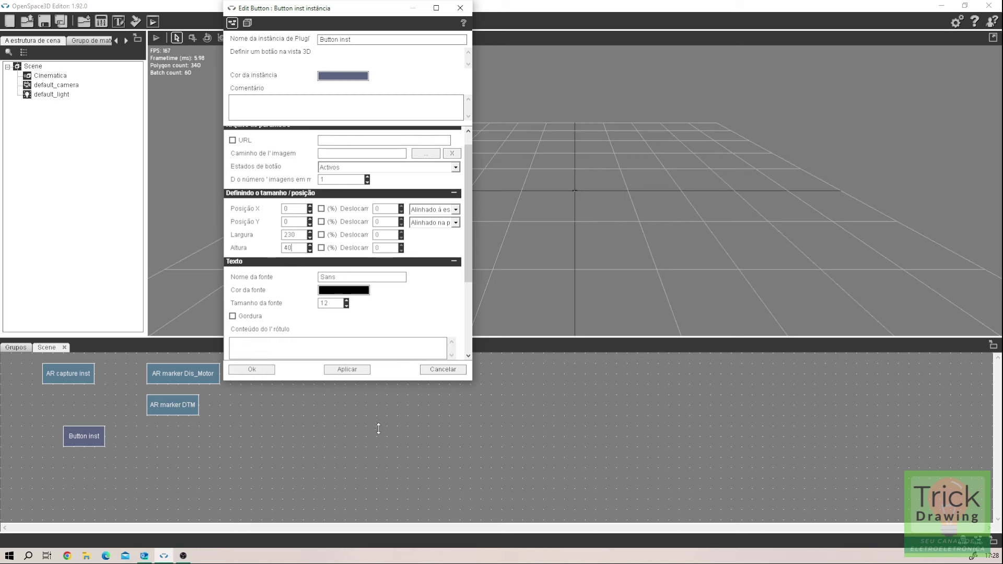
{"action": "scroll", "coordinate": [376, 314], "scroll_direction": "down", "scroll_amount": 2}
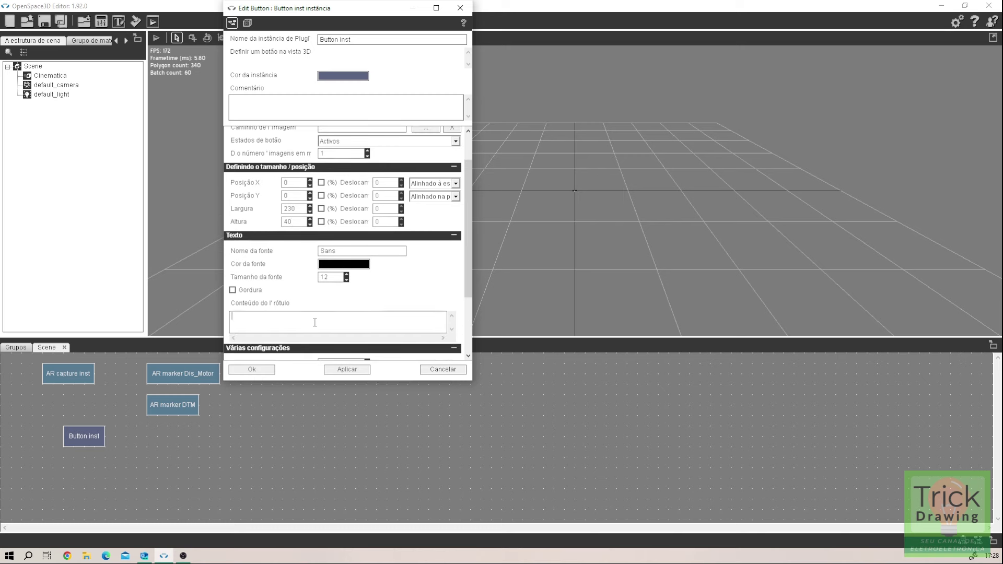
{"action": "type", "text": "Disjunto"}
{"action": "type", "text": "r Termo M"}
{"action": "type", "text": "ar"}
{"action": "type", "text": "nético"}
{"action": "left_click", "coordinate": [233, 290]}
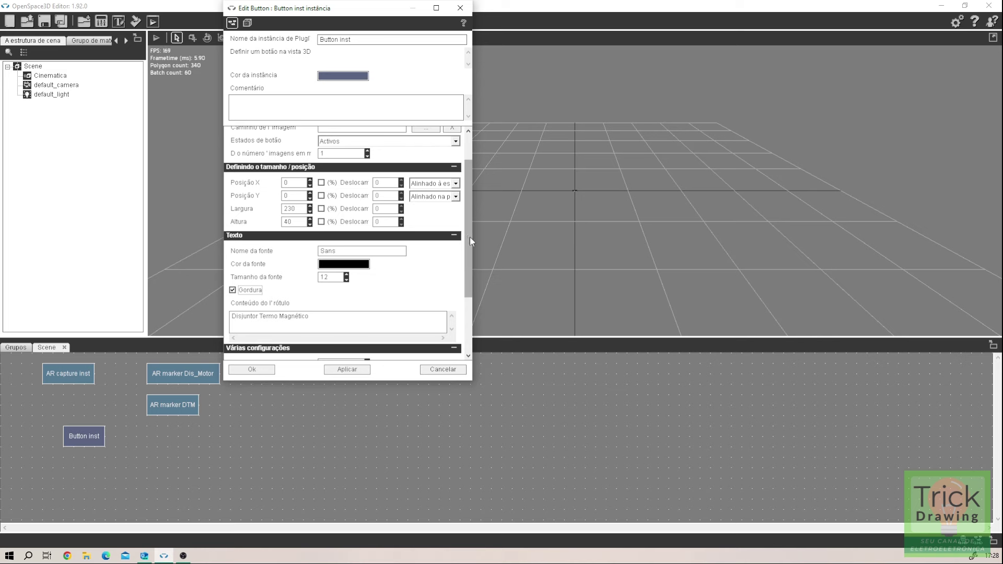
{"action": "scroll", "coordinate": [469, 244], "scroll_direction": "down", "scroll_amount": 3}
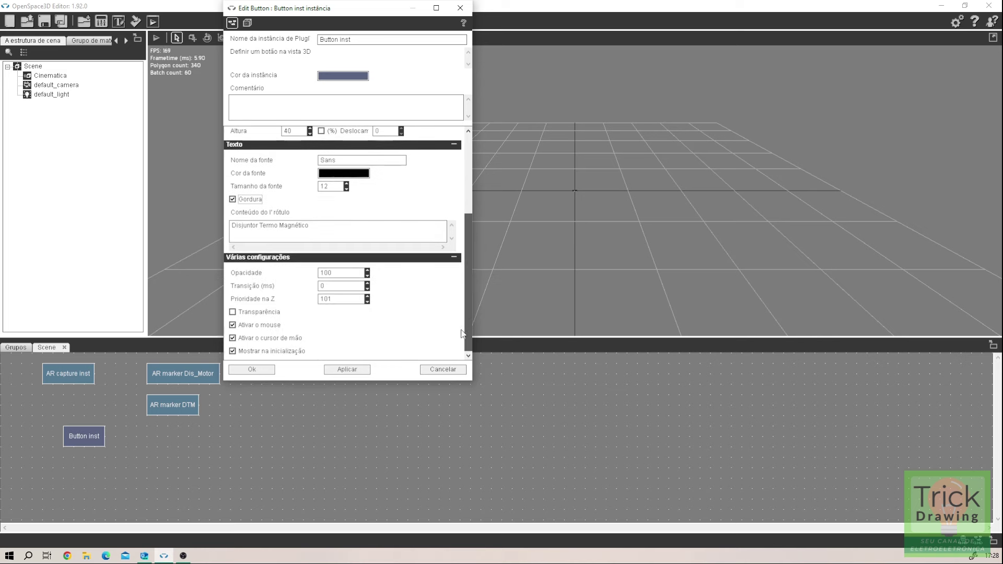
{"action": "left_click", "coordinate": [346, 369]}
{"action": "left_click", "coordinate": [256, 370]}
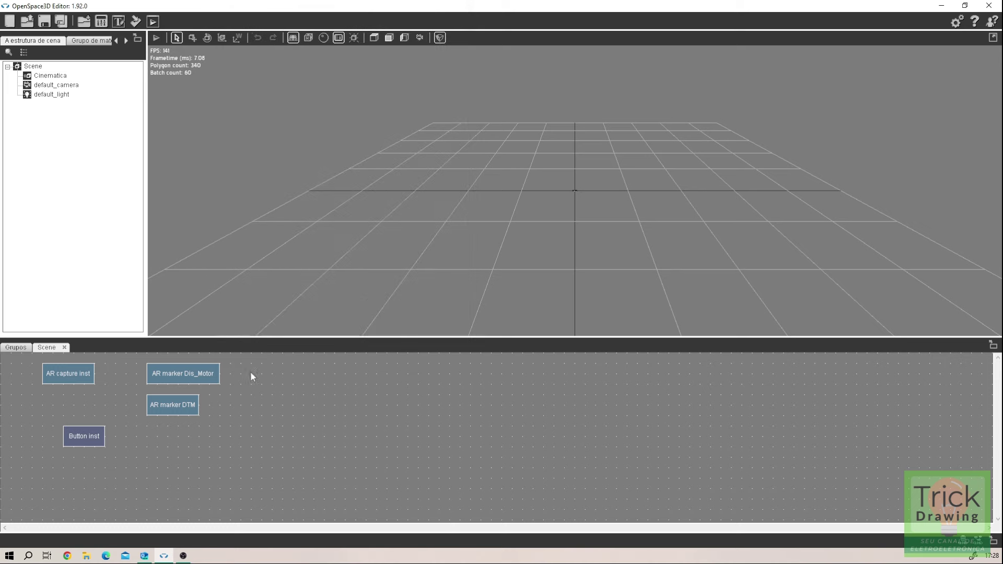
Step: Run the application in the 3D view to check the button over the camera image, and stop it
{"action": "left_click", "coordinate": [156, 37]}
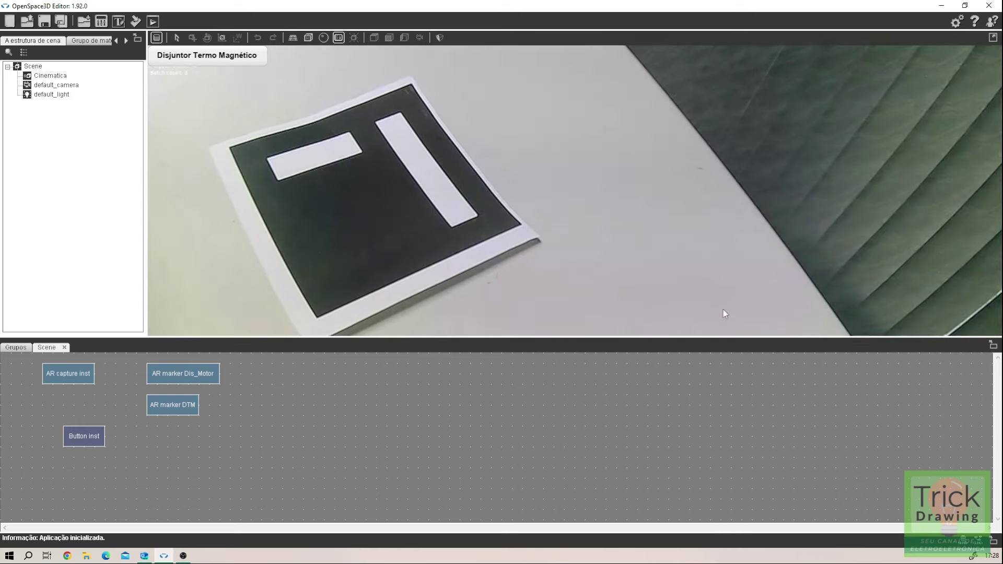
{"action": "left_click", "coordinate": [157, 38]}
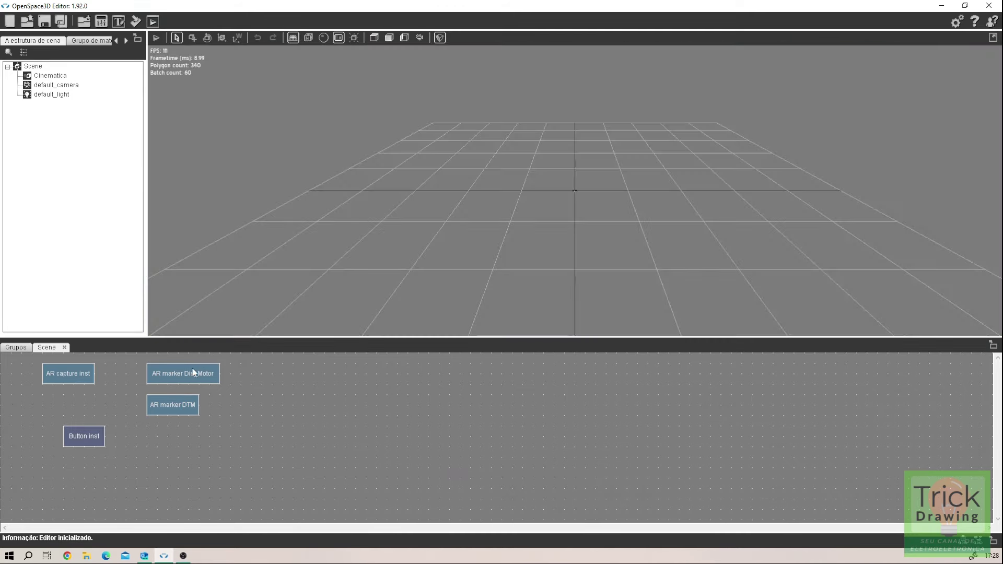
Step: Rename the Button inst instance to "Button DTM" and apply the change
{"action": "double_click", "coordinate": [85, 439]}
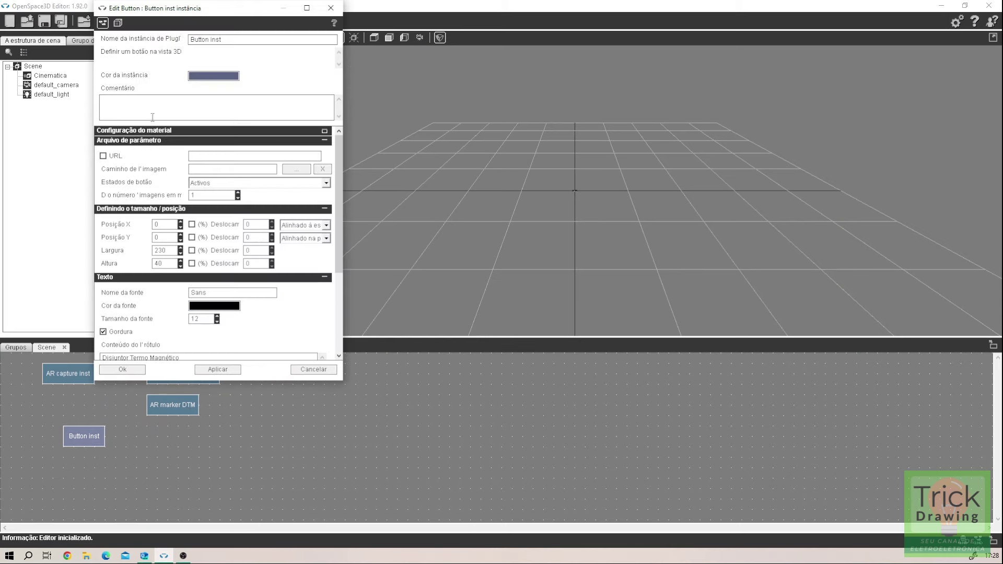
{"action": "double_click", "coordinate": [213, 39]}
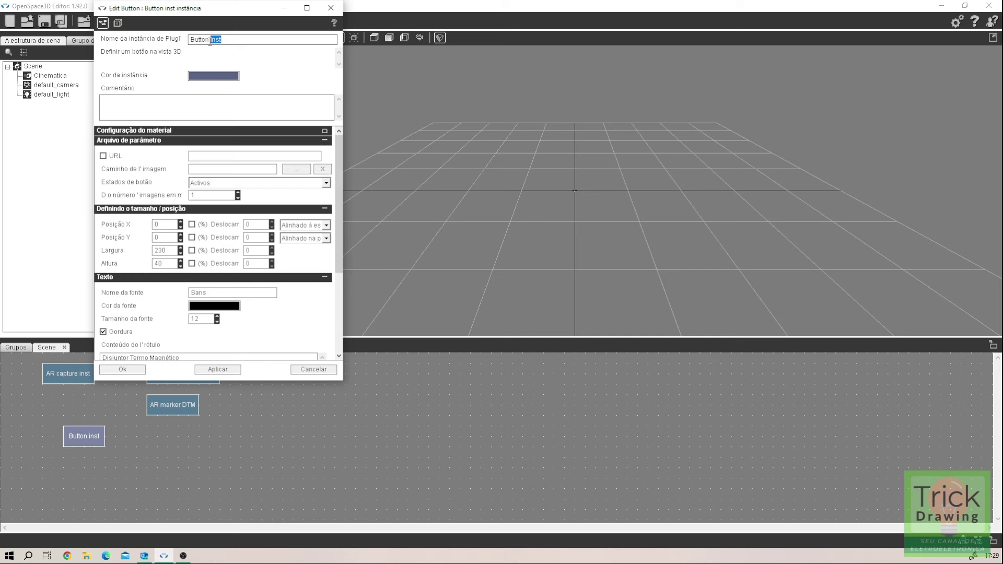
{"action": "type", "text": "DTM"}
{"action": "left_click", "coordinate": [218, 369]}
{"action": "left_click", "coordinate": [122, 370]}
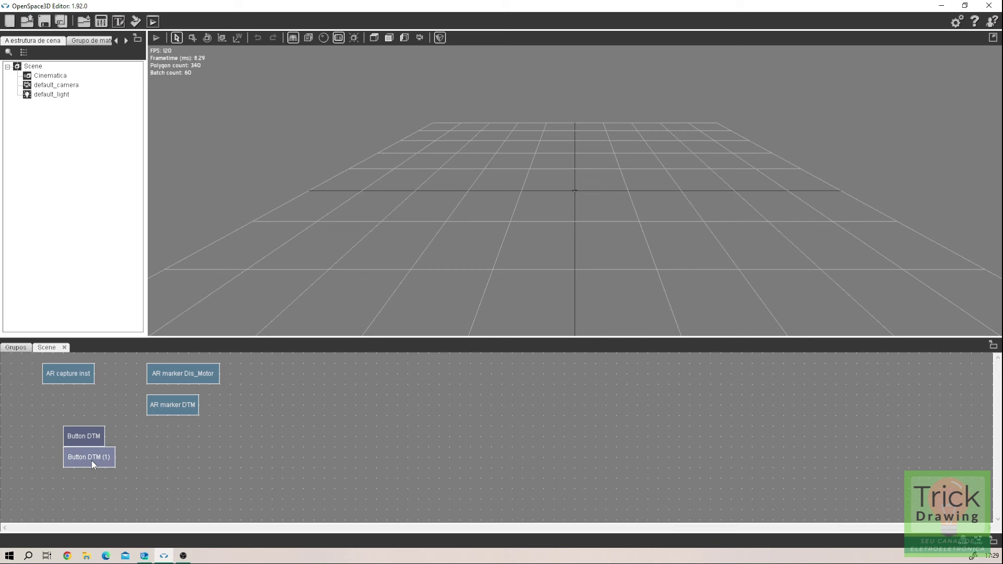
Step: Change the instance name of the duplicated button, Button DTM (1), to "Button Dis_Motor"
{"action": "double_click", "coordinate": [92, 460]}
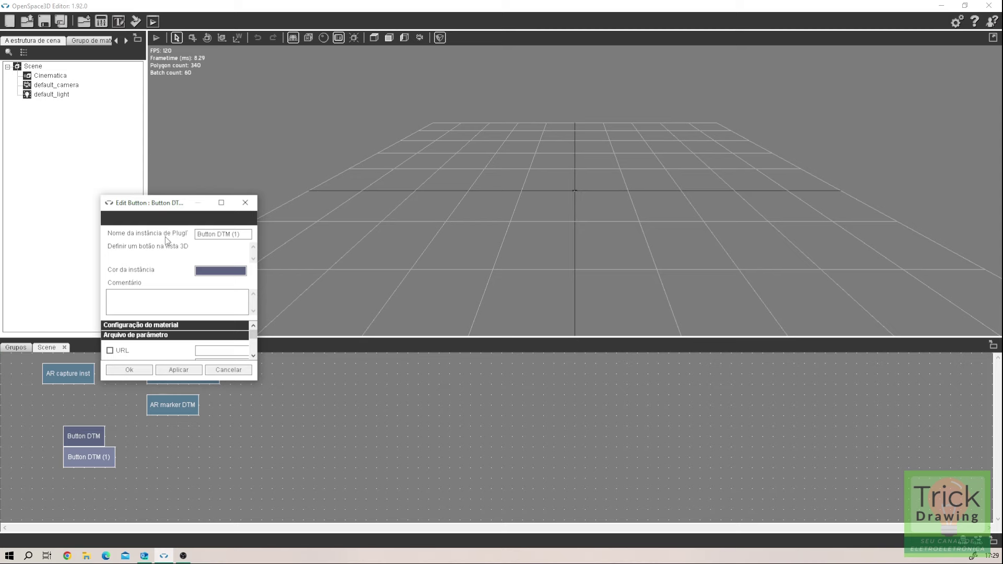
{"action": "key", "text": "BackSpace"}
{"action": "key", "text": "BackSpace"}
{"action": "key", "text": "BackSpace"}
{"action": "key", "text": "BackSpace"}
{"action": "key", "text": "BackSpace"}
{"action": "key", "text": "BackSpace"}
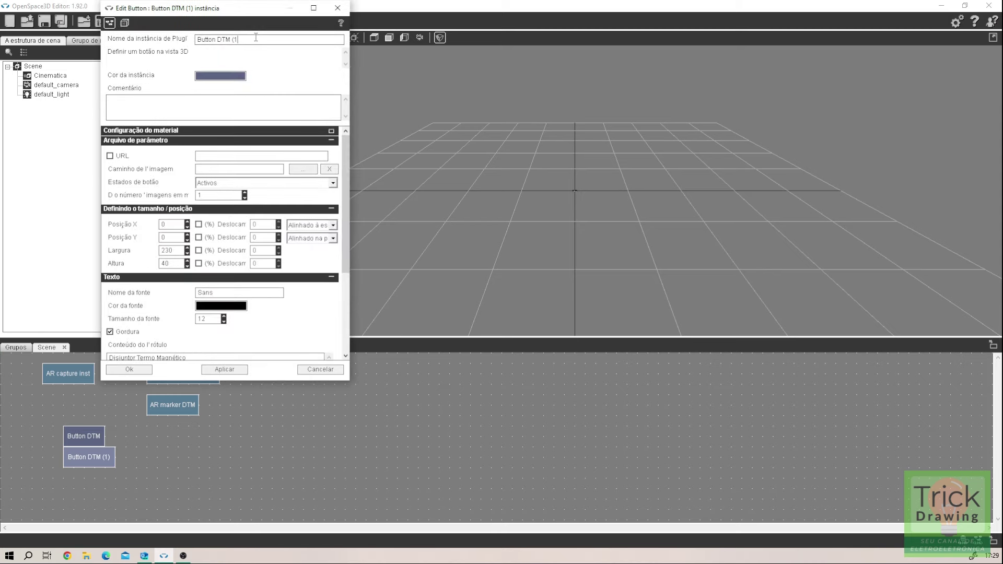
{"action": "type", "text": "is_Motor"}
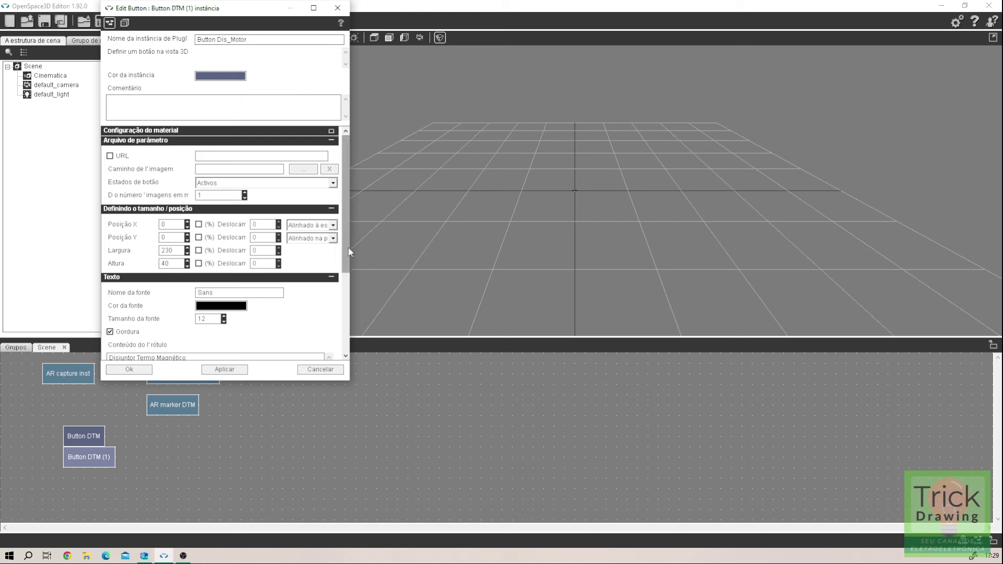
Step: Set the Button Dis_Motor label to "Disjuntor Motor", apply it, and run the application briefly to check the button
{"action": "scroll", "coordinate": [202, 314], "scroll_direction": "down", "scroll_amount": 3}
{"action": "left_click_drag", "start_coordinate": [187, 283], "coordinate": [138, 287]}
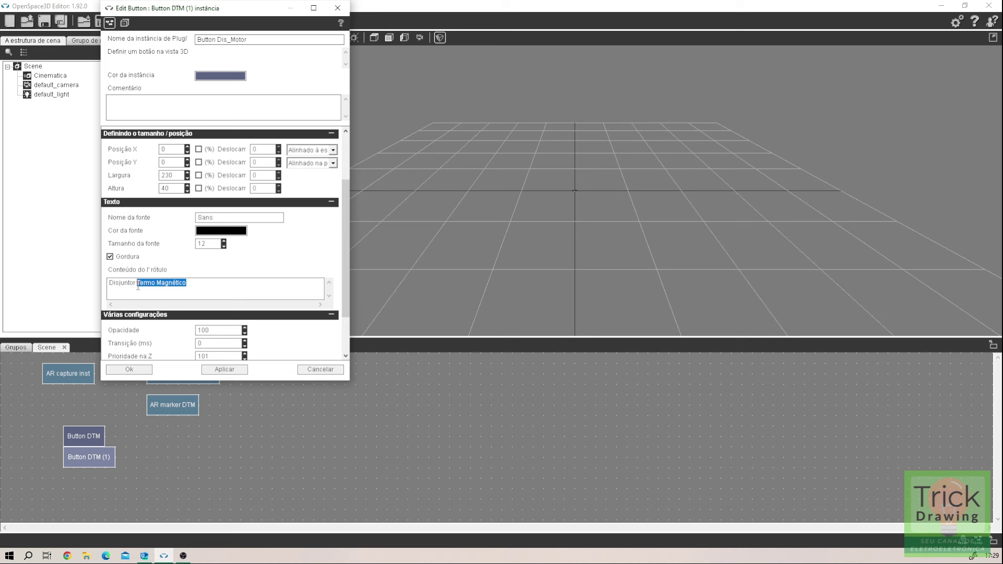
{"action": "type", "text": "Motor"}
{"action": "left_click", "coordinate": [238, 370]}
{"action": "left_click", "coordinate": [131, 370]}
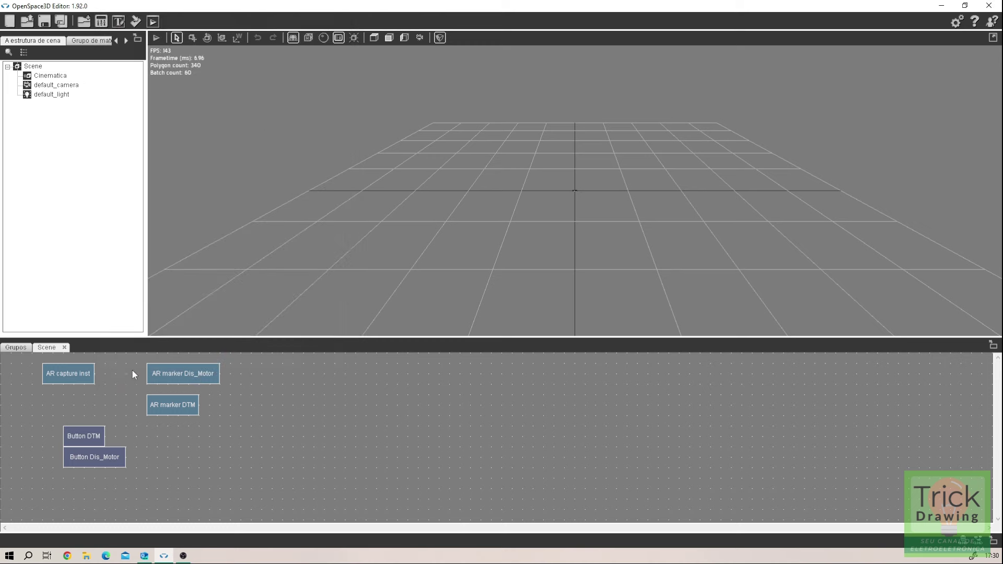
{"action": "left_click", "coordinate": [156, 38]}
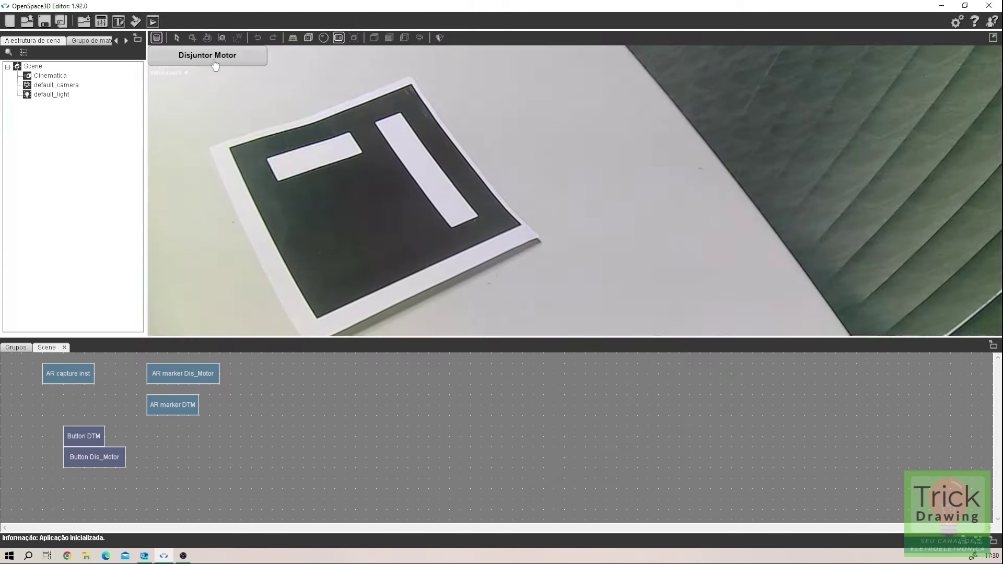
{"action": "left_click", "coordinate": [156, 37]}
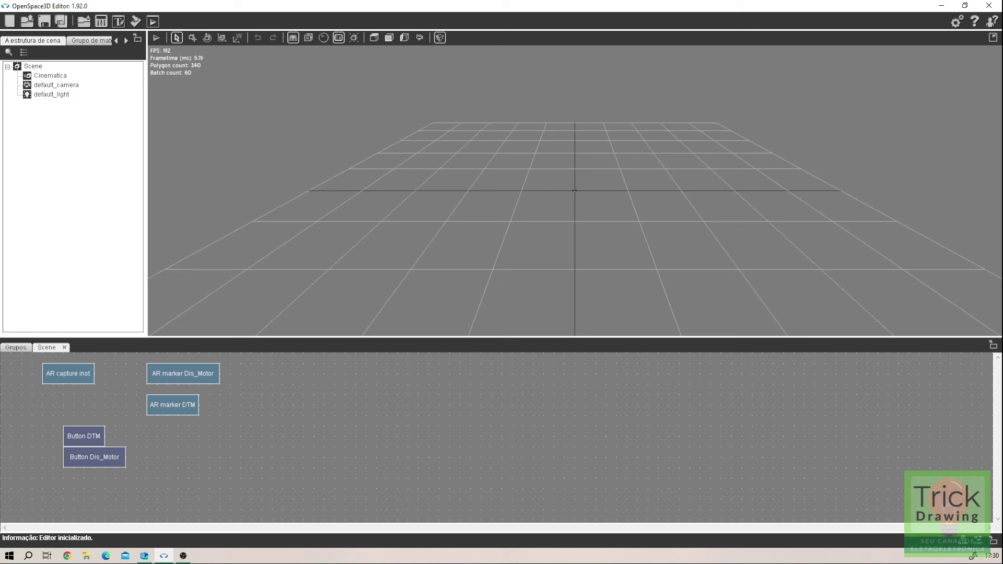
Step: Bring the MDW-B6...63modelo02 model from the "modelo 3d" folder into the 3D view and choose to import it to the stage
{"action": "left_click", "coordinate": [86, 556]}
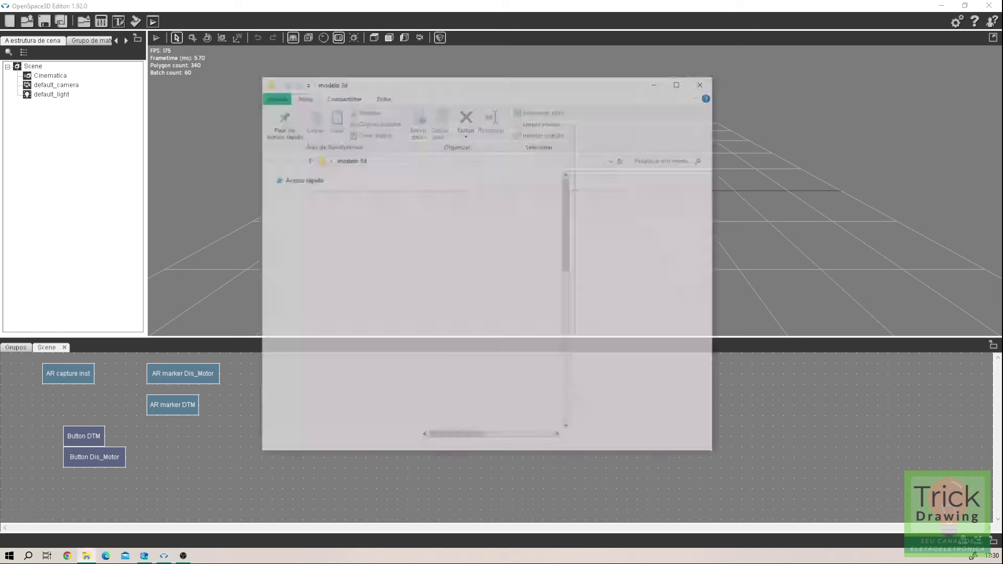
{"action": "left_click_drag", "start_coordinate": [523, 84], "coordinate": [486, 81]}
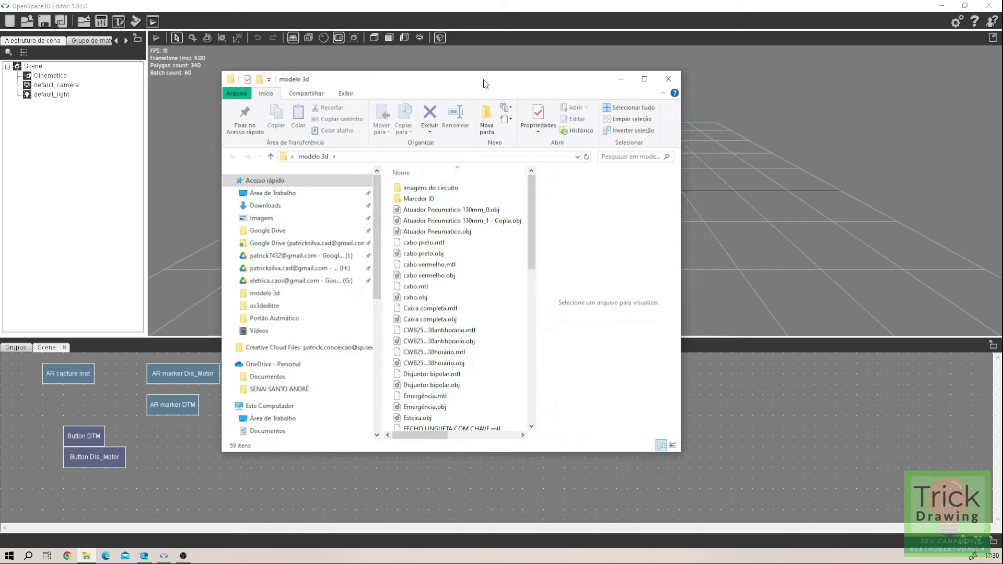
{"action": "left_click", "coordinate": [621, 78]}
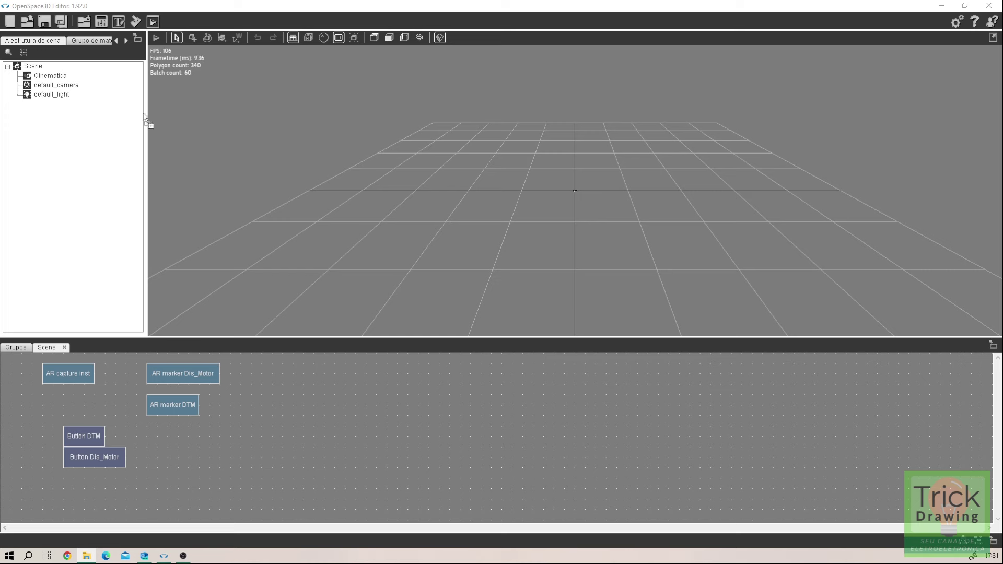
{"action": "left_click_drag", "start_coordinate": [146, 118], "coordinate": [573, 226]}
{"action": "left_click_drag", "start_coordinate": [582, 180], "coordinate": [581, 178]}
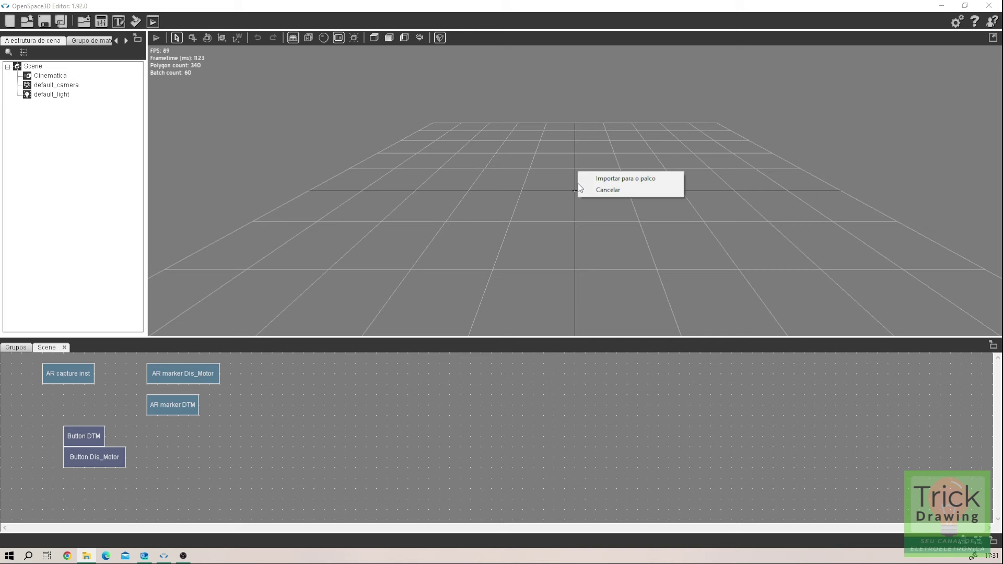
{"action": "left_click", "coordinate": [624, 178]}
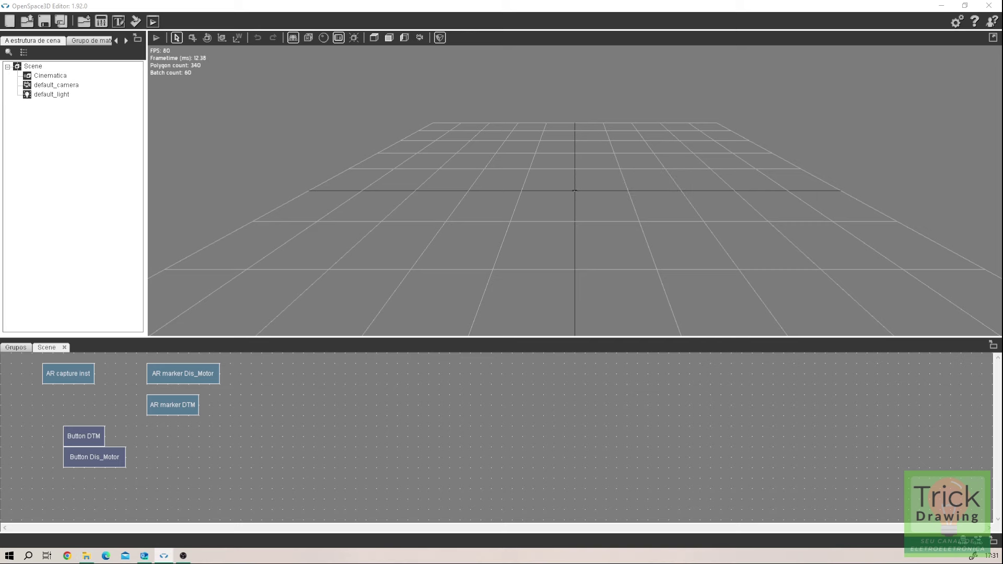
Step: Import the breaker model into the scene group with a scale factor of 1, keeping the default resource folder options
{"action": "left_click_drag", "start_coordinate": [446, 130], "coordinate": [484, 112]}
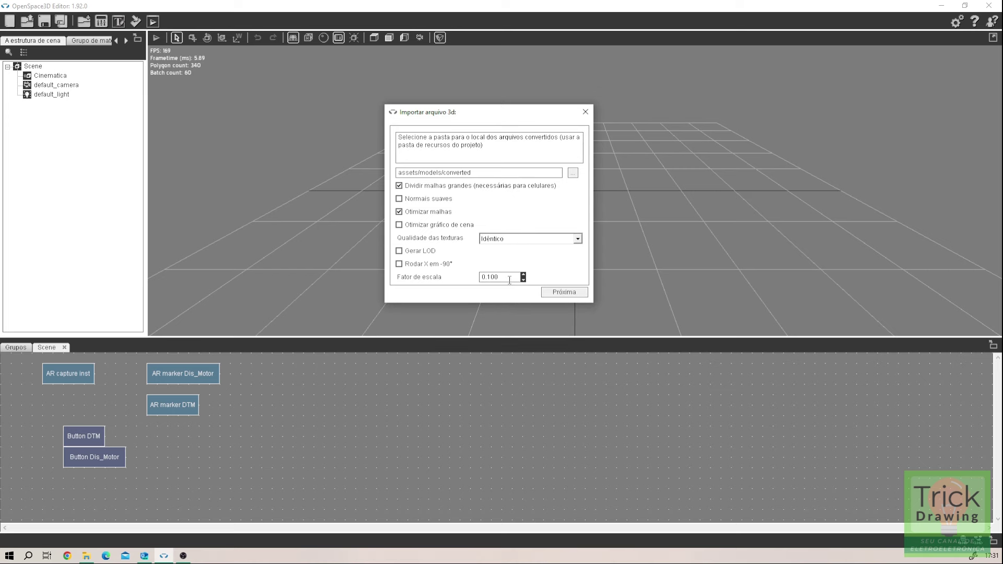
{"action": "left_click_drag", "start_coordinate": [499, 277], "coordinate": [458, 280]}
{"action": "type", "text": "1"}
{"action": "left_click", "coordinate": [567, 293]}
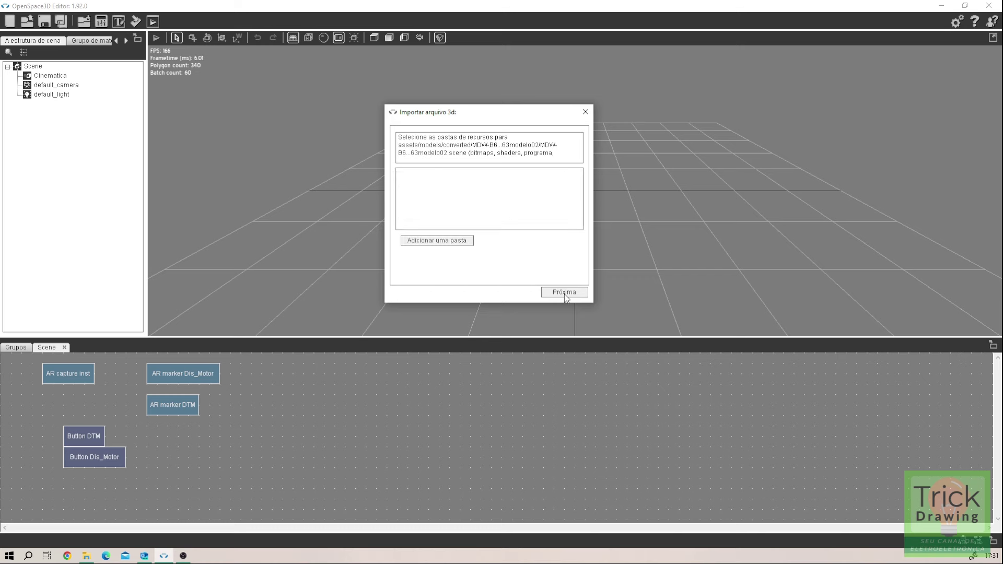
{"action": "left_click", "coordinate": [567, 294]}
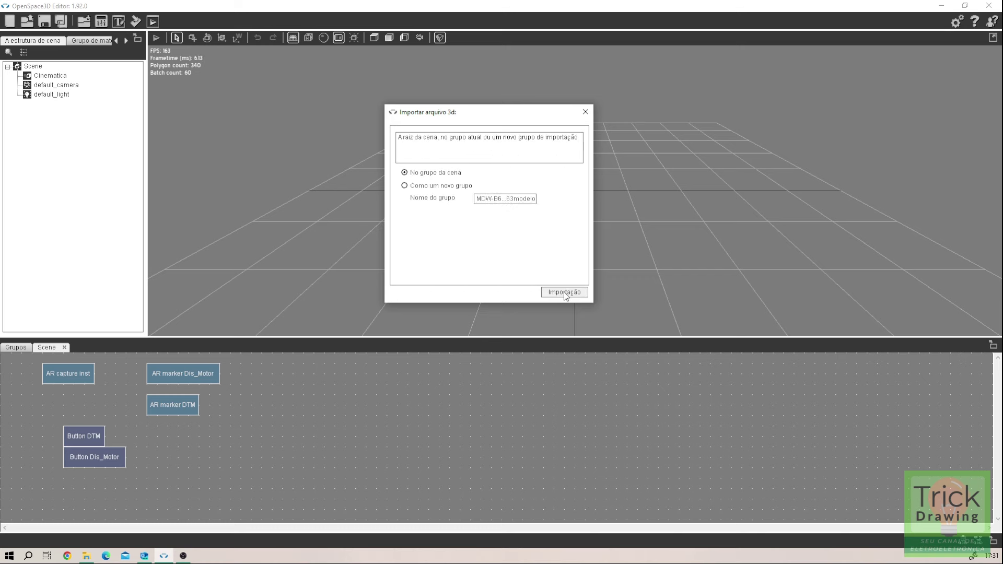
{"action": "left_click", "coordinate": [565, 293]}
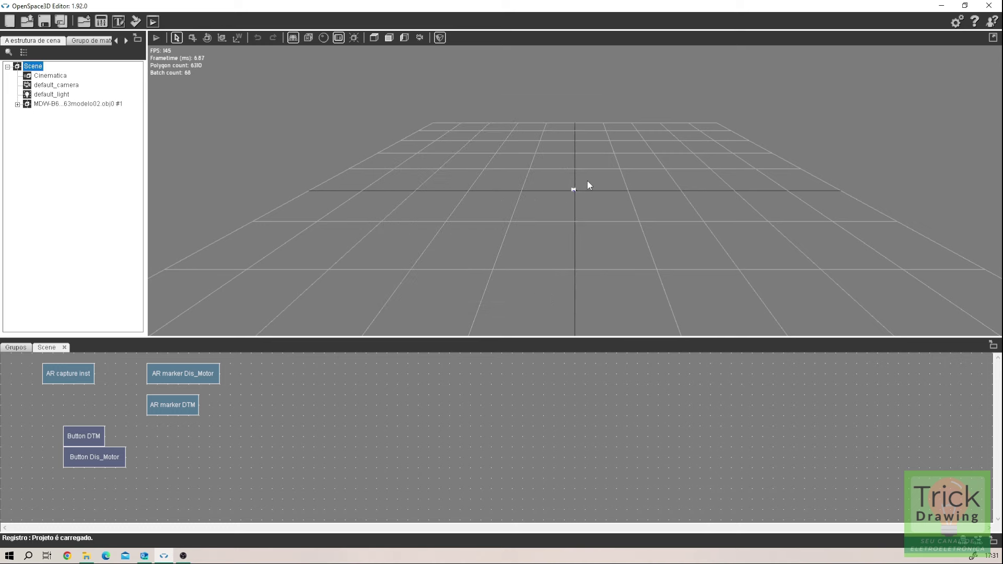
Step: Enlarge the imported breaker model uniformly to a scale of 3 on all axes
{"action": "scroll", "coordinate": [575, 188], "scroll_direction": "up", "scroll_amount": 8}
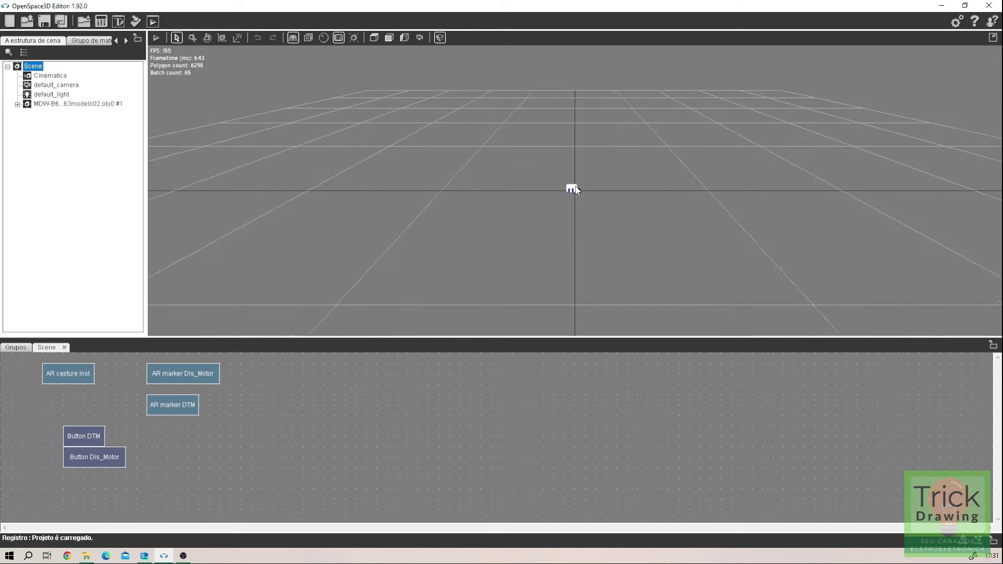
{"action": "scroll", "coordinate": [575, 188], "scroll_direction": "up", "scroll_amount": 10}
{"action": "scroll", "coordinate": [575, 188], "scroll_direction": "down", "scroll_amount": 4}
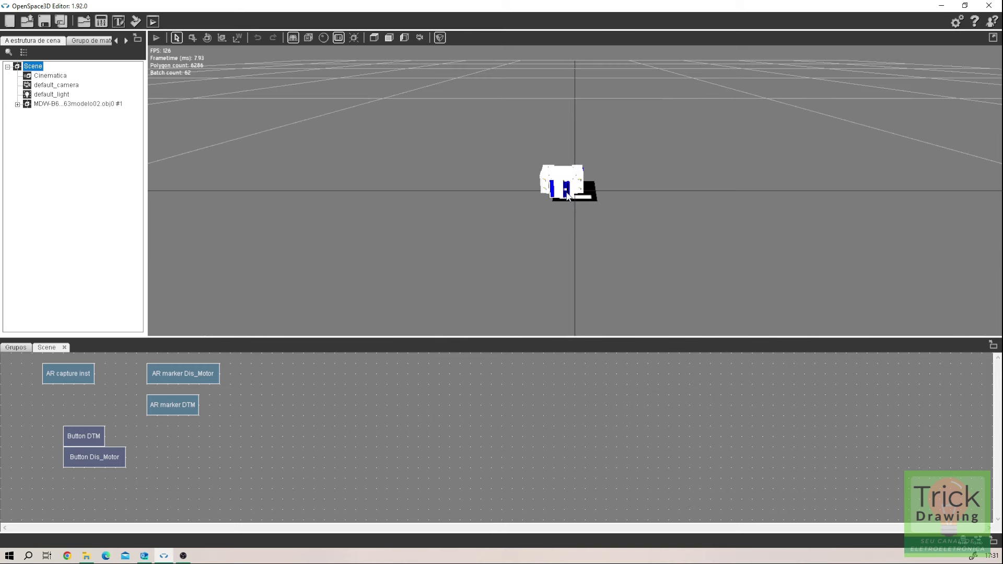
{"action": "scroll", "coordinate": [576, 195], "scroll_direction": "down", "scroll_amount": 2}
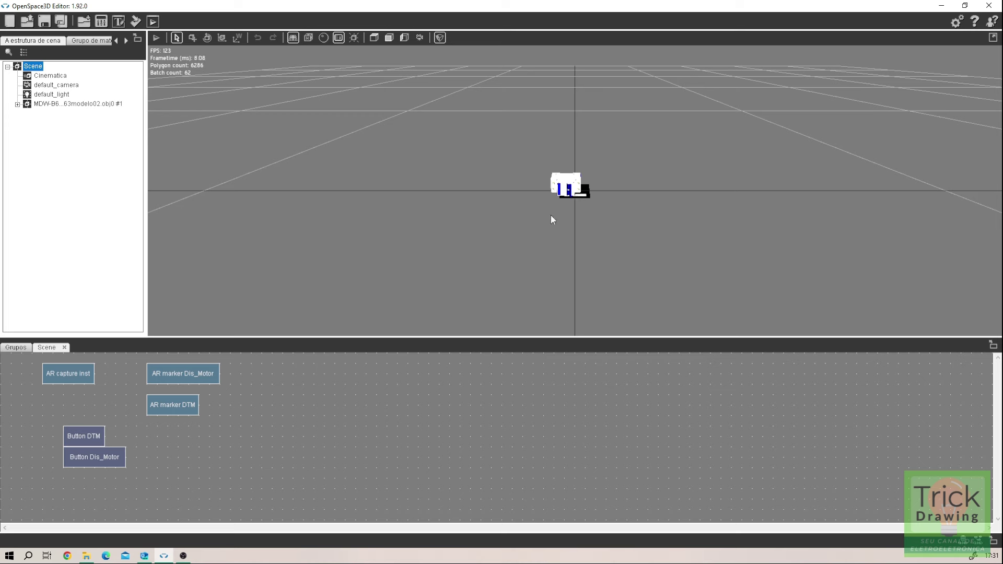
{"action": "right_click", "coordinate": [72, 104]}
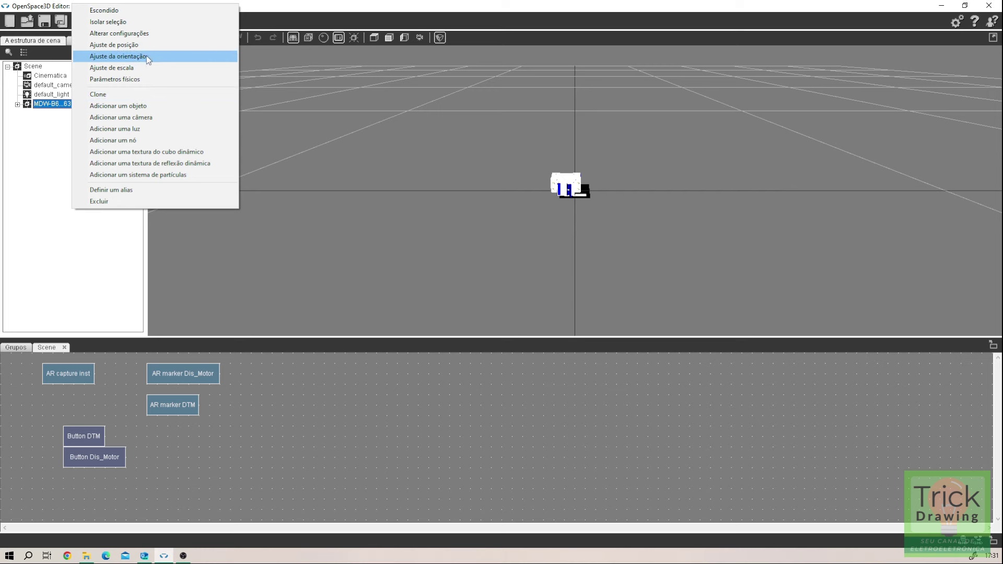
{"action": "left_click", "coordinate": [142, 68]}
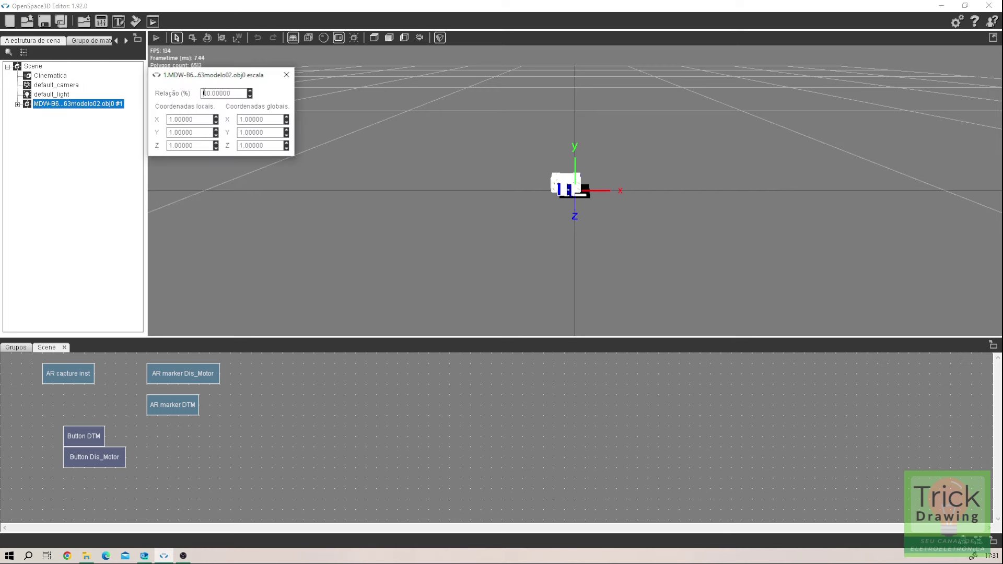
{"action": "key", "text": "Return"}
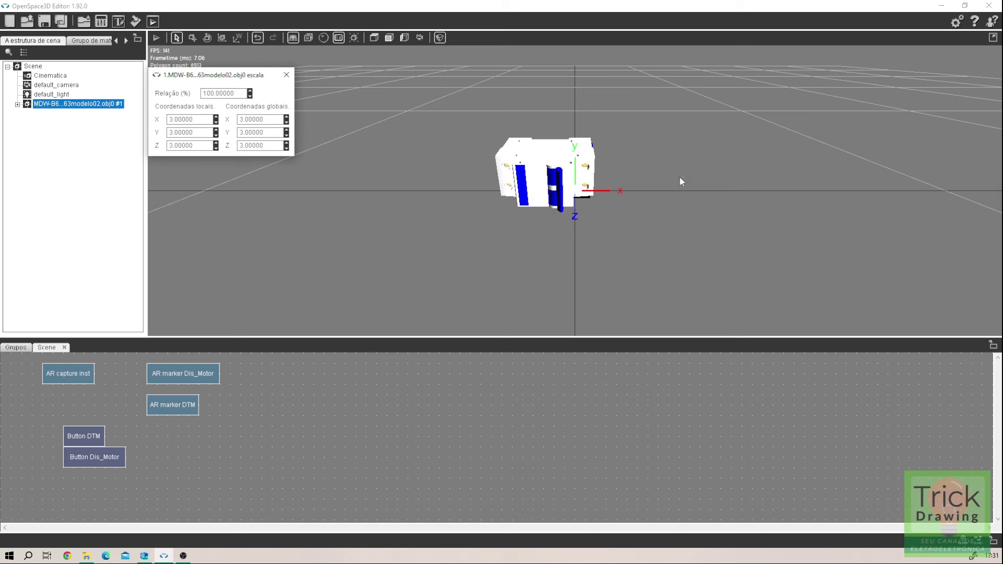
Step: Enlarge the breaker model further to a scale of 30 on all axes and close its scale settings
{"action": "scroll", "coordinate": [643, 186], "scroll_direction": "down", "scroll_amount": 5}
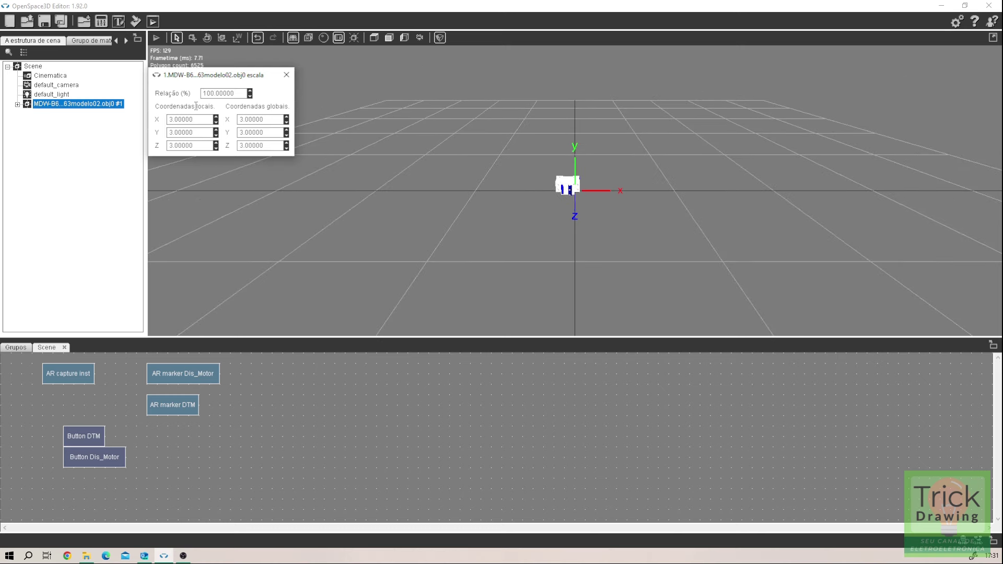
{"action": "type", "text": "0"}
{"action": "key", "text": "Return"}
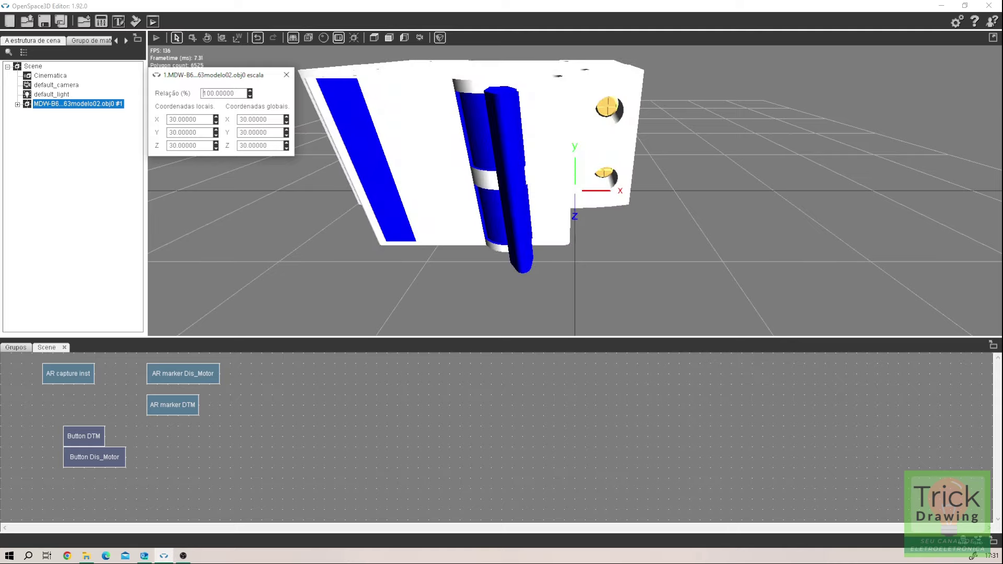
{"action": "scroll", "coordinate": [663, 136], "scroll_direction": "down", "scroll_amount": 5}
{"action": "right_click_drag", "start_coordinate": [645, 172], "coordinate": [584, 226]}
{"action": "left_click", "coordinate": [287, 75]}
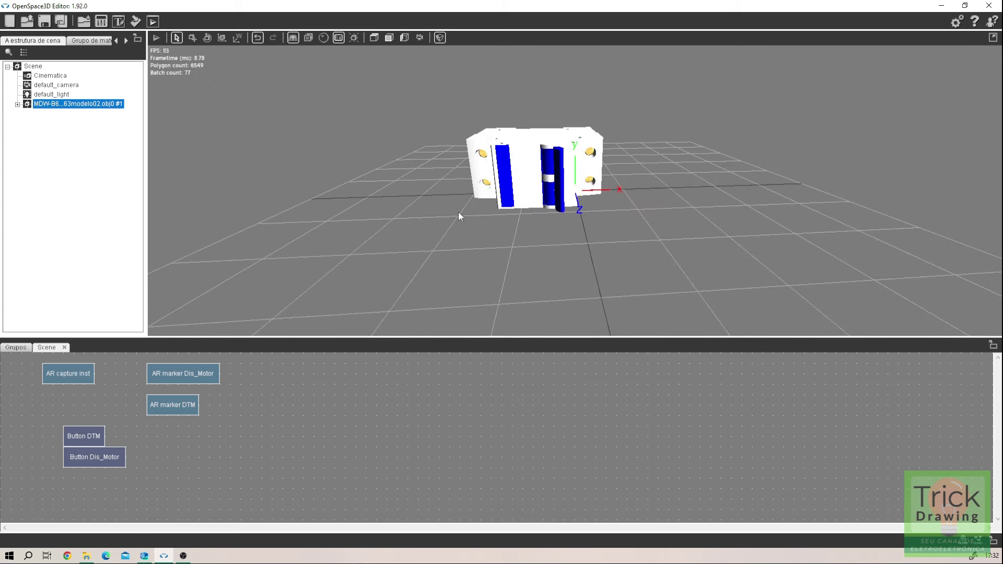
Step: Try rotating the breaker model about its local X and Y axes, resetting both angles to 0
{"action": "right_click", "coordinate": [73, 106]}
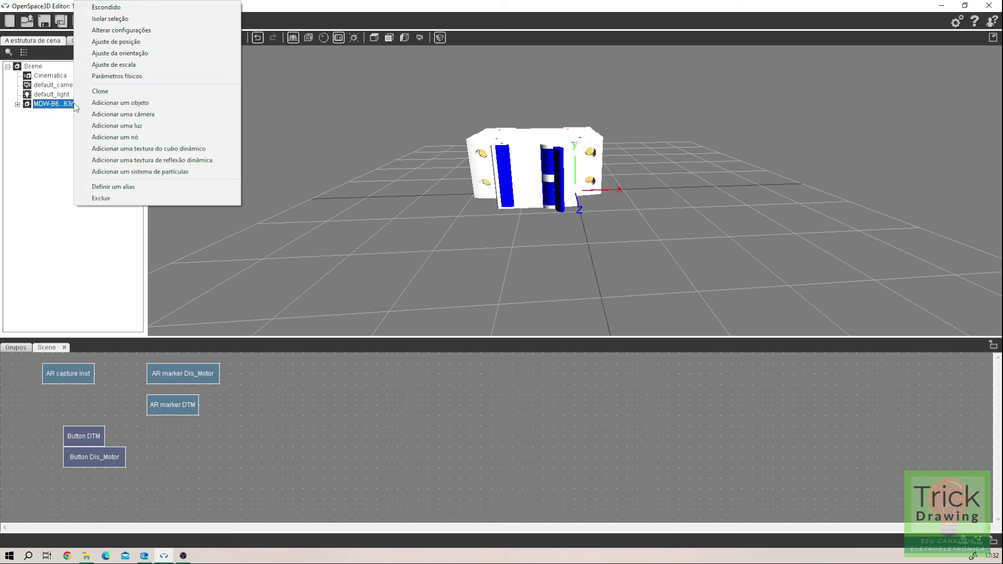
{"action": "left_click", "coordinate": [147, 55]}
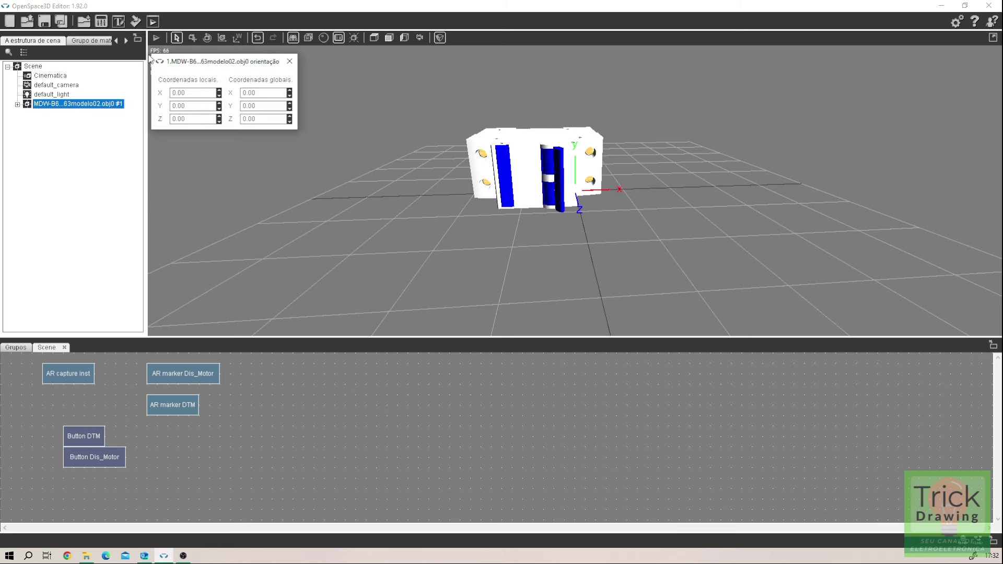
{"action": "left_click", "coordinate": [219, 95]}
{"action": "left_click_drag", "start_coordinate": [218, 105], "coordinate": [219, 97]}
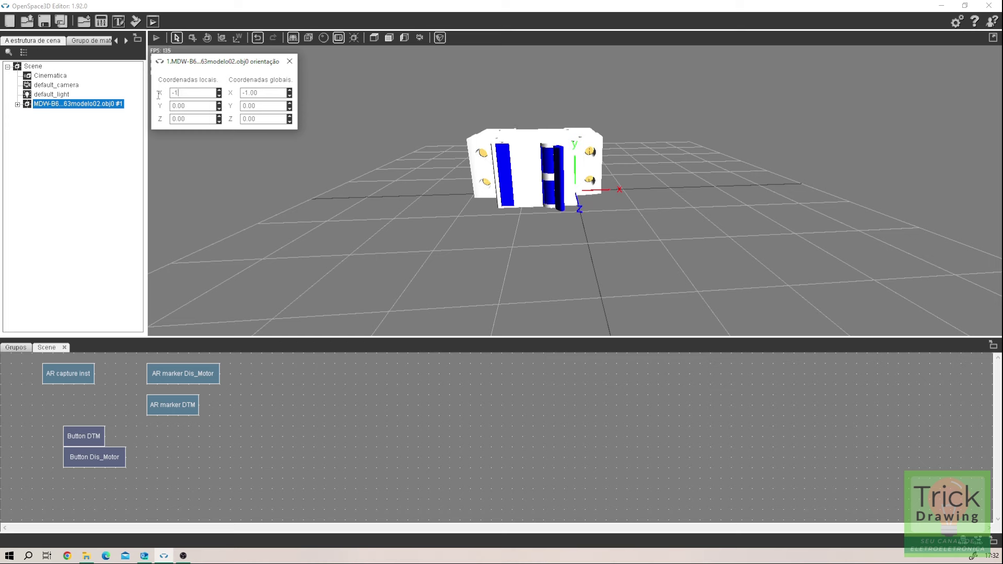
{"action": "key", "text": "BackSpace"}
{"action": "key", "text": "BackSpace"}
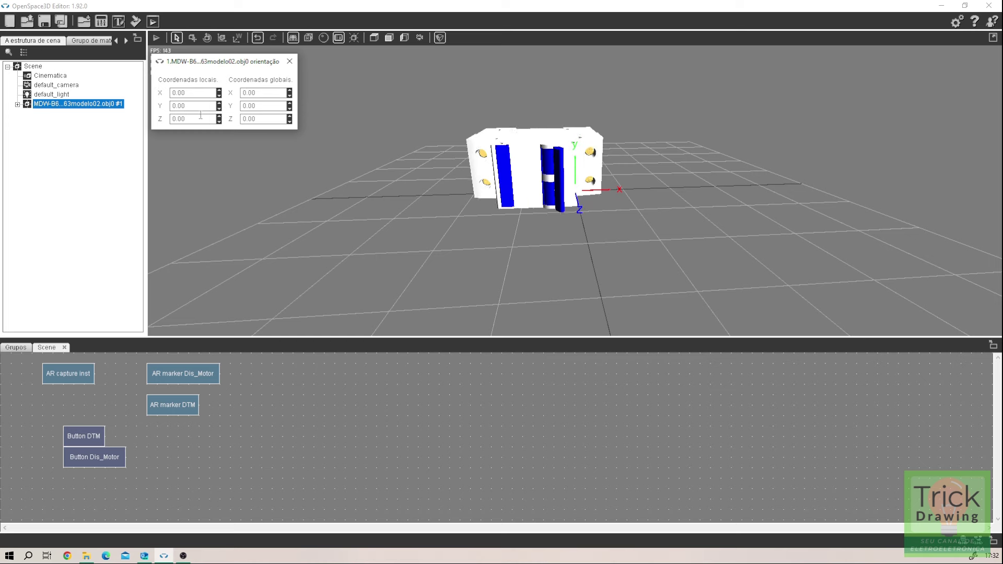
{"action": "left_click_drag", "start_coordinate": [218, 106], "coordinate": [222, 116]}
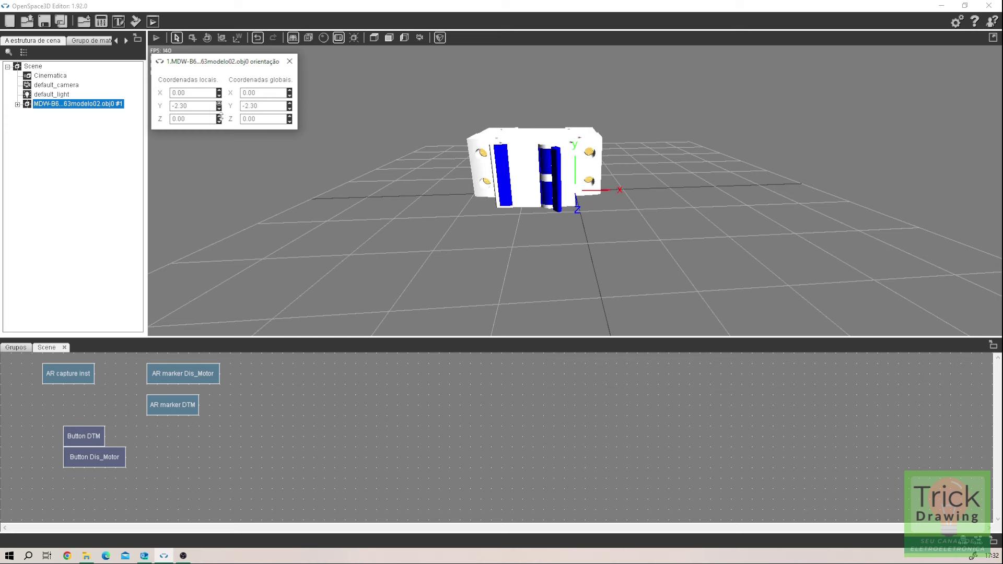
{"action": "double_click", "coordinate": [182, 106]}
{"action": "type", "text": "0"}
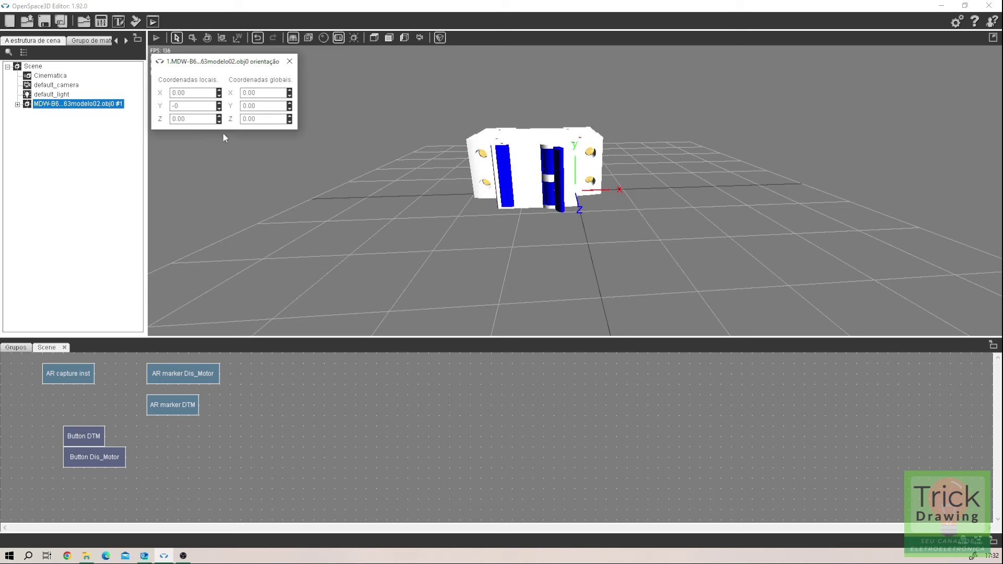
{"action": "key", "text": "Return"}
Step: Rotate the breaker model upright by setting its local Z orientation to -90
{"action": "left_click_drag", "start_coordinate": [218, 120], "coordinate": [224, 173]}
{"action": "double_click", "coordinate": [208, 119]}
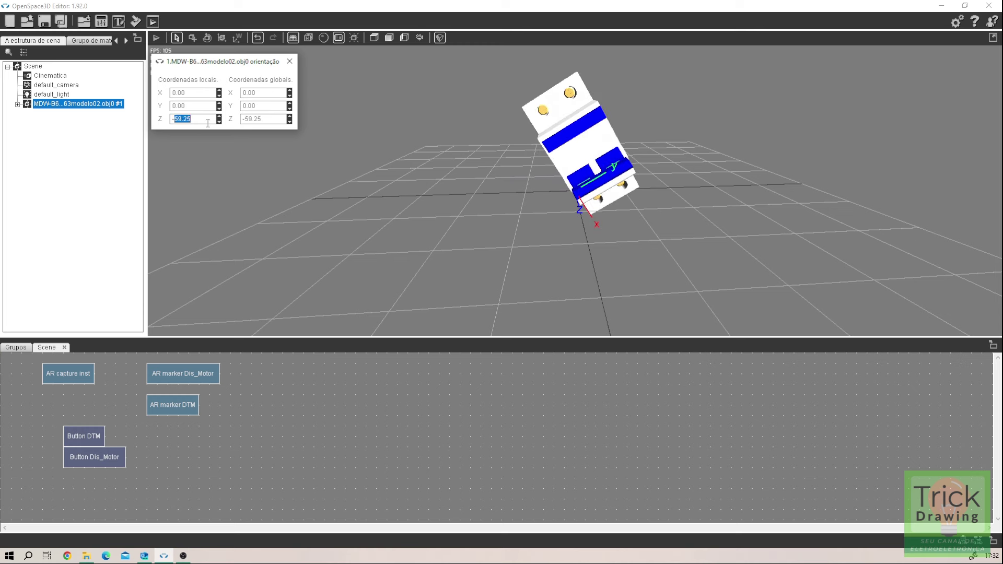
{"action": "key", "text": "Home"}
{"action": "left_click_drag", "start_coordinate": [206, 120], "coordinate": [140, 118]}
{"action": "type", "text": "9"}
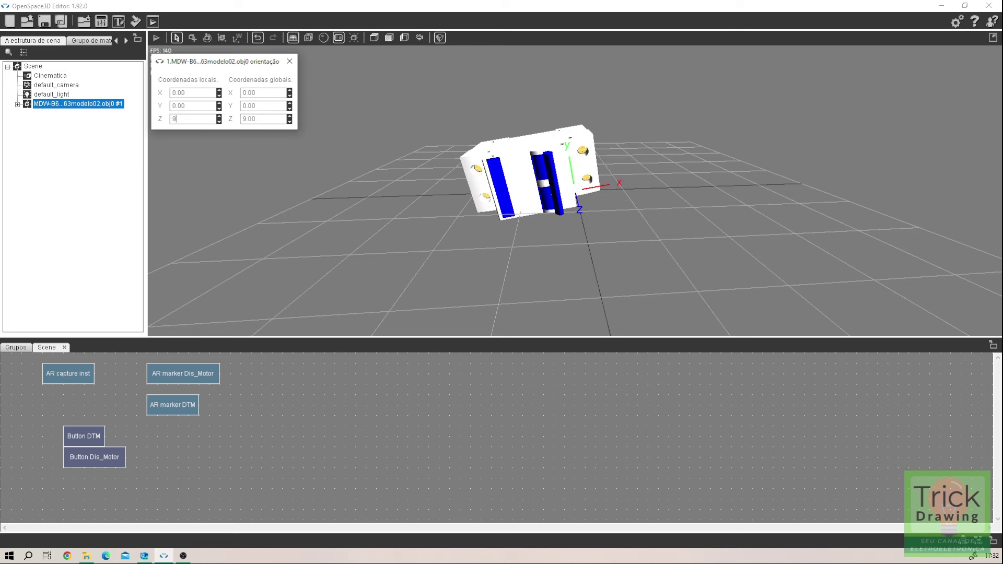
{"action": "key", "text": "BackSpace"}
{"action": "type", "text": "-"}
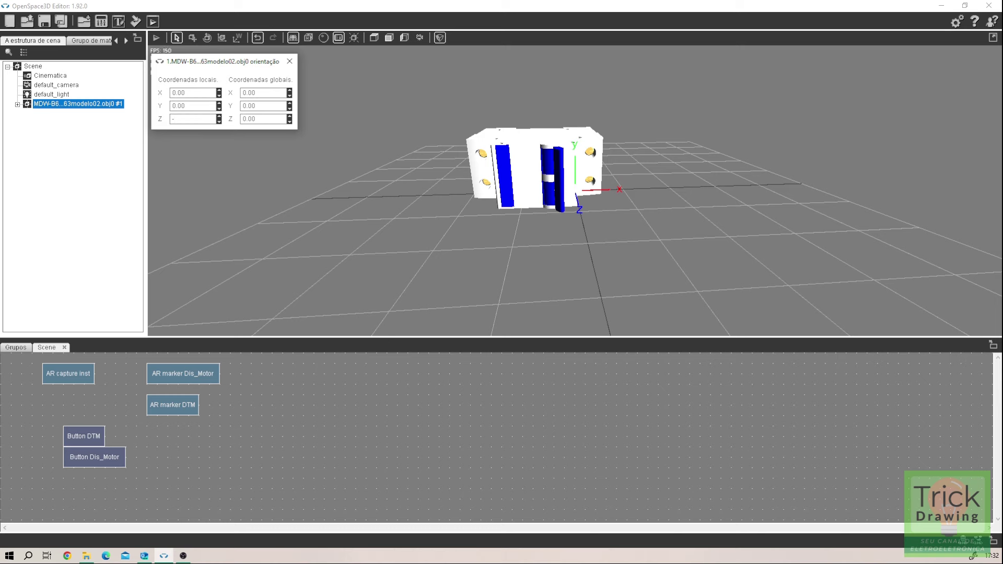
{"action": "type", "text": "90"}
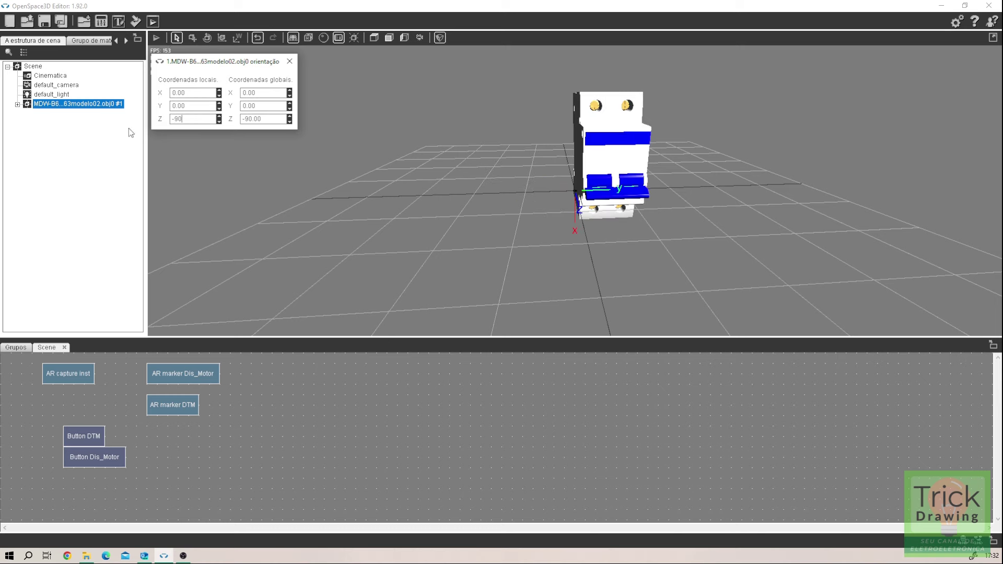
{"action": "key", "text": "Return"}
Step: From the front view, shift the breaker model to X -0.11 and raise it along Y until its base rests on the grid
{"action": "left_click", "coordinate": [389, 37]}
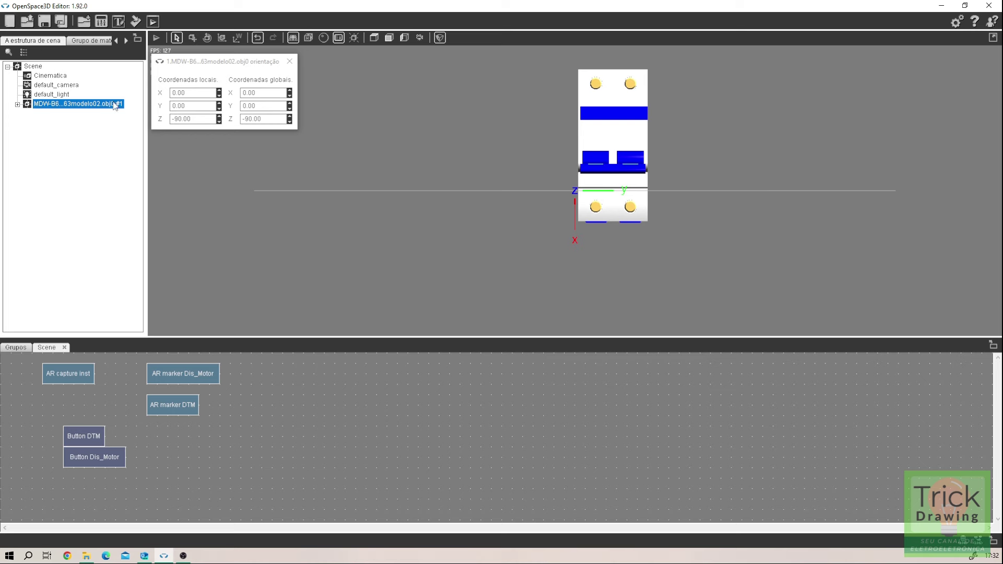
{"action": "right_click", "coordinate": [76, 104]}
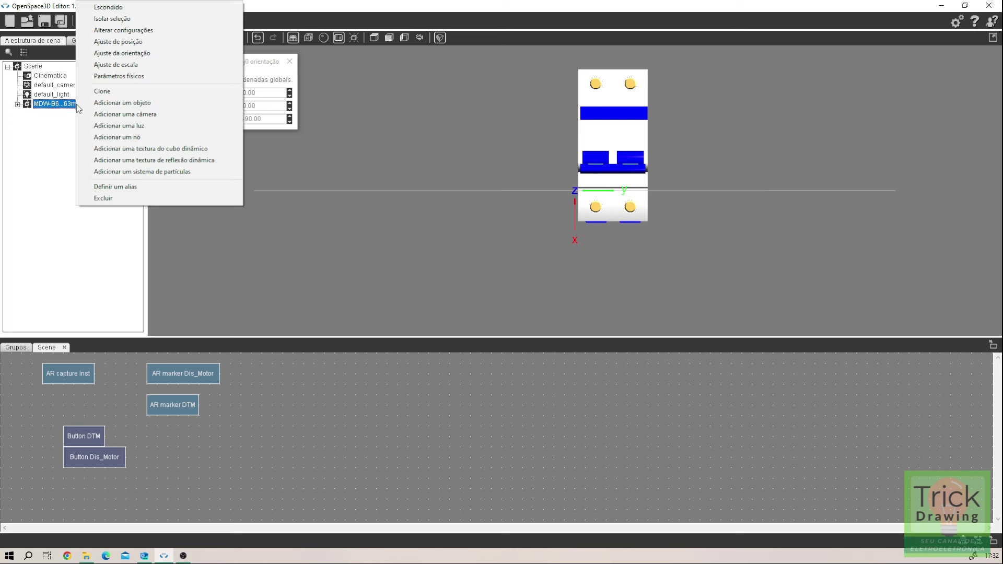
{"action": "left_click", "coordinate": [177, 43]}
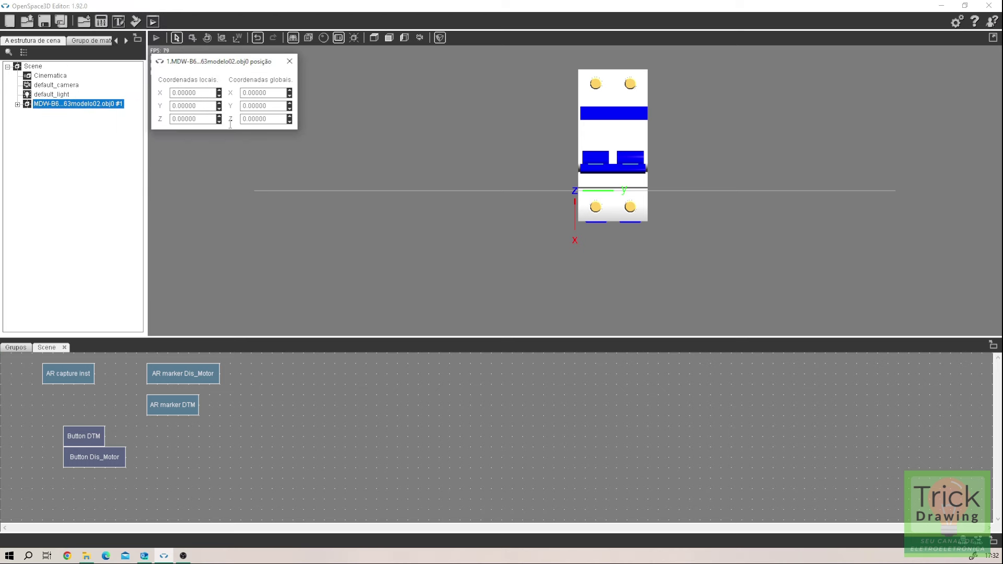
{"action": "left_click", "coordinate": [218, 95]}
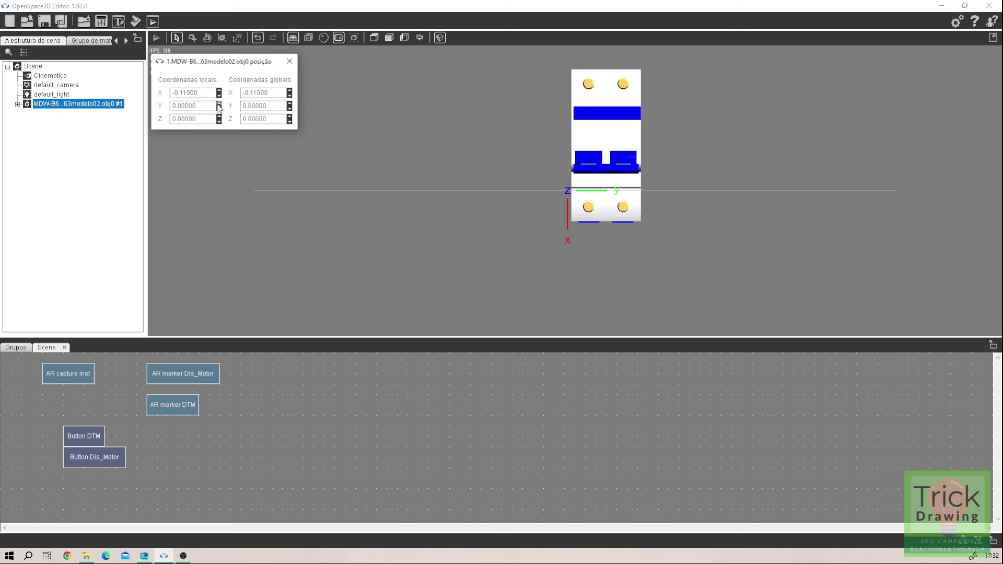
{"action": "left_click_drag", "start_coordinate": [219, 105], "coordinate": [220, 76]}
{"action": "left_click", "coordinate": [443, 214]}
{"action": "scroll", "coordinate": [496, 221], "scroll_direction": "down", "scroll_amount": 2}
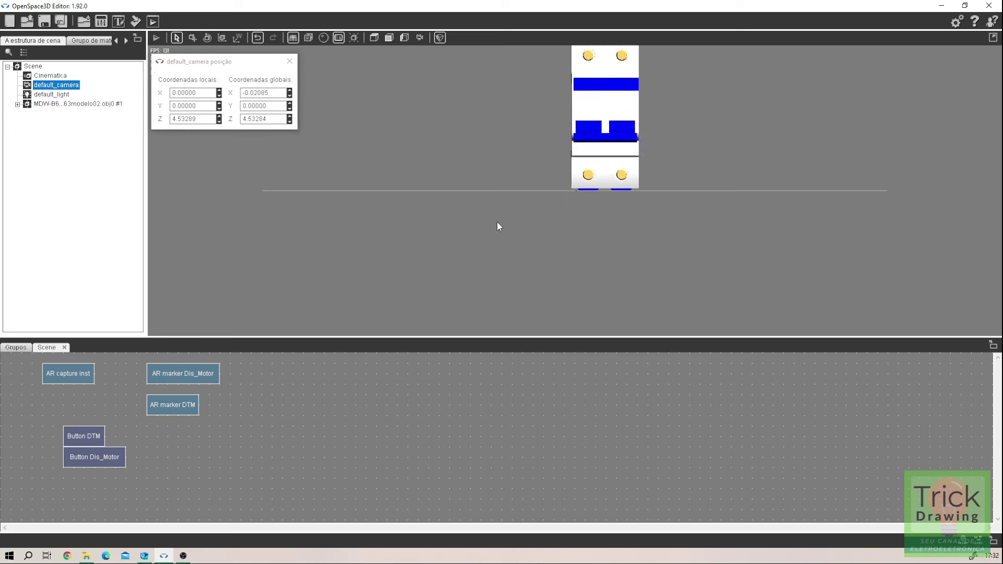
{"action": "middle_click_drag", "start_coordinate": [793, 151], "coordinate": [637, 201]}
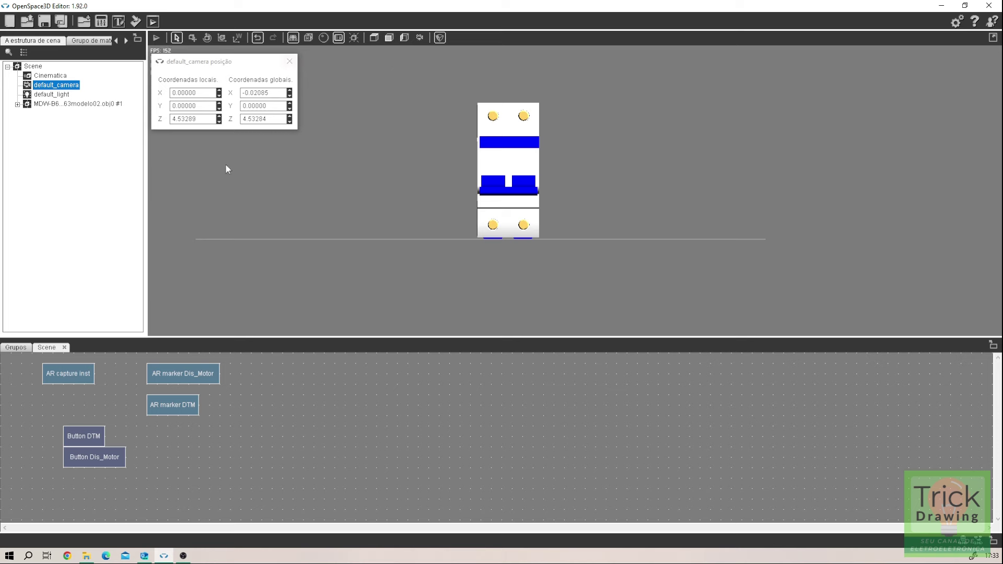
{"action": "left_click", "coordinate": [289, 61]}
{"action": "left_click_drag", "start_coordinate": [394, 207], "coordinate": [456, 226]}
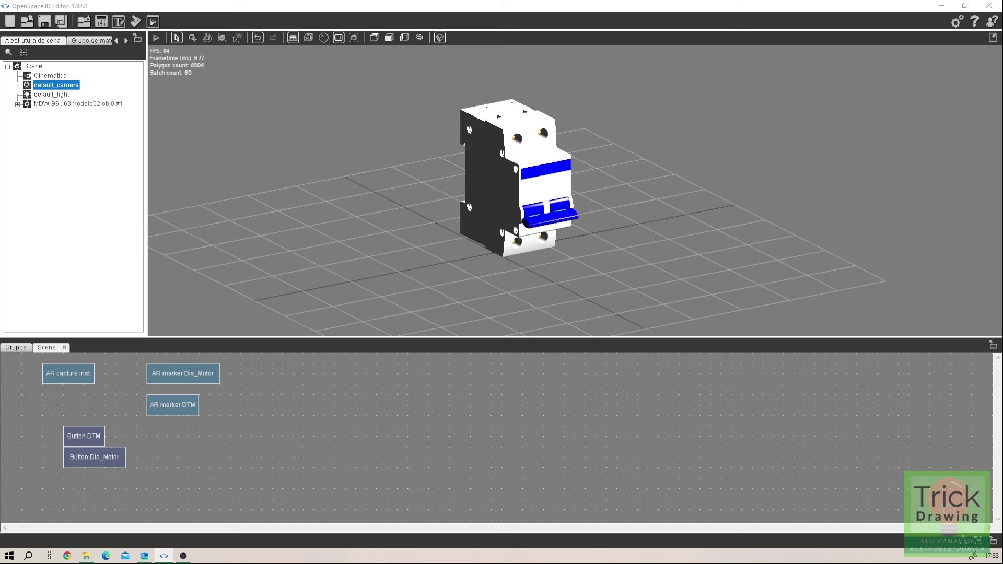
Step: Import the MPW18 3D model into the scene, keeping the default conversion options and the assets/models/converted folder
{"action": "right_click", "coordinate": [666, 232]}
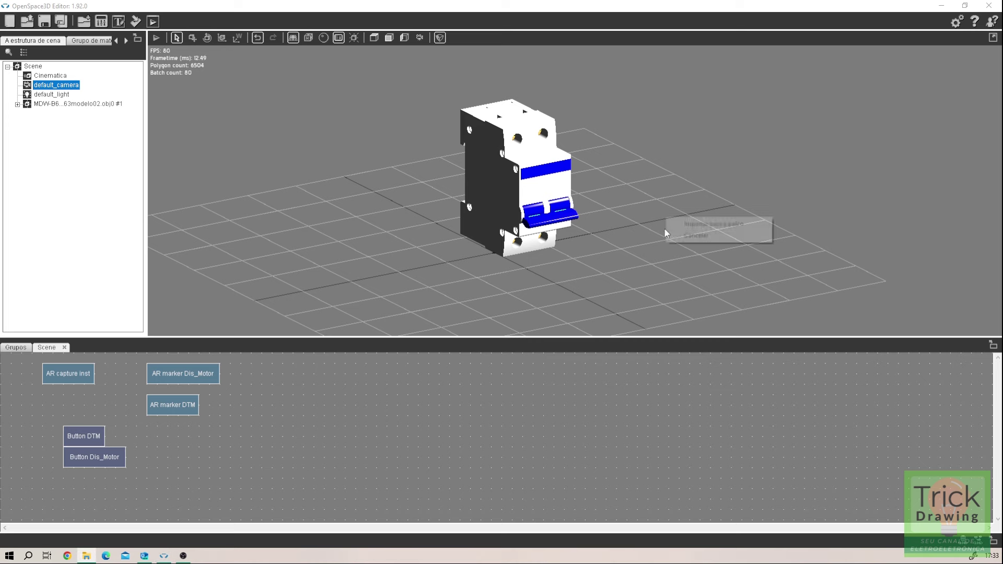
{"action": "left_click", "coordinate": [706, 234]}
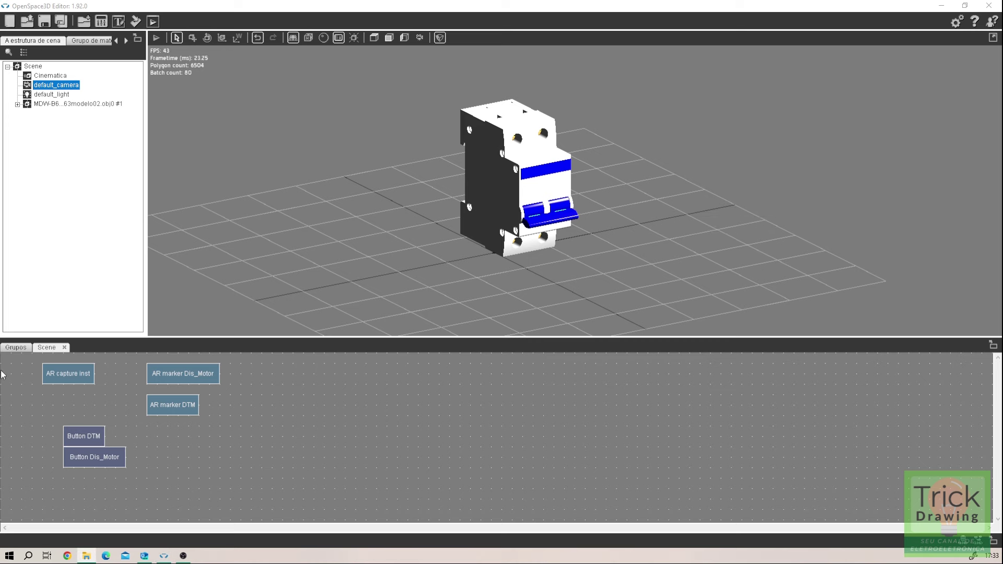
{"action": "right_click", "coordinate": [687, 205]}
{"action": "left_click", "coordinate": [707, 210]}
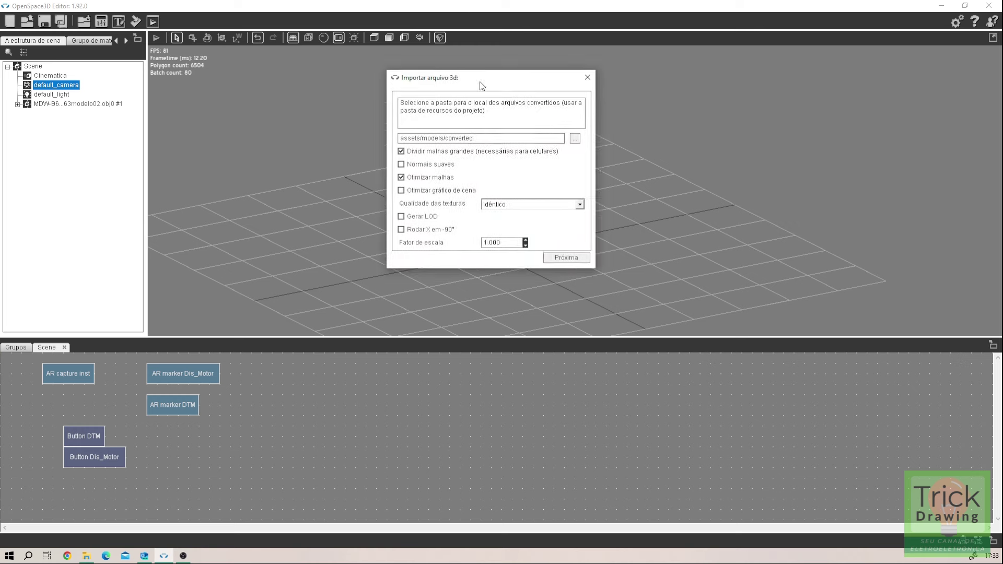
{"action": "left_click_drag", "start_coordinate": [478, 85], "coordinate": [668, 112]}
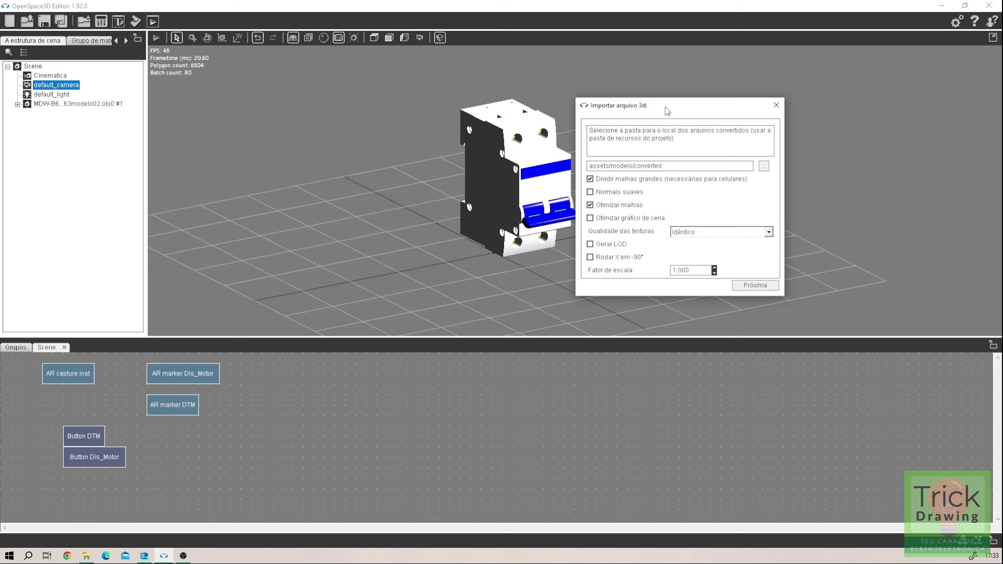
{"action": "left_click", "coordinate": [756, 287]}
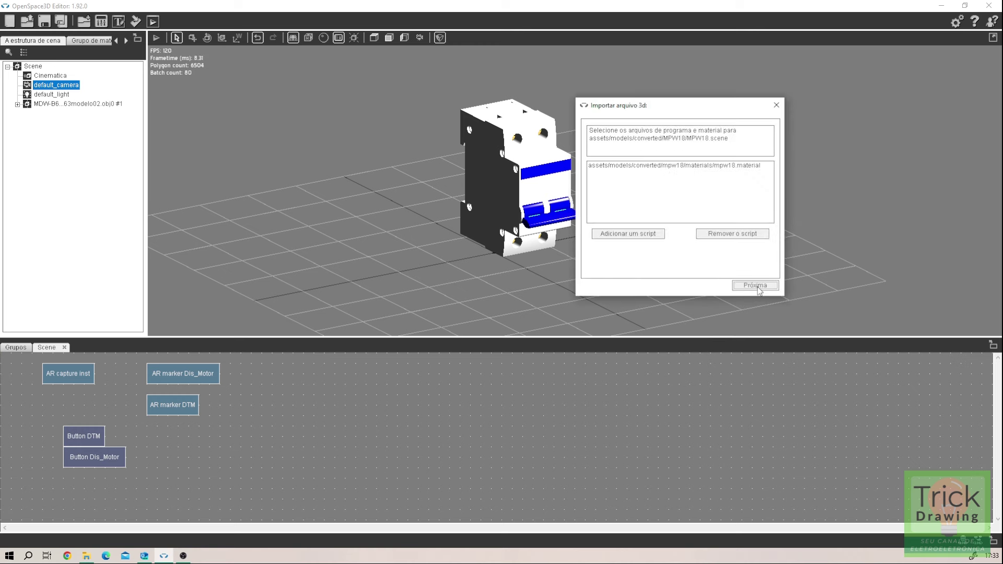
{"action": "left_click", "coordinate": [757, 287]}
{"action": "left_click", "coordinate": [758, 287]}
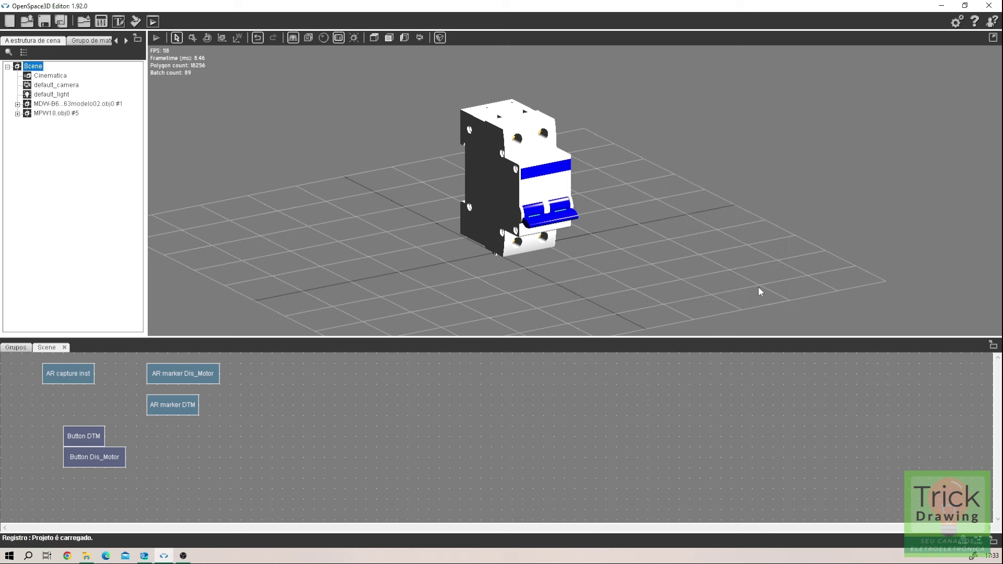
Step: Select the imported MPW18 model and examine its size and location relative to the larger breaker
{"action": "left_click", "coordinate": [65, 113]}
{"action": "scroll", "coordinate": [490, 256], "scroll_direction": "up", "scroll_amount": 2}
{"action": "scroll", "coordinate": [490, 255], "scroll_direction": "up", "scroll_amount": 2}
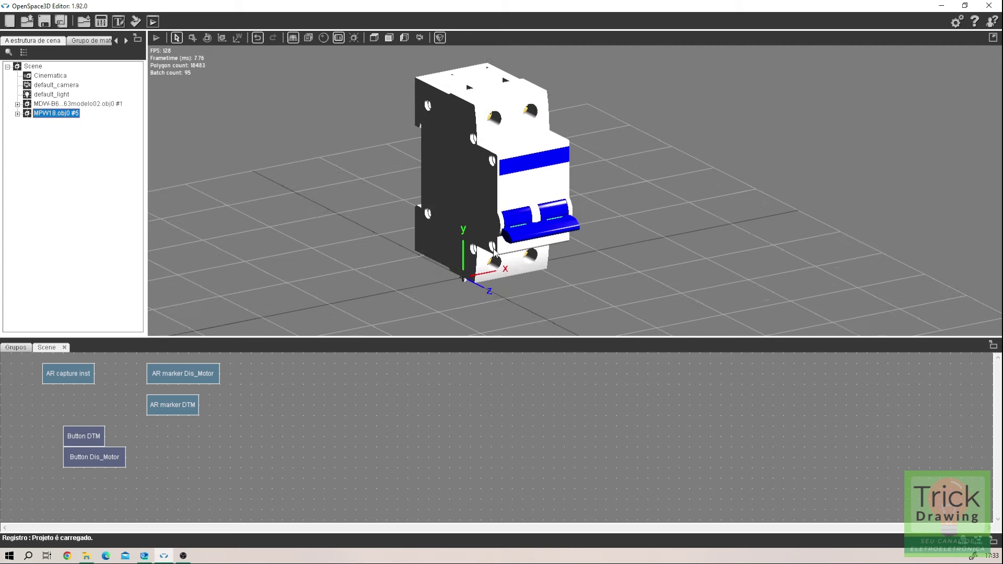
{"action": "right_click_drag", "start_coordinate": [486, 257], "coordinate": [305, 243]}
{"action": "key", "text": "ctrl+z"}
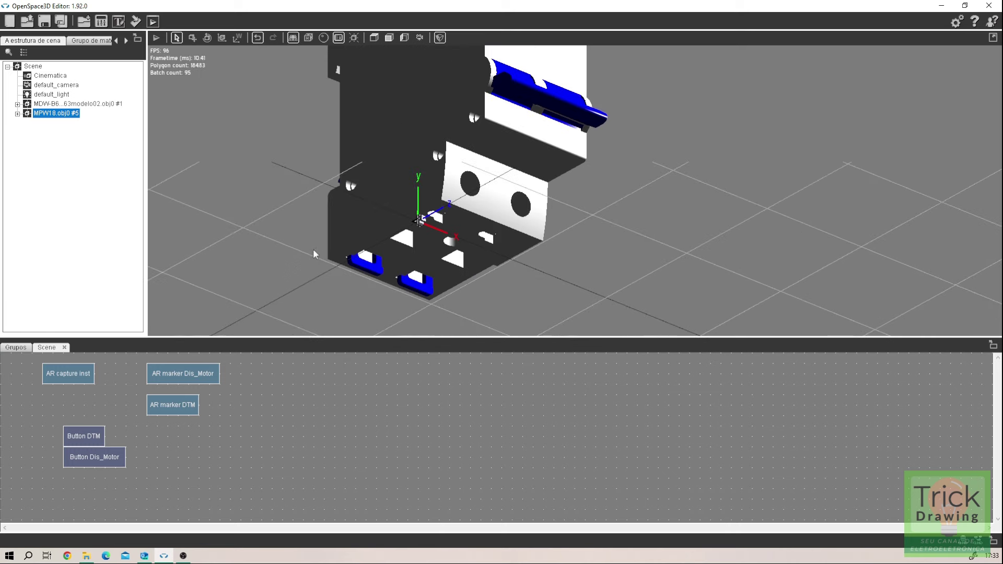
{"action": "right_click_drag", "start_coordinate": [392, 234], "coordinate": [386, 233]}
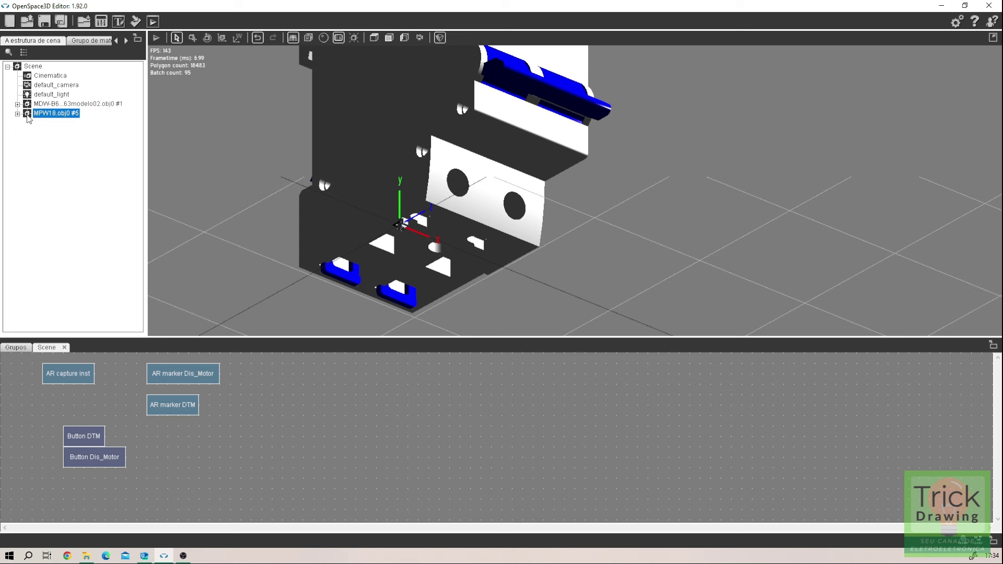
Step: Toggle the visibility of both models, leaving the MDW breaker hidden and the MPW18 model shown
{"action": "left_click", "coordinate": [27, 114]}
{"action": "left_click", "coordinate": [27, 113]}
{"action": "left_click", "coordinate": [27, 104]}
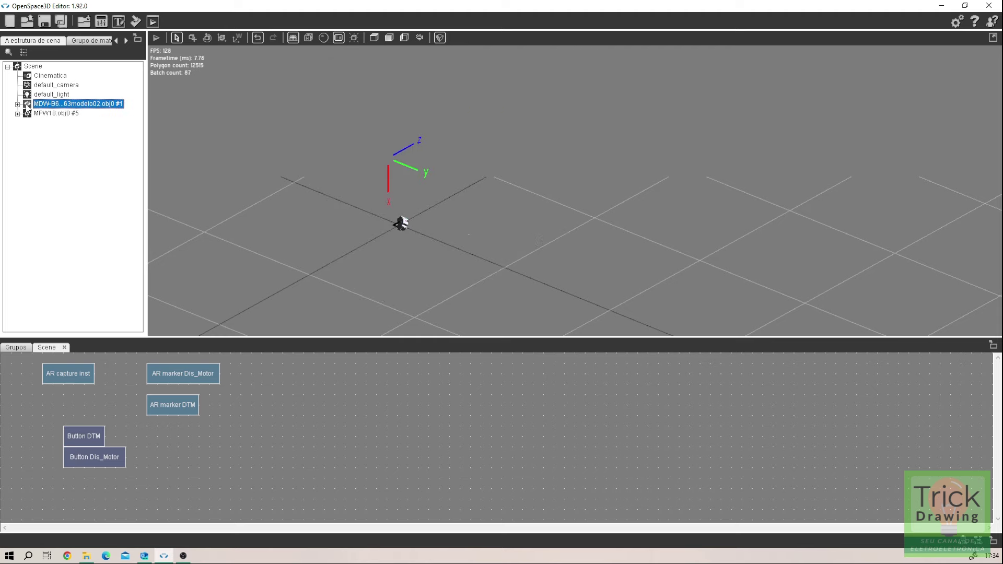
{"action": "middle_click_drag", "start_coordinate": [475, 226], "coordinate": [396, 249]}
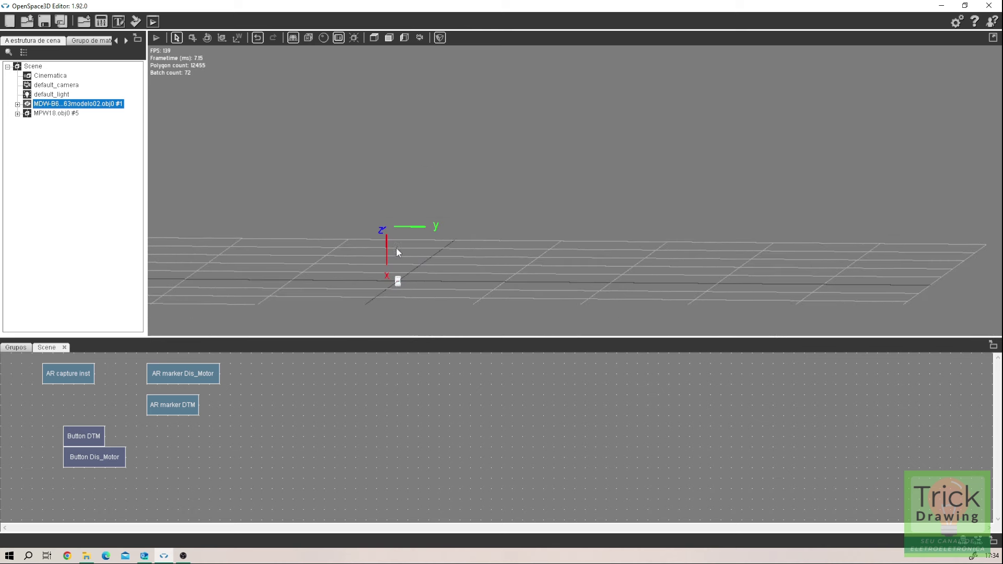
{"action": "left_click", "coordinate": [27, 105]}
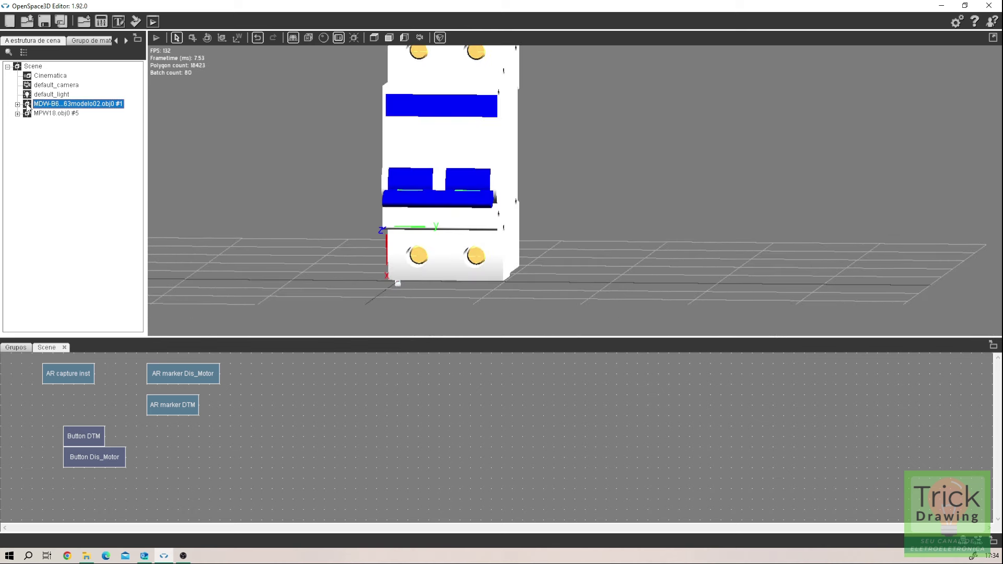
{"action": "left_click", "coordinate": [27, 105]}
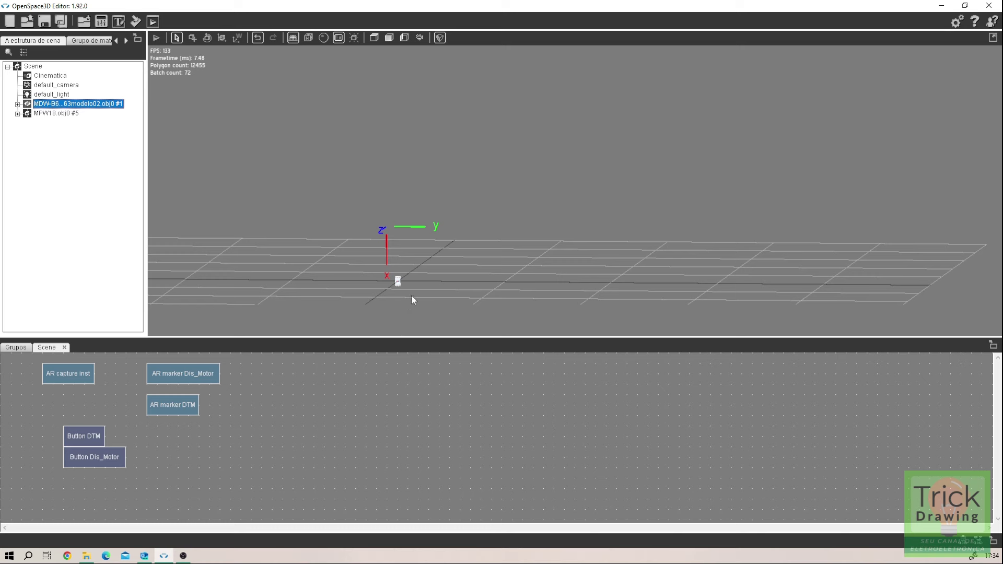
{"action": "mouse_move", "coordinate": [412, 296]}
{"action": "middle_mouse_down"}
{"action": "mouse_move", "coordinate": [387, 303]}
{"action": "mouse_move", "coordinate": [425, 297]}
{"action": "middle_mouse_up"}
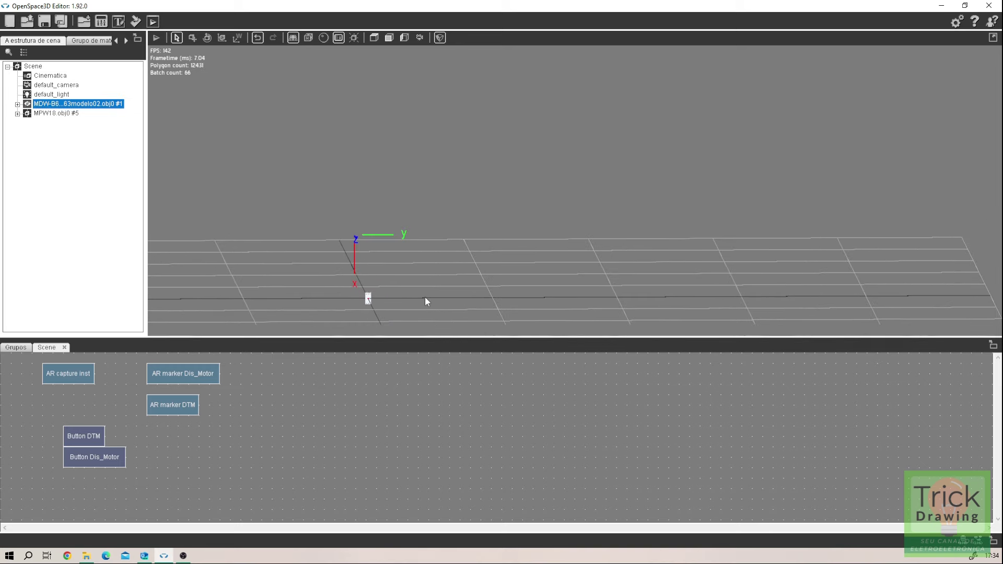
Step: Enlarge the MPW18 model uniformly to a scale of 10 on all axes
{"action": "left_click", "coordinate": [64, 114]}
{"action": "right_click", "coordinate": [65, 114]}
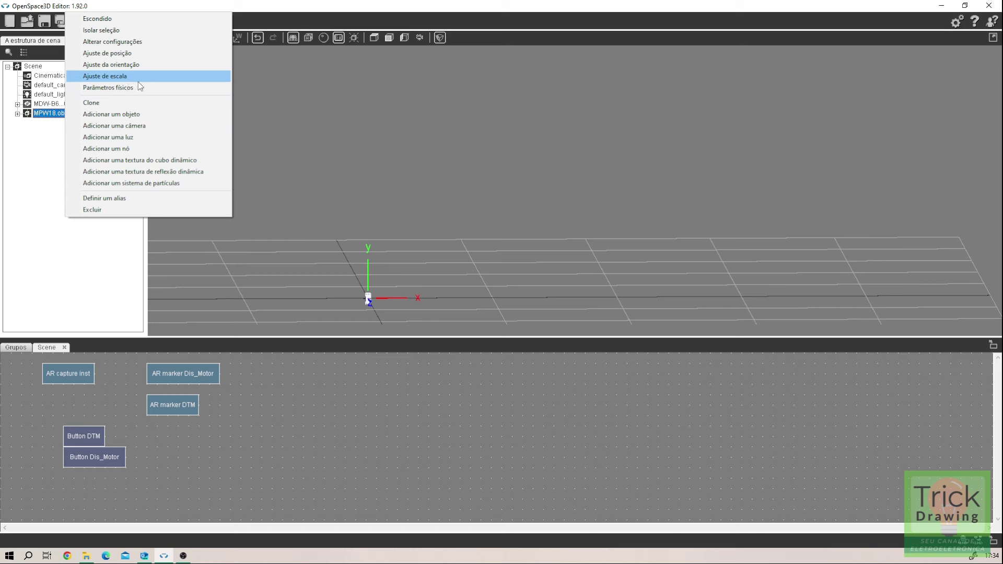
{"action": "left_click", "coordinate": [138, 76]}
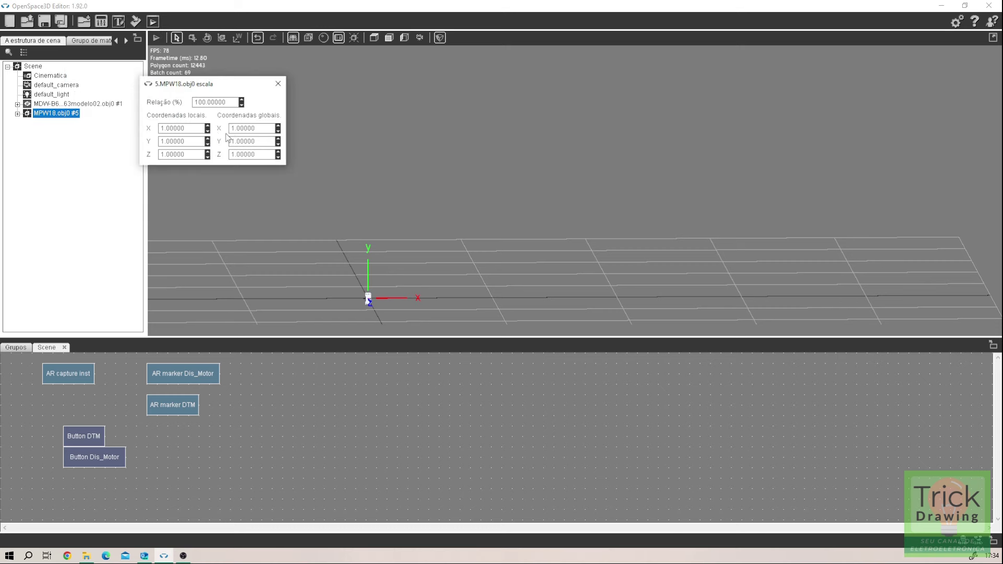
{"action": "type", "text": "0"}
{"action": "key", "text": "Return"}
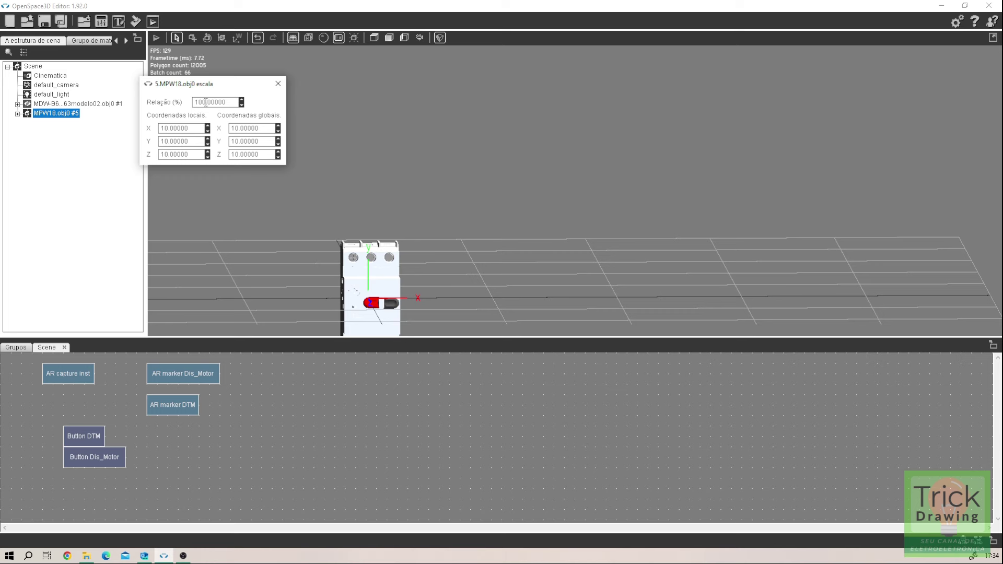
Step: Enlarge the MPW18 model further to a scale of 50 on all axes
{"action": "left_click_drag", "start_coordinate": [205, 102], "coordinate": [184, 102]}
{"action": "type", "text": "50"}
{"action": "key", "text": "Return"}
{"action": "scroll", "coordinate": [518, 229], "scroll_direction": "down", "scroll_amount": 5}
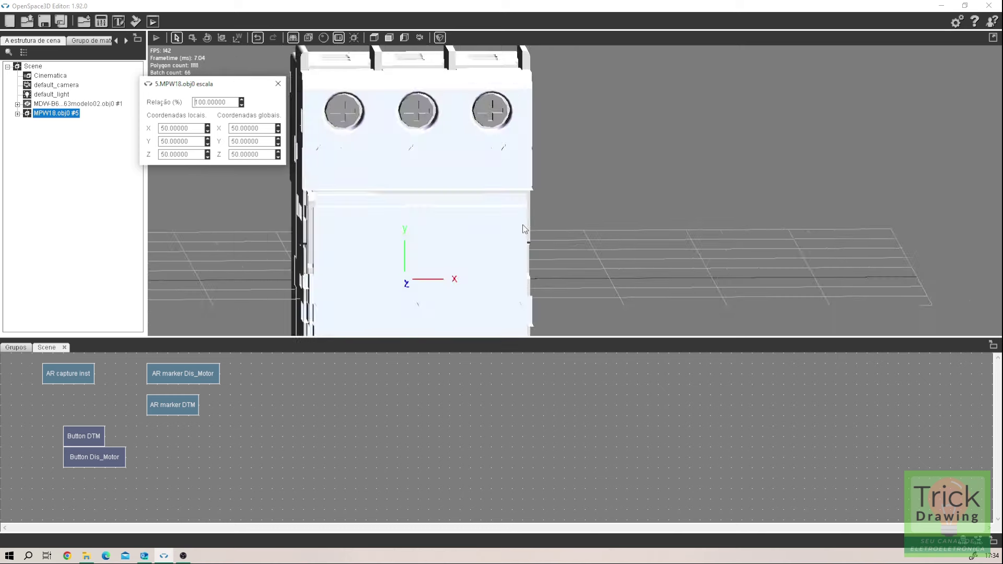
{"action": "middle_click_drag", "start_coordinate": [602, 264], "coordinate": [577, 282]}
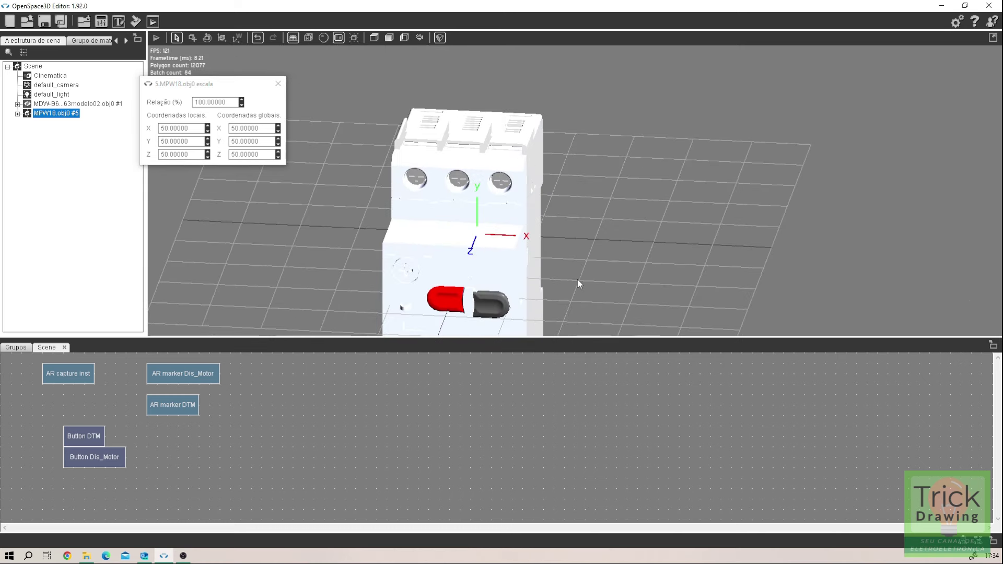
Step: Reduce the MPW18 model by half to a scale of 25 on all axes
{"action": "left_click_drag", "start_coordinate": [205, 103], "coordinate": [177, 103]}
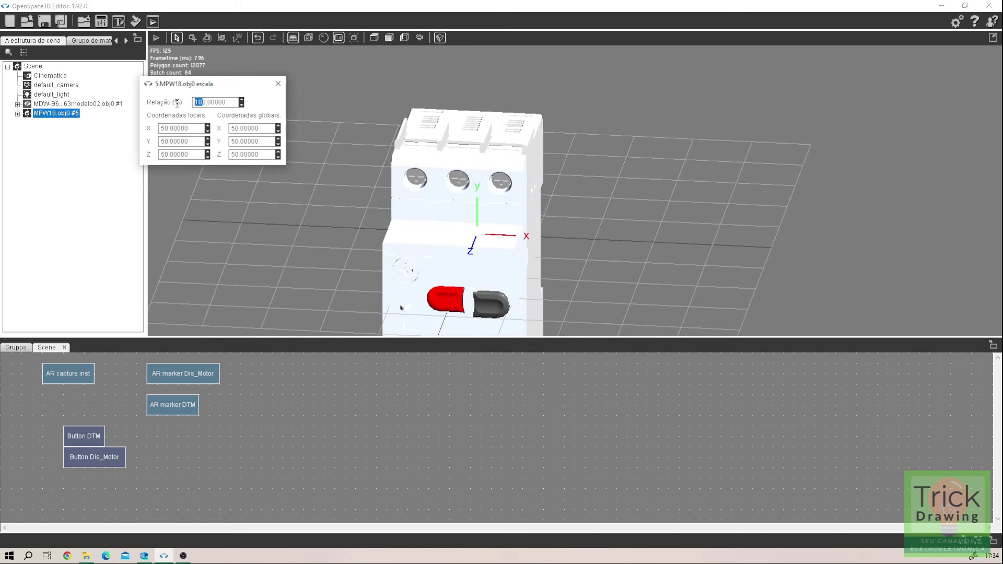
{"action": "type", "text": "5"}
{"action": "key", "text": "Return"}
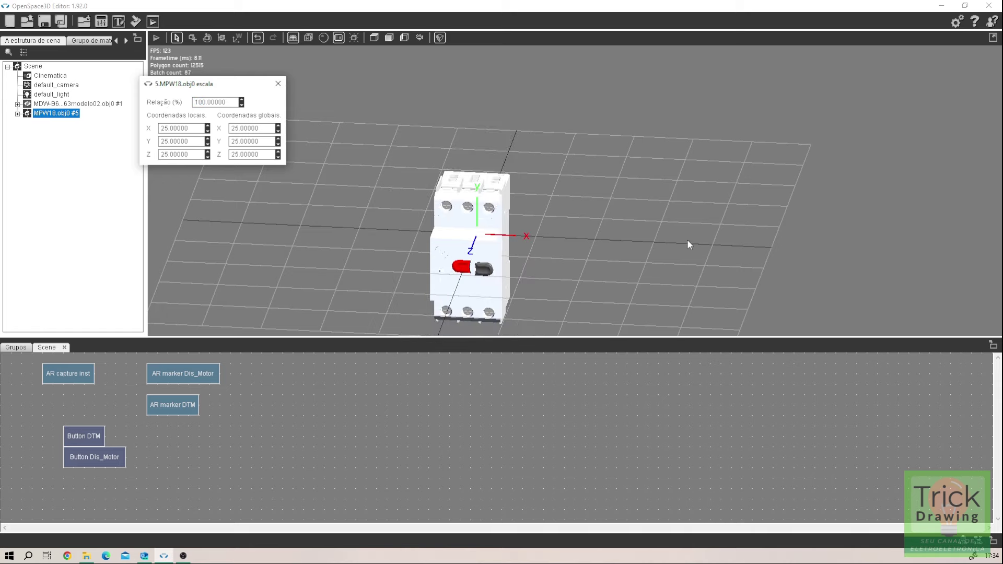
{"action": "middle_click_drag", "start_coordinate": [688, 244], "coordinate": [726, 226]}
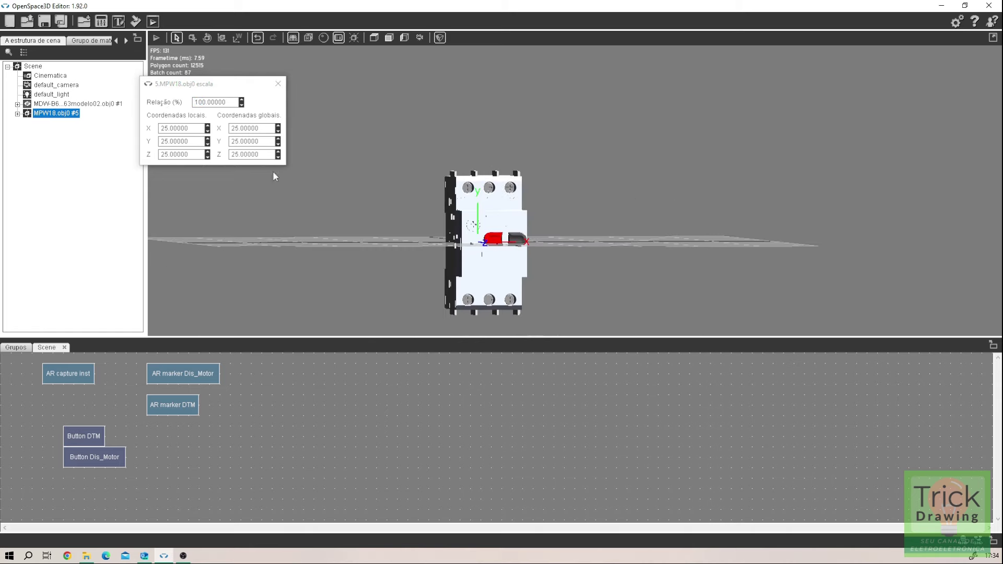
Step: Show the MDW breaker again and raise the MPW18 model by setting its local Y position to 0.61
{"action": "left_click", "coordinate": [27, 105]}
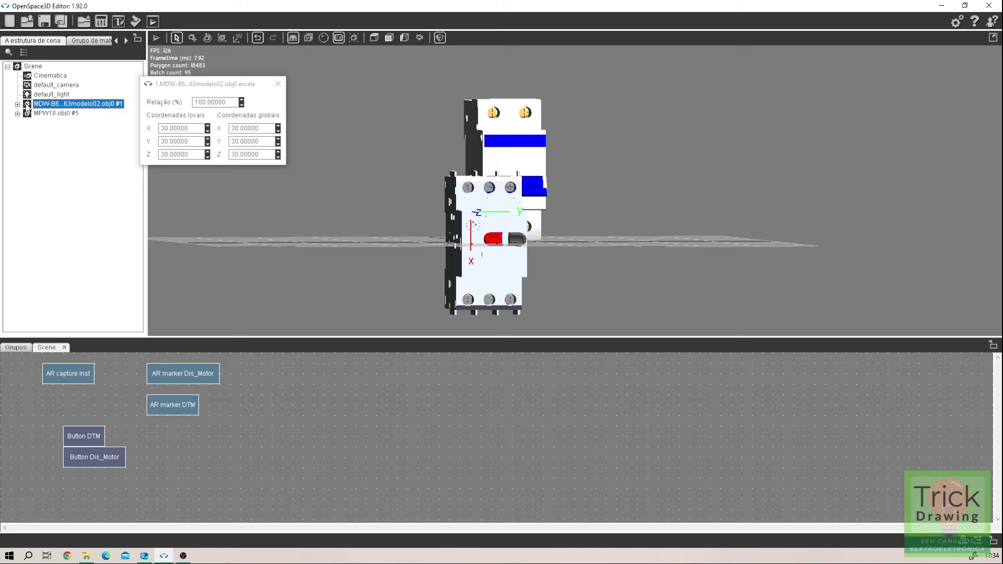
{"action": "middle_click_drag", "start_coordinate": [553, 198], "coordinate": [546, 264]}
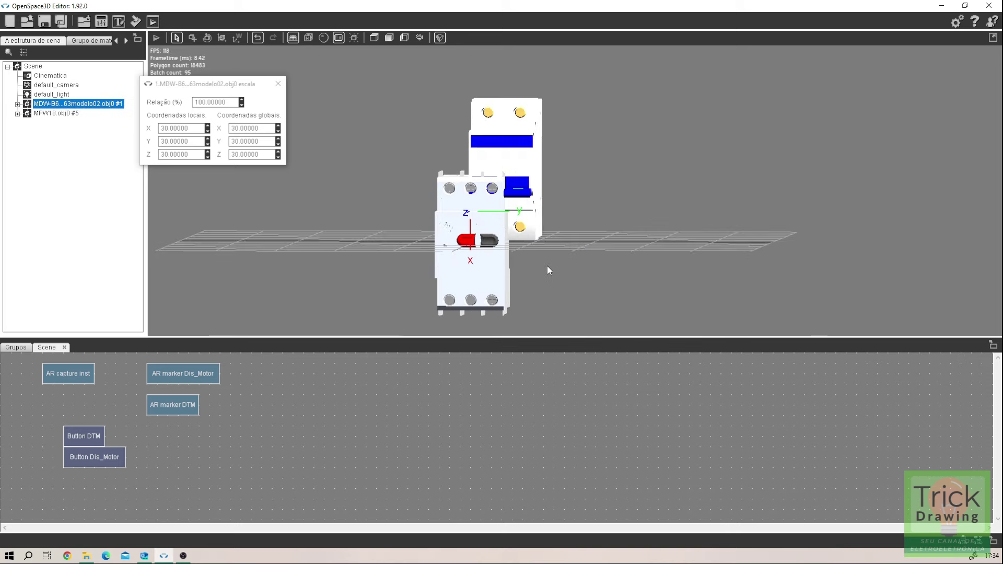
{"action": "left_click", "coordinate": [63, 116]}
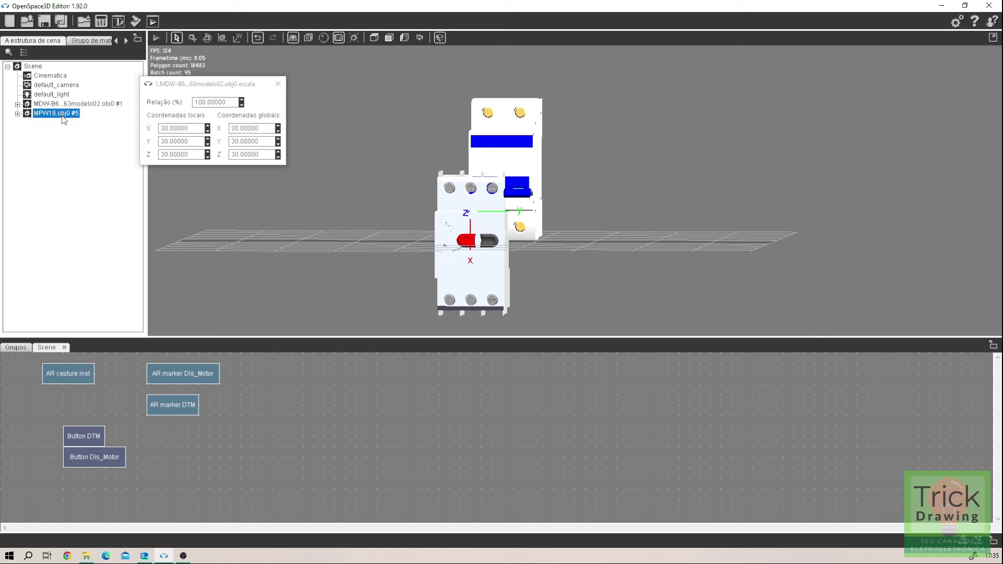
{"action": "right_click", "coordinate": [63, 116]}
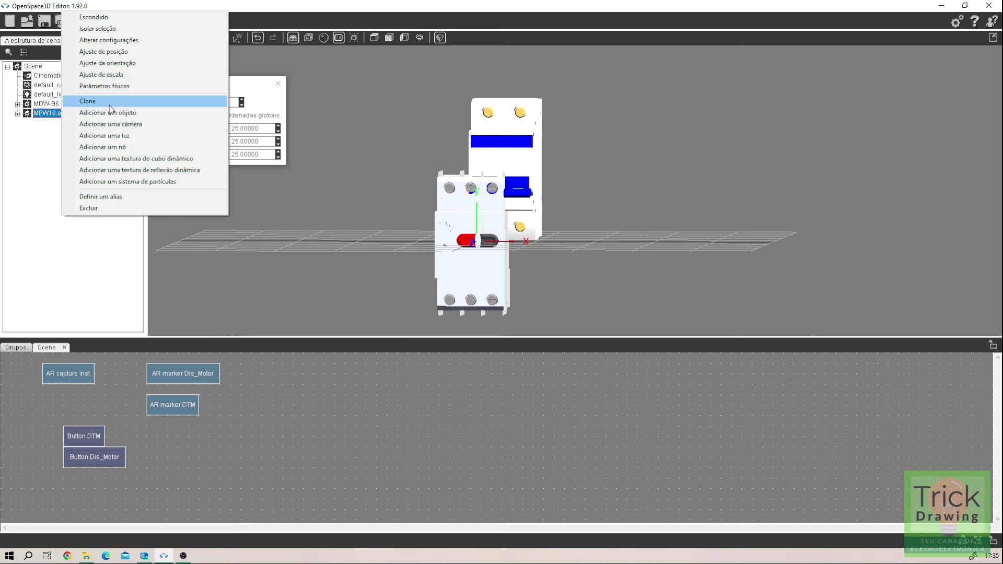
{"action": "left_click", "coordinate": [130, 54]}
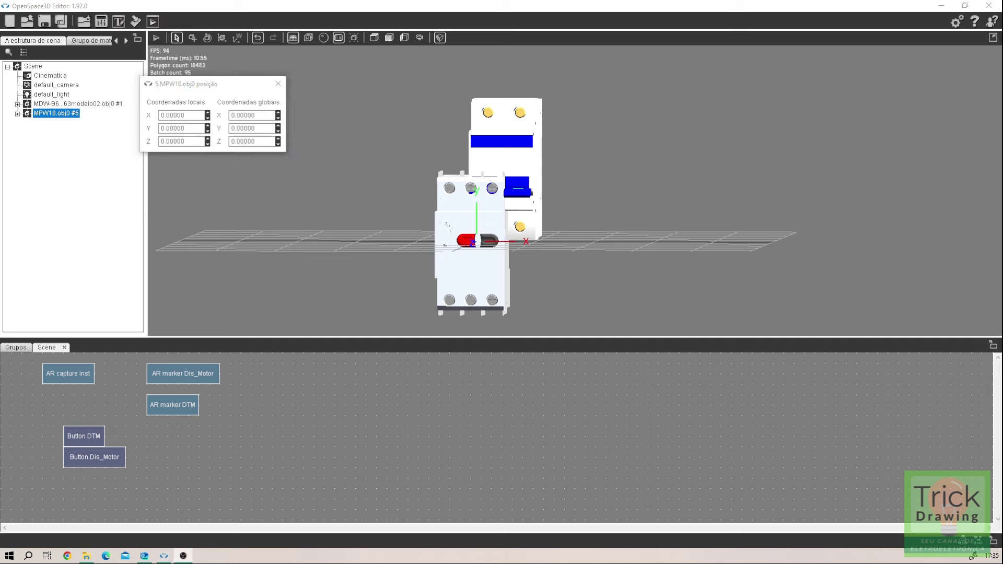
{"action": "double_click", "coordinate": [196, 128]}
{"action": "type", "text": "0.61"}
{"action": "key", "text": "Return"}
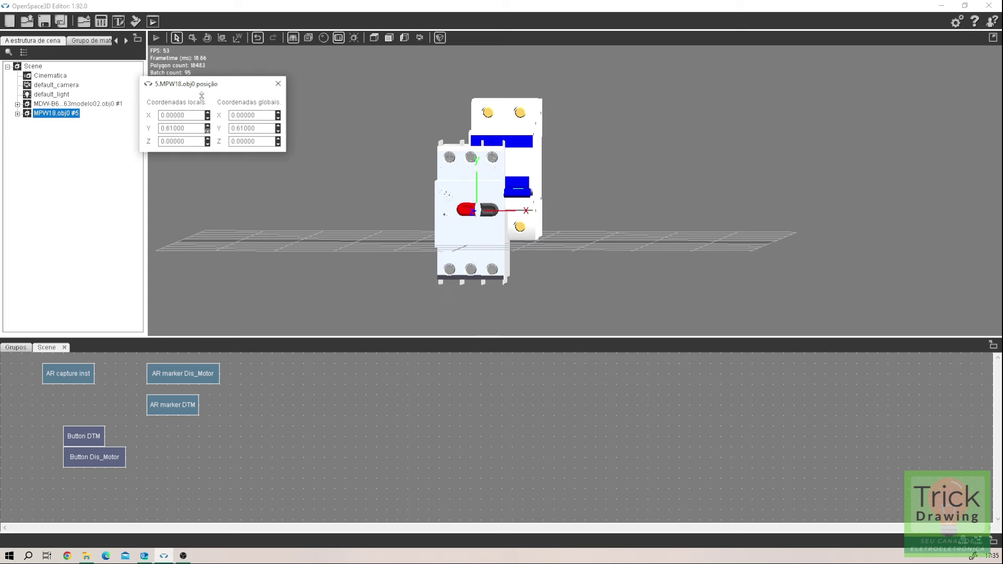
Step: Raise the MPW18 model by setting its local Y position to 1.20, checking against the grid from the front
{"action": "scroll", "coordinate": [201, 96], "scroll_direction": "up", "scroll_amount": 10}
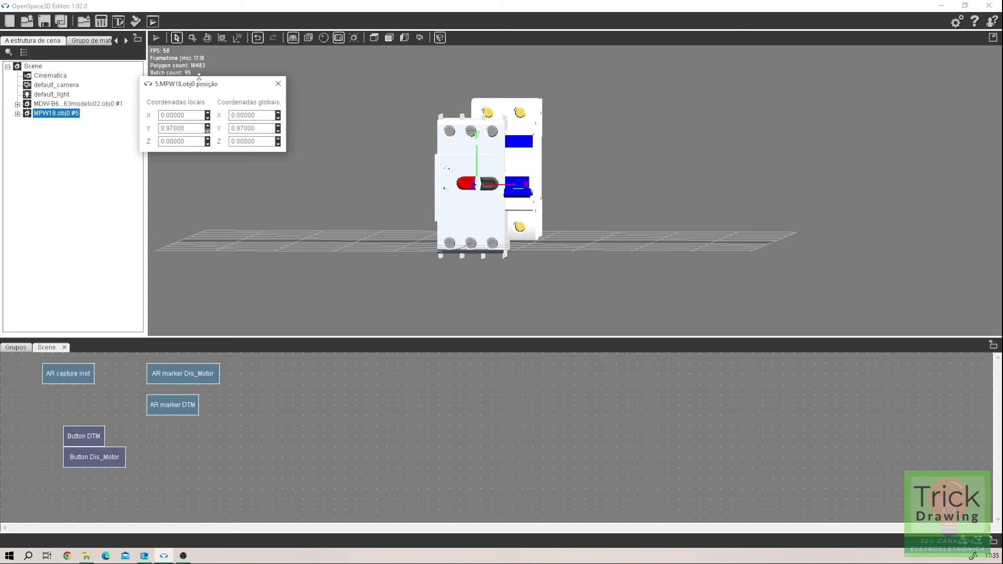
{"action": "left_click", "coordinate": [389, 38]}
{"action": "scroll", "coordinate": [469, 162], "scroll_direction": "up", "scroll_amount": 1}
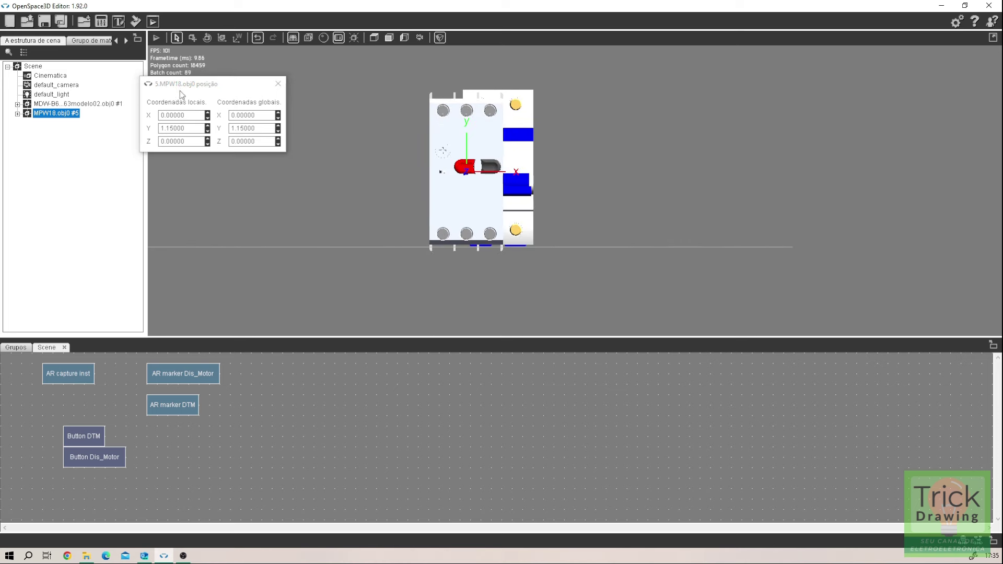
{"action": "scroll", "coordinate": [207, 128], "scroll_direction": "up", "scroll_amount": 1}
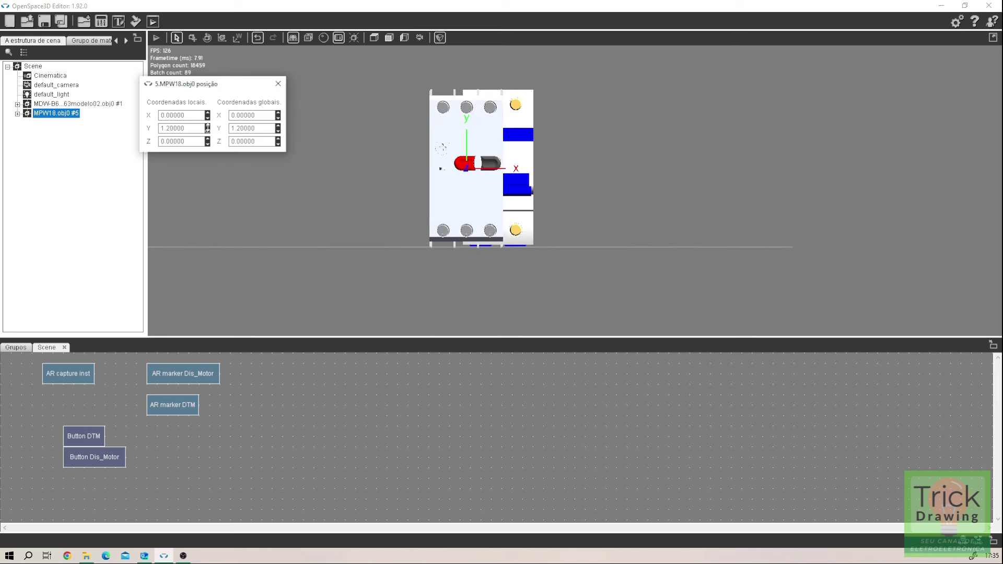
Step: Enlarge the MPW18 model by a ratio of 105% to a scale of 26.25 on all axes
{"action": "left_click", "coordinate": [446, 86]}
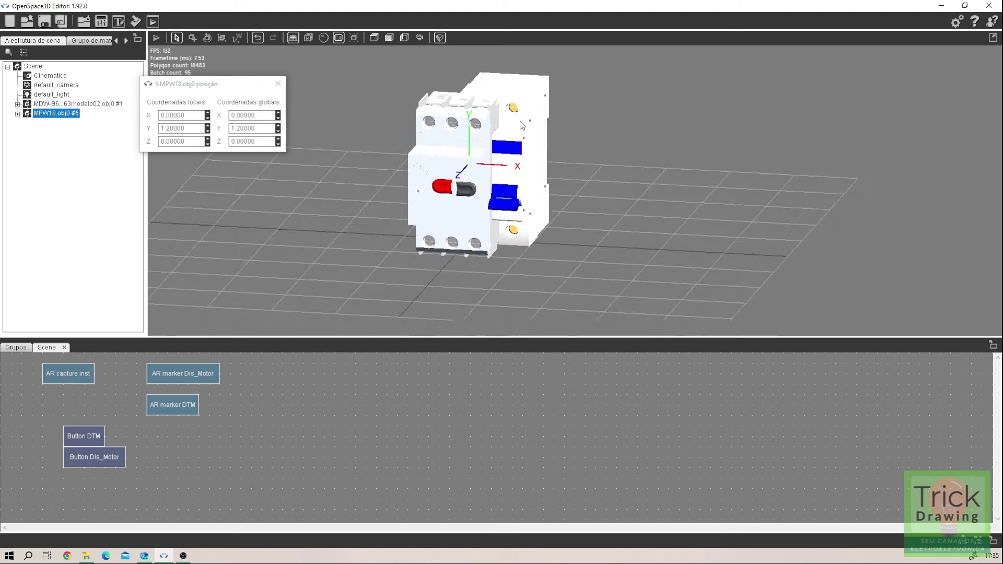
{"action": "left_click", "coordinate": [60, 112]}
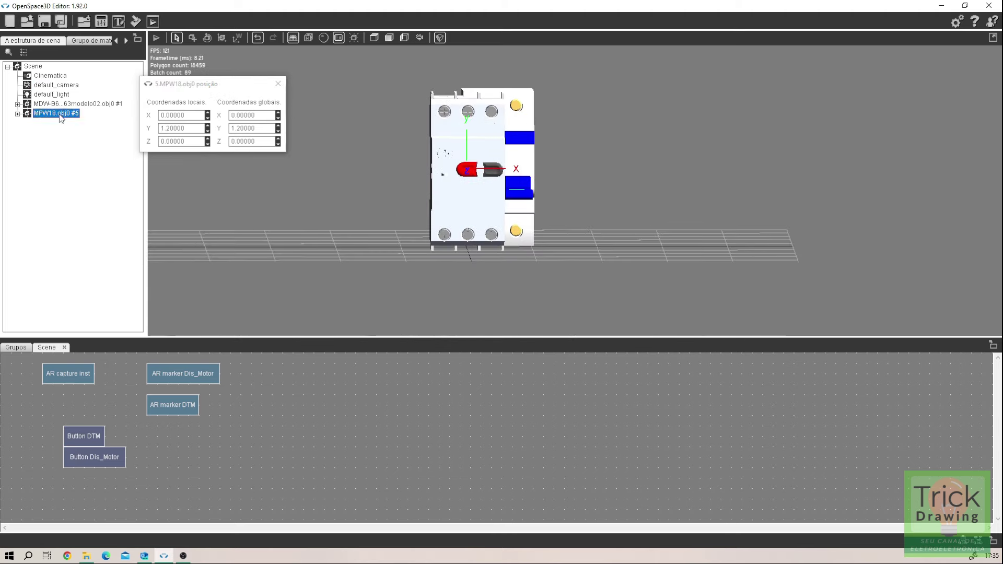
{"action": "right_click", "coordinate": [60, 113]}
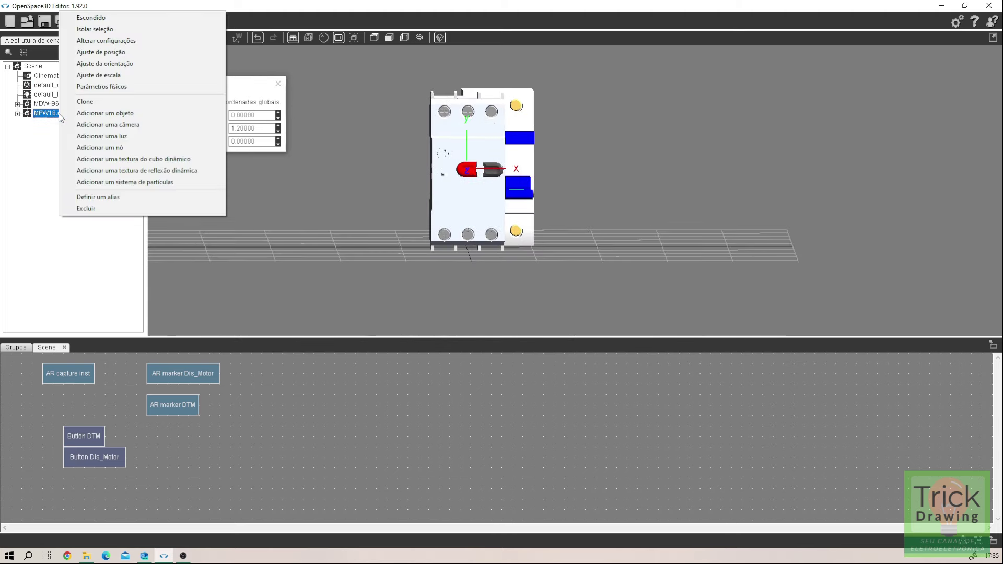
{"action": "left_click", "coordinate": [133, 75]}
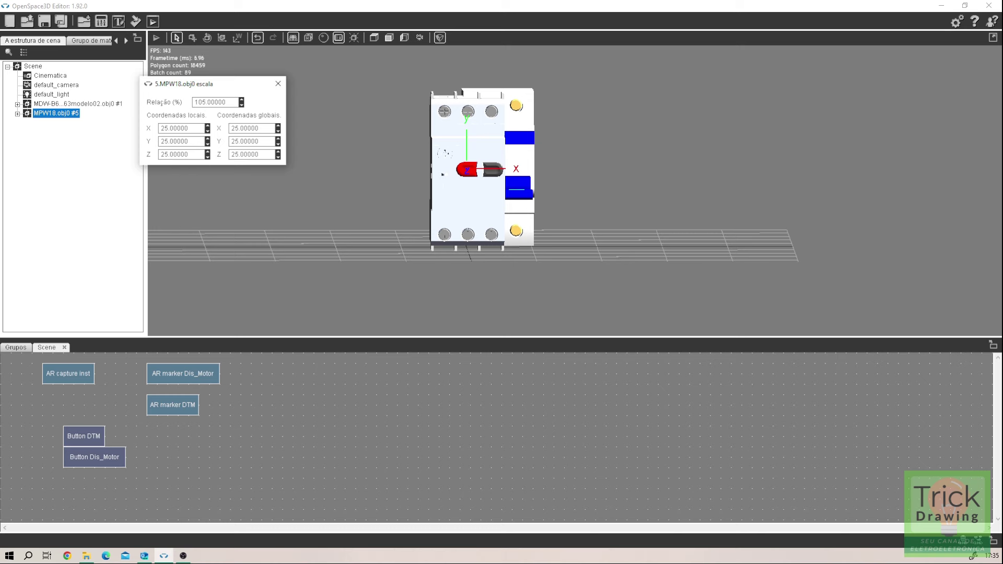
{"action": "left_click", "coordinate": [241, 99]}
{"action": "right_click_drag", "start_coordinate": [680, 185], "coordinate": [672, 177]}
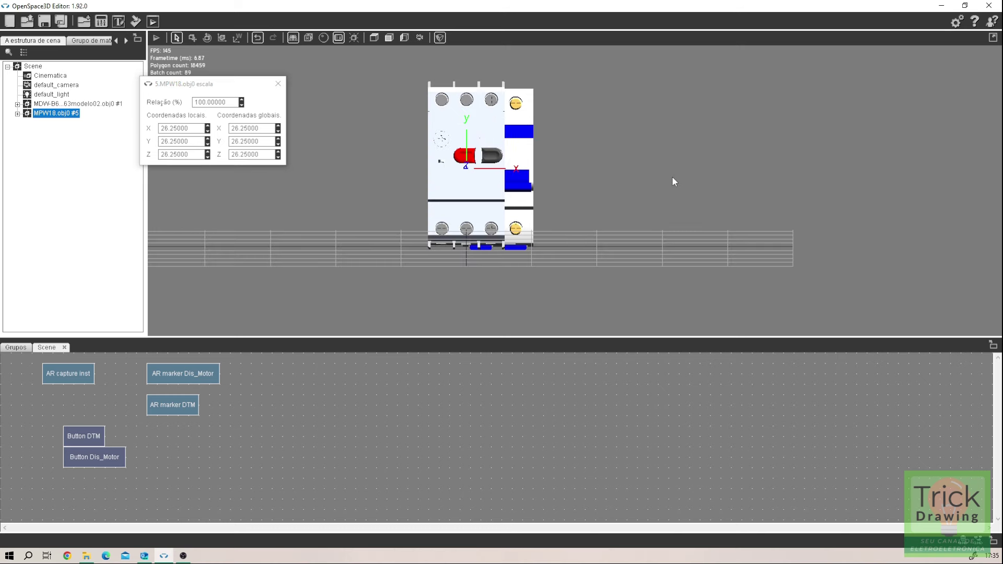
Step: Set the MPW18 model's local Y position to 1.26 so its base sits on the grid
{"action": "left_click", "coordinate": [391, 38]}
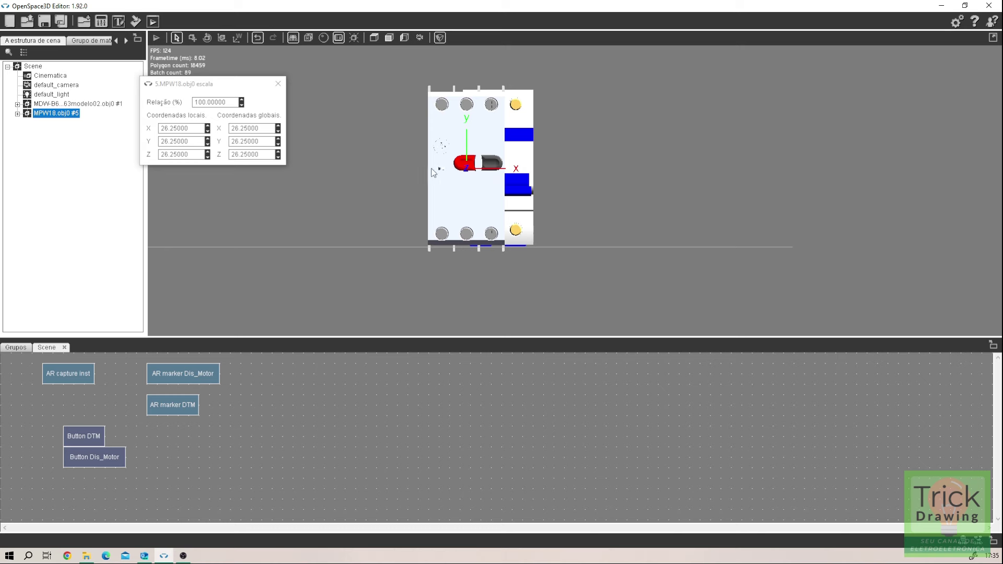
{"action": "right_click", "coordinate": [76, 115]}
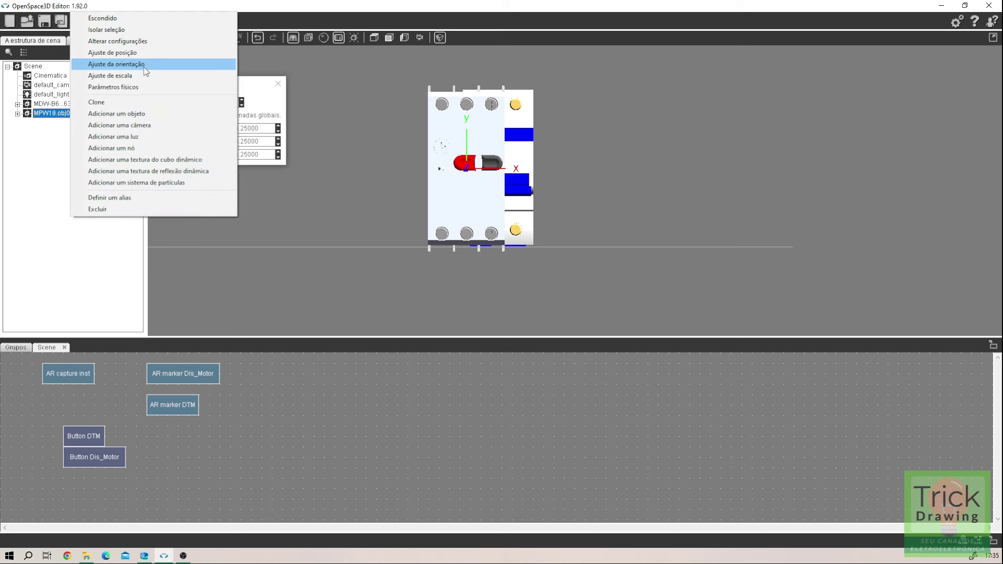
{"action": "left_click", "coordinate": [146, 53]}
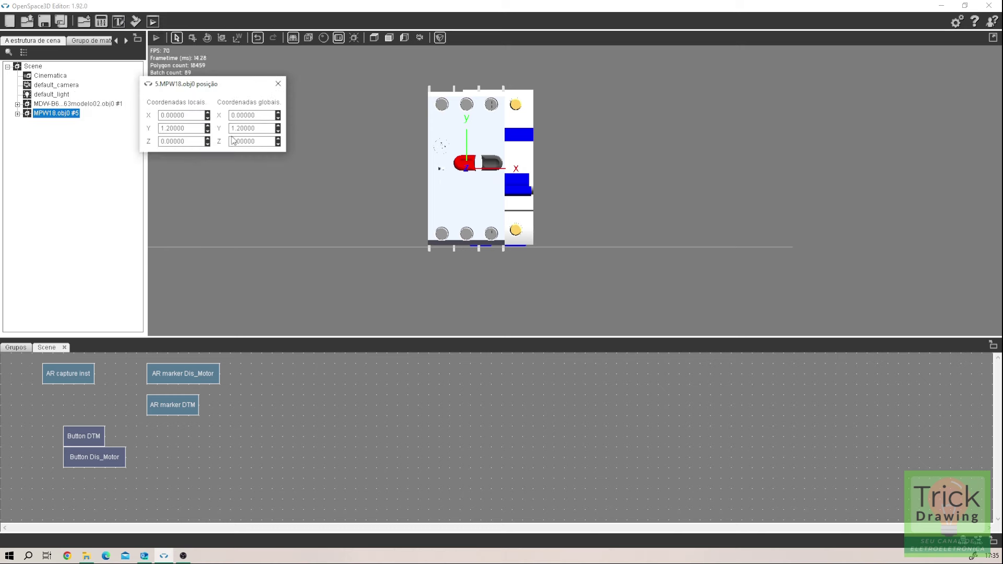
{"action": "left_click", "coordinate": [208, 126]}
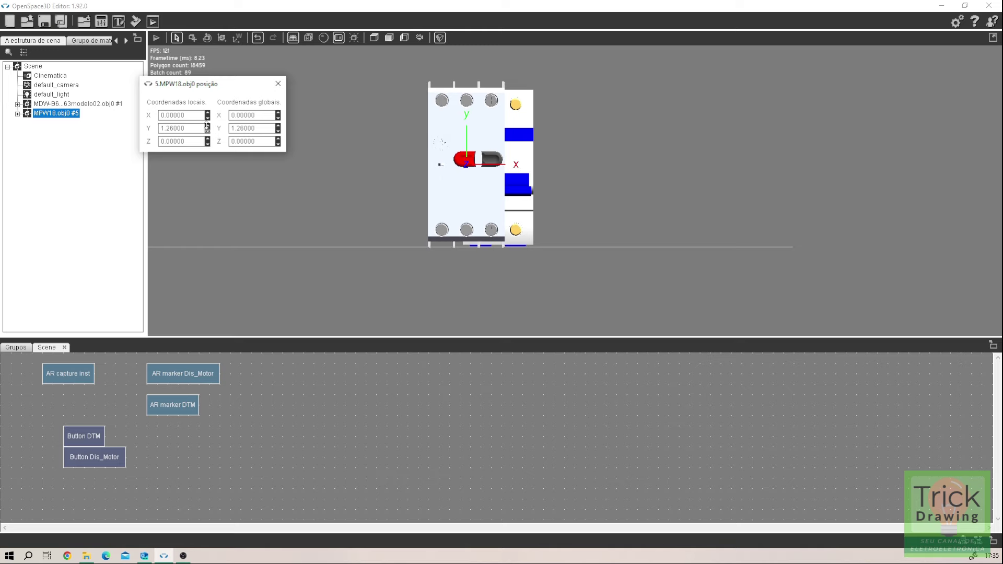
Step: Align the MPW18 model over the MDW breaker by setting its local X position to 0.49 and Z to -0.97
{"action": "left_click_drag", "start_coordinate": [632, 117], "coordinate": [533, 174]}
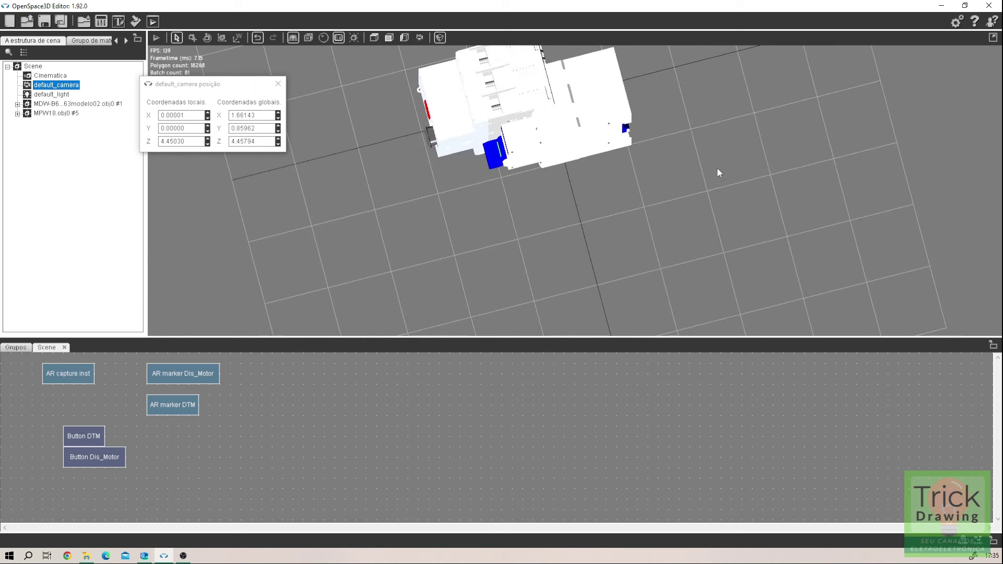
{"action": "left_click_drag", "start_coordinate": [485, 263], "coordinate": [593, 267]}
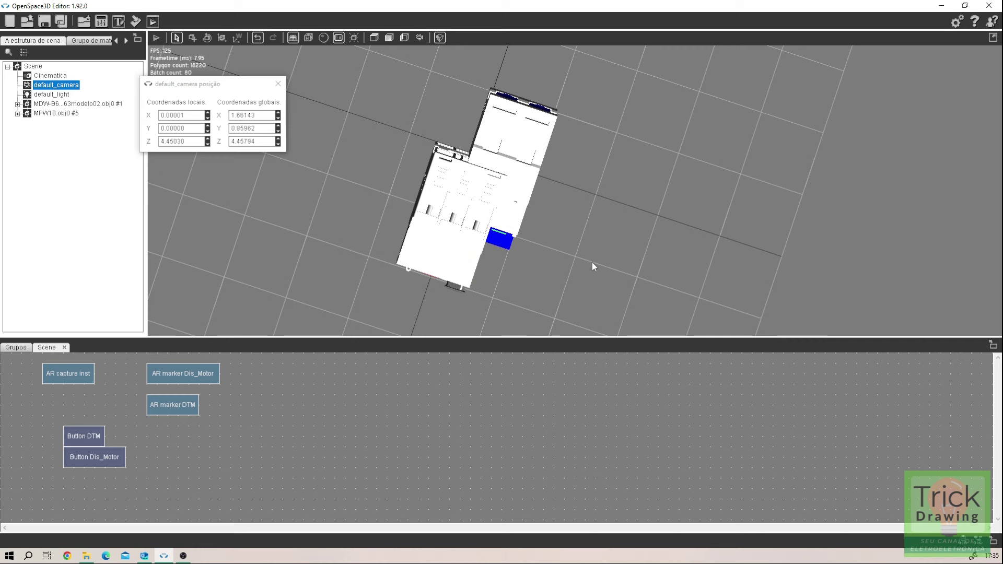
{"action": "left_click", "coordinate": [46, 116]}
{"action": "right_click", "coordinate": [46, 116]}
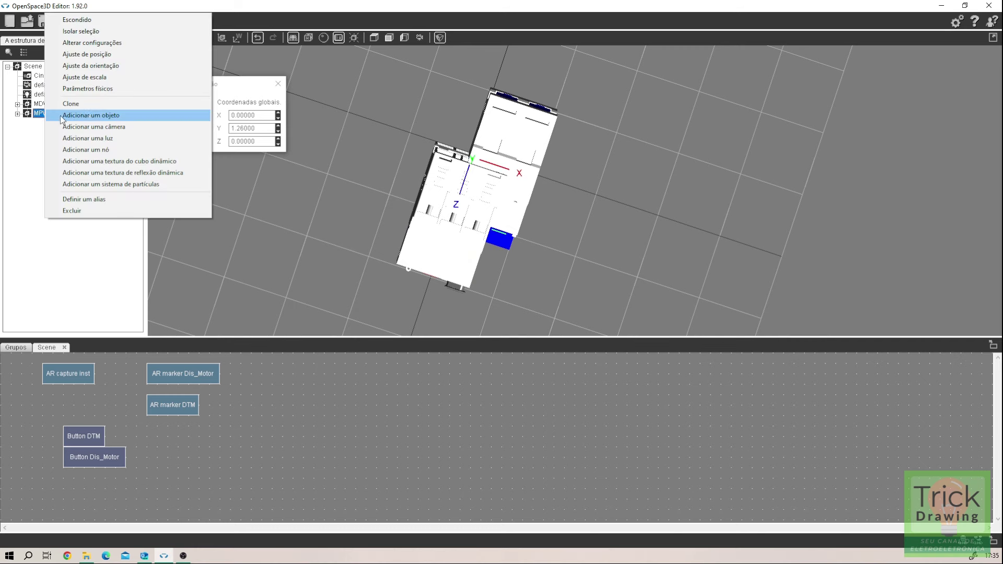
{"action": "left_click", "coordinate": [116, 60]}
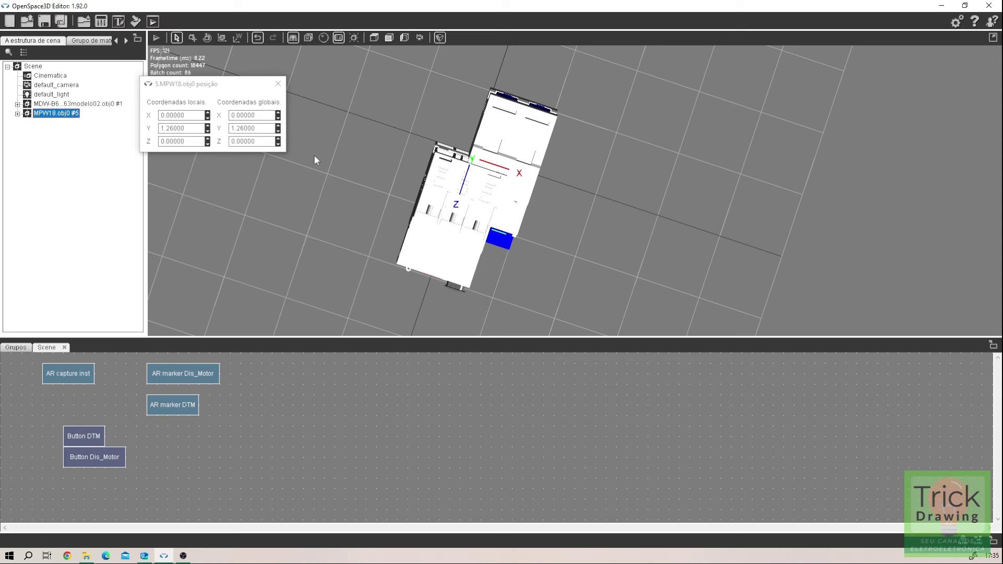
{"action": "left_click", "coordinate": [206, 144]}
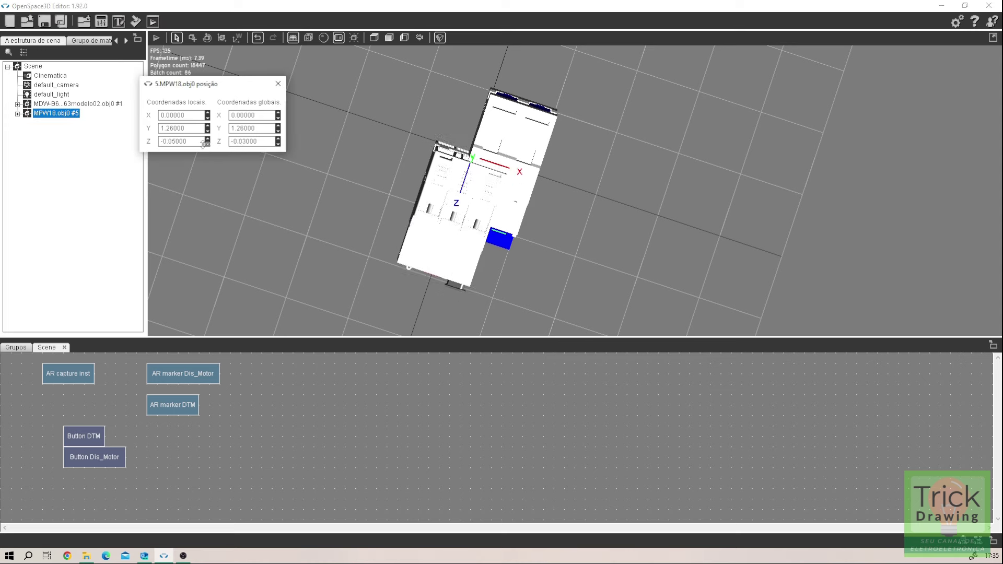
{"action": "left_click_drag", "start_coordinate": [204, 144], "coordinate": [196, 192]}
{"action": "left_click_drag", "start_coordinate": [207, 115], "coordinate": [204, 93]}
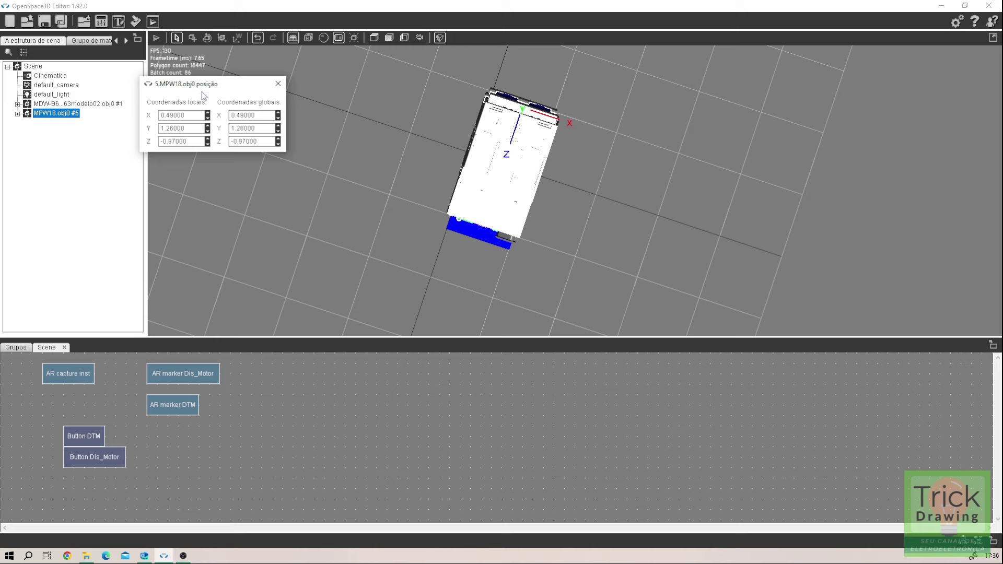
{"action": "right_click_drag", "start_coordinate": [601, 251], "coordinate": [592, 155]}
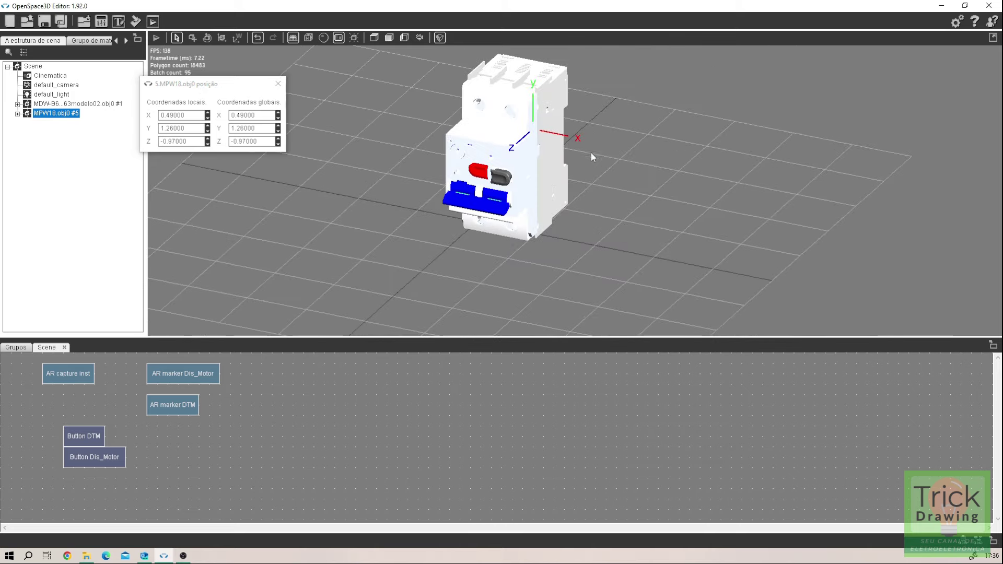
{"action": "left_click", "coordinate": [278, 83]}
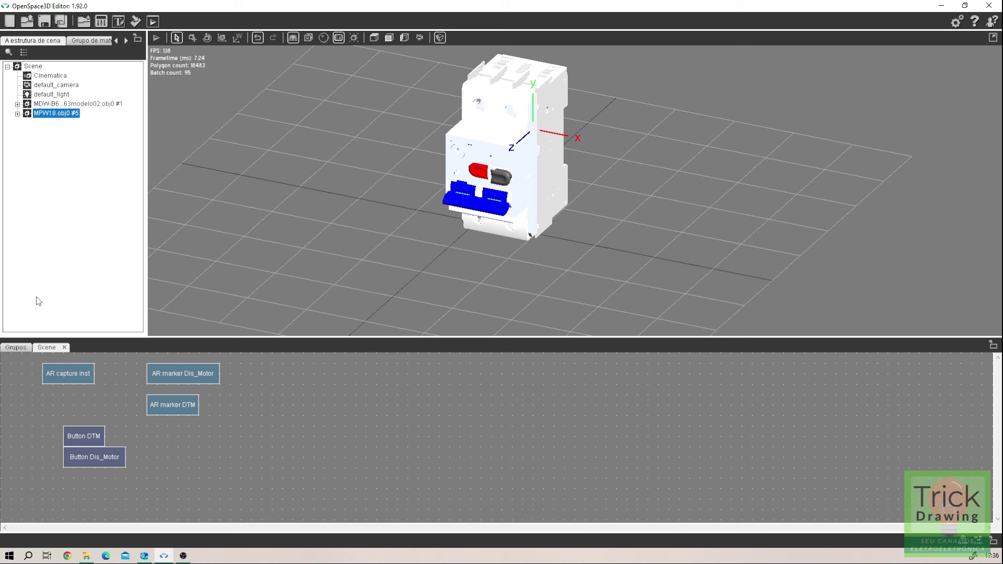
Step: Open the AR marker Dis_Motor instance for editing beside the models and hide the MPW18 model
{"action": "double_click", "coordinate": [198, 380]}
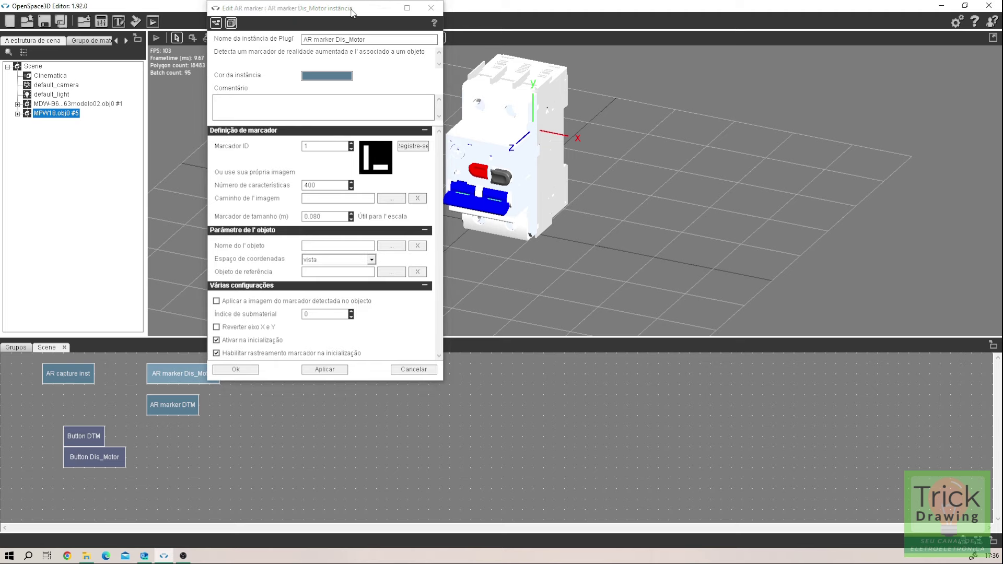
{"action": "mouse_move", "coordinate": [361, 12]}
{"action": "left_mouse_down"}
{"action": "mouse_move", "coordinate": [554, 62]}
{"action": "mouse_move", "coordinate": [738, 74]}
{"action": "left_mouse_up"}
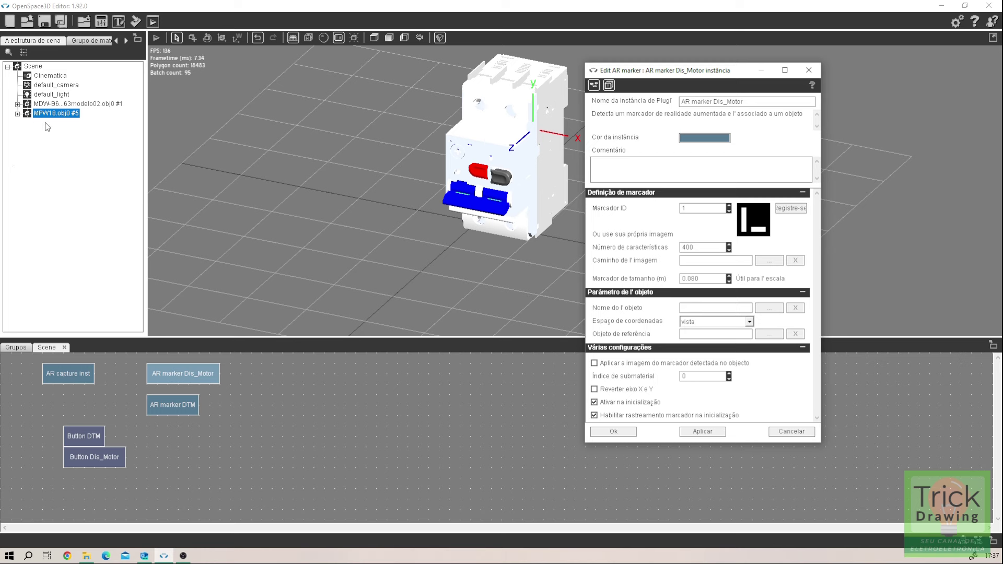
{"action": "left_click", "coordinate": [27, 113]}
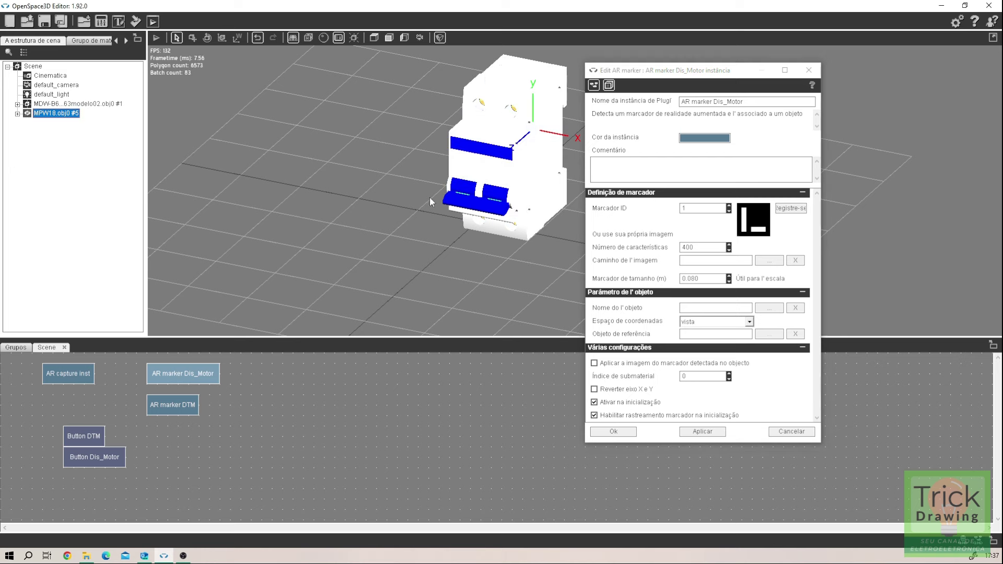
Step: Add a new node named DTM to the scene
{"action": "right_click", "coordinate": [27, 67]}
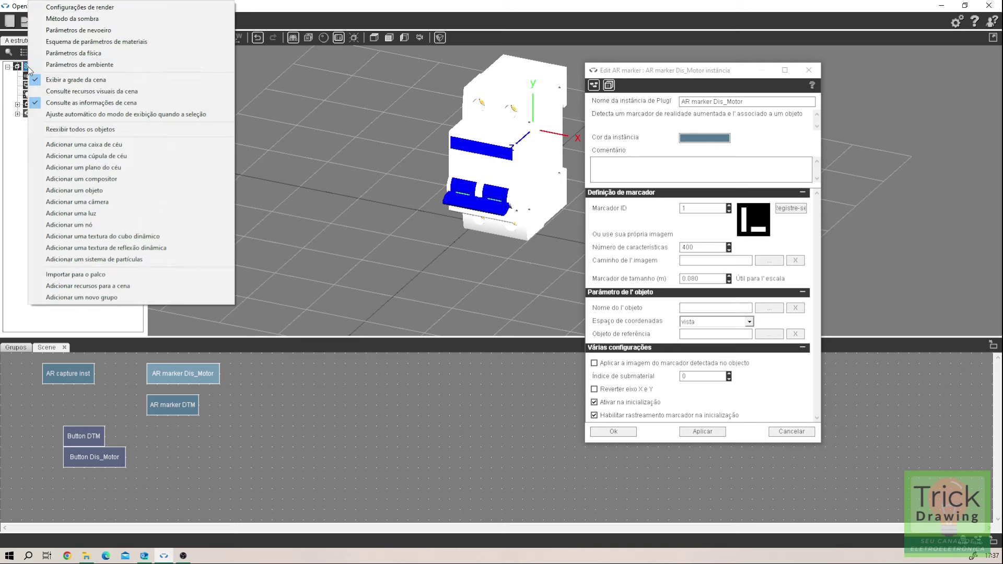
{"action": "left_click", "coordinate": [99, 224]}
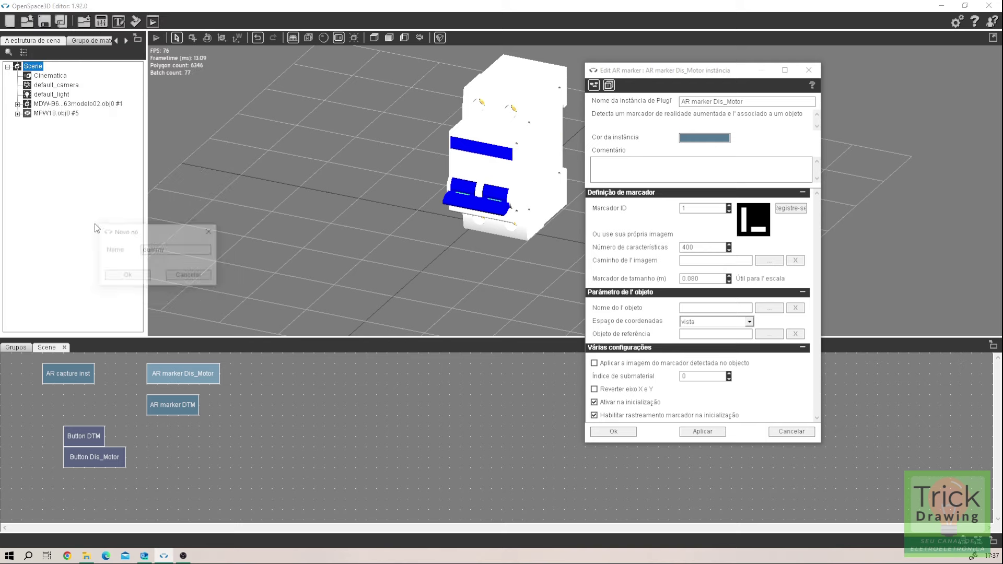
{"action": "left_click_drag", "start_coordinate": [180, 254], "coordinate": [111, 257]}
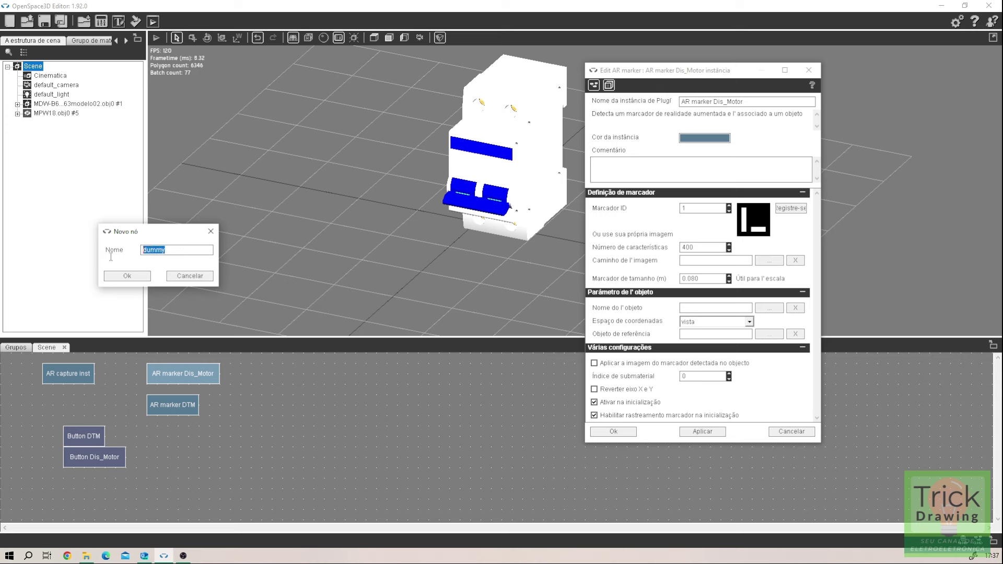
{"action": "type", "text": "DTM"}
{"action": "left_click", "coordinate": [131, 278]}
Step: Make the MDW breaker model a child of the DTM node
{"action": "left_click", "coordinate": [72, 105]}
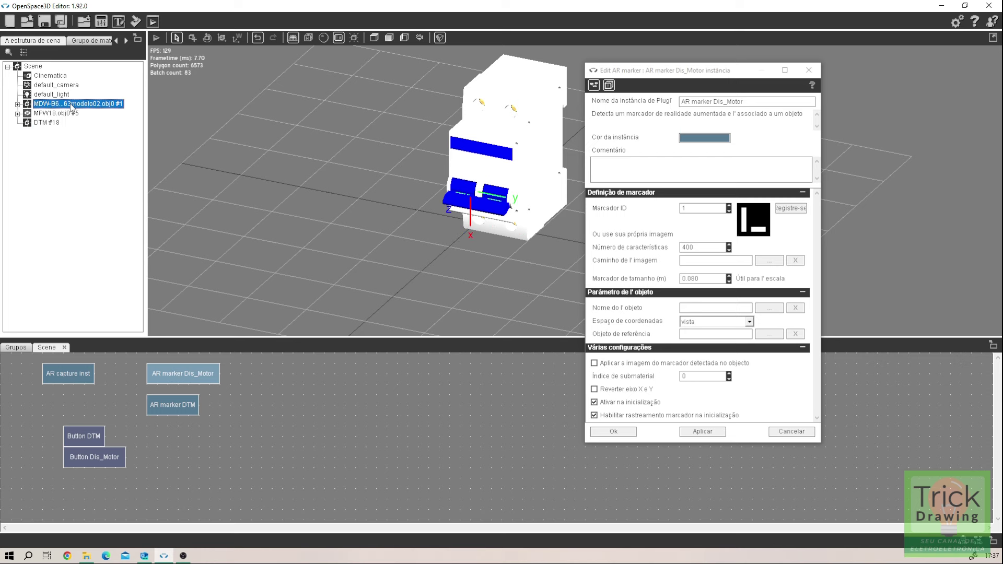
{"action": "left_click_drag", "start_coordinate": [42, 115], "coordinate": [28, 125]}
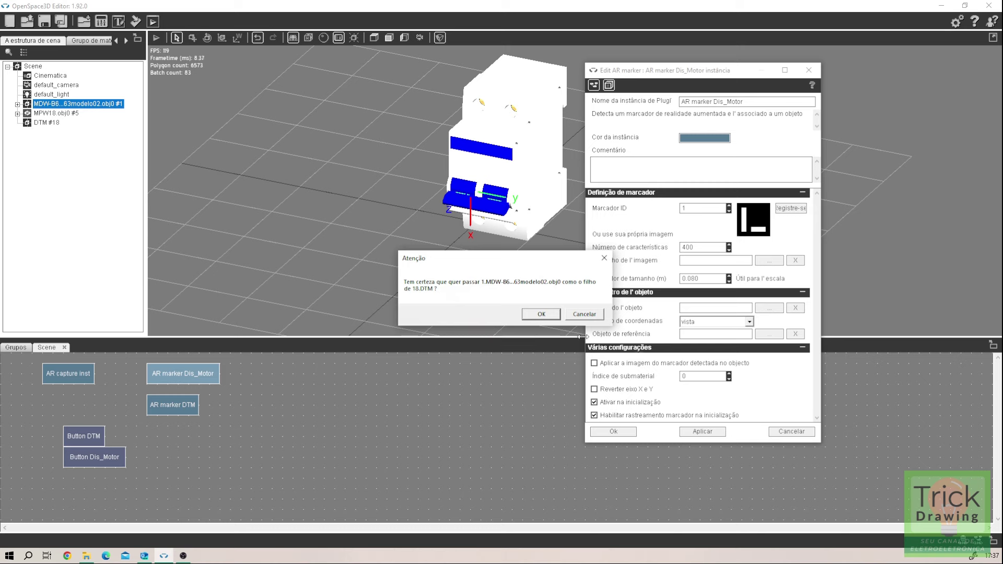
{"action": "left_click", "coordinate": [541, 314]}
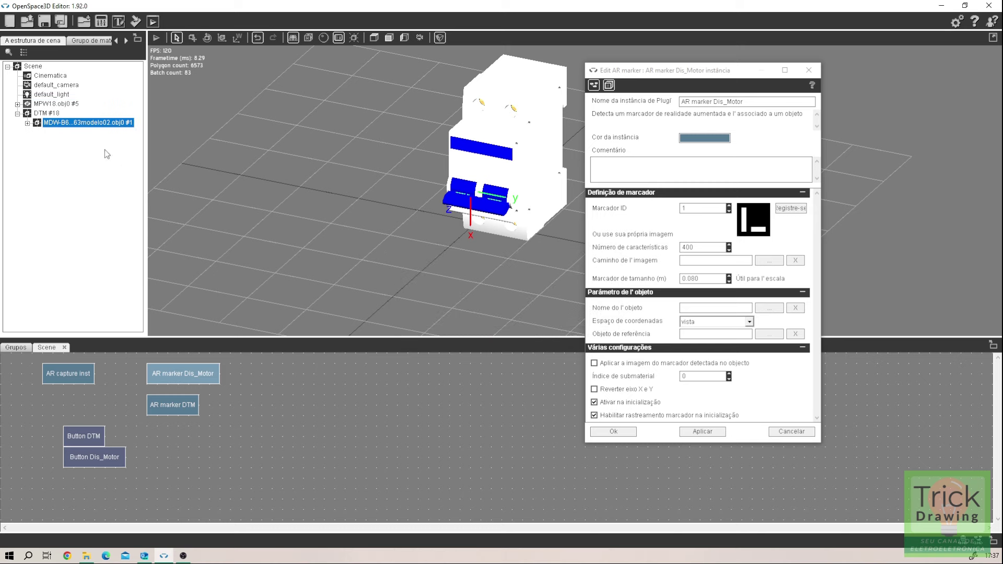
Step: Compare the axis orientation of the DTM node with that of the MDW breaker model, with and without the grid
{"action": "left_click", "coordinate": [48, 113]}
{"action": "key", "text": "KP_1"}
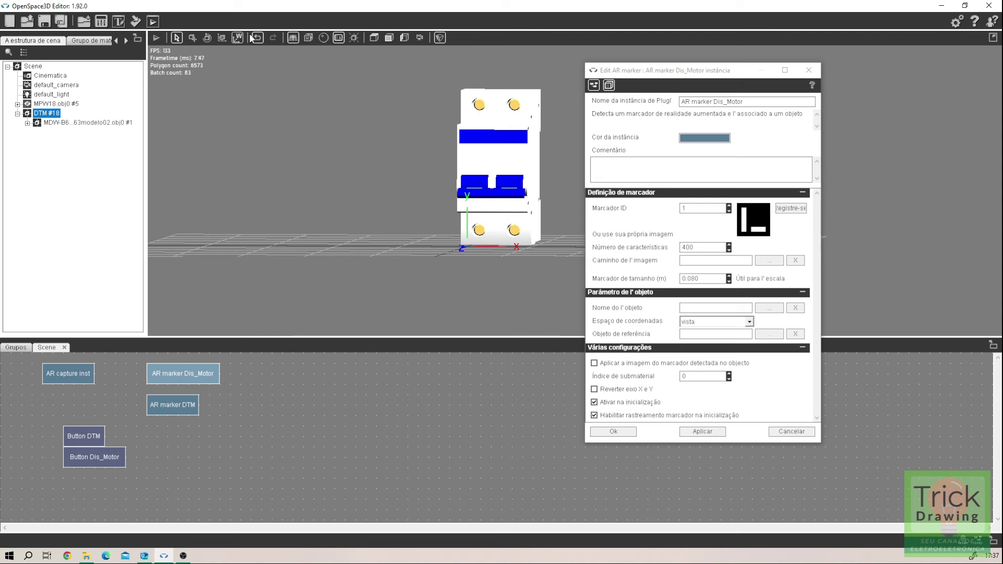
{"action": "left_click", "coordinate": [293, 38]}
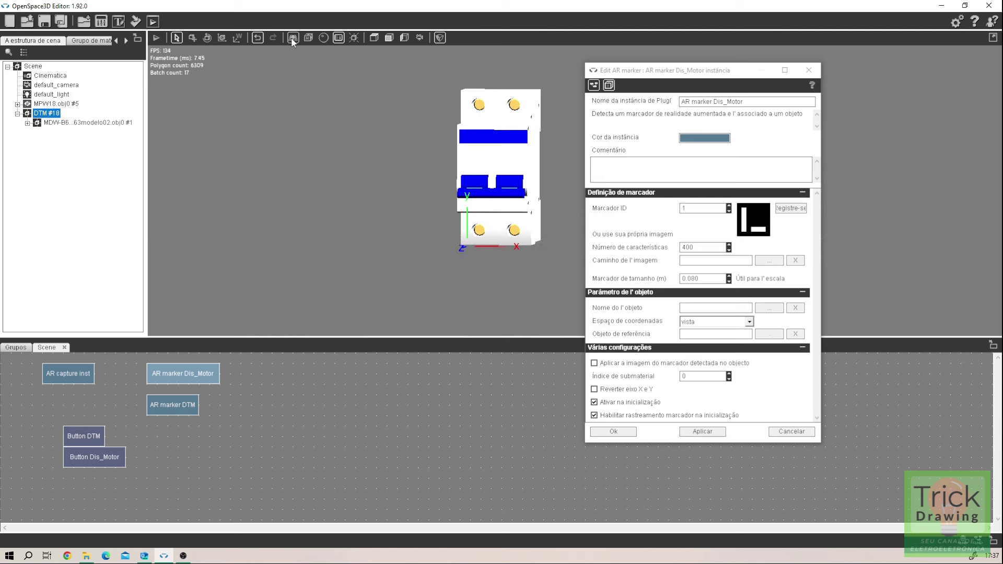
{"action": "left_click", "coordinate": [293, 37]}
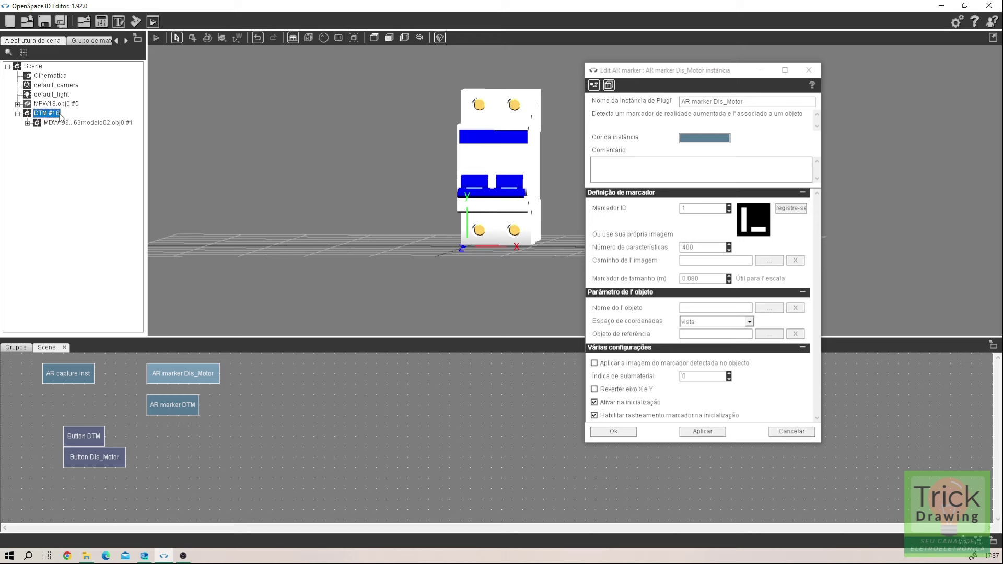
{"action": "left_click_drag", "start_coordinate": [382, 258], "coordinate": [361, 195]}
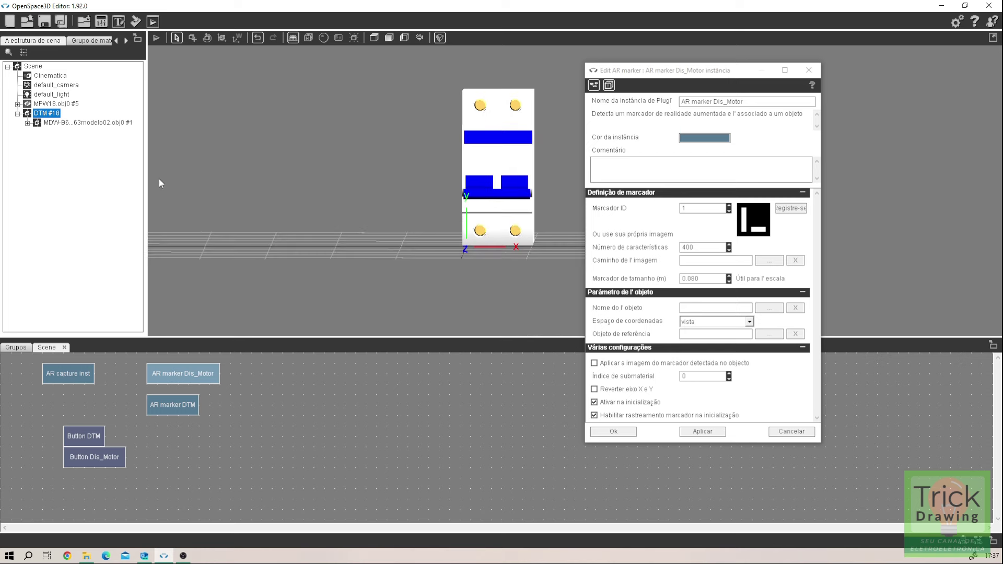
{"action": "left_click", "coordinate": [81, 123]}
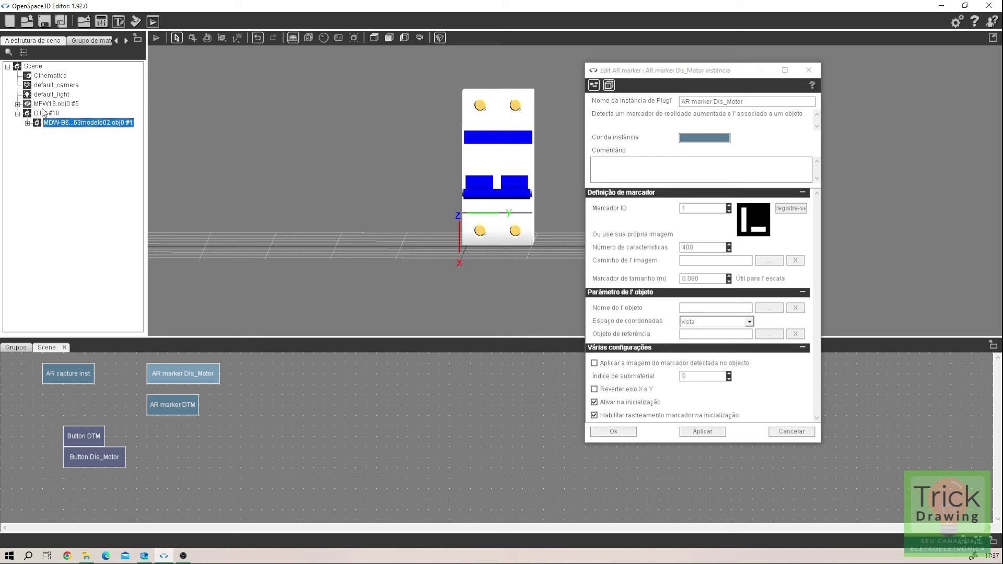
{"action": "left_click_drag", "start_coordinate": [256, 156], "coordinate": [283, 165]}
{"action": "left_click", "coordinate": [278, 157]}
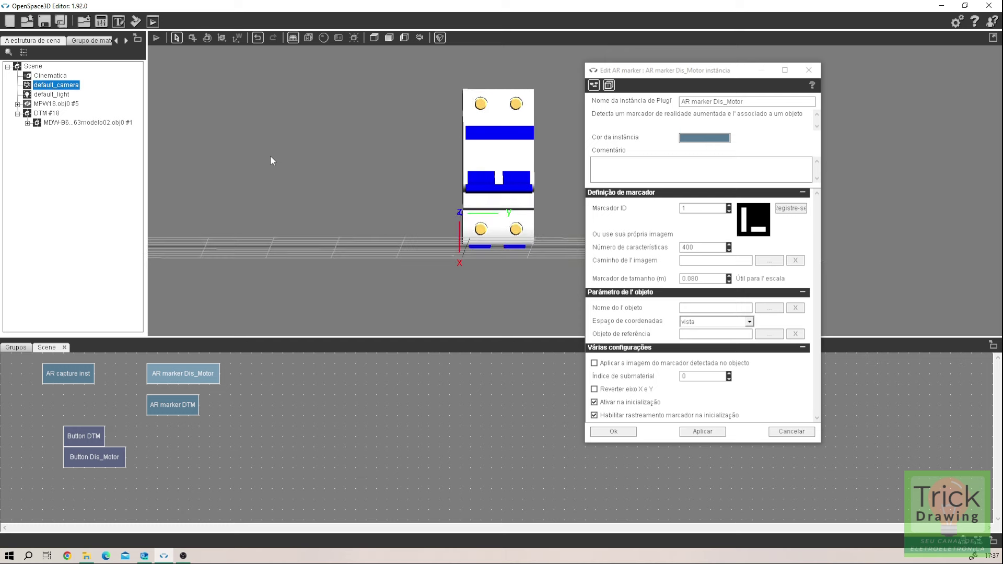
Step: Inspect the MDW breaker model's axes against those of its parent DTM node
{"action": "left_click", "coordinate": [94, 125]}
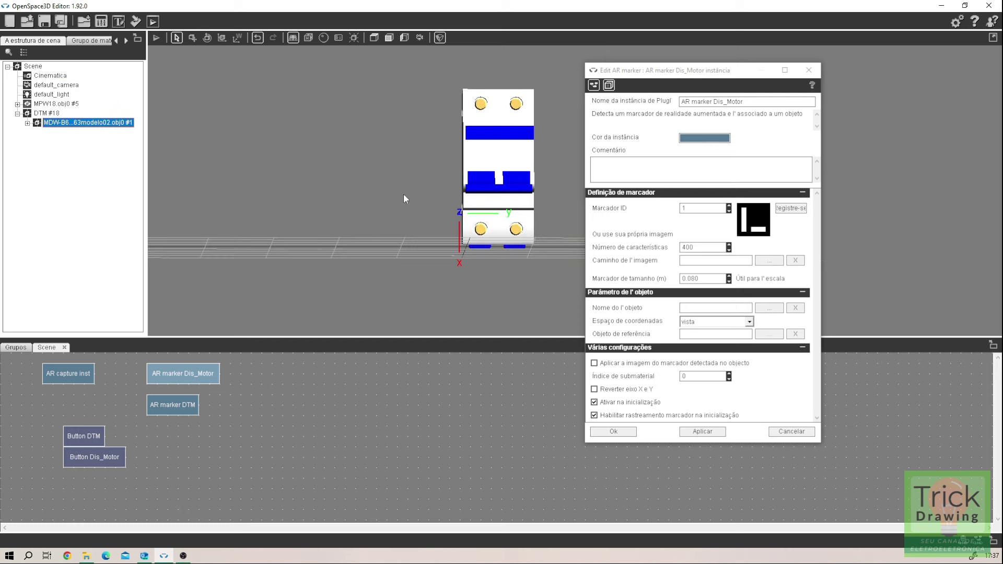
{"action": "scroll", "coordinate": [491, 232], "scroll_direction": "up", "scroll_amount": 1}
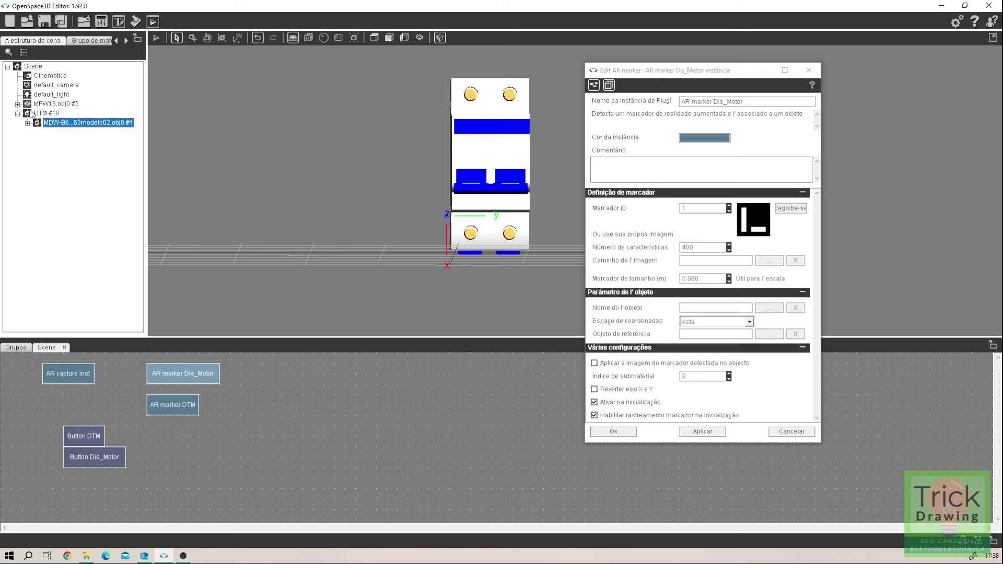
{"action": "left_click", "coordinate": [48, 114]}
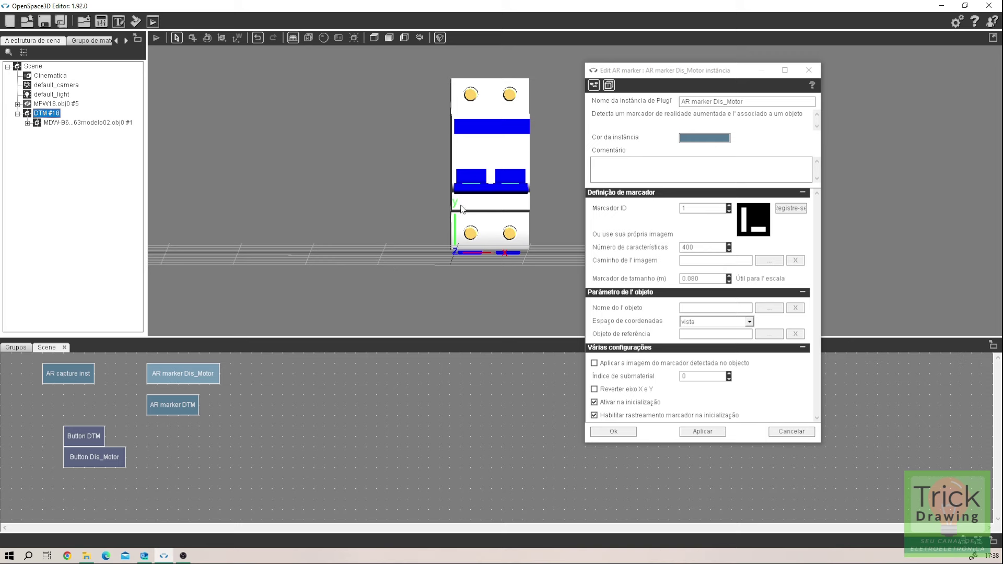
{"action": "right_click_drag", "start_coordinate": [389, 258], "coordinate": [375, 181]}
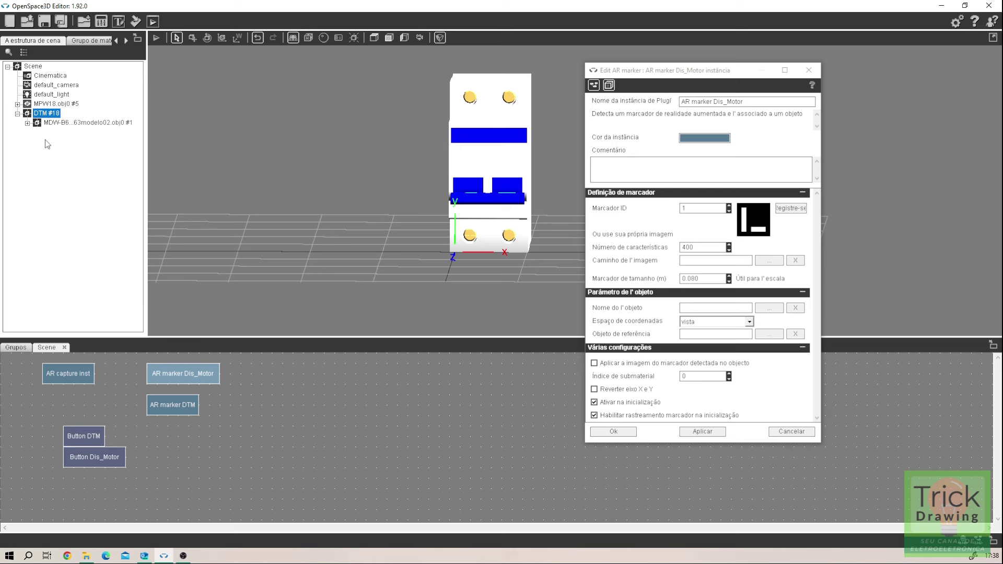
Step: Add a new node named Dis_Motor to the scene
{"action": "left_click", "coordinate": [17, 114]}
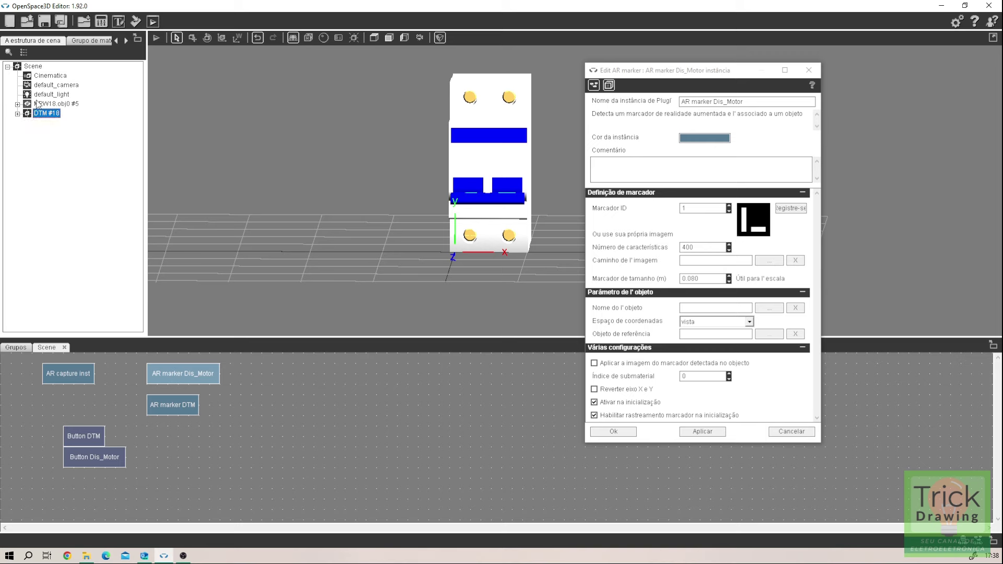
{"action": "right_click", "coordinate": [38, 70]}
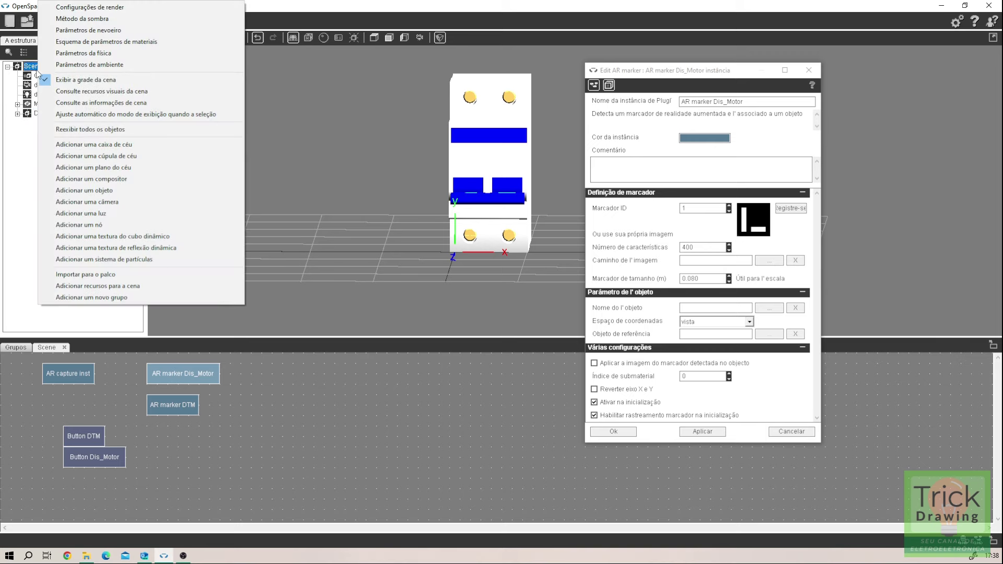
{"action": "left_click", "coordinate": [114, 225]}
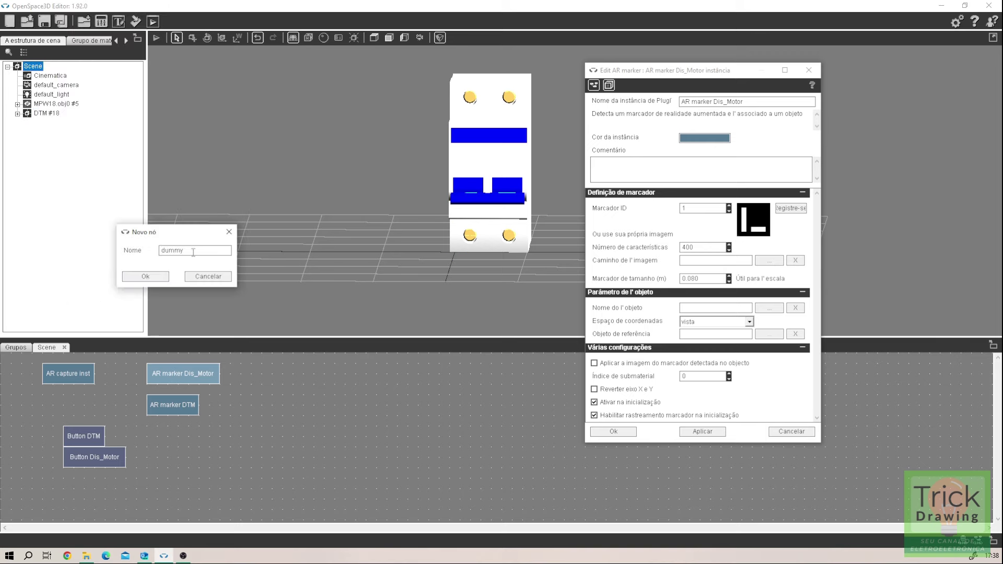
{"action": "left_click_drag", "start_coordinate": [193, 253], "coordinate": [111, 250]}
{"action": "type", "text": "Dis_Motor"}
{"action": "left_click", "coordinate": [139, 277]}
Step: Make the MPW18 model a child of the Dis_Motor node
{"action": "left_click", "coordinate": [52, 105]}
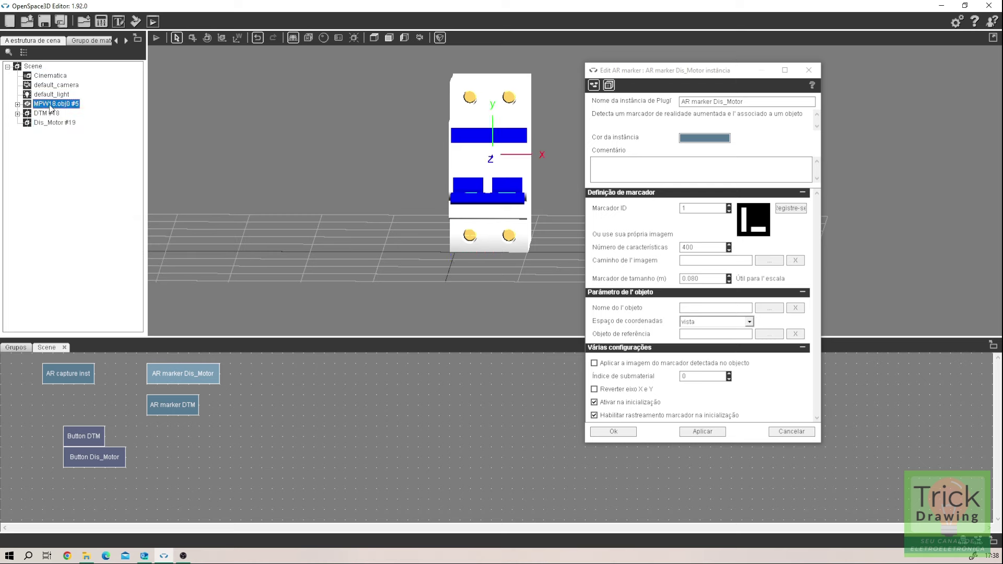
{"action": "left_click_drag", "start_coordinate": [62, 127], "coordinate": [62, 127]}
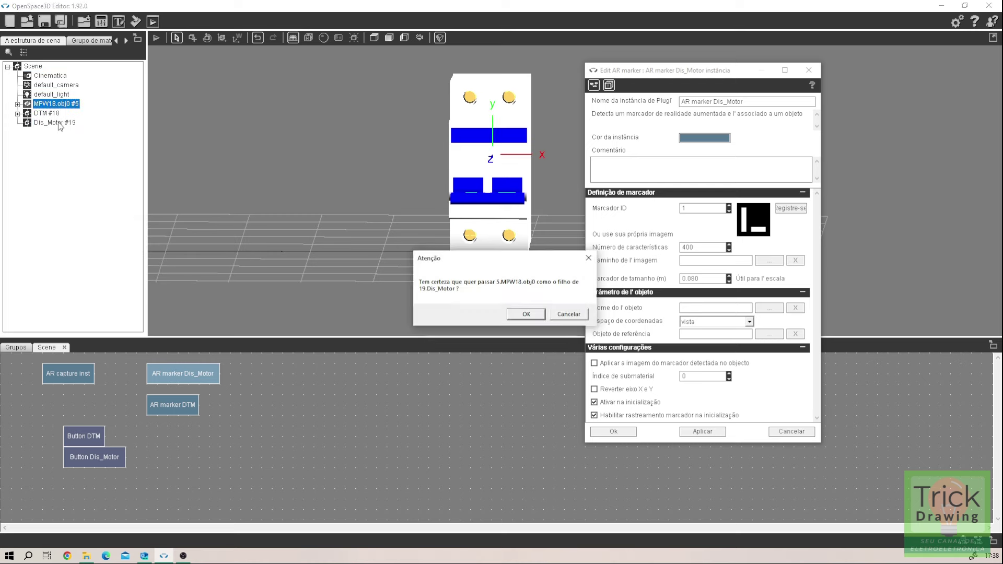
{"action": "left_click", "coordinate": [526, 314]}
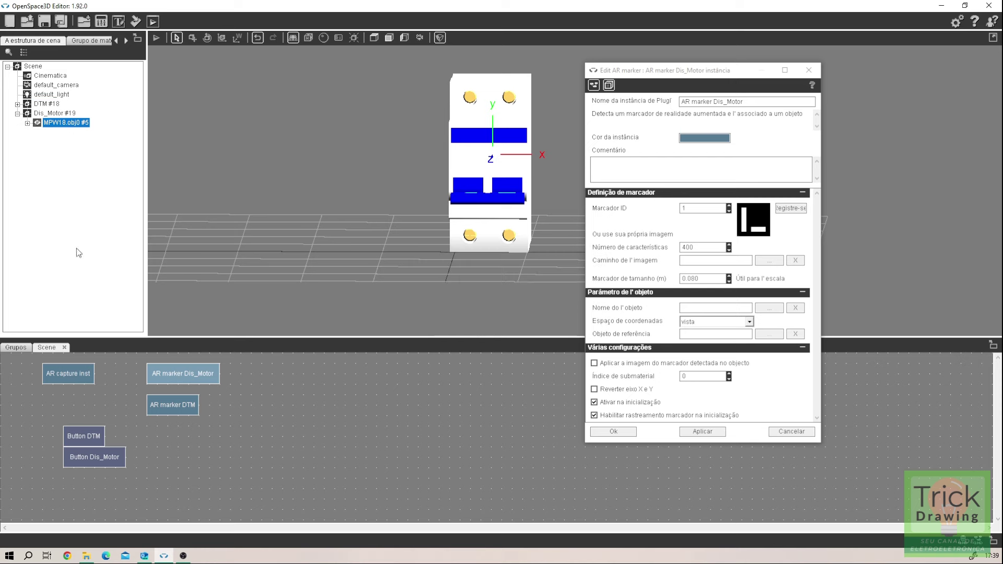
Step: Assign the Dis_Motor node as the tracked object of the AR marker Dis_Motor instance
{"action": "left_click", "coordinate": [27, 123]}
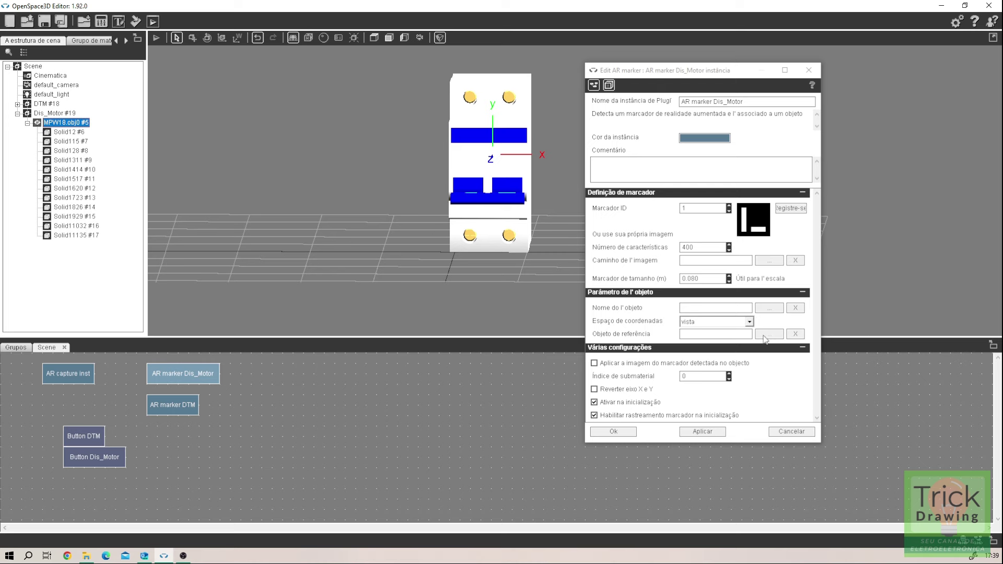
{"action": "left_click", "coordinate": [769, 308]}
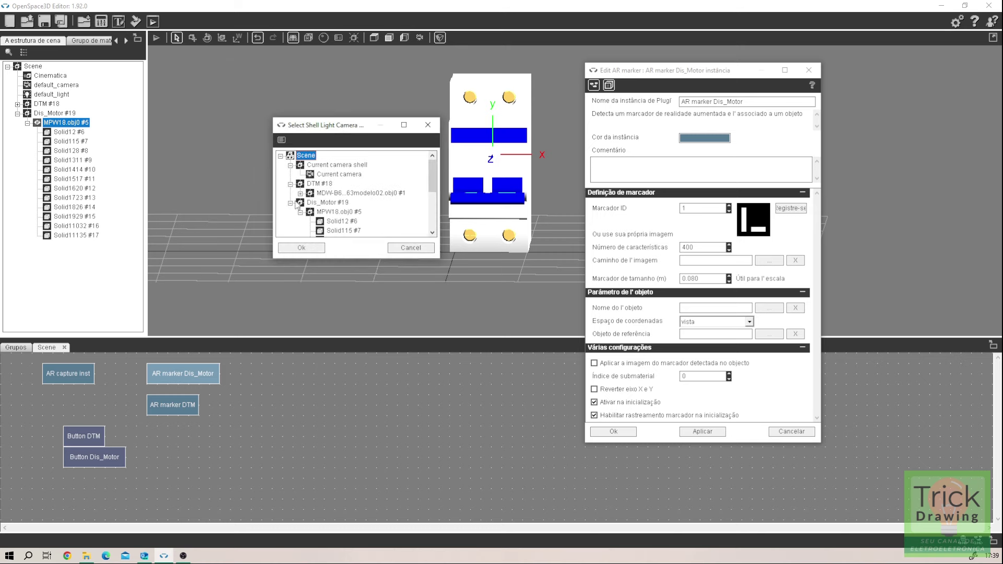
{"action": "left_click", "coordinate": [302, 205]}
{"action": "left_click", "coordinate": [301, 248]}
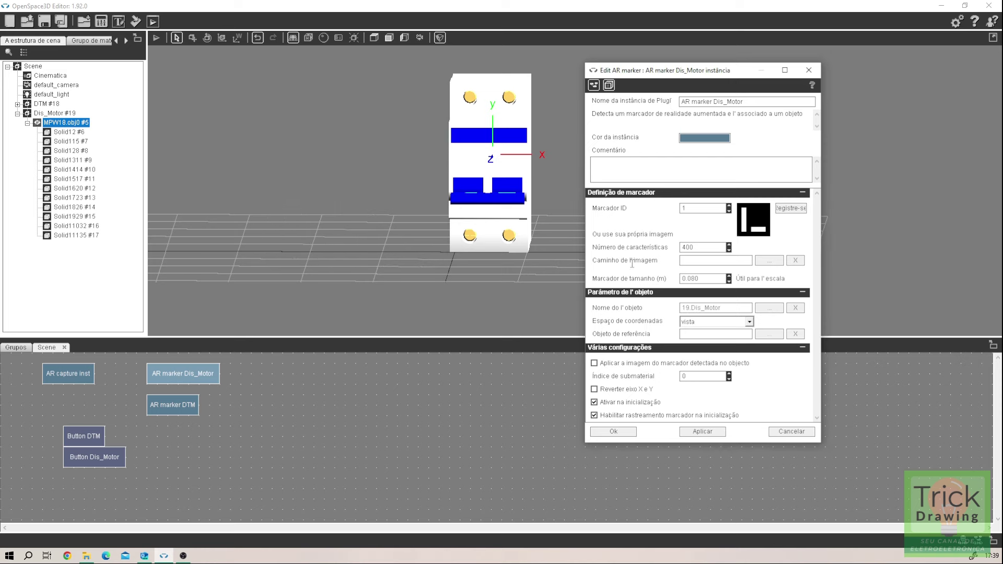
{"action": "left_click", "coordinate": [27, 123]}
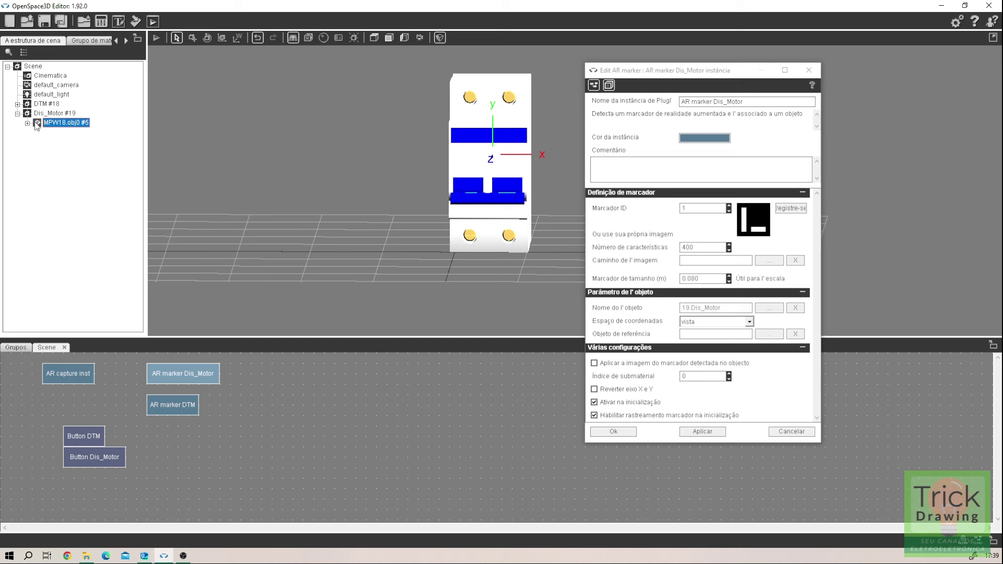
Step: Hide the DTM node, show the MPW18 model and compare its axes with those of the Dis_Motor node
{"action": "left_click", "coordinate": [27, 104]}
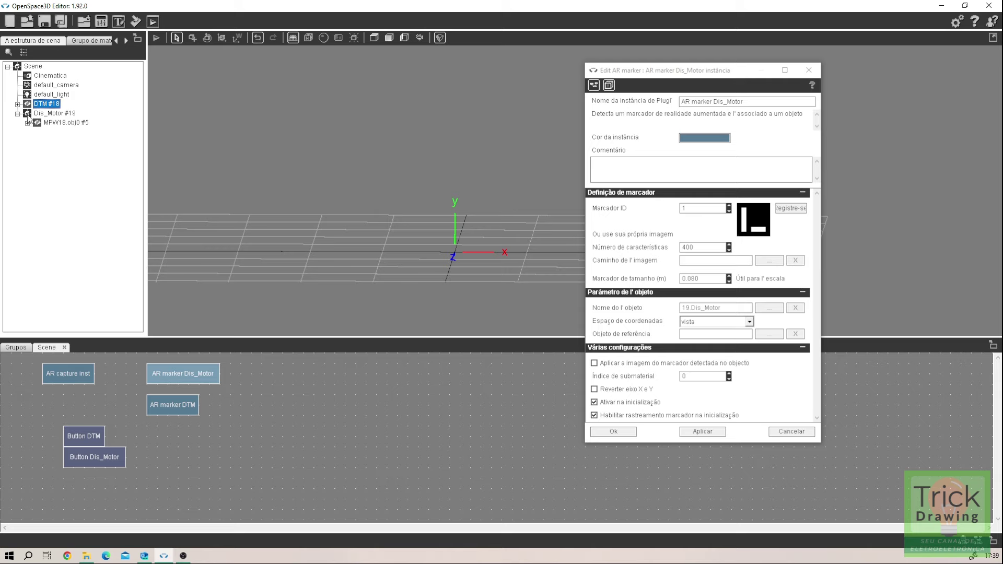
{"action": "left_click", "coordinate": [37, 124]}
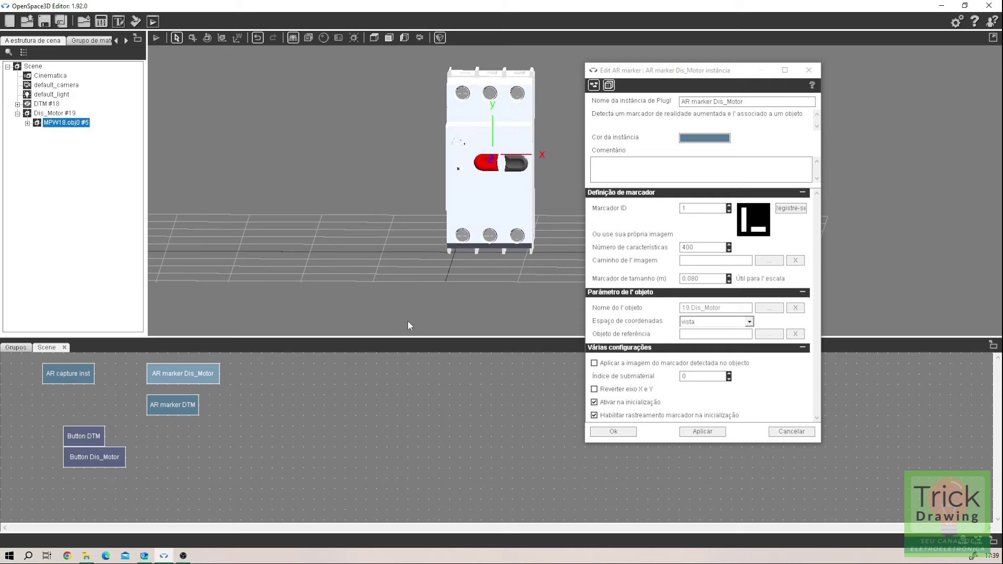
{"action": "mouse_move", "coordinate": [407, 321]}
{"action": "middle_mouse_down"}
{"action": "mouse_move", "coordinate": [506, 315]}
{"action": "mouse_move", "coordinate": [460, 324]}
{"action": "mouse_move", "coordinate": [471, 337]}
{"action": "mouse_move", "coordinate": [507, 293]}
{"action": "mouse_move", "coordinate": [424, 327]}
{"action": "middle_mouse_up"}
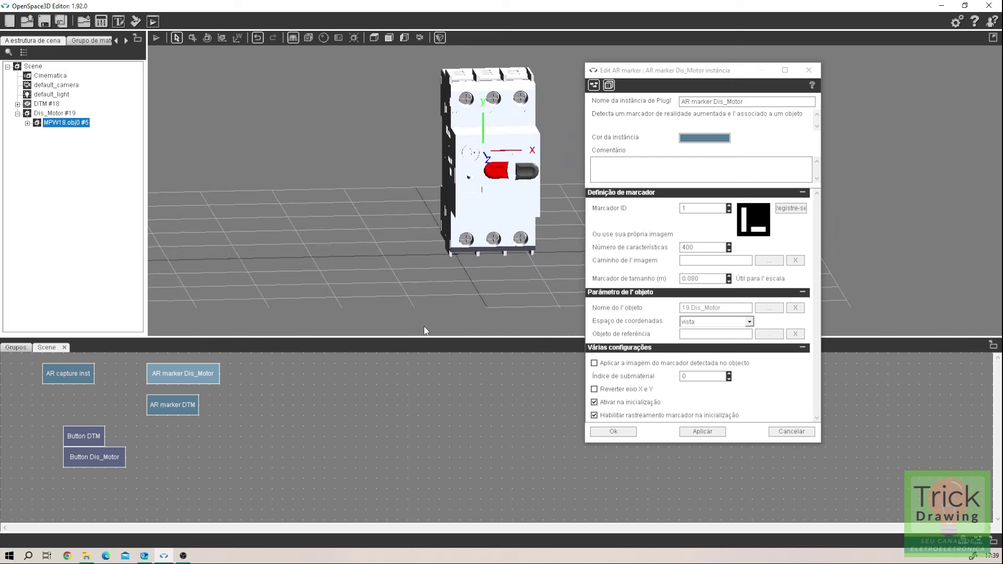
{"action": "left_click", "coordinate": [49, 113]}
{"action": "middle_click_drag", "start_coordinate": [296, 193], "coordinate": [318, 191]}
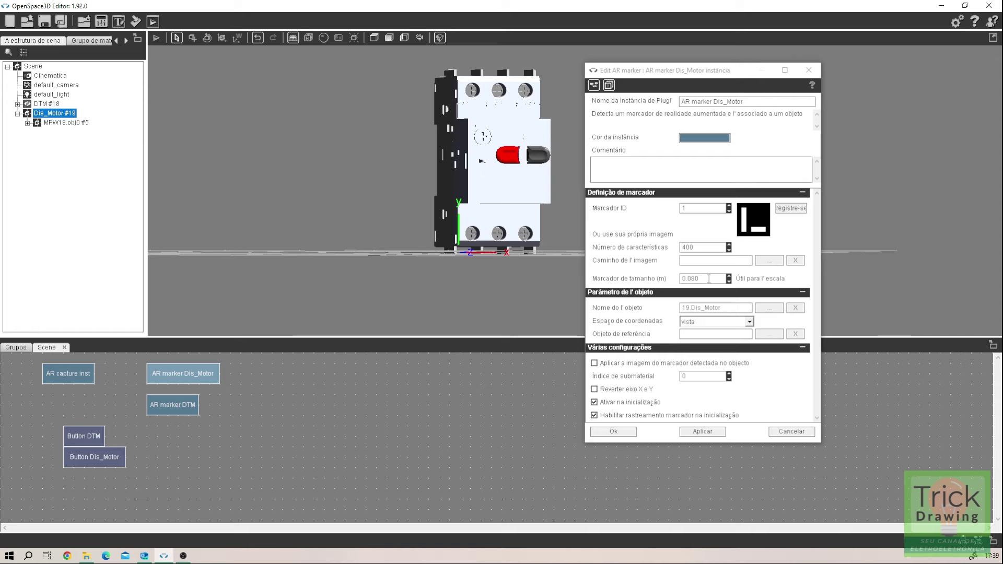
Step: Set the AR marker Dis_Motor size to 1 m and inspect the marker under the model
{"action": "left_click_drag", "start_coordinate": [706, 279], "coordinate": [683, 280]}
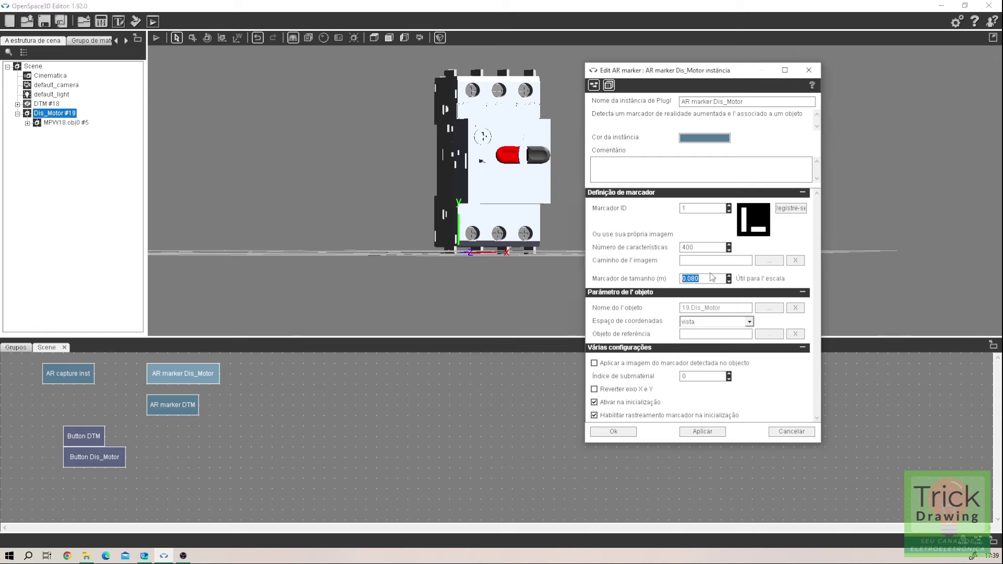
{"action": "type", "text": "1"}
{"action": "mouse_move", "coordinate": [312, 131]}
{"action": "left_mouse_down"}
{"action": "mouse_move", "coordinate": [377, 265]}
{"action": "mouse_move", "coordinate": [369, 249]}
{"action": "mouse_move", "coordinate": [388, 216]}
{"action": "mouse_move", "coordinate": [384, 250]}
{"action": "left_mouse_up"}
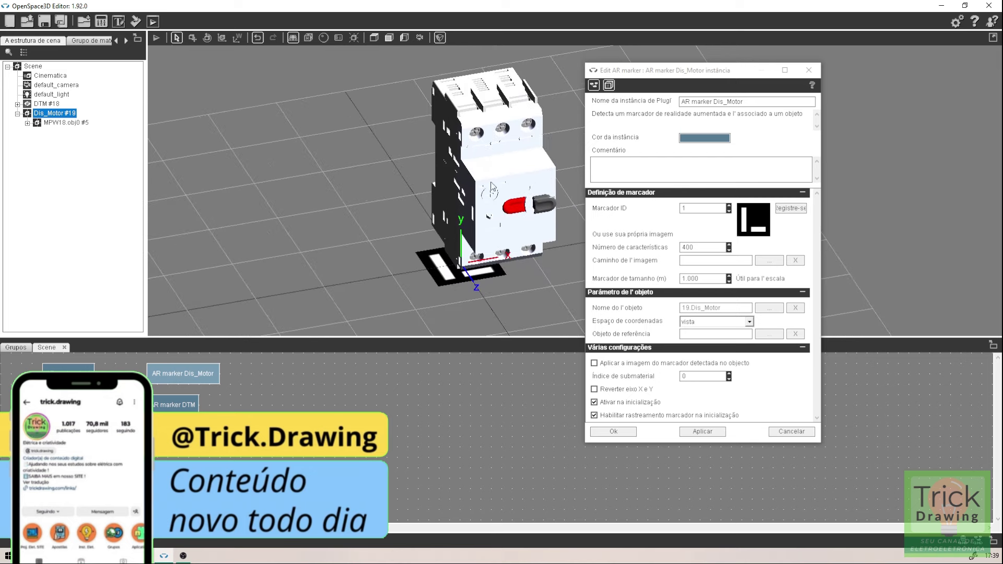
{"action": "left_click_drag", "start_coordinate": [521, 285], "coordinate": [515, 259]}
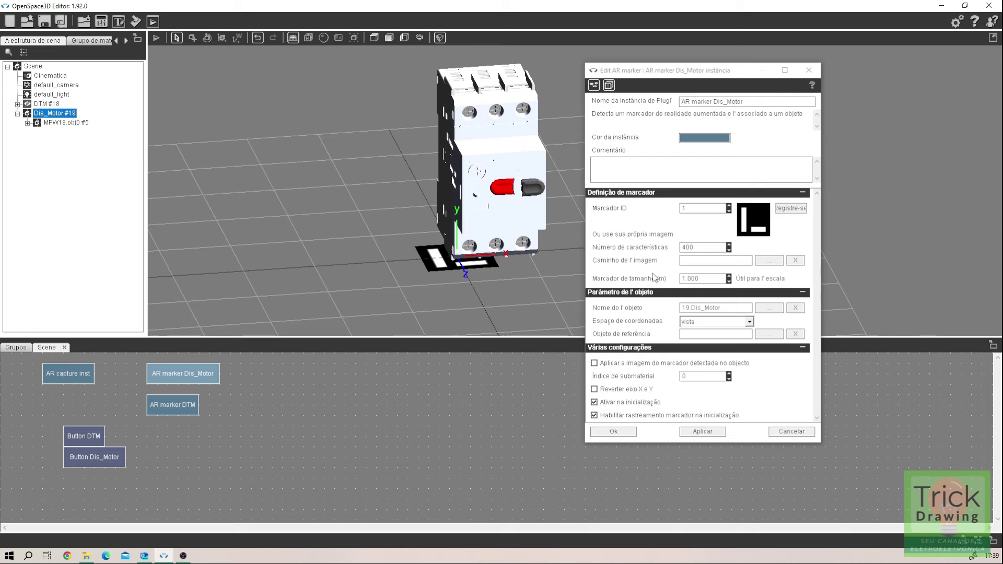
Step: Set the AR marker Dis_Motor size to 2 m and check how the model sits on it
{"action": "double_click", "coordinate": [713, 279]}
{"action": "type", "text": "2"}
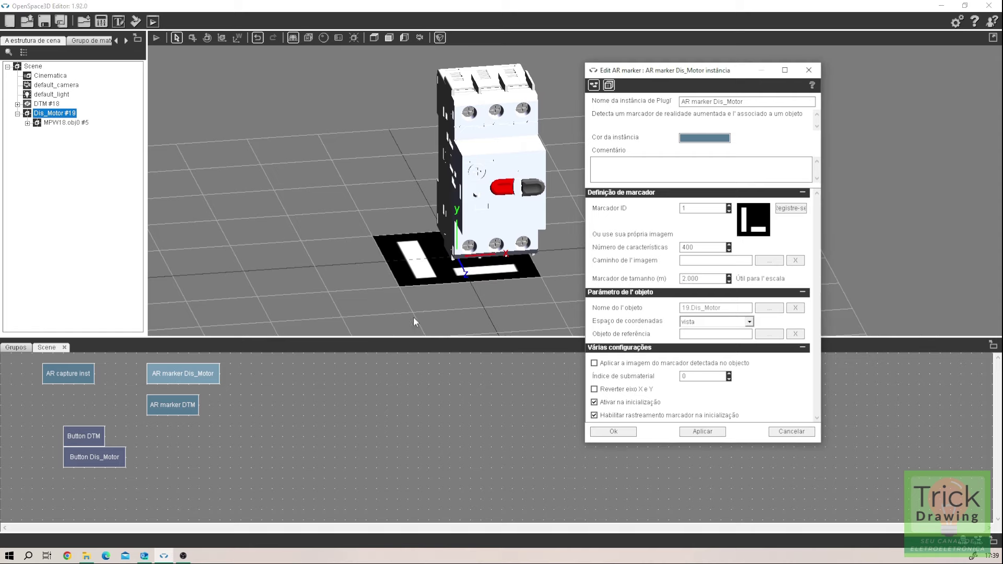
{"action": "mouse_move", "coordinate": [413, 321]}
{"action": "left_mouse_down"}
{"action": "mouse_move", "coordinate": [413, 292]}
{"action": "mouse_move", "coordinate": [421, 319]}
{"action": "mouse_move", "coordinate": [448, 330]}
{"action": "mouse_move", "coordinate": [440, 299]}
{"action": "left_mouse_up"}
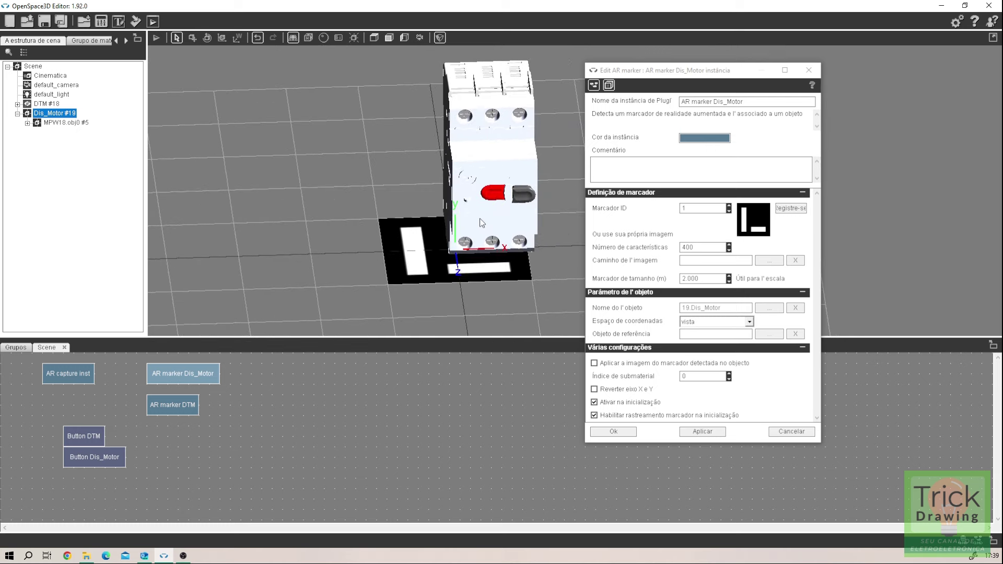
{"action": "left_click_drag", "start_coordinate": [505, 277], "coordinate": [501, 287]}
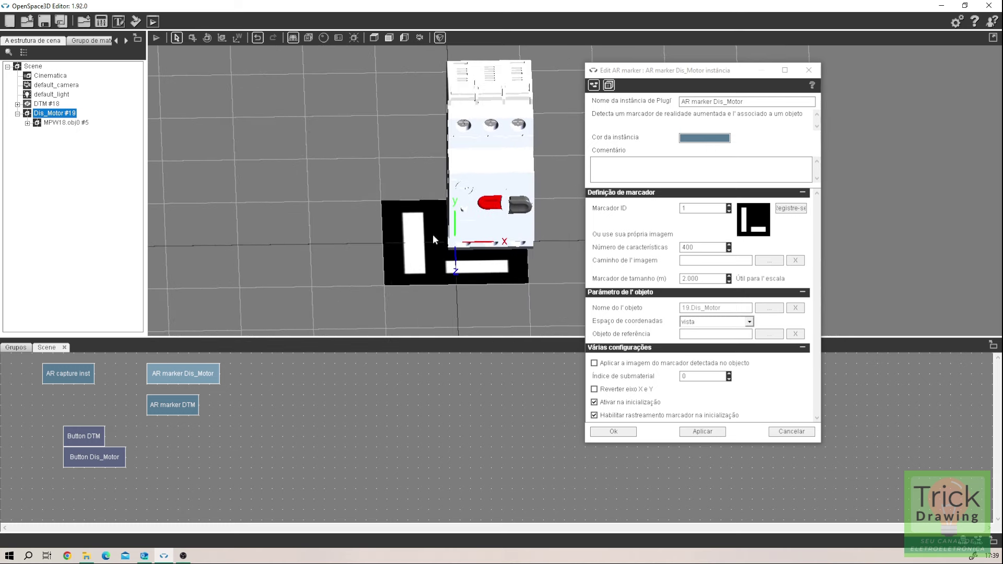
Step: Compare the MPW18 model's origin with the Dis_Motor node's and check the node's position coordinates
{"action": "left_click", "coordinate": [58, 123]}
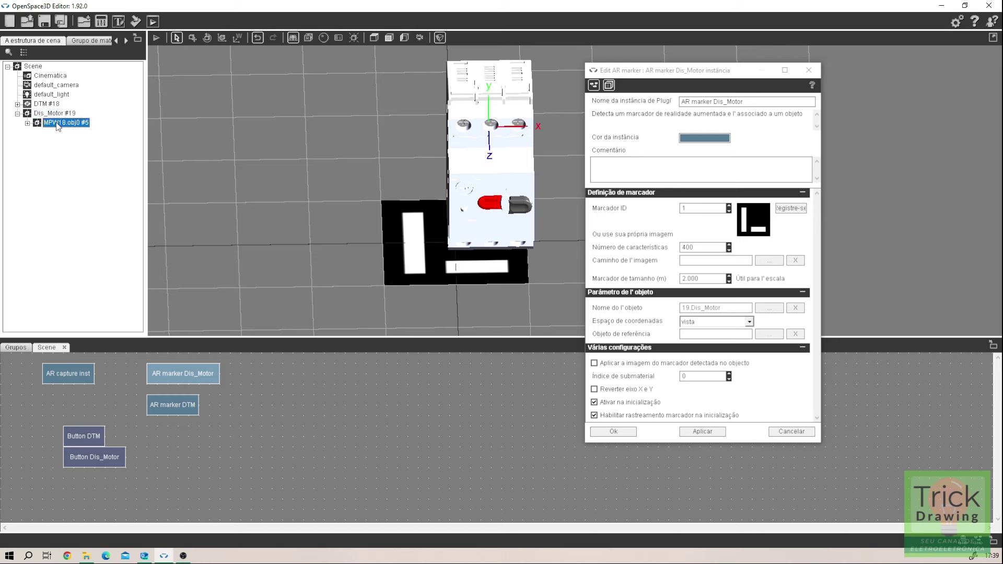
{"action": "left_click", "coordinate": [55, 113]}
{"action": "left_click_drag", "start_coordinate": [343, 200], "coordinate": [334, 177]}
{"action": "right_click", "coordinate": [55, 115]}
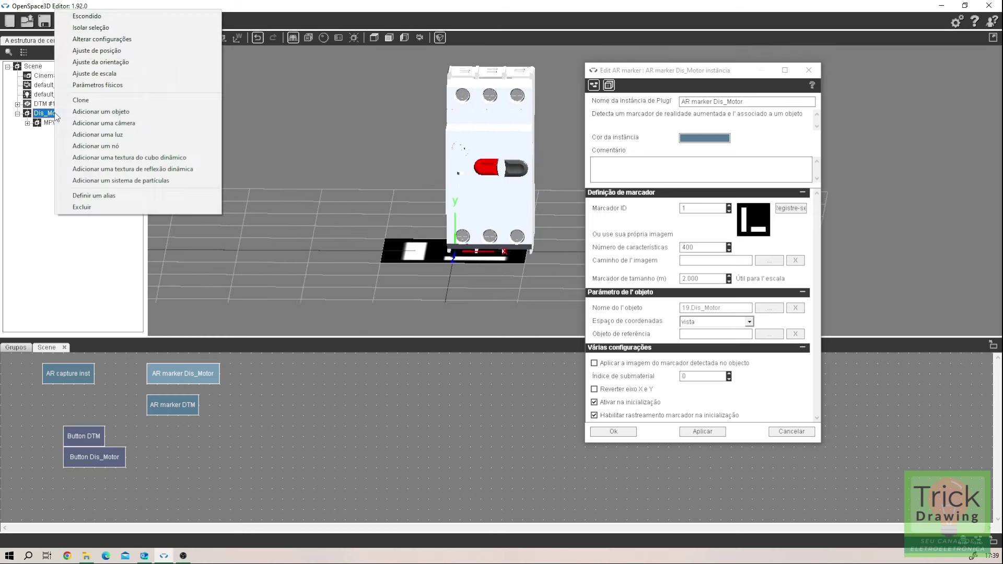
{"action": "left_click", "coordinate": [141, 56]}
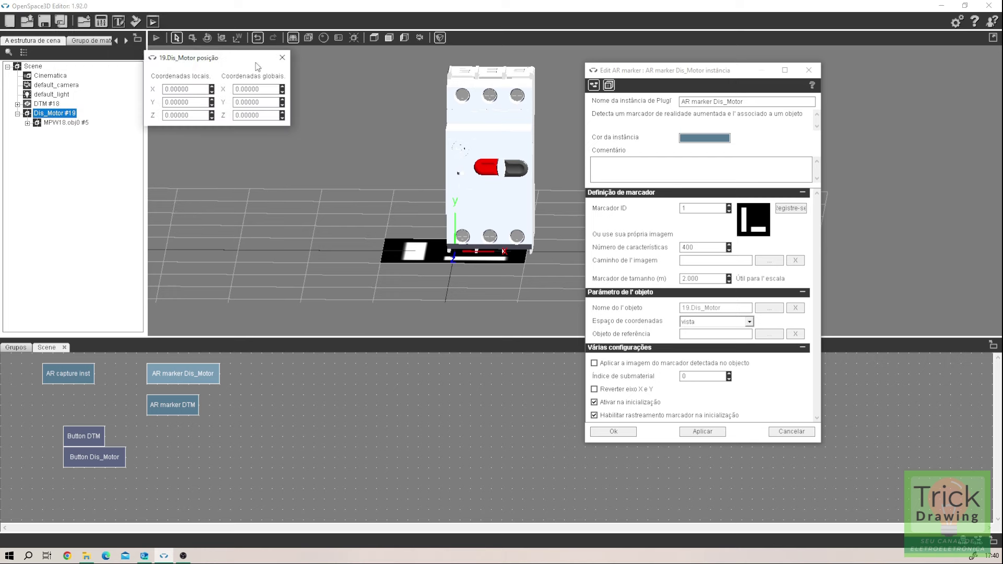
{"action": "left_click", "coordinate": [282, 57]}
Step: Move the MPW18 model over the marker by setting its local position to X -0.02 and Z -0.67
{"action": "left_click", "coordinate": [64, 125]}
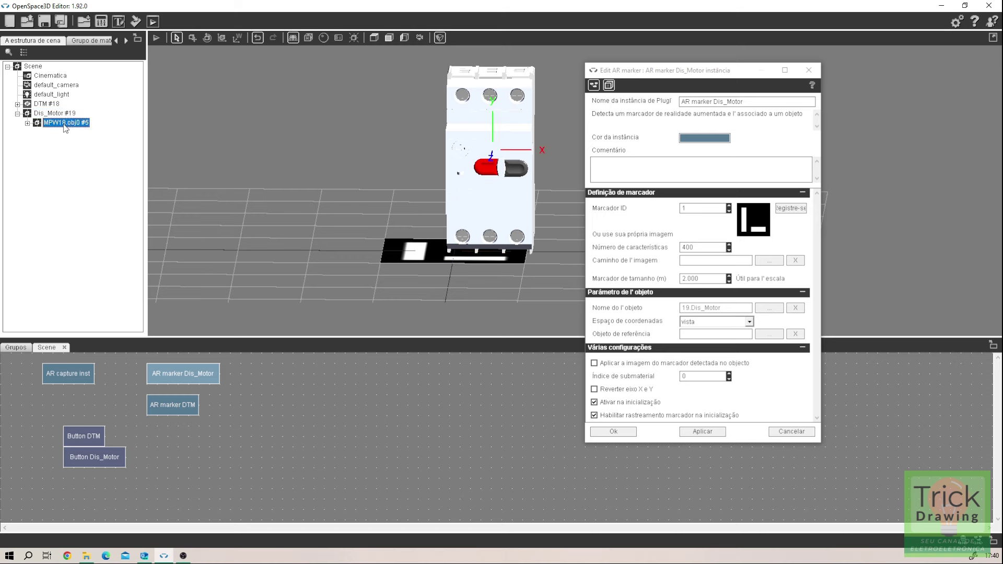
{"action": "right_click", "coordinate": [64, 124]}
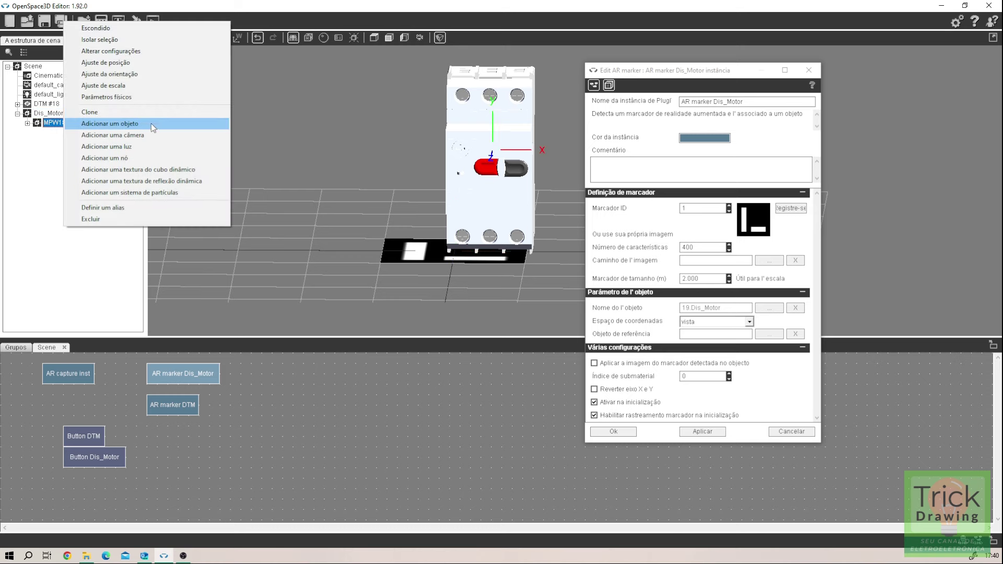
{"action": "left_click", "coordinate": [105, 63]}
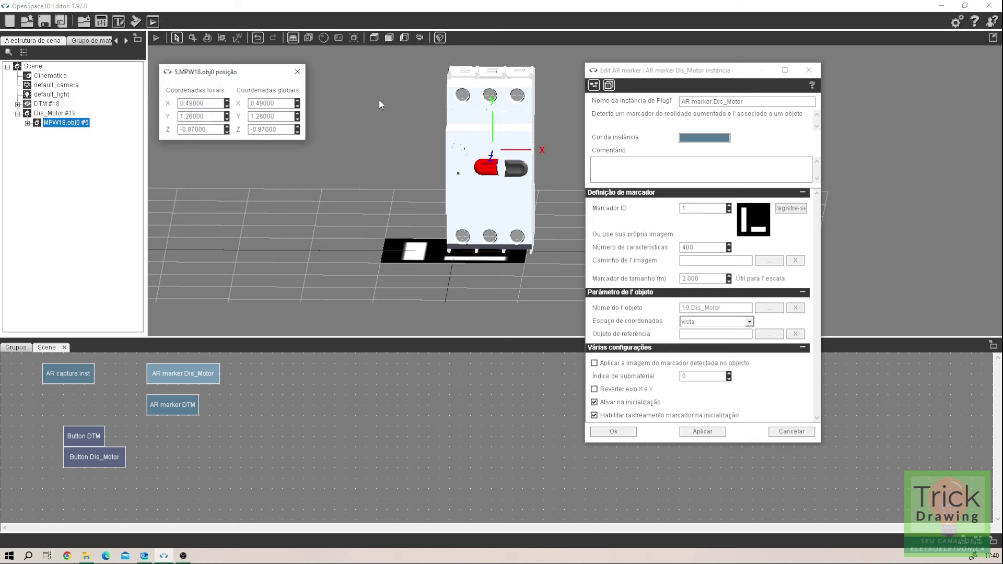
{"action": "left_click", "coordinate": [400, 39]}
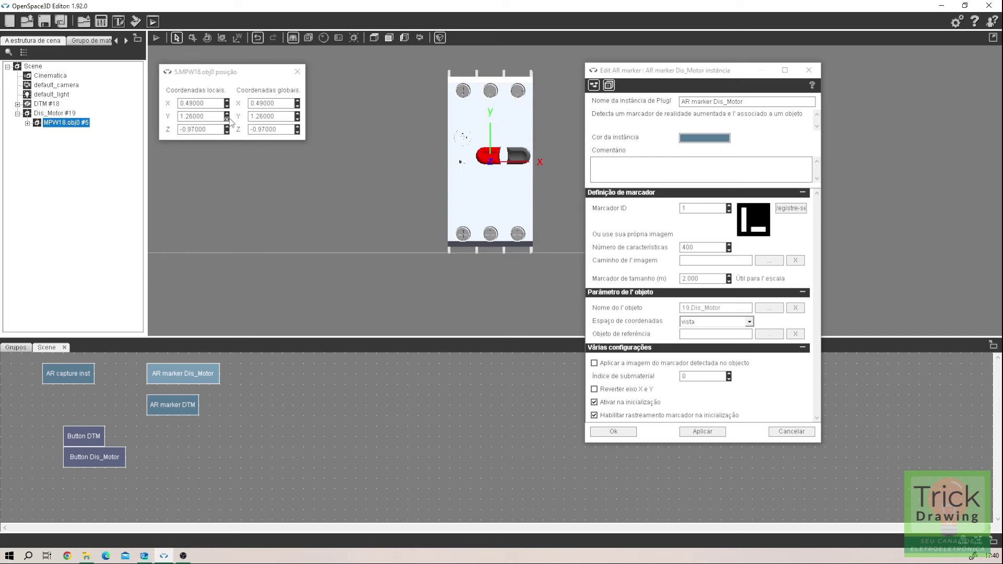
{"action": "left_click_drag", "start_coordinate": [227, 105], "coordinate": [227, 116]}
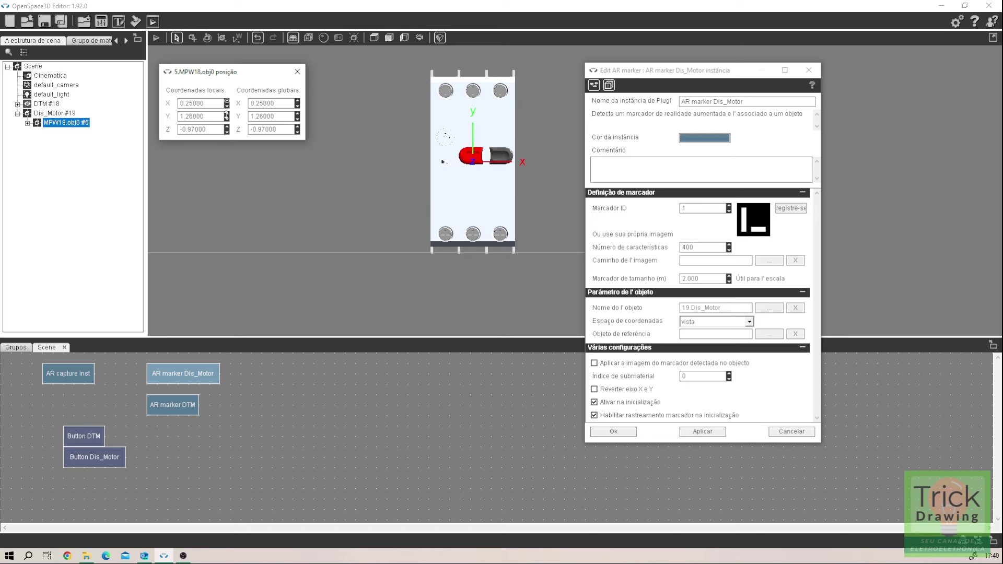
{"action": "left_click", "coordinate": [374, 38]}
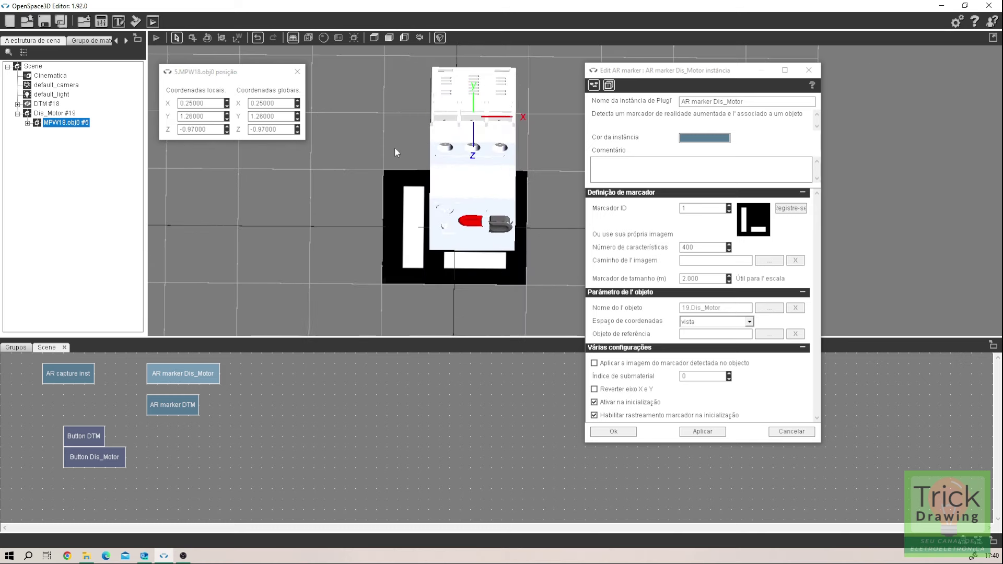
{"action": "left_click_drag", "start_coordinate": [226, 105], "coordinate": [233, 119]}
{"action": "right_click_drag", "start_coordinate": [317, 223], "coordinate": [400, 190]}
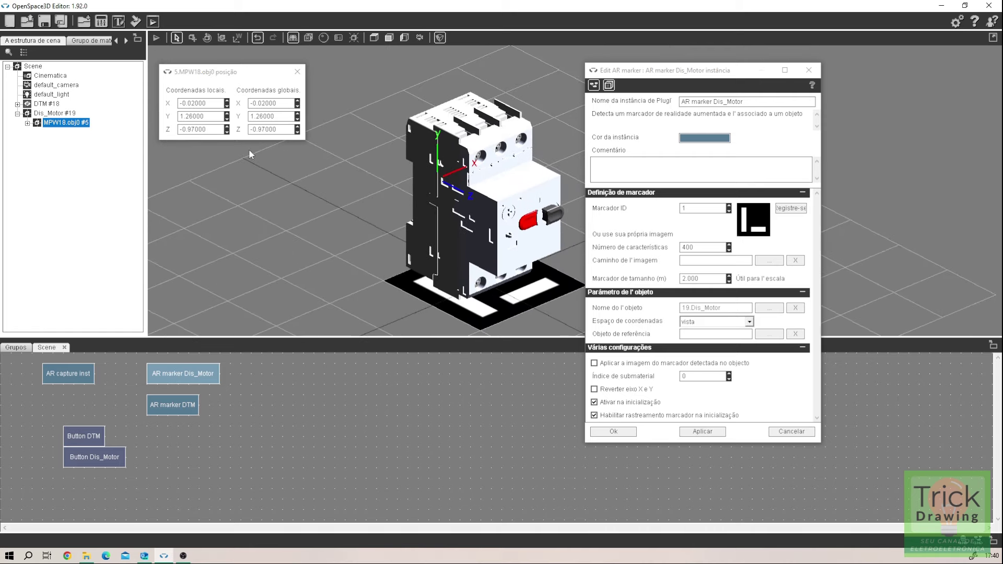
{"action": "left_click_drag", "start_coordinate": [227, 127], "coordinate": [225, 114]}
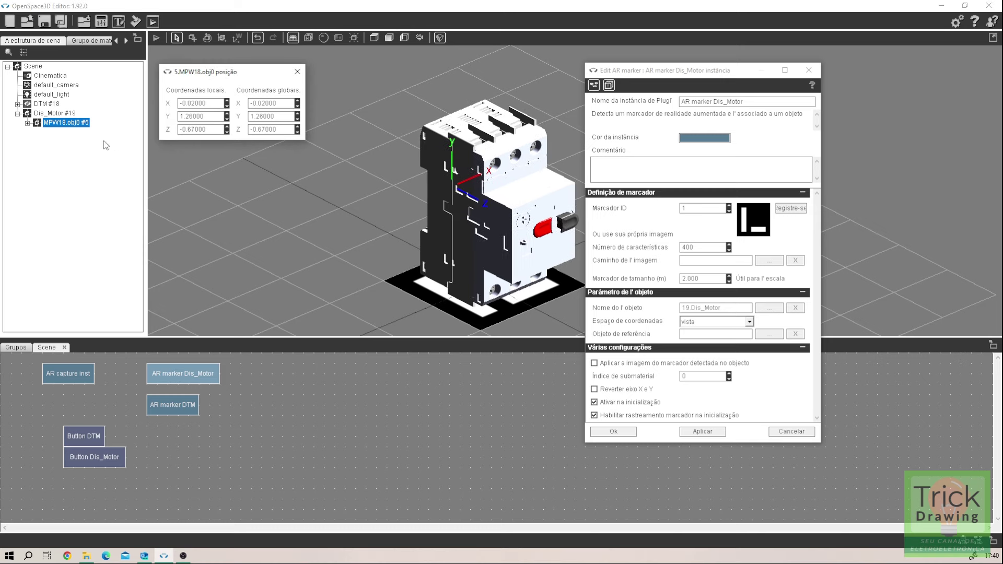
Step: Compare the local positions of the Dis_Motor node and its MPW18 model, and check the model's placement on the marker
{"action": "left_click", "coordinate": [70, 114]}
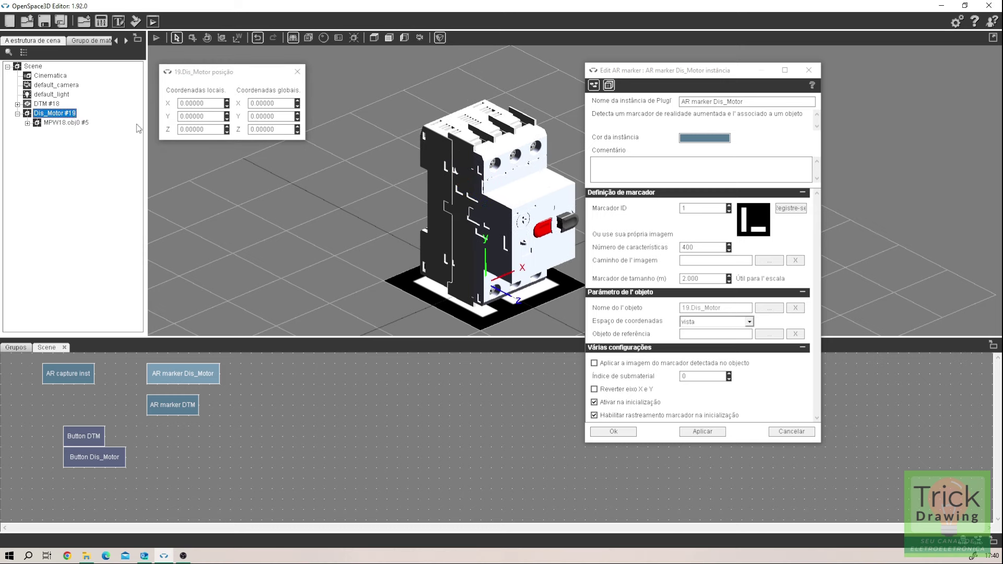
{"action": "left_click", "coordinate": [76, 124]}
{"action": "right_click_drag", "start_coordinate": [340, 261], "coordinate": [263, 243]}
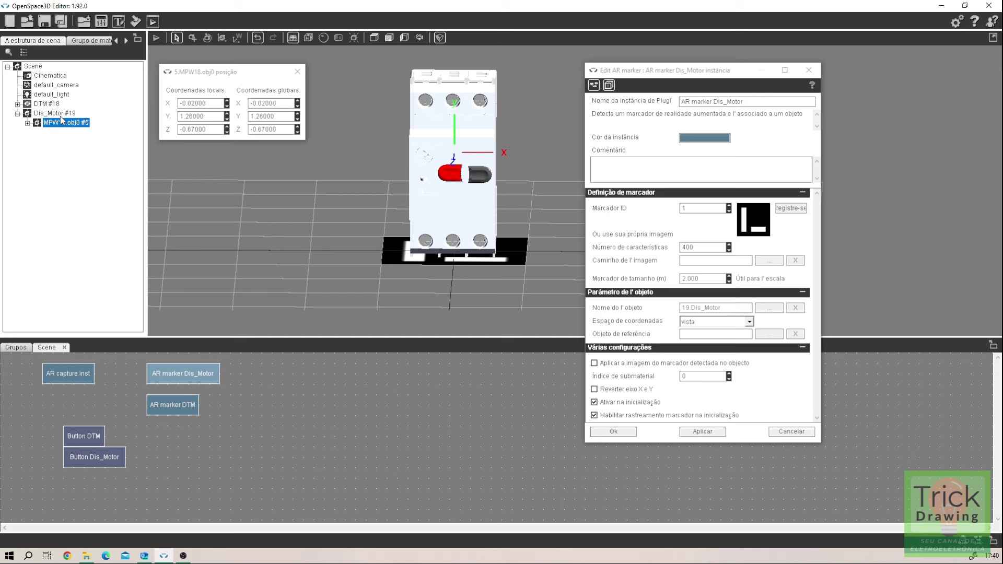
{"action": "left_click", "coordinate": [297, 72]}
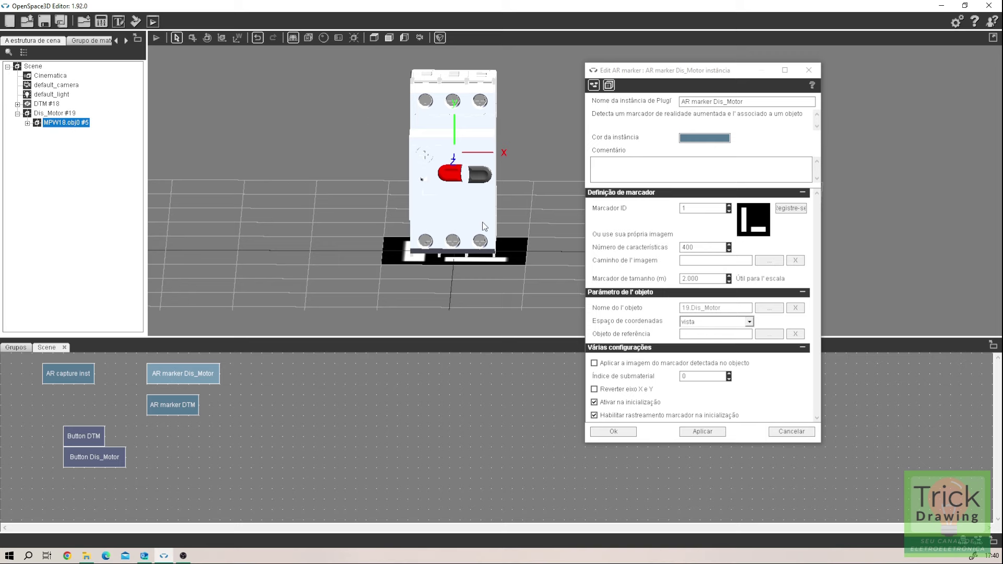
Step: Hide the Dis_Motor node, show the DTM node and confirm the AR marker Dis_Motor settings
{"action": "mouse_move", "coordinate": [526, 285]}
{"action": "middle_mouse_down"}
{"action": "mouse_move", "coordinate": [527, 313]}
{"action": "mouse_move", "coordinate": [525, 280]}
{"action": "middle_mouse_up"}
{"action": "left_click", "coordinate": [56, 84]}
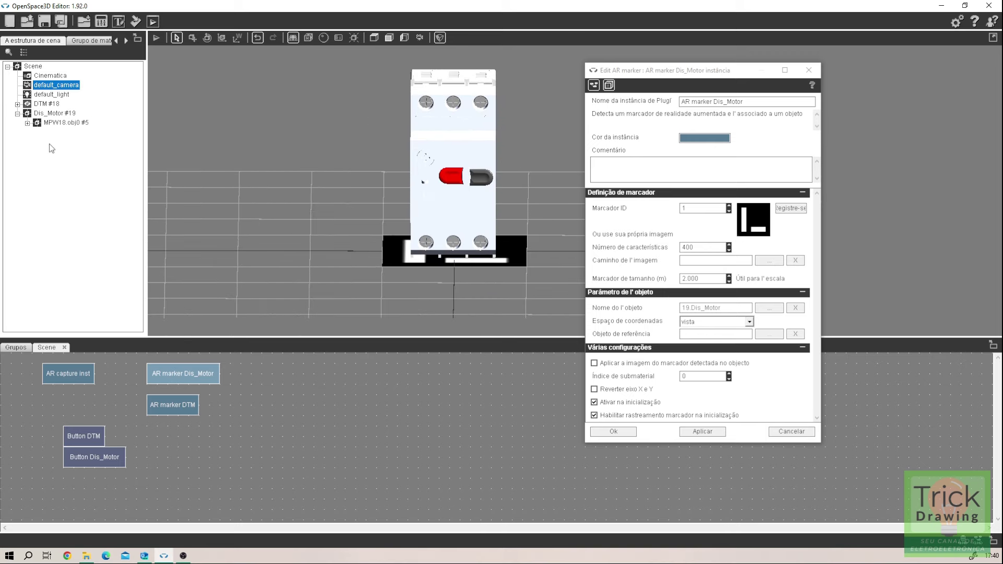
{"action": "left_click", "coordinate": [27, 116]}
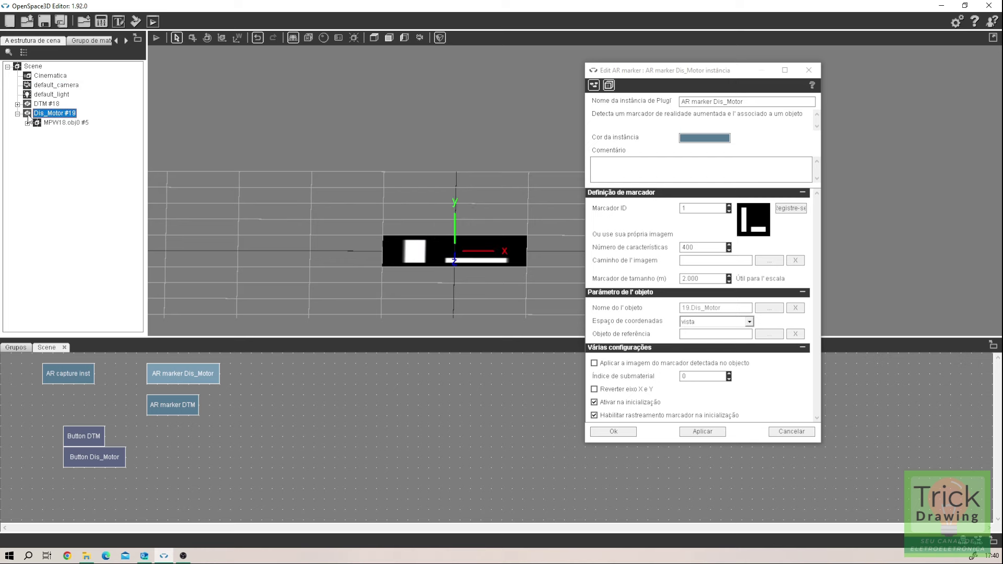
{"action": "left_click", "coordinate": [28, 104]}
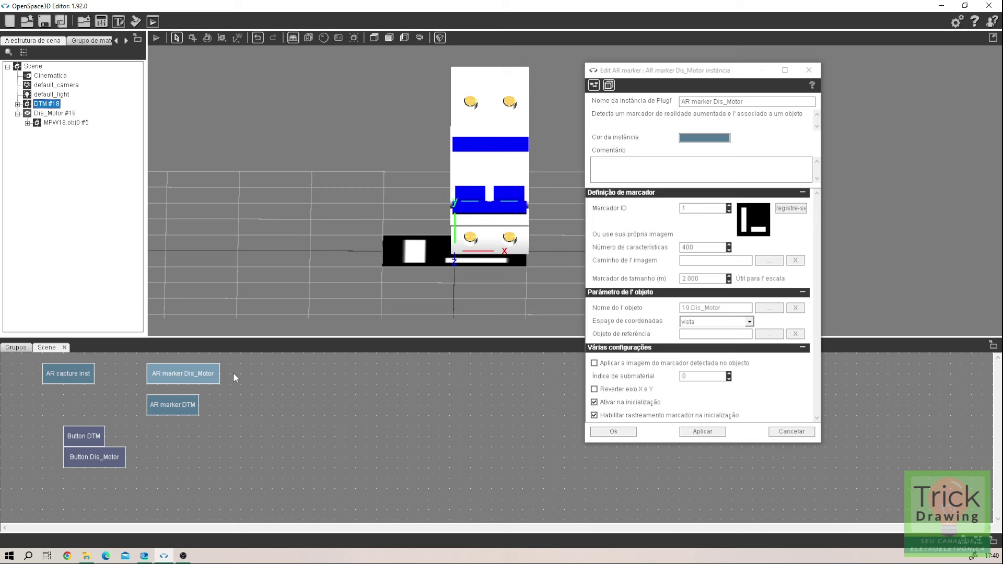
{"action": "left_click", "coordinate": [702, 431]}
{"action": "left_click", "coordinate": [632, 433]}
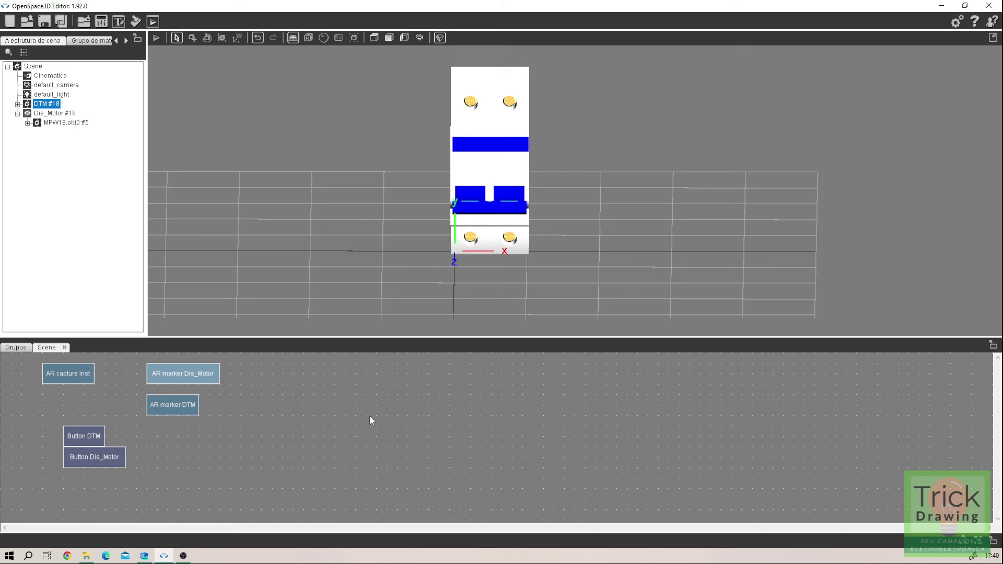
Step: Assign the DTM node as the object of the AR marker DTM instance
{"action": "double_click", "coordinate": [173, 408]}
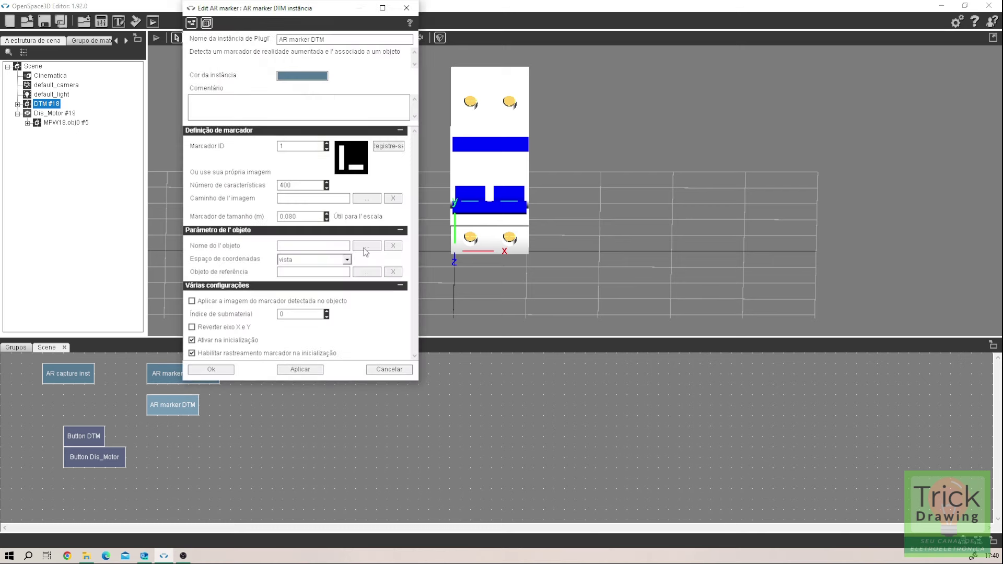
{"action": "left_click", "coordinate": [368, 247]}
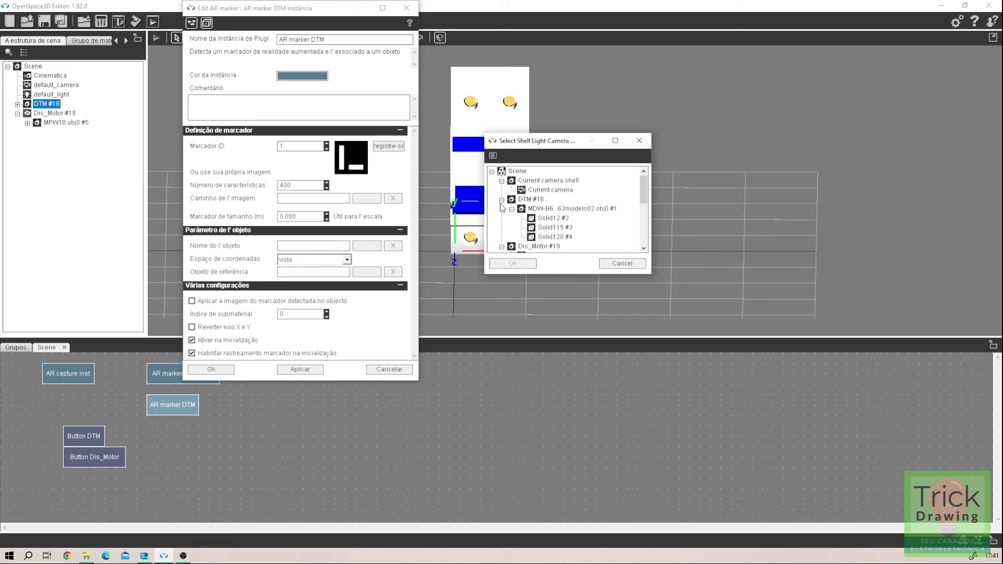
{"action": "left_click", "coordinate": [502, 200]}
{"action": "left_click", "coordinate": [531, 199]}
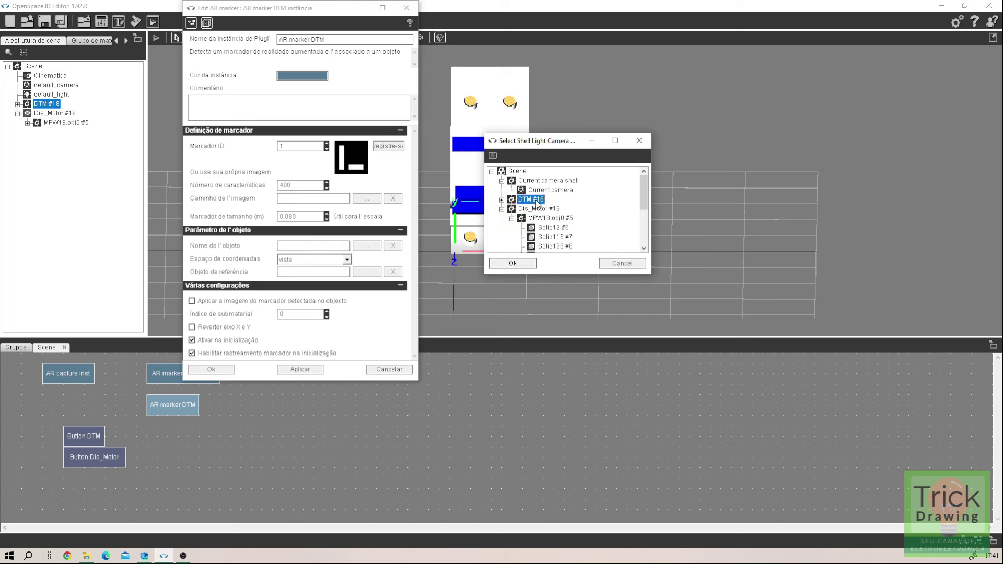
{"action": "left_click", "coordinate": [513, 264]}
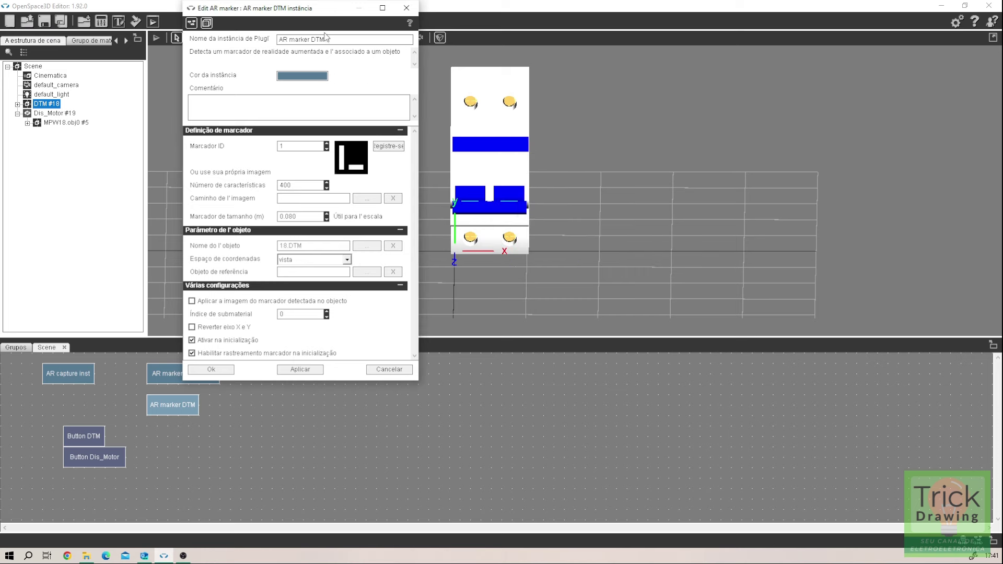
Step: Set the AR marker DTM size to 2 m and confirm the marker settings
{"action": "left_click_drag", "start_coordinate": [325, 8], "coordinate": [745, 75]}
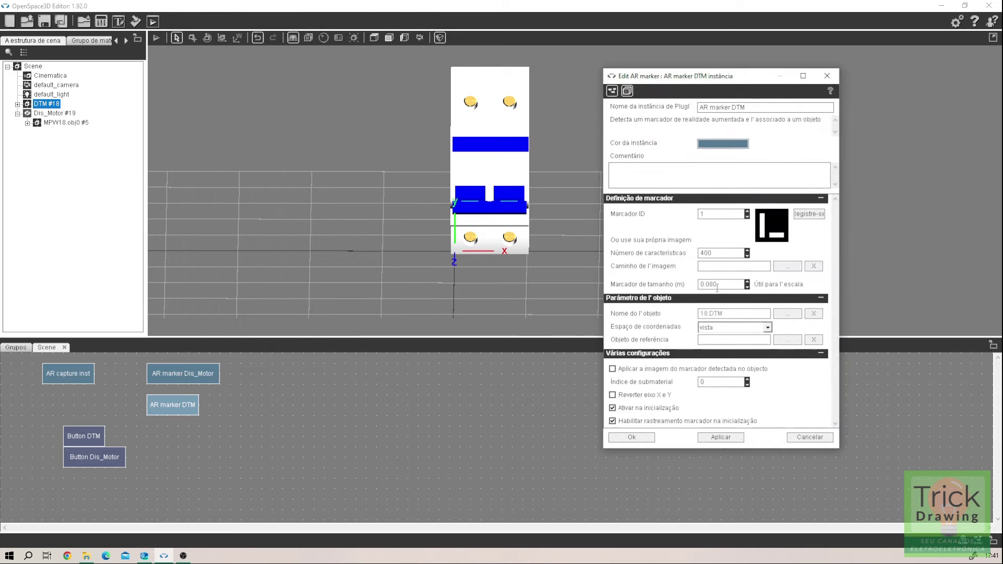
{"action": "left_click_drag", "start_coordinate": [717, 286], "coordinate": [654, 291]}
{"action": "type", "text": "2"}
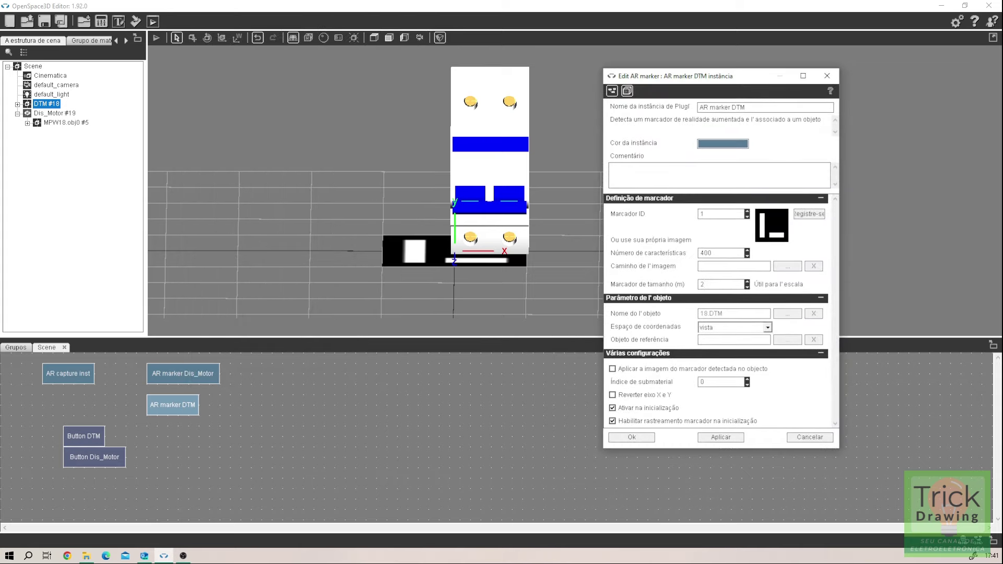
{"action": "left_click", "coordinate": [633, 438]}
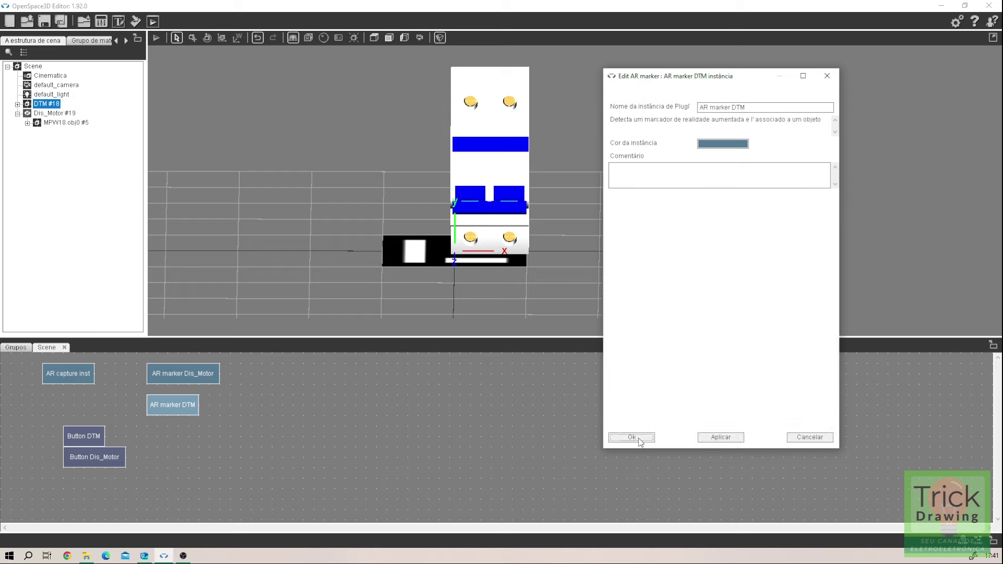
Step: Move the MDW breaker model under the DTM node sideways over the marker by setting its local X position to -0.51
{"action": "mouse_move", "coordinate": [587, 334]}
{"action": "right_mouse_down"}
{"action": "mouse_move", "coordinate": [578, 335]}
{"action": "mouse_move", "coordinate": [622, 335]}
{"action": "mouse_move", "coordinate": [571, 338]}
{"action": "right_mouse_up"}
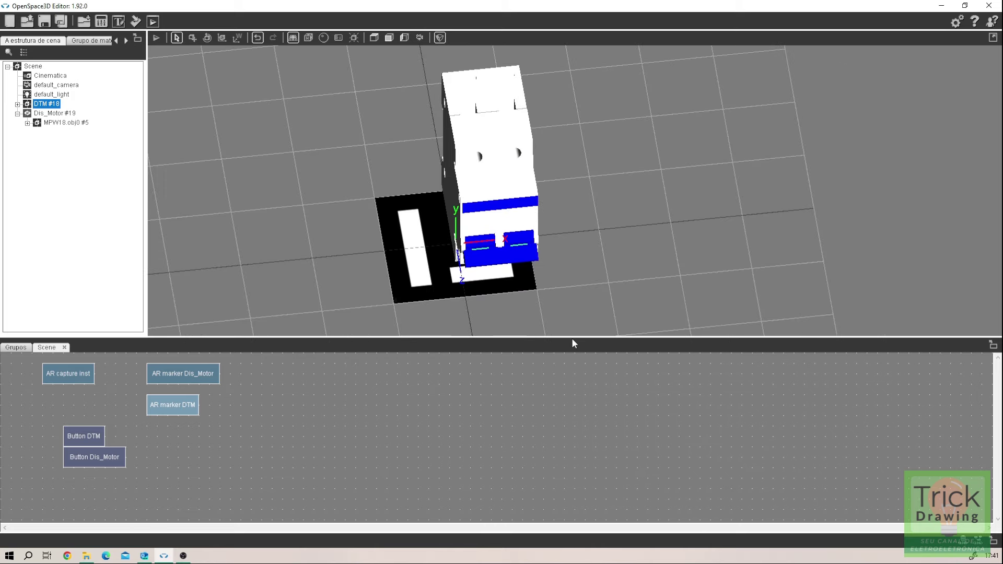
{"action": "left_click", "coordinate": [17, 104]}
{"action": "left_click", "coordinate": [53, 113]}
{"action": "right_click_drag", "start_coordinate": [524, 221], "coordinate": [595, 203]}
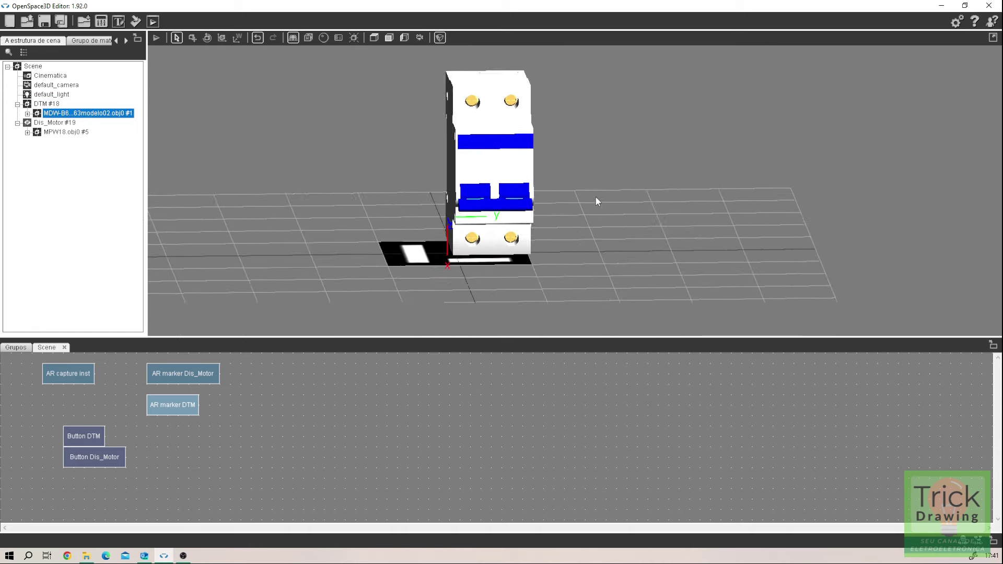
{"action": "right_click", "coordinate": [60, 114]}
{"action": "left_click", "coordinate": [138, 57]}
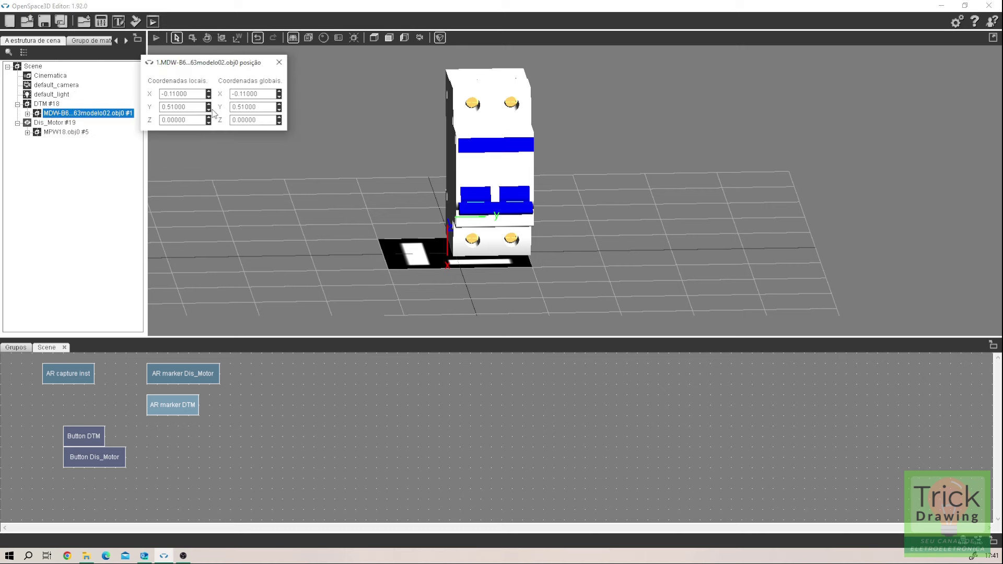
{"action": "left_click", "coordinate": [208, 122]}
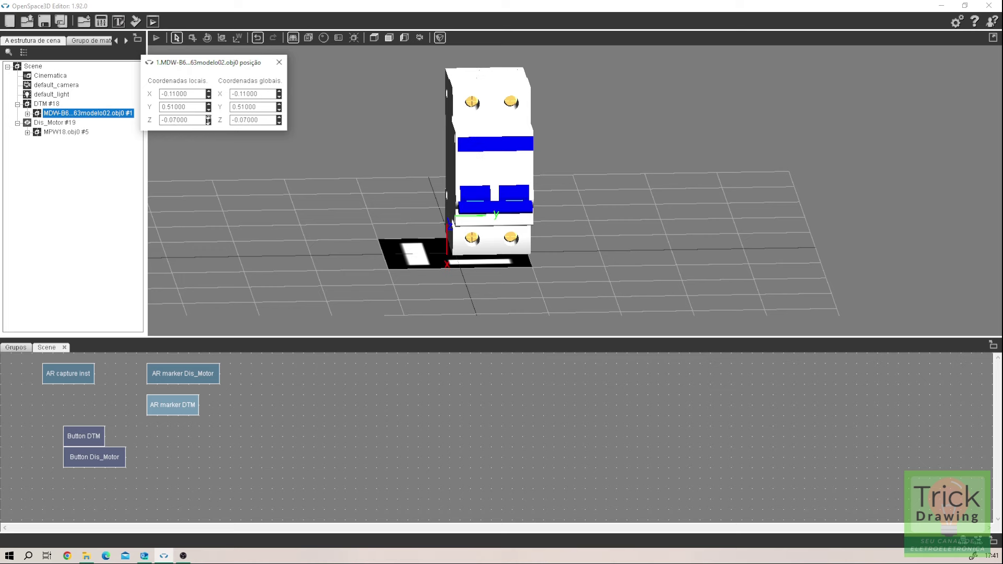
{"action": "left_click", "coordinate": [208, 121]}
{"action": "left_click", "coordinate": [208, 118]}
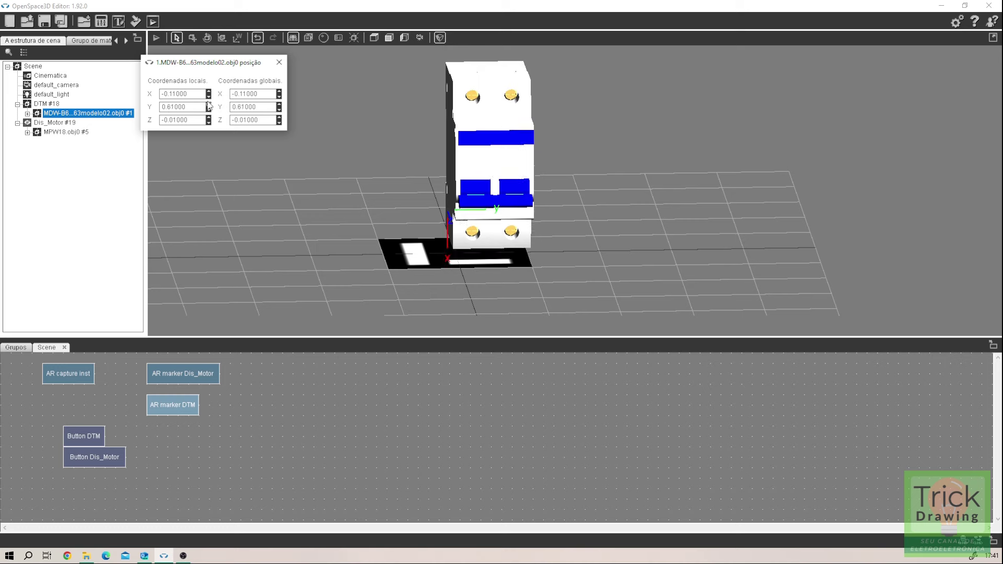
{"action": "left_click_drag", "start_coordinate": [209, 96], "coordinate": [212, 113]}
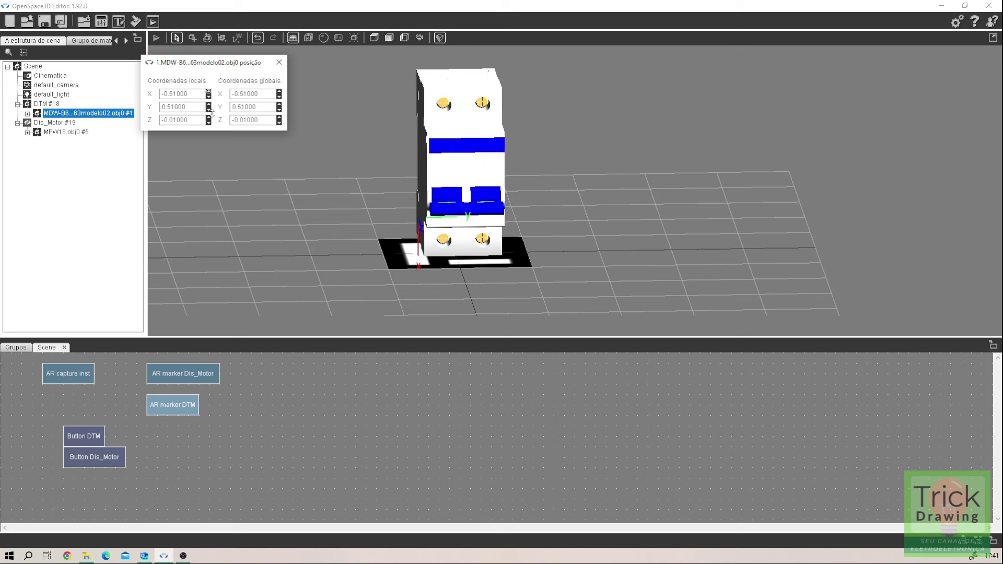
Step: Shift the MDW breaker model forward on the marker by setting its local Z position to 0.25
{"action": "right_click_drag", "start_coordinate": [334, 173], "coordinate": [397, 174]}
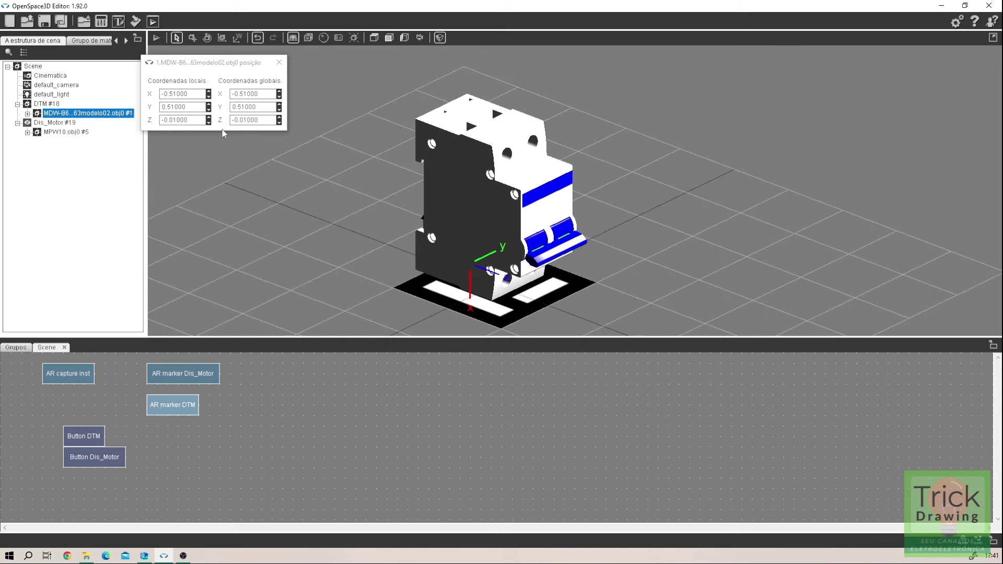
{"action": "left_click_drag", "start_coordinate": [209, 122], "coordinate": [209, 106]}
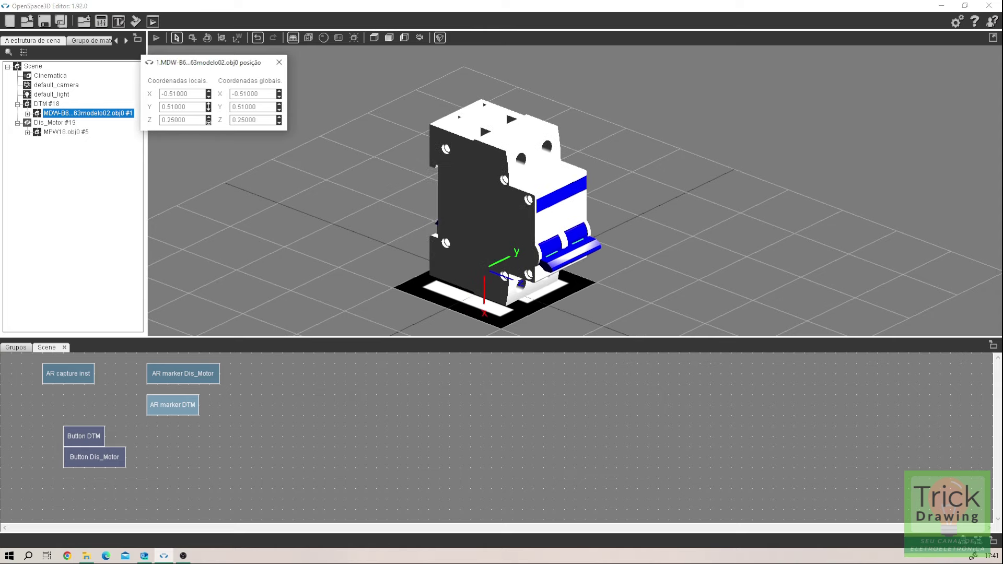
{"action": "right_click_drag", "start_coordinate": [250, 157], "coordinate": [299, 183]}
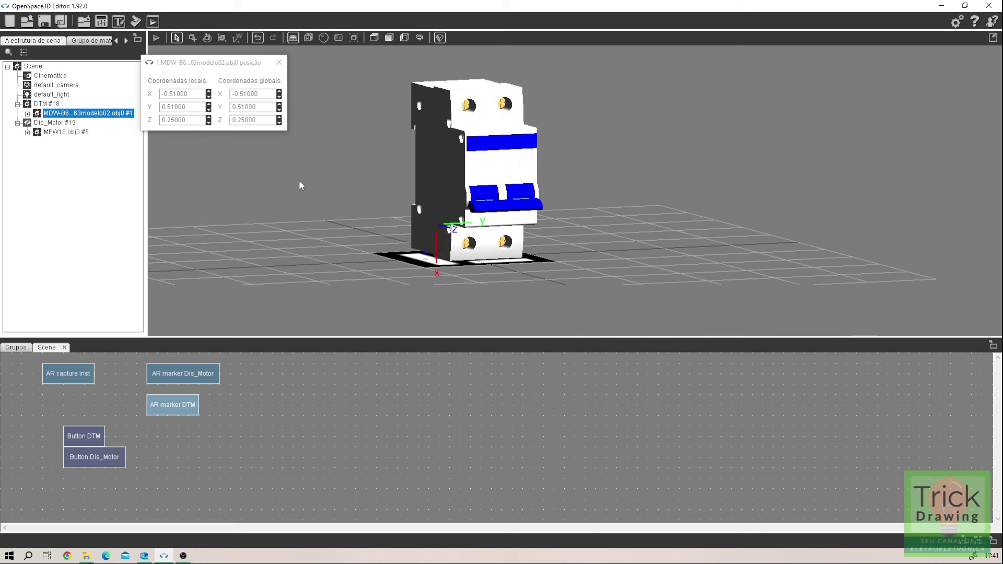
{"action": "left_click", "coordinate": [279, 62]}
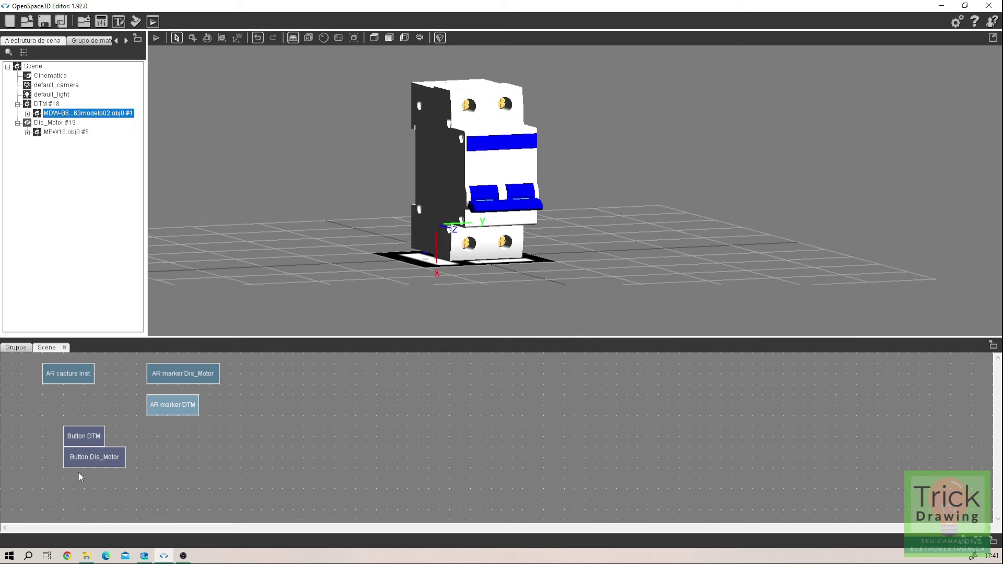
Step: Move the AR capture block into the corner of the Scene graph and test-run the scene with the printed marker
{"action": "left_click_drag", "start_coordinate": [83, 383], "coordinate": [52, 372]}
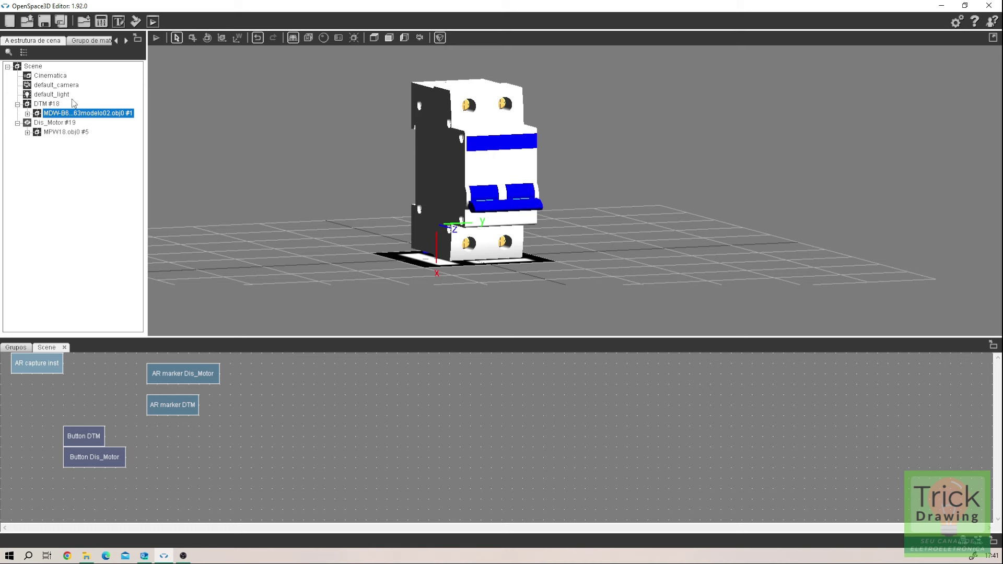
{"action": "left_click", "coordinate": [156, 38]}
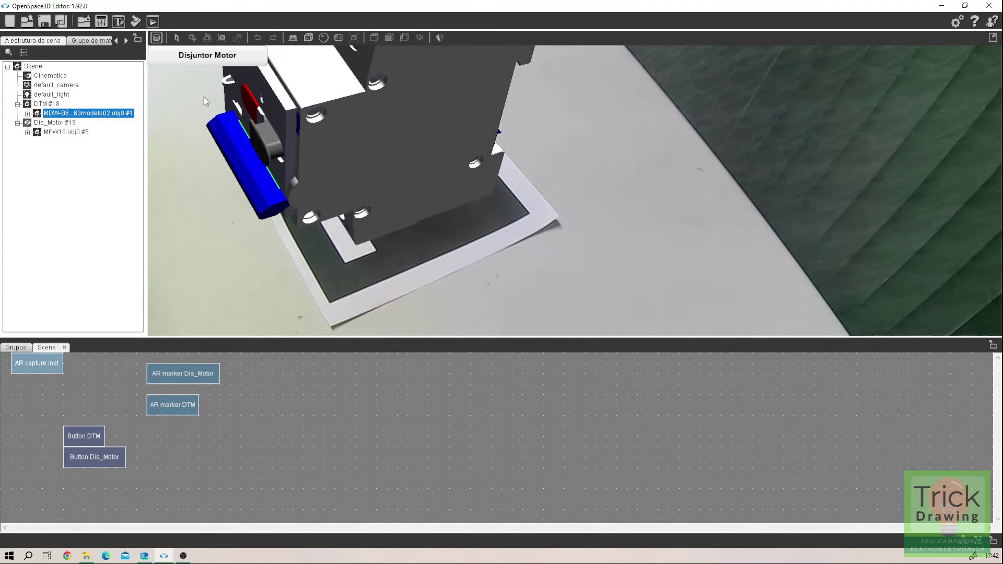
{"action": "left_click", "coordinate": [155, 39]}
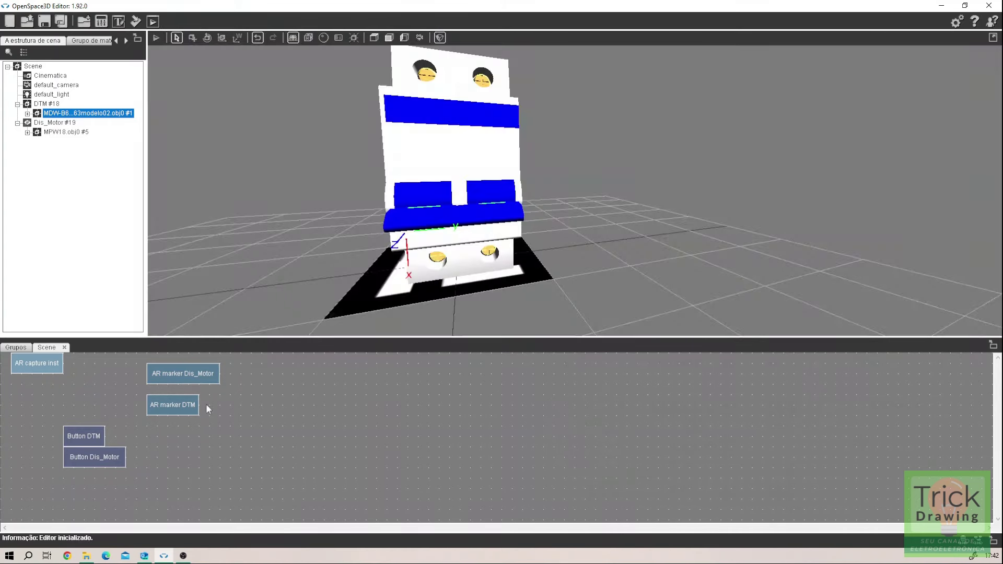
Step: Set the AR marker Dis_Motor size to 1 m and the AR marker DTM size to 3 m
{"action": "double_click", "coordinate": [204, 380]}
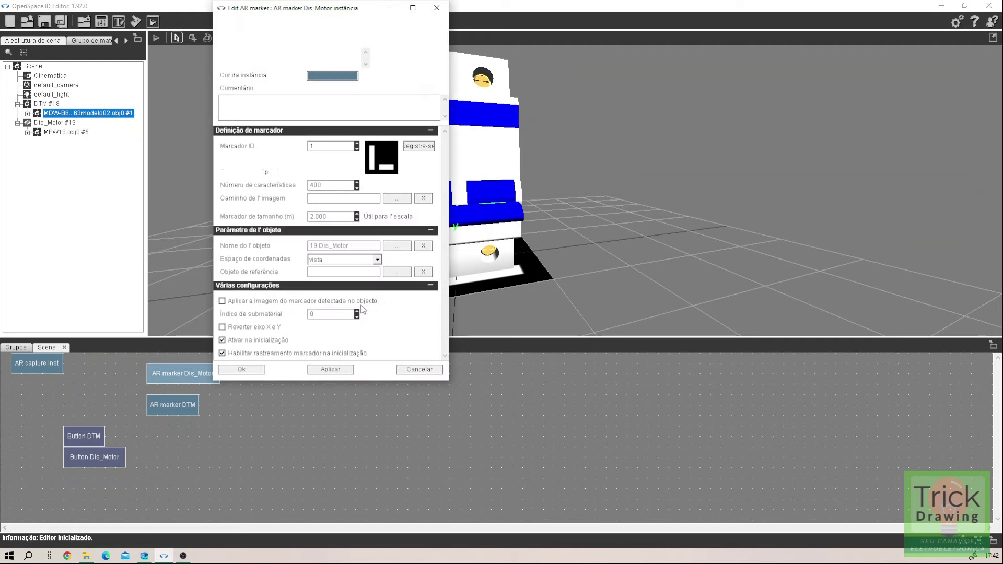
{"action": "left_click_drag", "start_coordinate": [349, 11], "coordinate": [764, 26]}
{"action": "left_click", "coordinate": [746, 384]}
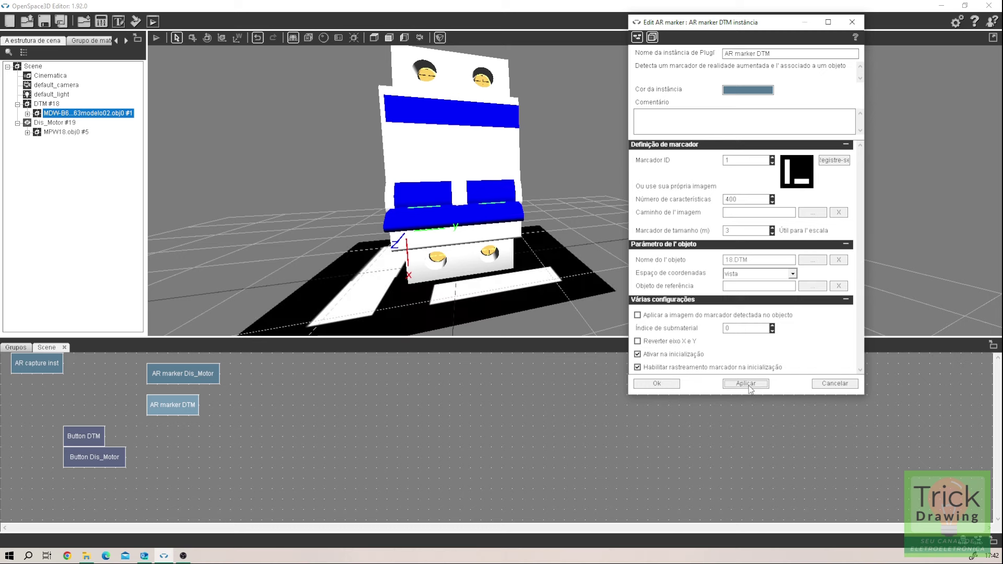
{"action": "left_click", "coordinate": [657, 384]}
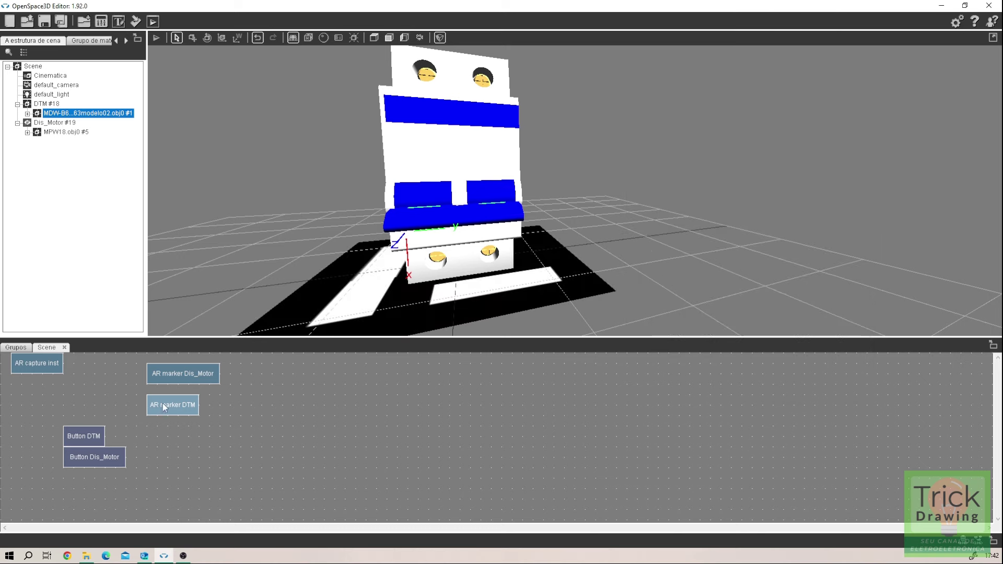
Step: Set the AR marker Dis_Motor size to 3 m and confirm the marker settings
{"action": "left_click_drag", "start_coordinate": [205, 375], "coordinate": [205, 365]}
{"action": "double_click", "coordinate": [205, 364]}
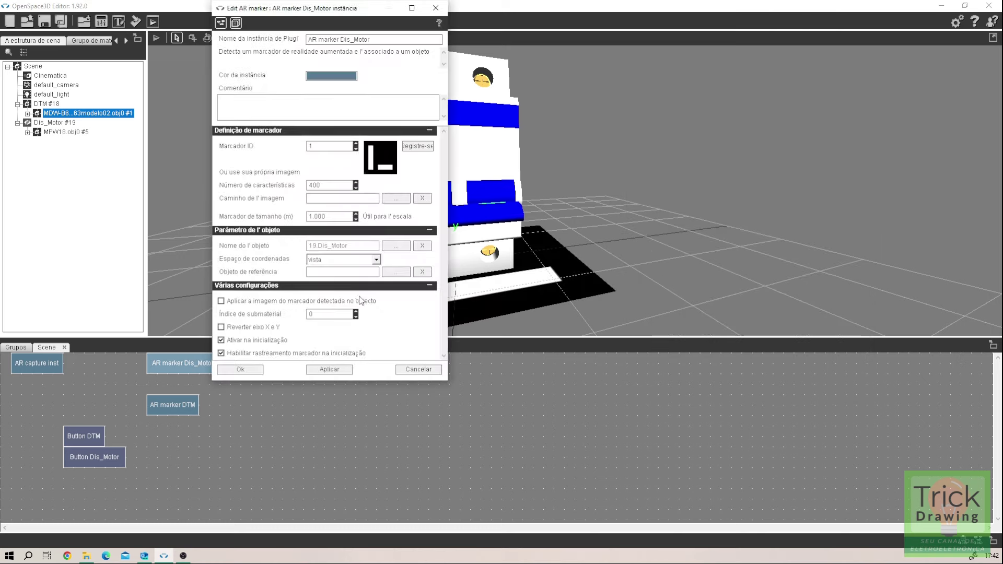
{"action": "double_click", "coordinate": [328, 219]}
{"action": "type", "text": "3"}
{"action": "left_click", "coordinate": [329, 369]}
{"action": "left_click", "coordinate": [240, 369]}
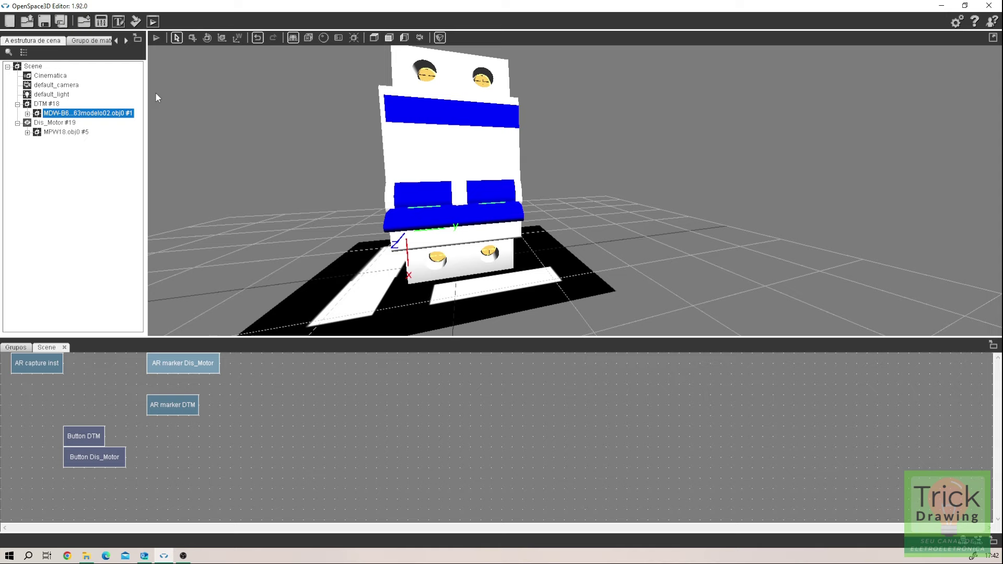
Step: Test-run the scene to check both models' size on the printed marker, and move the AR marker Dis_Motor block nearer AR marker DTM
{"action": "left_click", "coordinate": [156, 38]}
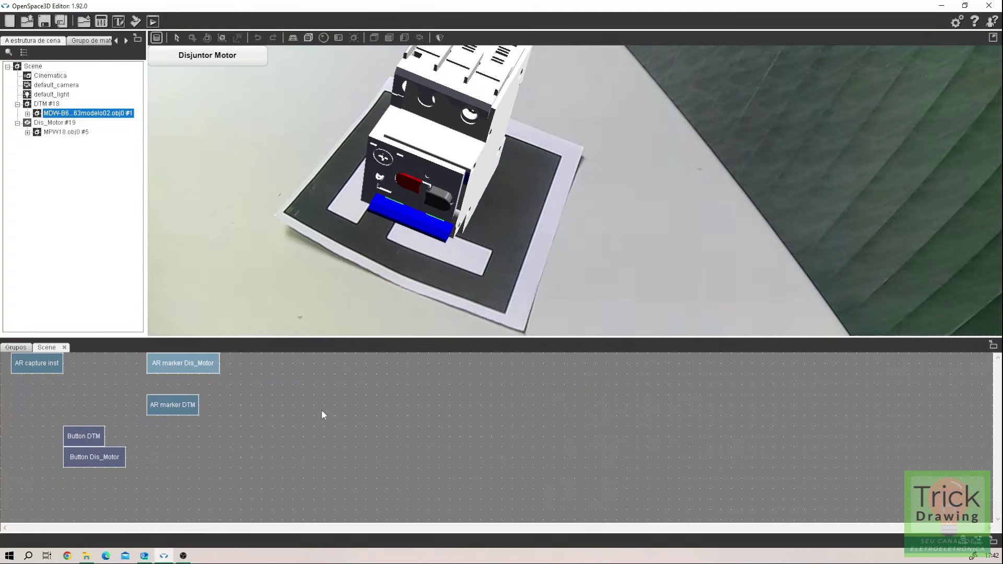
{"action": "left_click", "coordinate": [156, 38]}
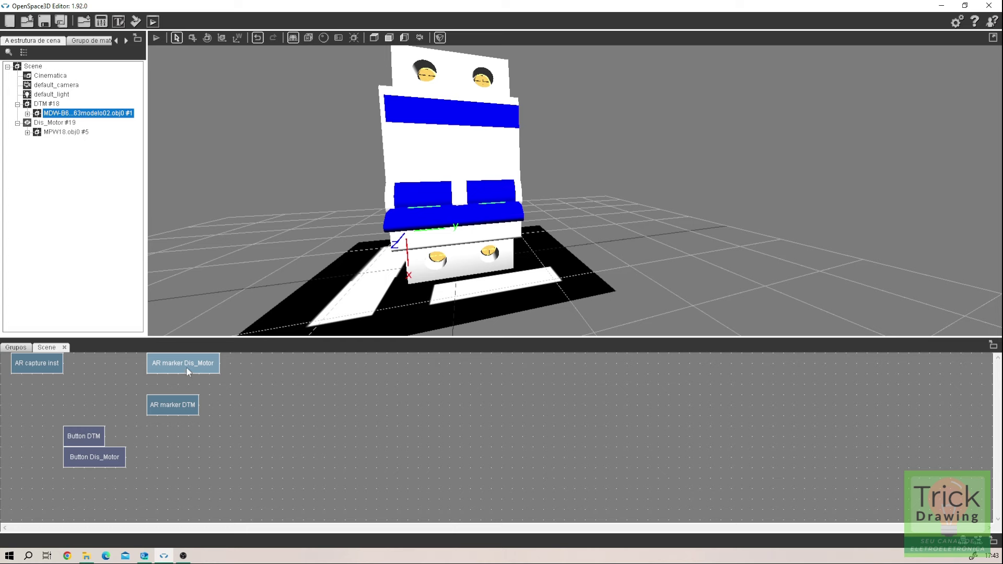
{"action": "left_click_drag", "start_coordinate": [186, 367], "coordinate": [186, 378]}
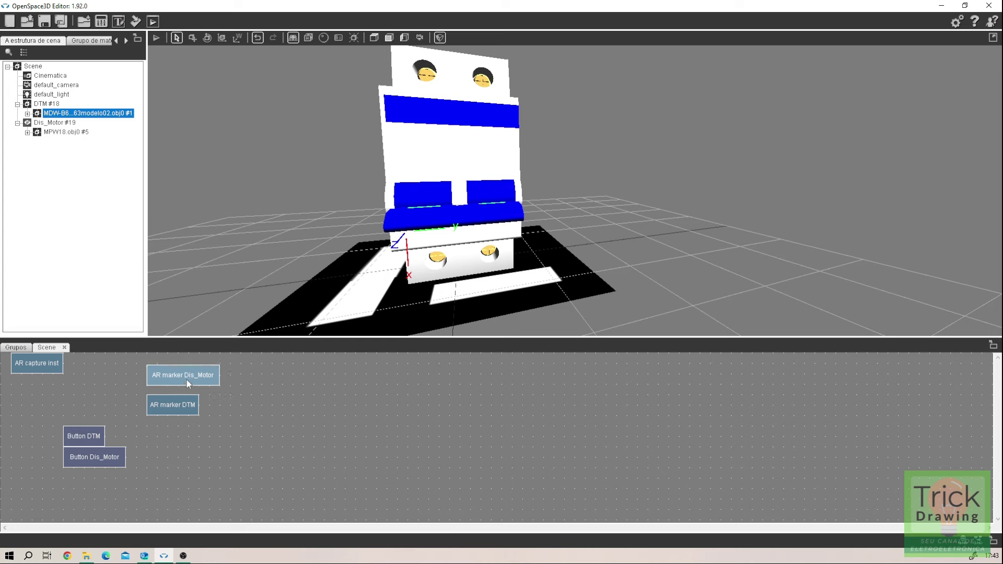
Step: Add a Hide object plugIT to the empty area of the Scene graph beside the AR marker blocks
{"action": "right_click", "coordinate": [286, 393]}
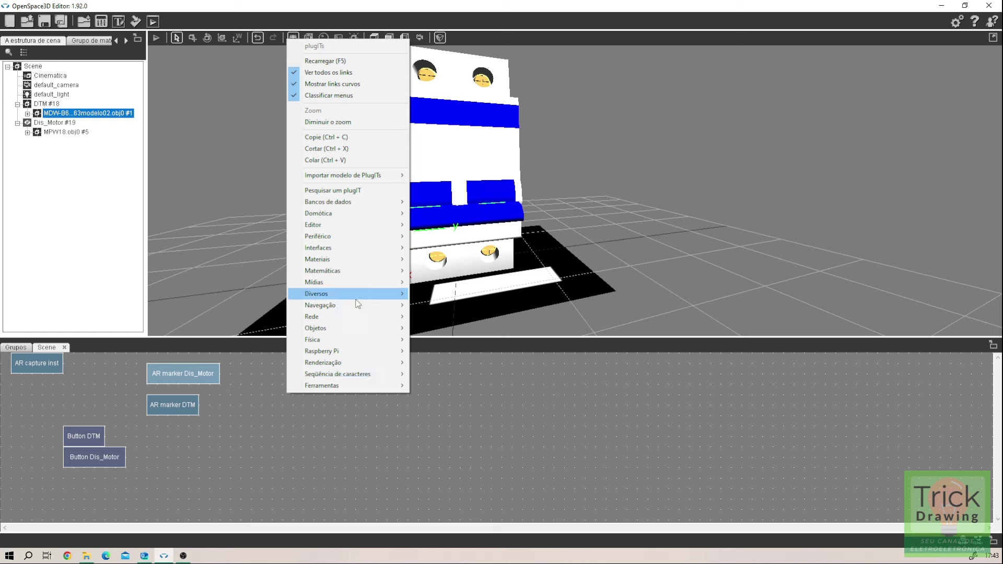
{"action": "mouse_move", "coordinate": [375, 242]}
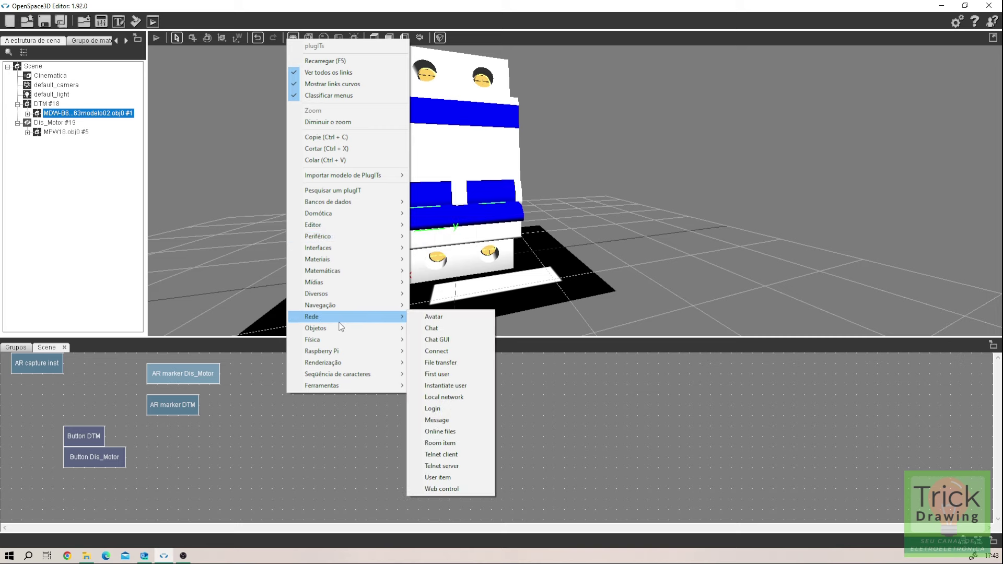
{"action": "mouse_move", "coordinate": [395, 333]}
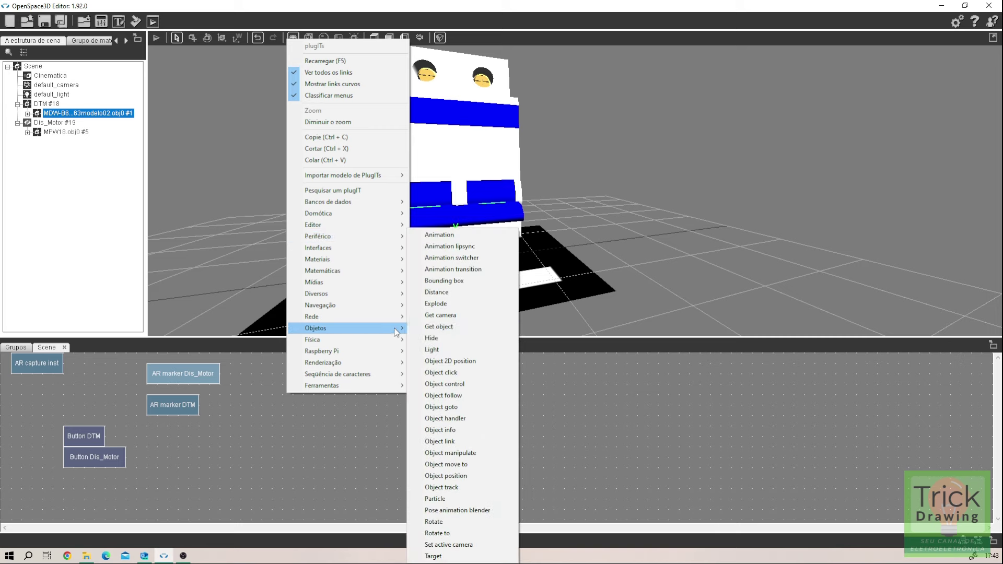
{"action": "left_click", "coordinate": [450, 338]}
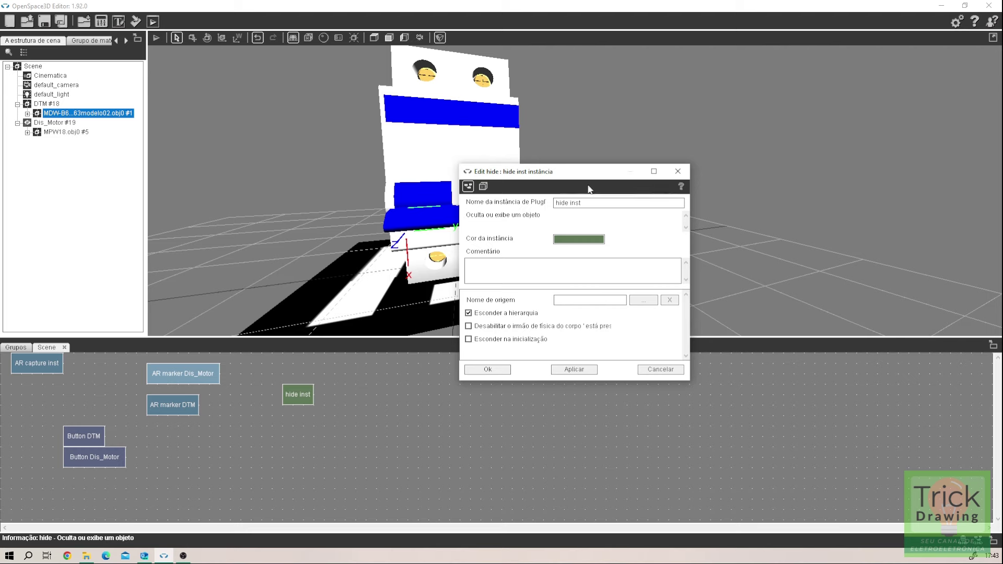
Step: Name the hide plugin instance "hide Dis_Motor" and enable hiding the object at initialization
{"action": "left_click_drag", "start_coordinate": [589, 174], "coordinate": [548, 284]}
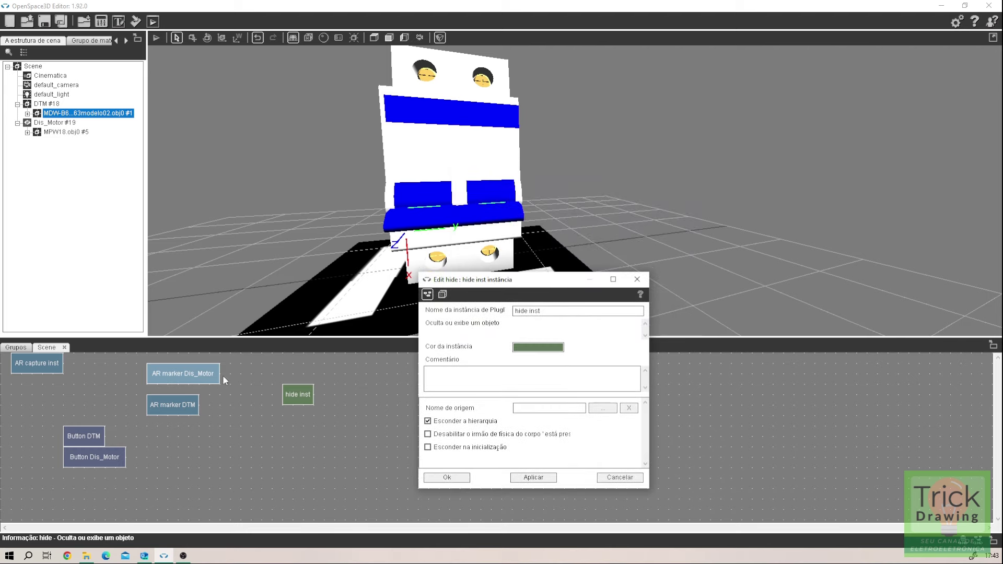
{"action": "left_click", "coordinate": [602, 408]}
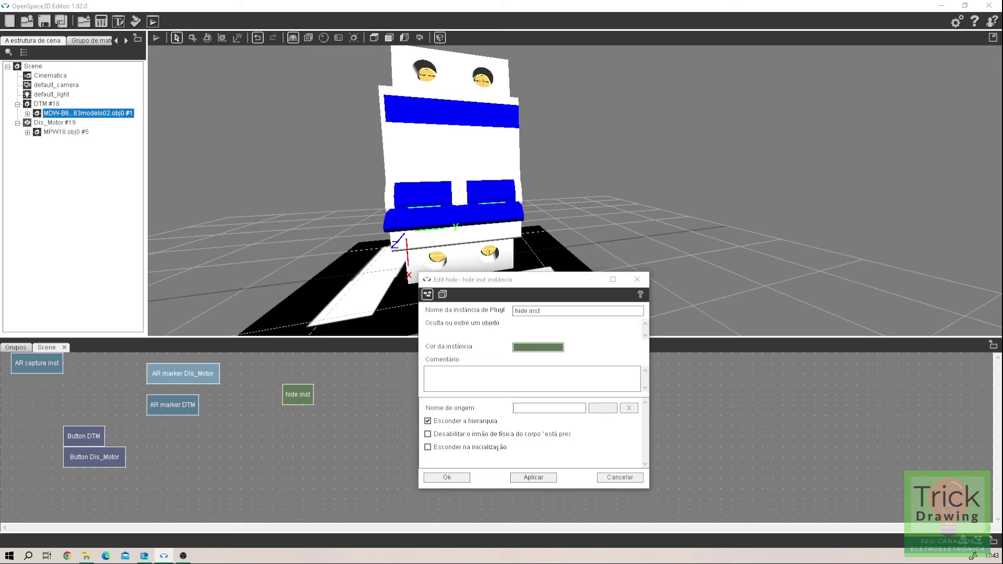
{"action": "left_click_drag", "start_coordinate": [713, 135], "coordinate": [767, 150]}
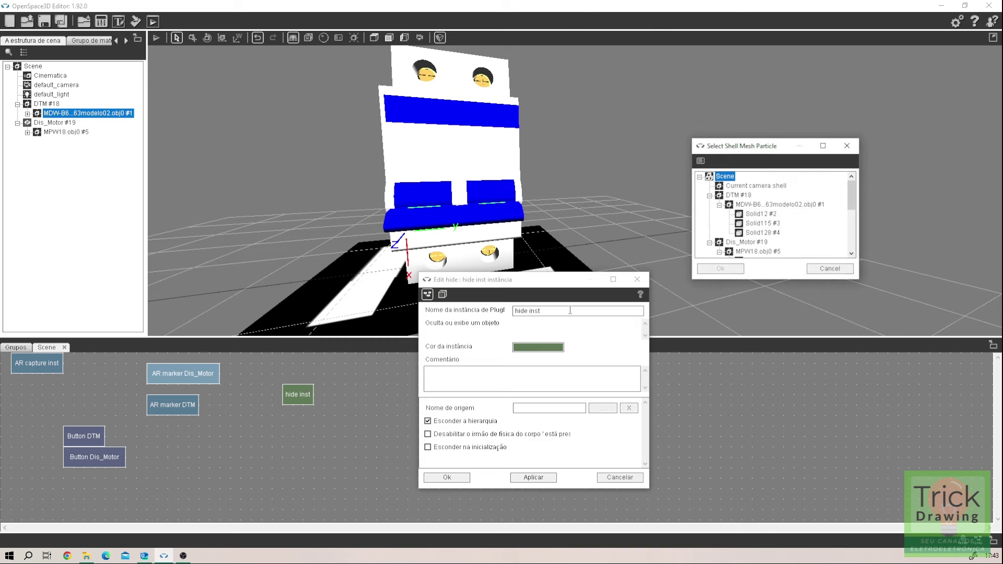
{"action": "double_click", "coordinate": [534, 311]}
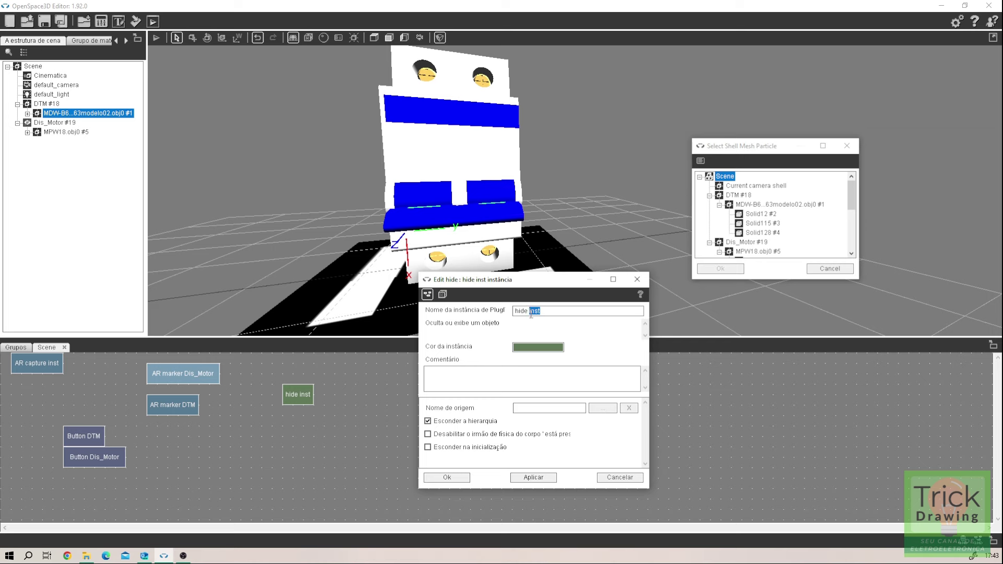
{"action": "type", "text": "Dis_Motor"}
{"action": "left_click", "coordinate": [489, 452]}
Step: Choose Dis_Motor #19 as the source object of the hide instance and apply its settings
{"action": "left_click", "coordinate": [720, 205]}
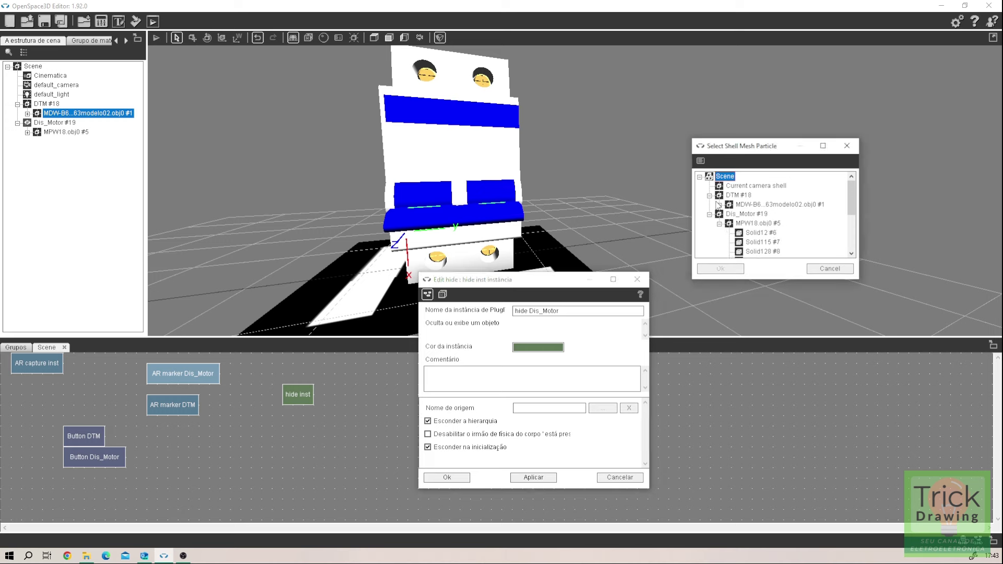
{"action": "left_click", "coordinate": [709, 196]}
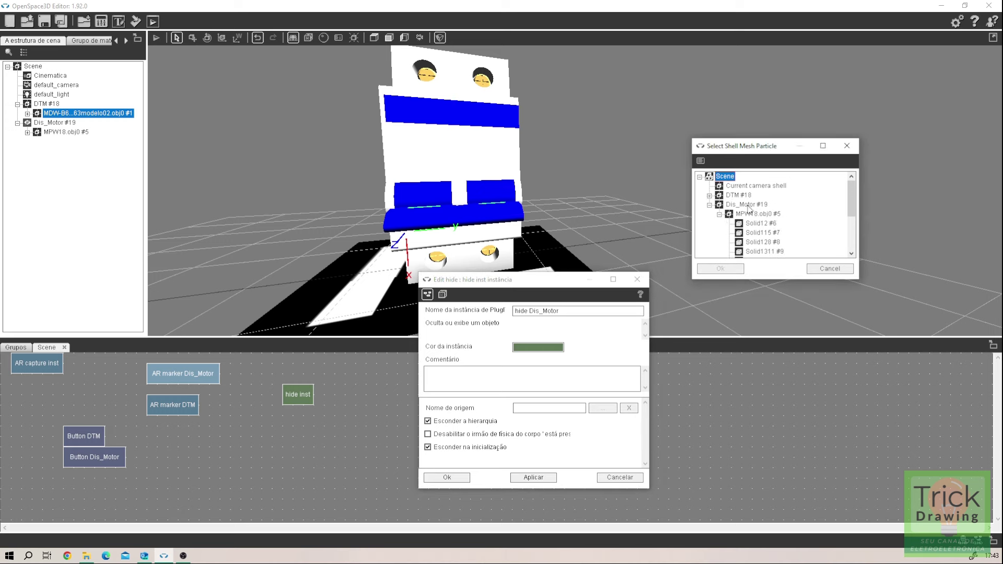
{"action": "left_click", "coordinate": [718, 206]}
{"action": "left_click", "coordinate": [709, 205]}
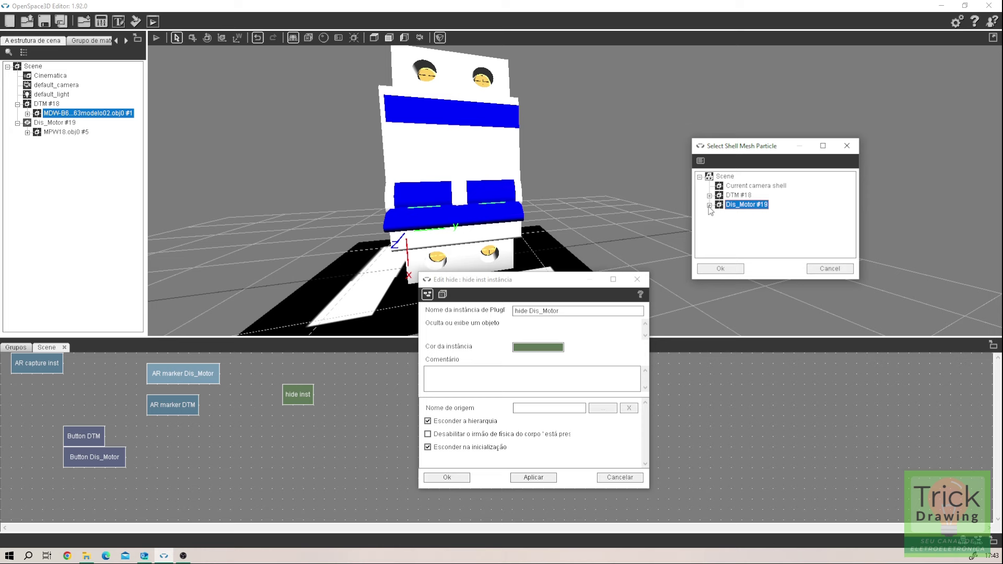
{"action": "left_click", "coordinate": [720, 269]}
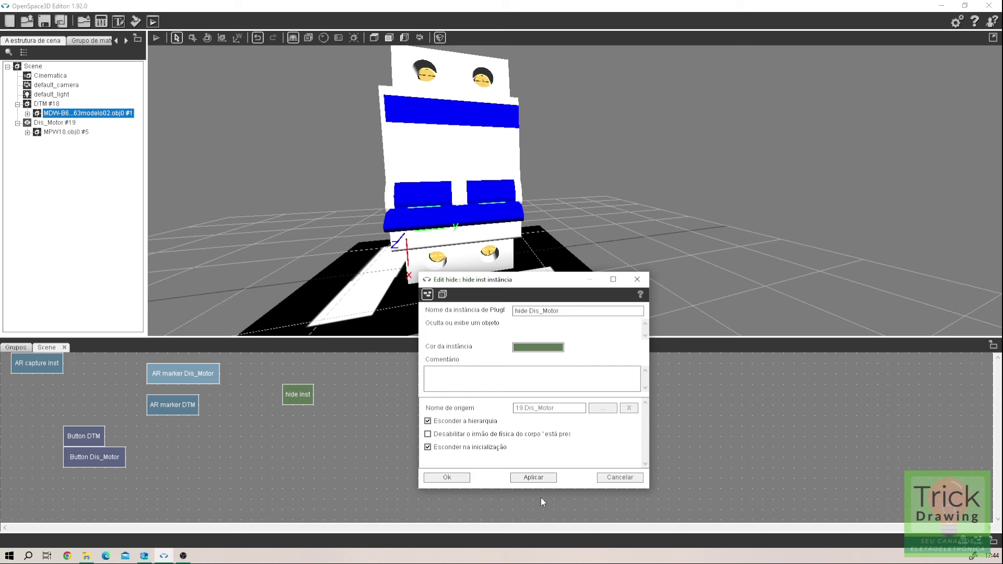
{"action": "left_click", "coordinate": [534, 477]}
{"action": "left_click", "coordinate": [447, 477]}
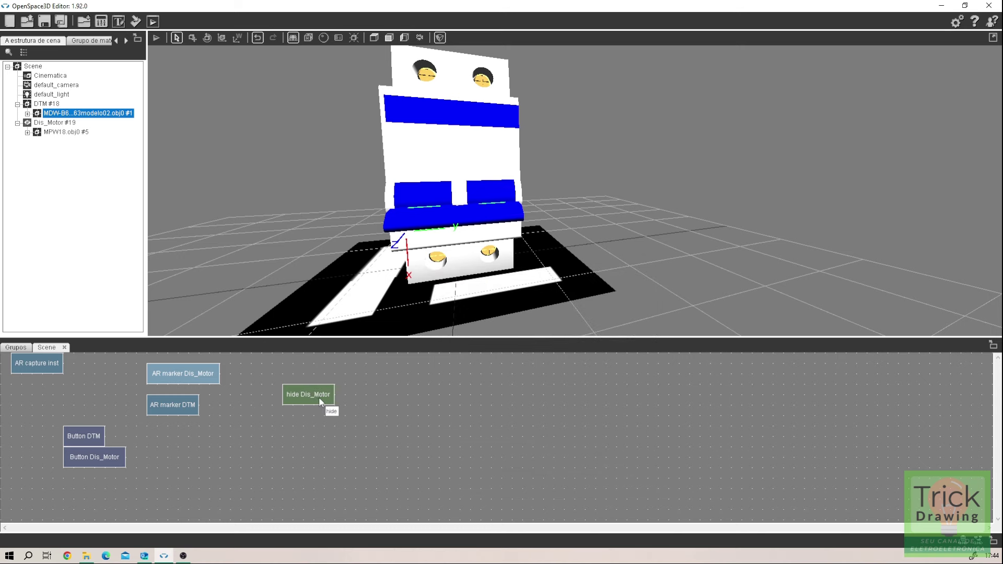
Step: Duplicate the hide Dis_Motor block just below the original and name the copy "hide DTM"
{"action": "left_click_drag", "start_coordinate": [319, 397], "coordinate": [321, 421], "text": "ctrl"}
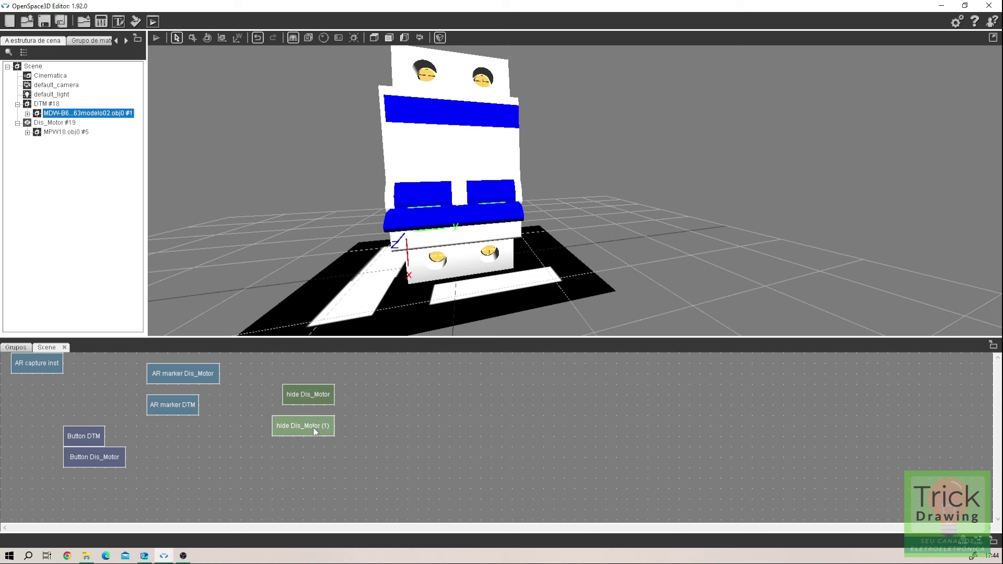
{"action": "double_click", "coordinate": [312, 427]}
{"action": "left_click_drag", "start_coordinate": [481, 207], "coordinate": [434, 205]}
{"action": "type", "text": "DTM"}
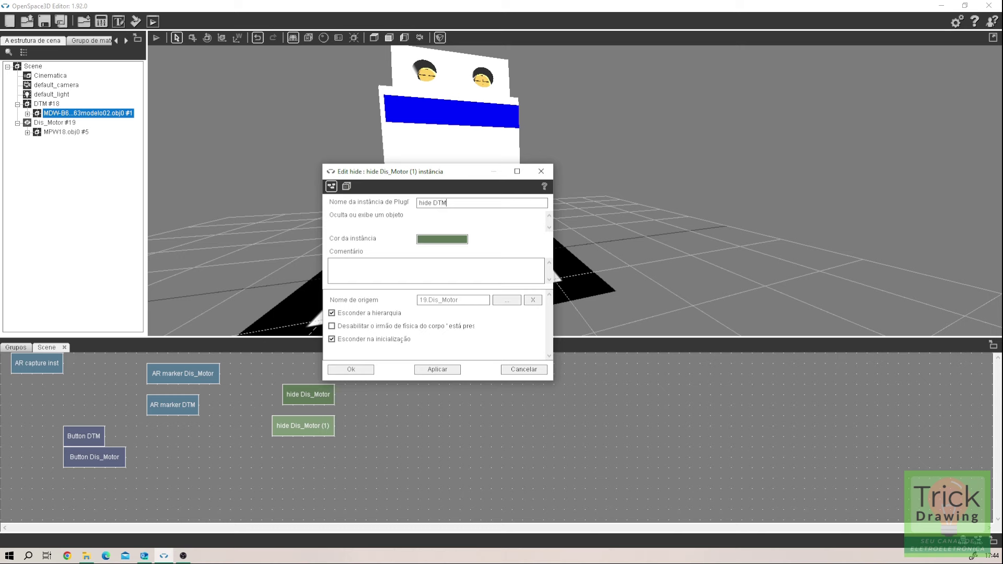
Step: Set the source object of the duplicated hide instance to DTM #18 and apply its settings
{"action": "left_click", "coordinate": [506, 300]}
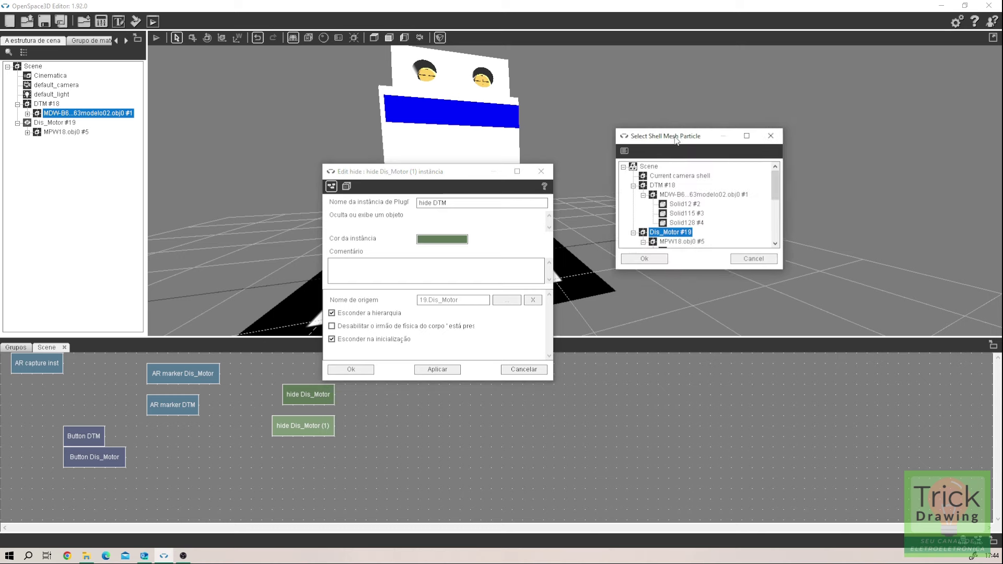
{"action": "left_click", "coordinate": [633, 185]}
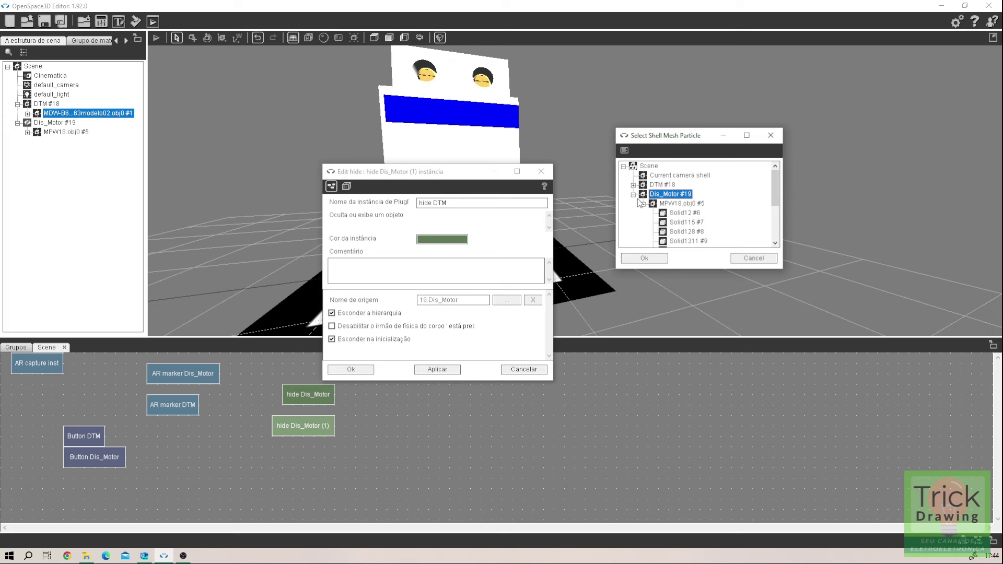
{"action": "left_click", "coordinate": [633, 194]}
{"action": "left_click", "coordinate": [663, 185]}
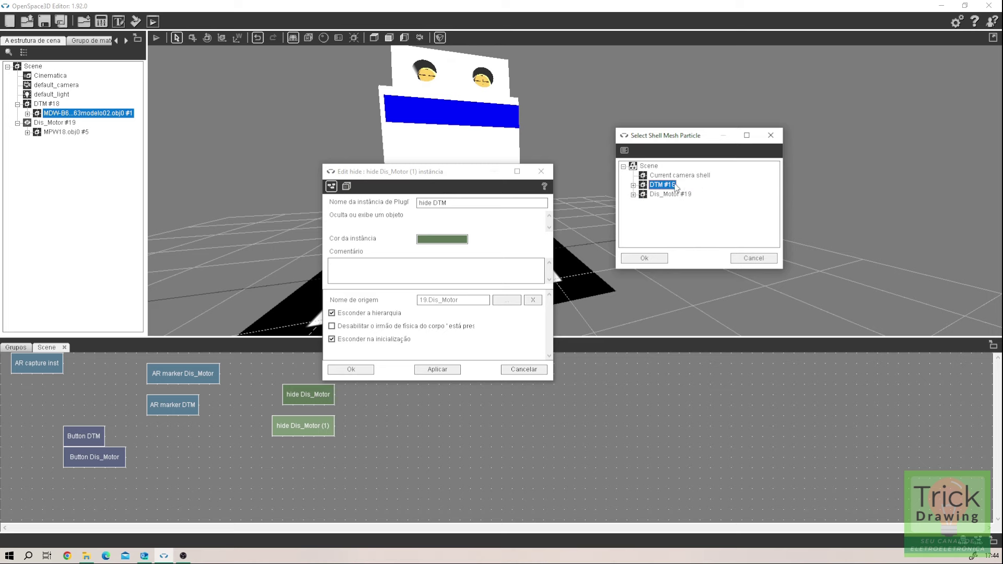
{"action": "left_click", "coordinate": [652, 258]}
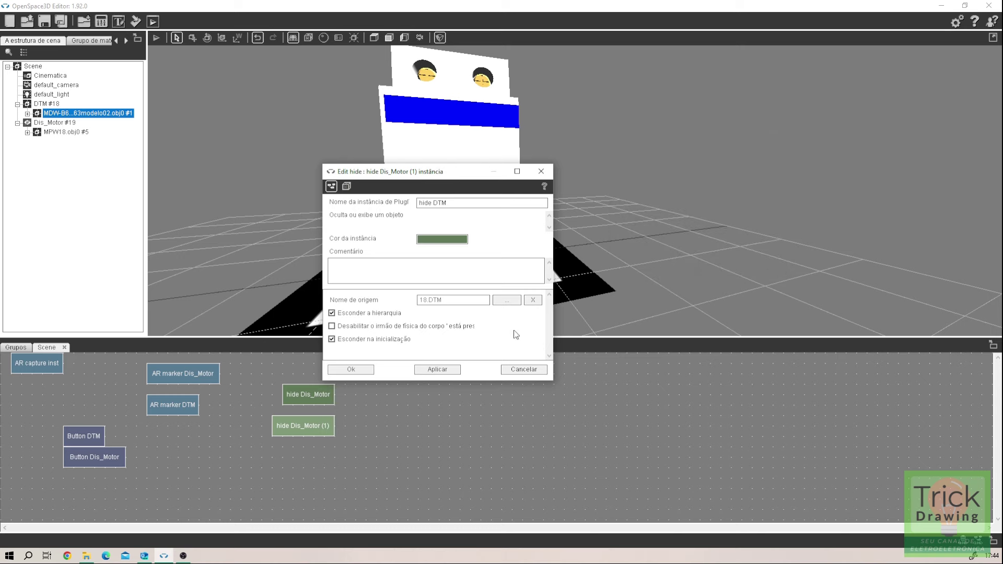
{"action": "left_click", "coordinate": [444, 371]}
{"action": "left_click", "coordinate": [362, 373]}
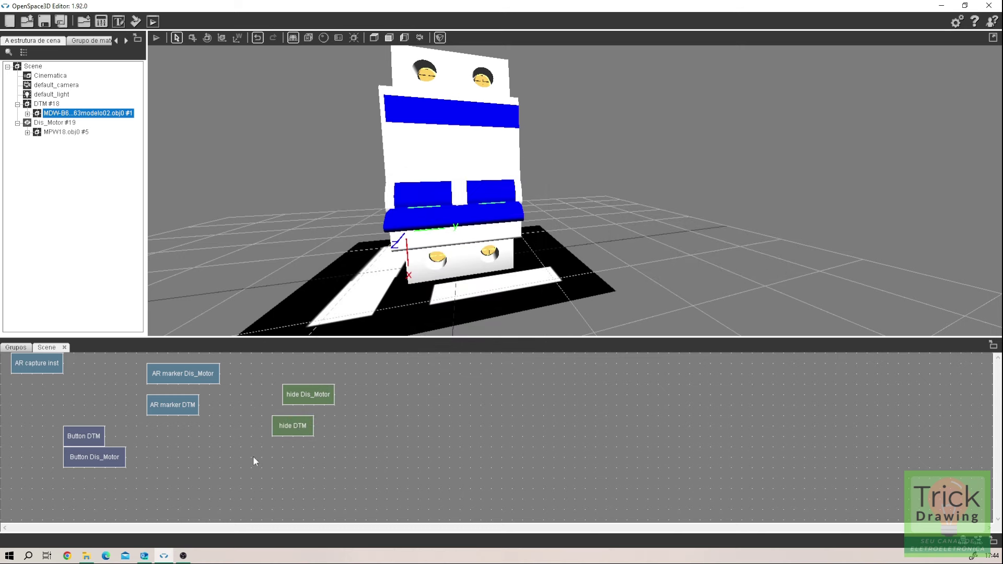
Step: Link the Found event of AR marker Dis_Motor to the Show action of hide Dis_Motor
{"action": "right_click", "coordinate": [167, 374]}
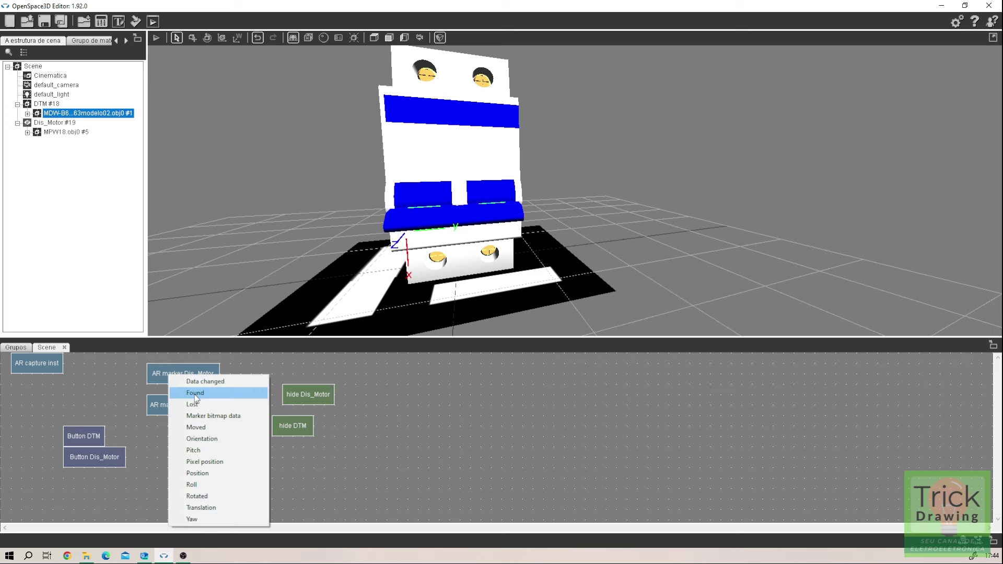
{"action": "left_click", "coordinate": [189, 392]}
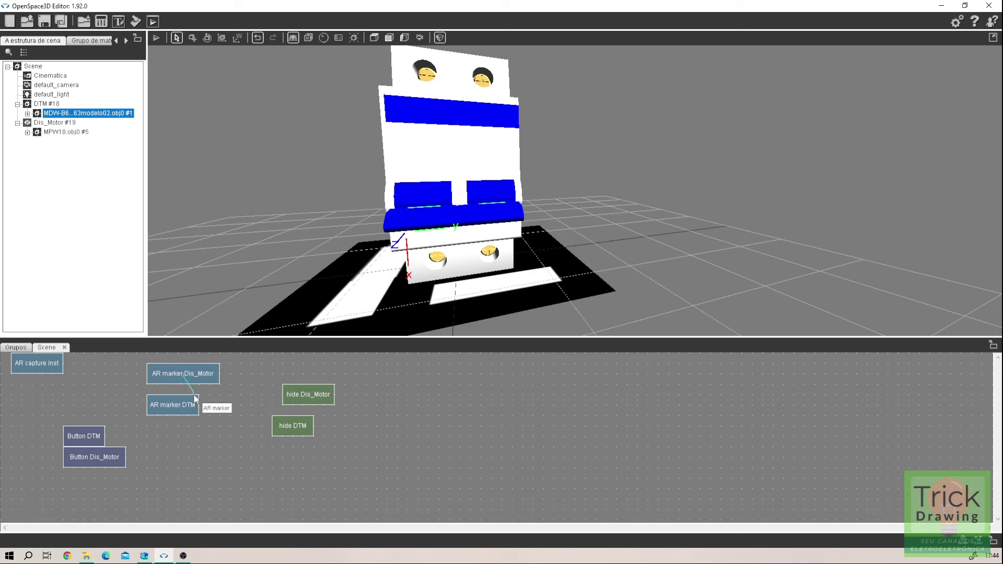
{"action": "left_click", "coordinate": [304, 394]}
{"action": "left_click", "coordinate": [327, 425]}
Step: Link the Lost event of AR marker Dis_Motor to the Hide action of hide Dis_Motor
{"action": "left_click", "coordinate": [193, 375]}
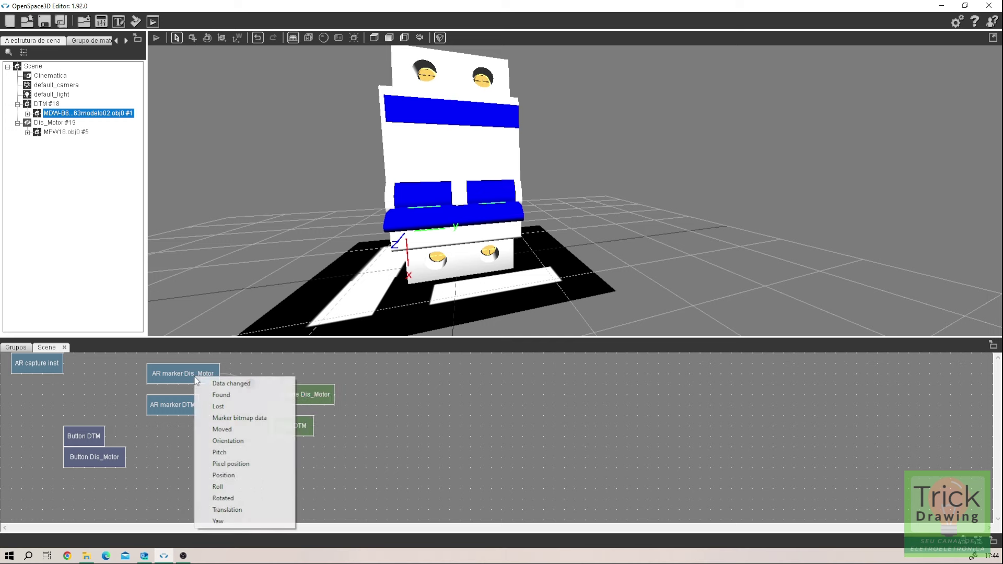
{"action": "left_click", "coordinate": [219, 406]}
{"action": "left_click", "coordinate": [291, 400]}
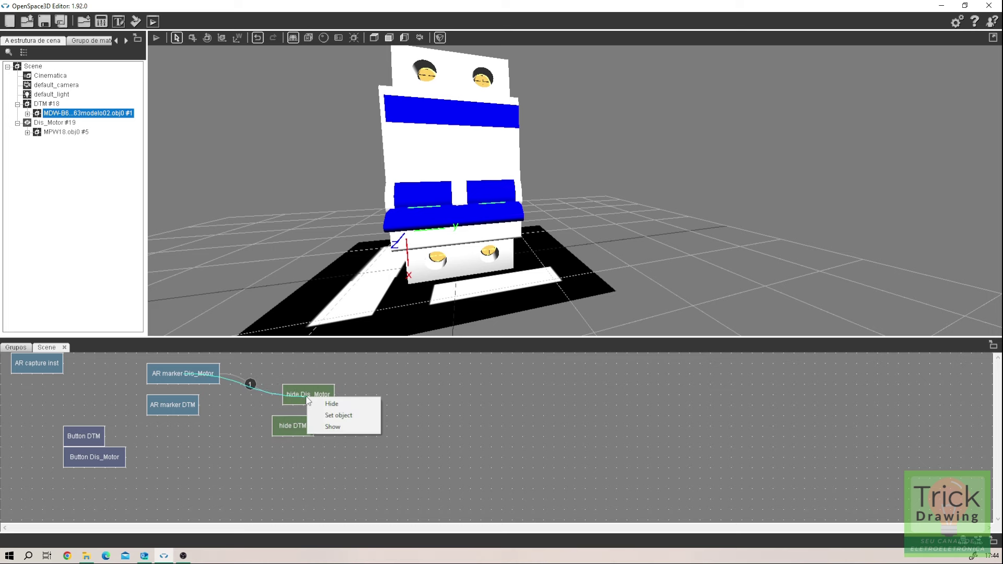
{"action": "left_click", "coordinate": [343, 404]}
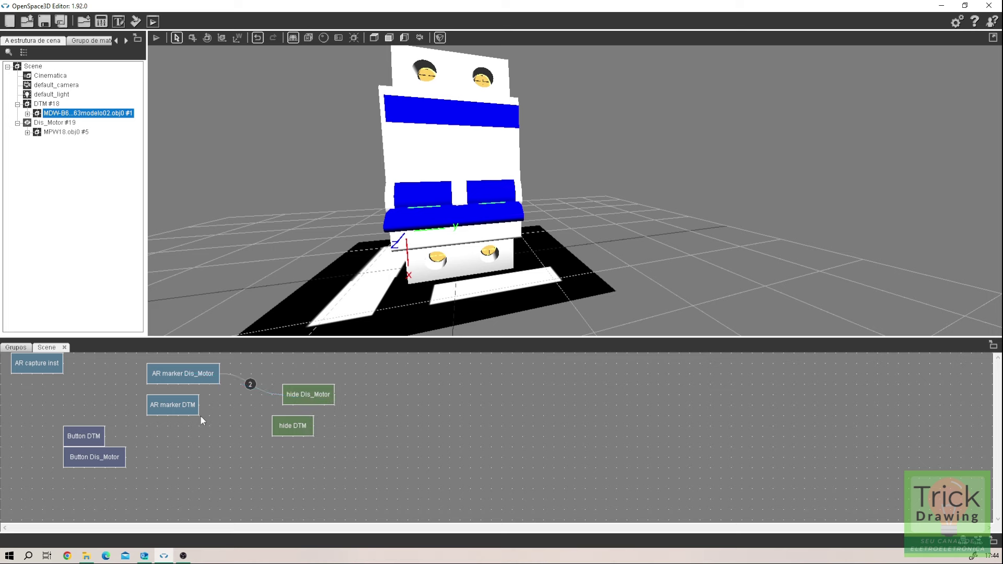
Step: Move the AR marker DTM block slightly down and link its Found event to the Show action of hide DTM
{"action": "mouse_move", "coordinate": [192, 411]}
{"action": "left_mouse_down"}
{"action": "mouse_move", "coordinate": [208, 426]}
{"action": "mouse_move", "coordinate": [189, 429]}
{"action": "left_mouse_up"}
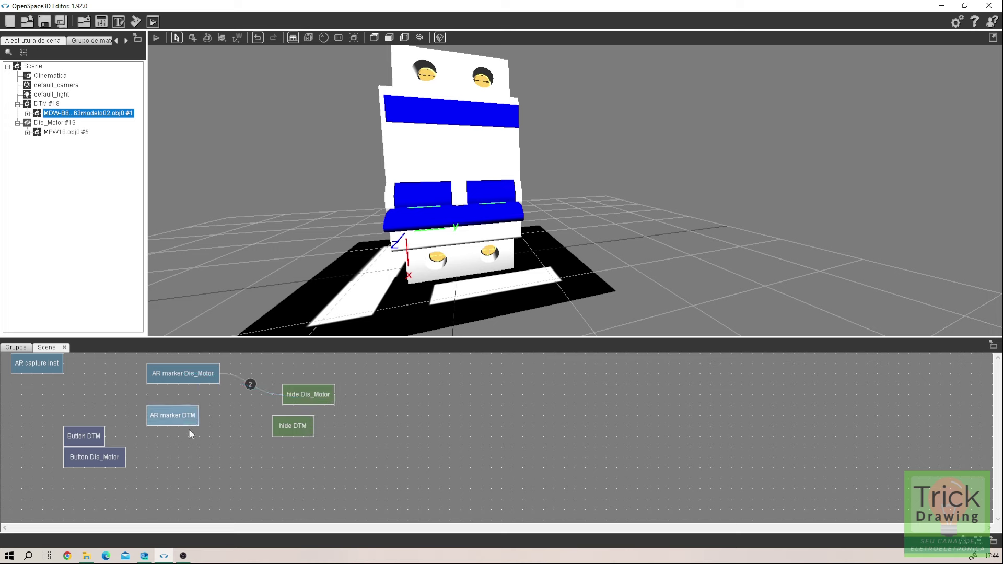
{"action": "mouse_move", "coordinate": [189, 429]}
{"action": "right_mouse_down"}
{"action": "mouse_move", "coordinate": [288, 426]}
{"action": "mouse_move", "coordinate": [175, 418]}
{"action": "right_mouse_up"}
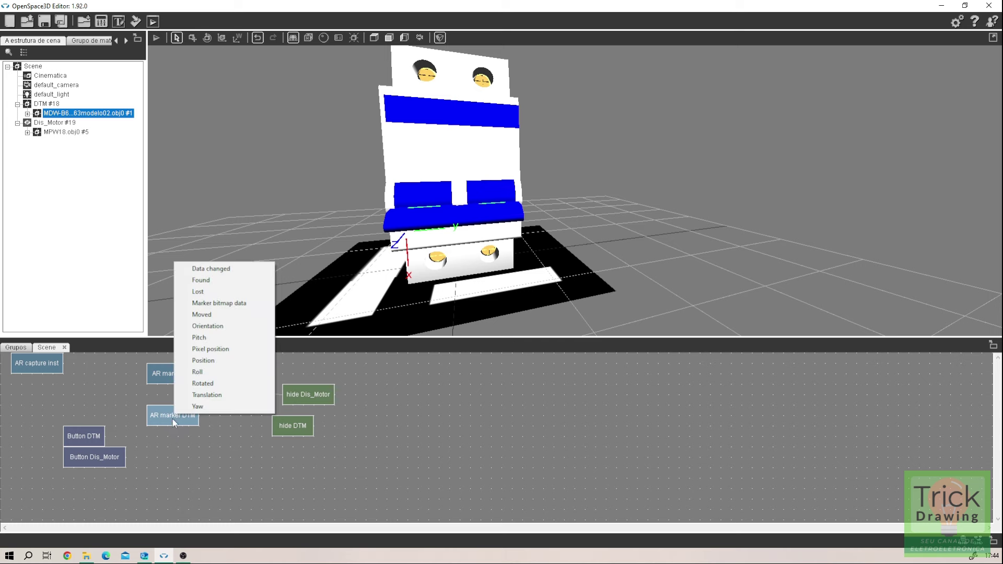
{"action": "left_click", "coordinate": [234, 281]}
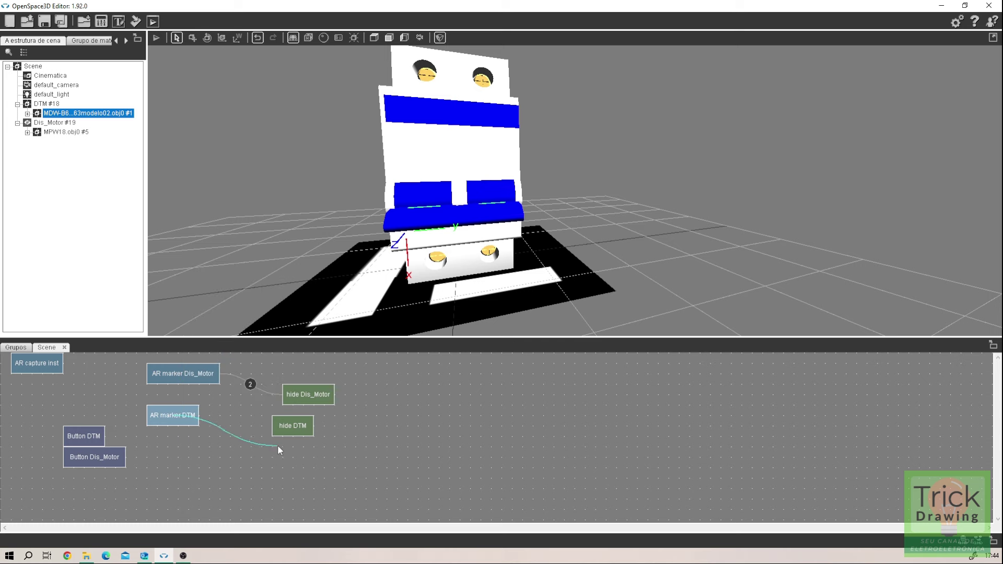
{"action": "left_click", "coordinate": [295, 426]}
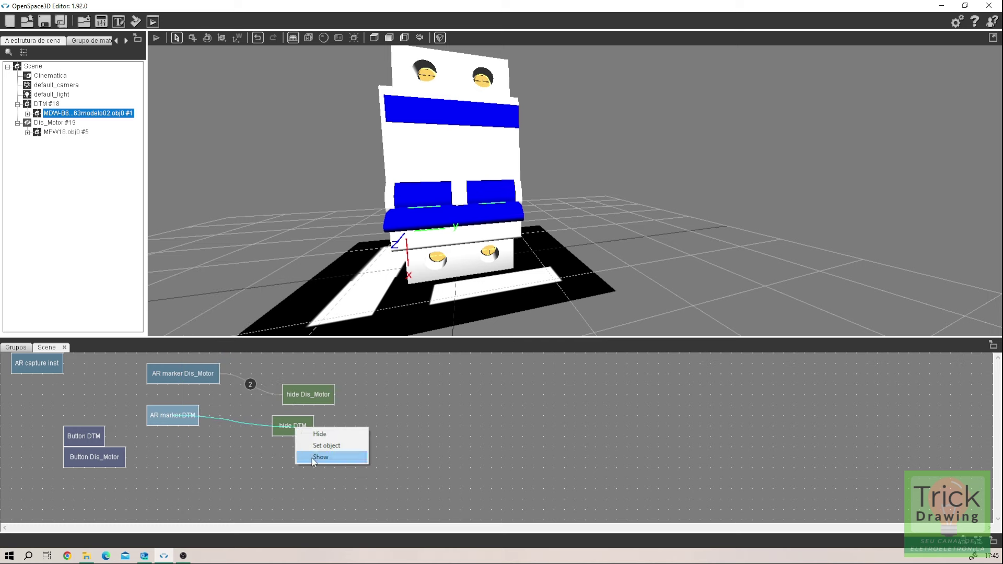
{"action": "left_click", "coordinate": [319, 458]}
Step: Link the Lost event of AR marker DTM to the Hide action of hide DTM
{"action": "right_click", "coordinate": [174, 421]}
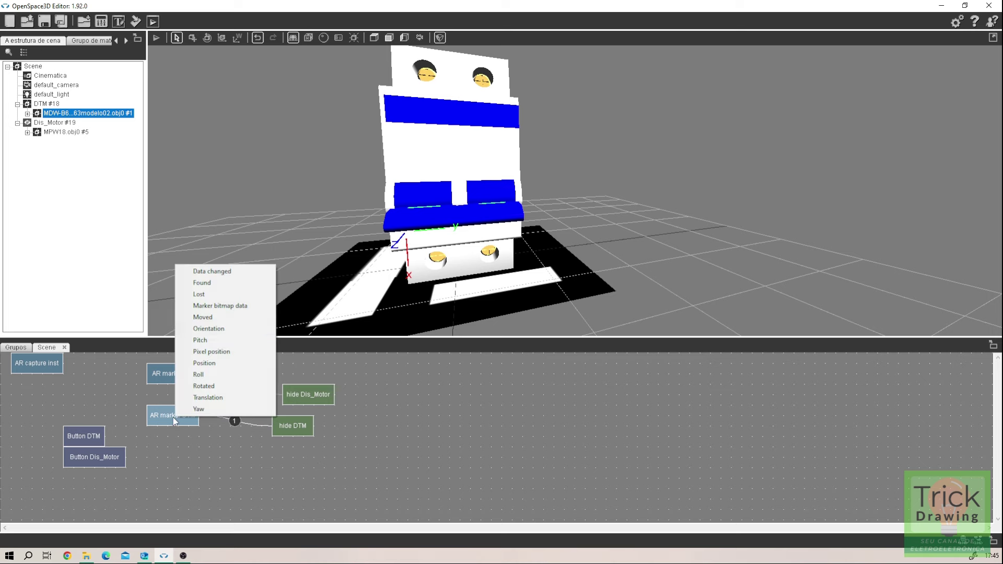
{"action": "left_click", "coordinate": [209, 294]}
{"action": "left_click", "coordinate": [298, 431]}
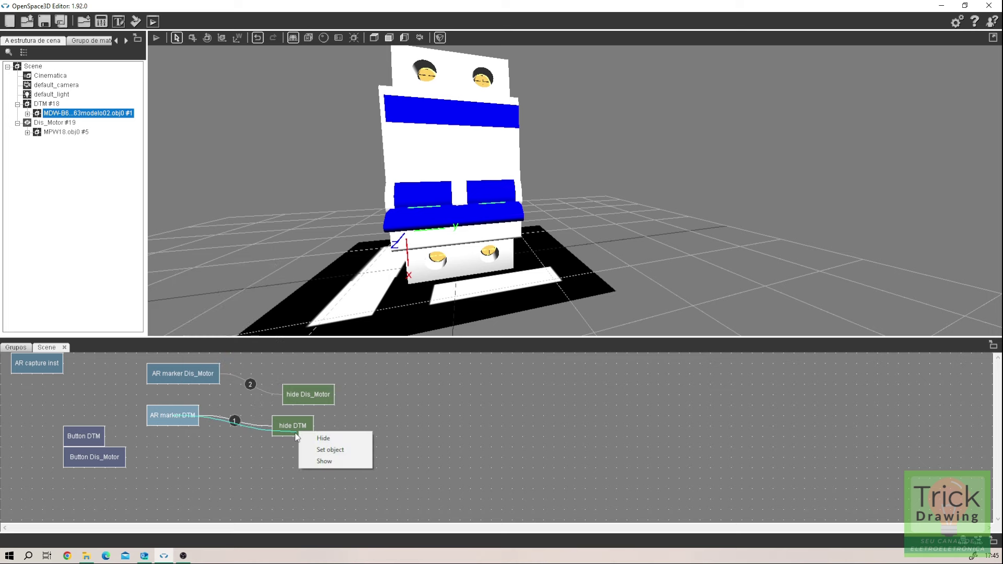
{"action": "left_click", "coordinate": [318, 438]}
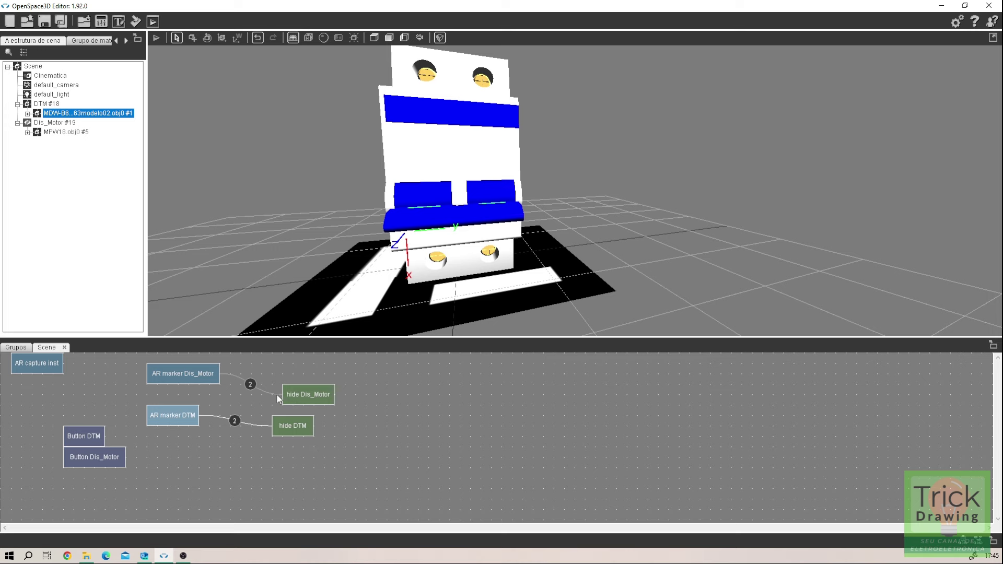
Step: Rearrange the AR marker and hide blocks into two spaced rows away from the buttons, and move Button DTM up, apart from Button Dis_Motor
{"action": "left_click_drag", "start_coordinate": [277, 399], "coordinate": [371, 358]}
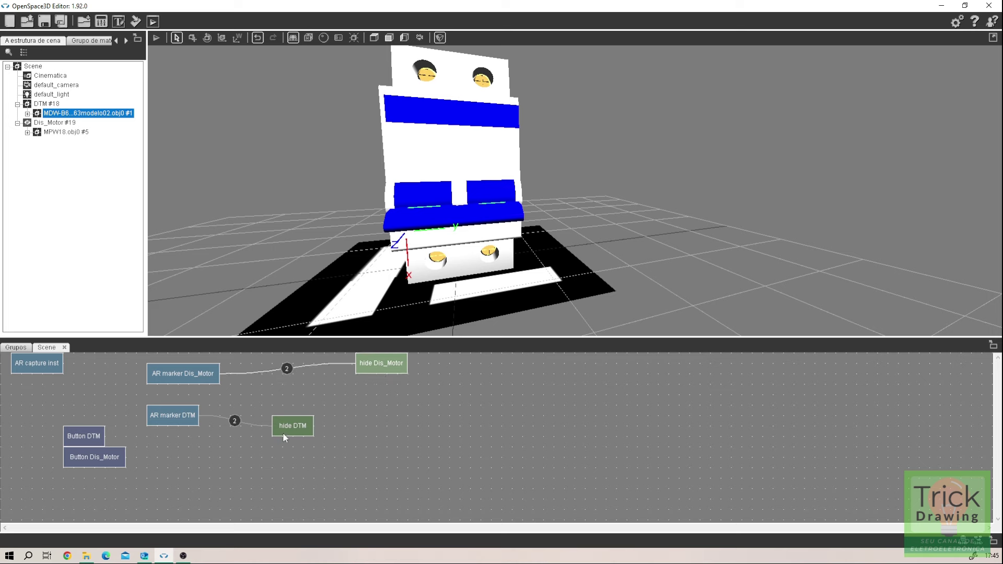
{"action": "mouse_move", "coordinate": [283, 432]}
{"action": "left_mouse_down"}
{"action": "mouse_move", "coordinate": [381, 413]}
{"action": "mouse_move", "coordinate": [372, 409]}
{"action": "left_mouse_up"}
{"action": "mouse_move", "coordinate": [193, 418]}
{"action": "left_mouse_down"}
{"action": "mouse_move", "coordinate": [275, 417]}
{"action": "mouse_move", "coordinate": [273, 408]}
{"action": "left_mouse_up"}
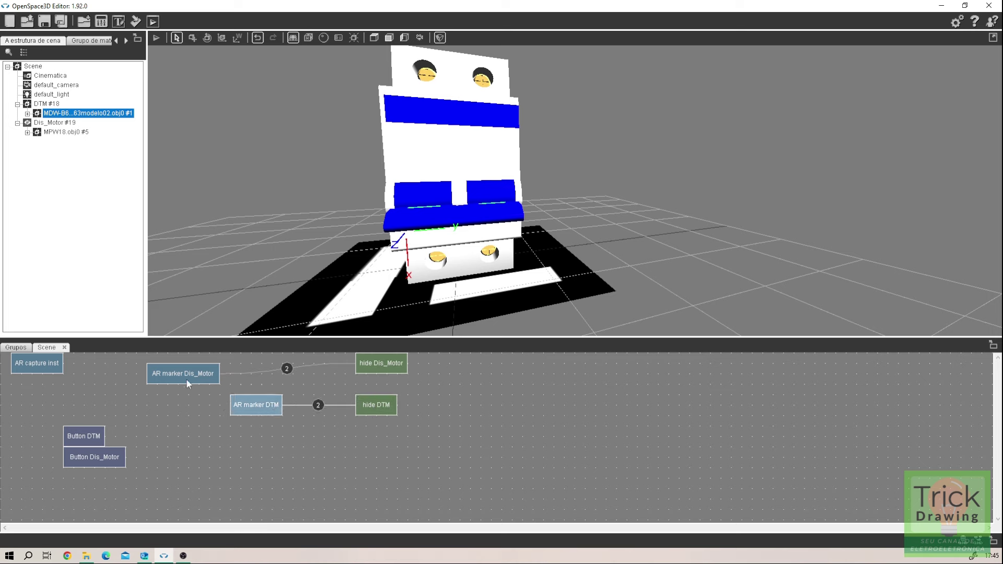
{"action": "left_click_drag", "start_coordinate": [186, 378], "coordinate": [259, 368]}
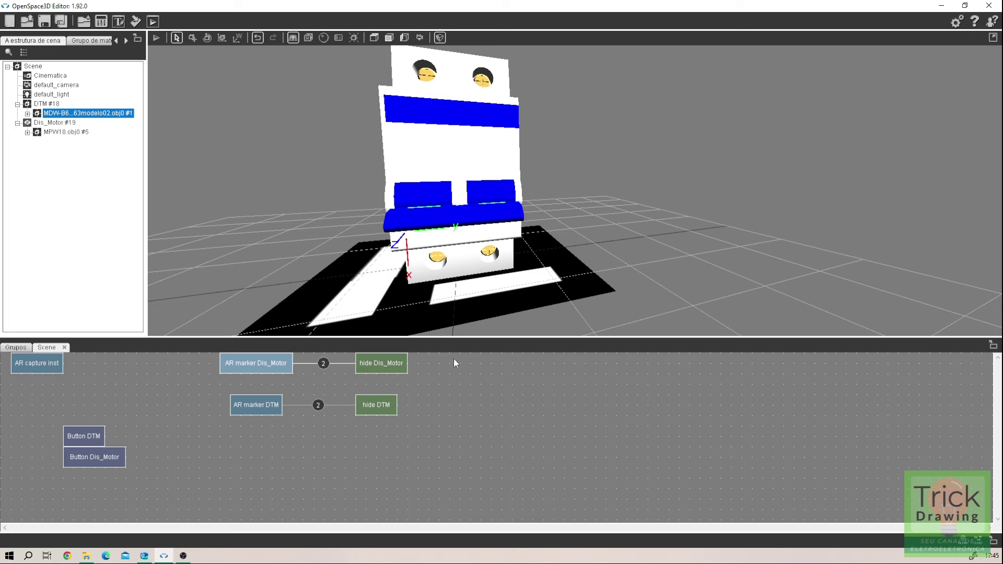
{"action": "left_click_drag", "start_coordinate": [269, 407], "coordinate": [258, 430]}
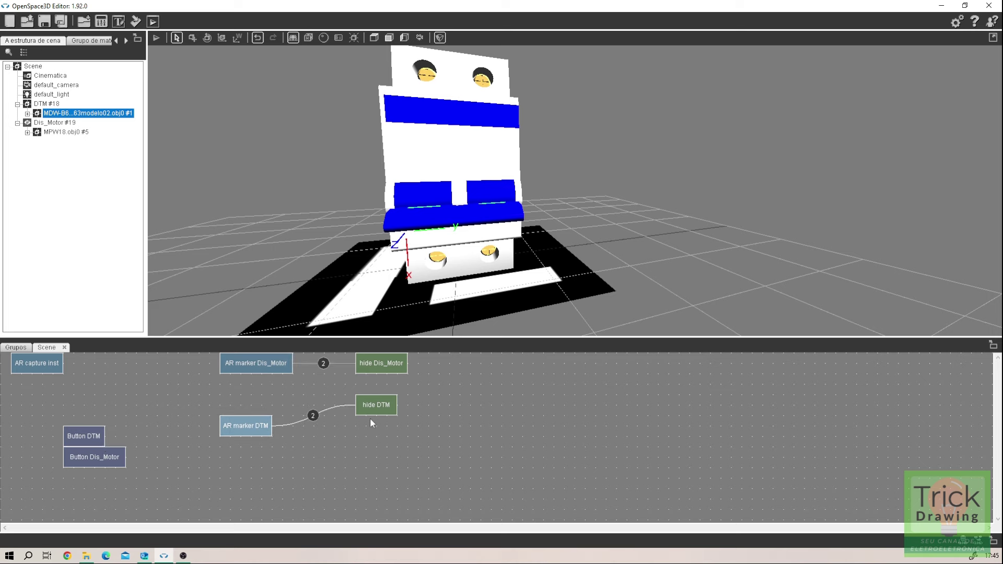
{"action": "left_click_drag", "start_coordinate": [381, 411], "coordinate": [381, 422]}
{"action": "left_click_drag", "start_coordinate": [286, 370], "coordinate": [285, 381]}
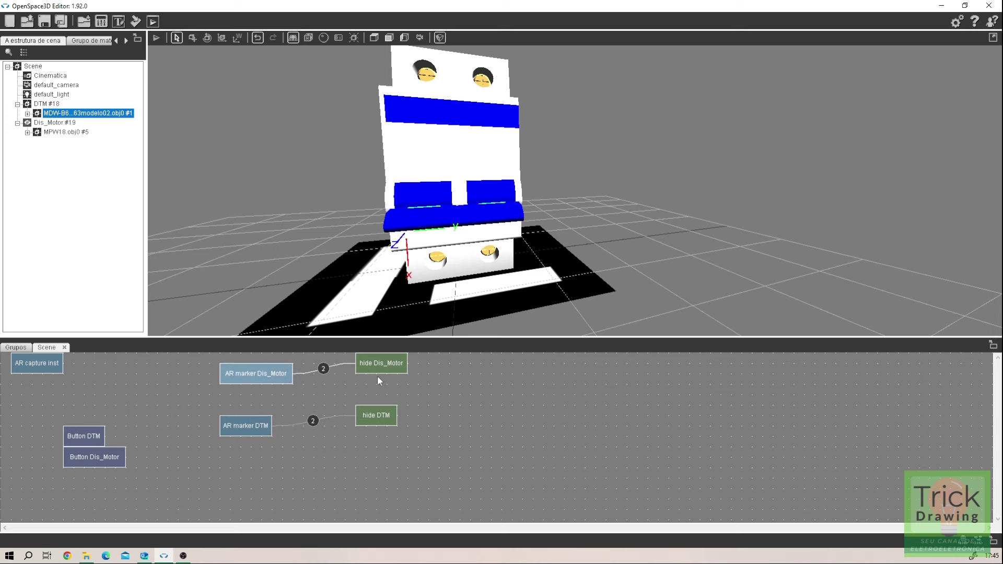
{"action": "left_click_drag", "start_coordinate": [380, 365], "coordinate": [384, 375]}
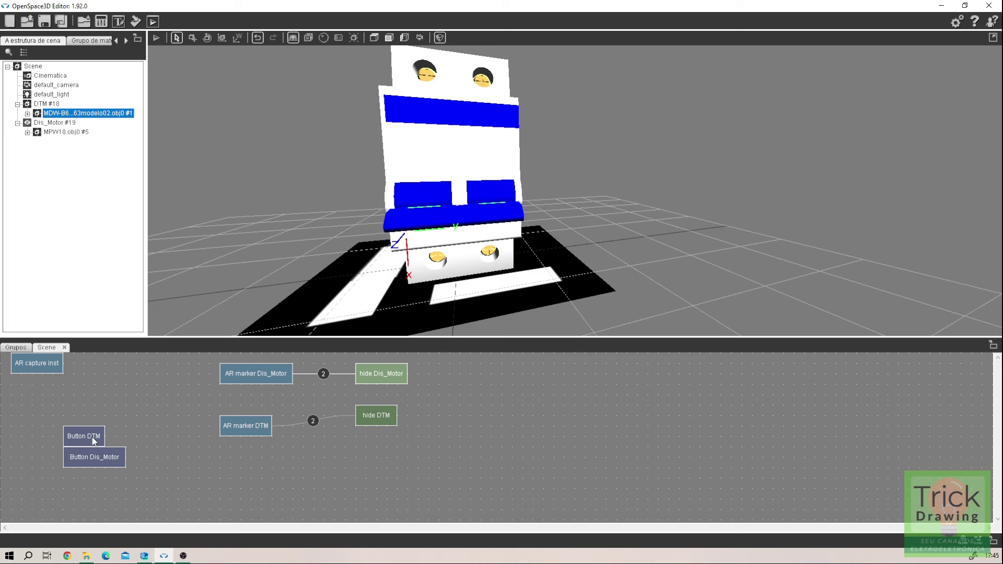
{"action": "left_click_drag", "start_coordinate": [99, 443], "coordinate": [99, 412]}
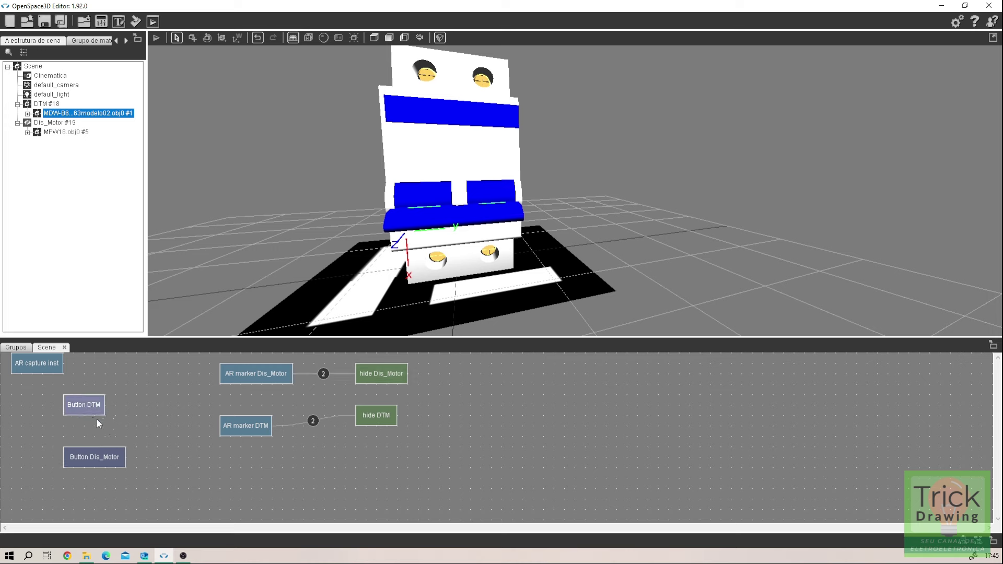
Step: Link the LeftClick event of Button DTM to the Enable action of AR marker DTM, and align hide DTM level with its marker
{"action": "right_click", "coordinate": [89, 405]}
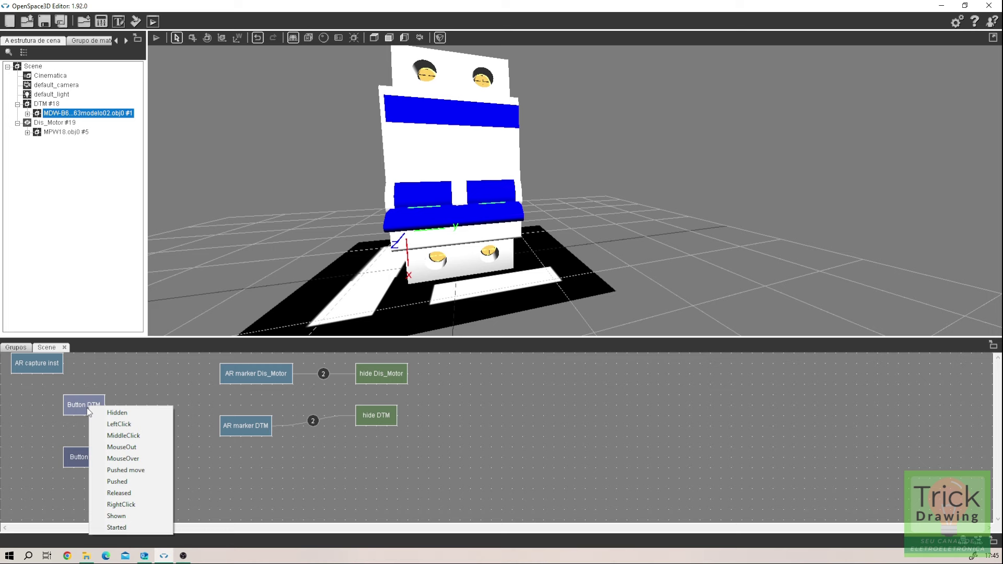
{"action": "left_click", "coordinate": [120, 423]}
{"action": "left_click", "coordinate": [250, 430]}
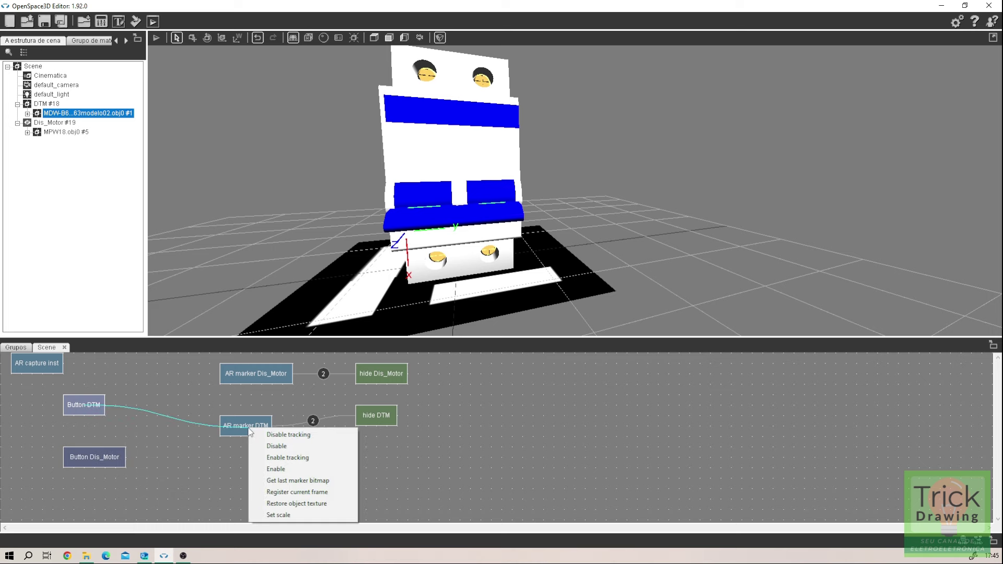
{"action": "left_click", "coordinate": [268, 470]}
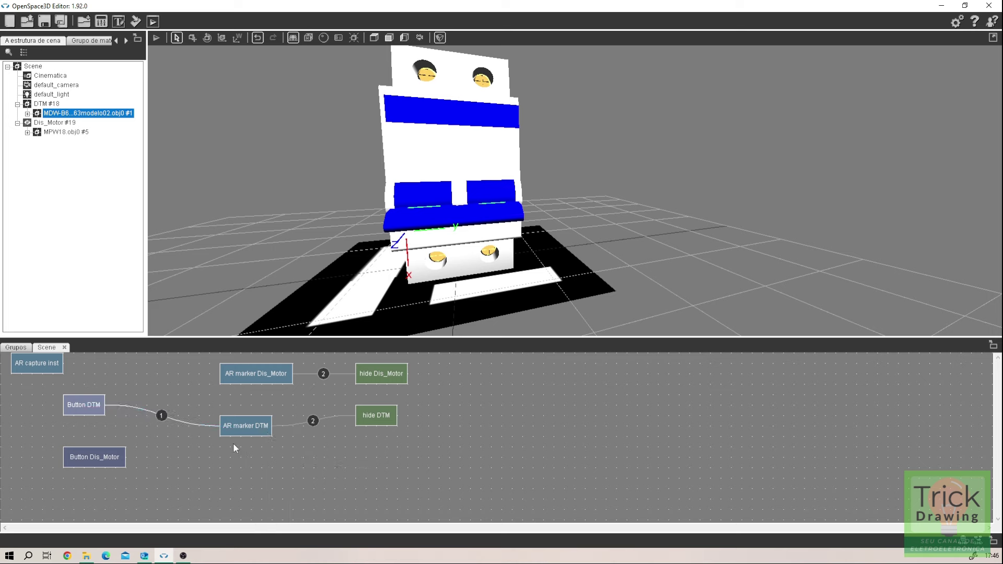
{"action": "left_click_drag", "start_coordinate": [377, 416], "coordinate": [383, 424]}
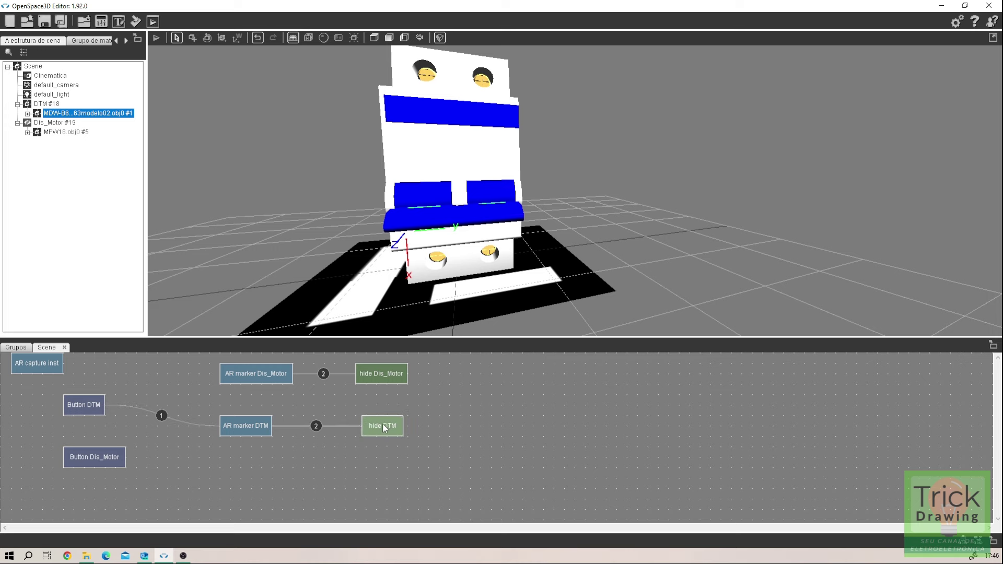
Step: Link the LeftClick event of Button DTM to the Disable action of AR marker Dis_Motor
{"action": "left_click", "coordinate": [88, 404]}
{"action": "left_click", "coordinate": [102, 424]}
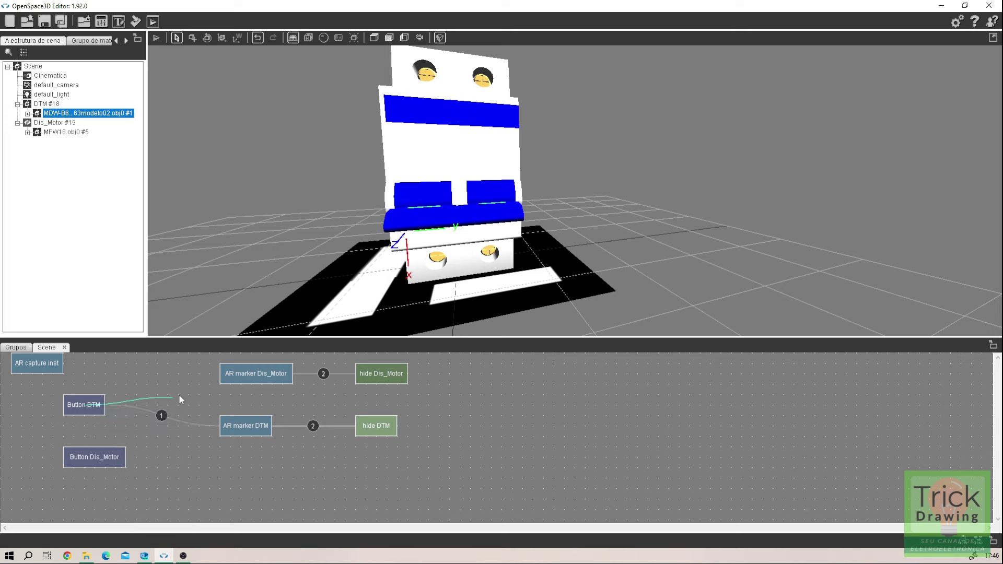
{"action": "left_click", "coordinate": [230, 375]}
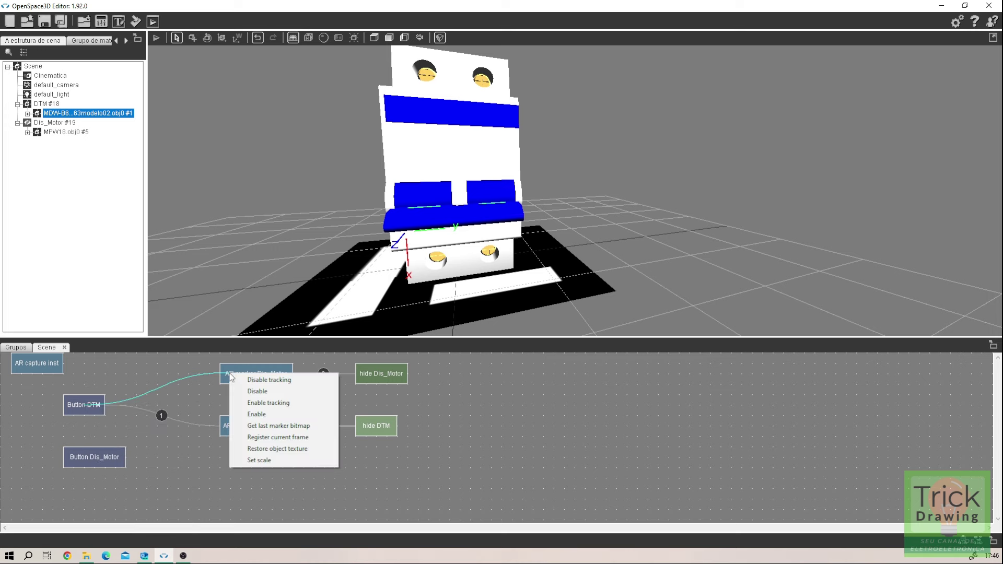
{"action": "left_click", "coordinate": [277, 392]}
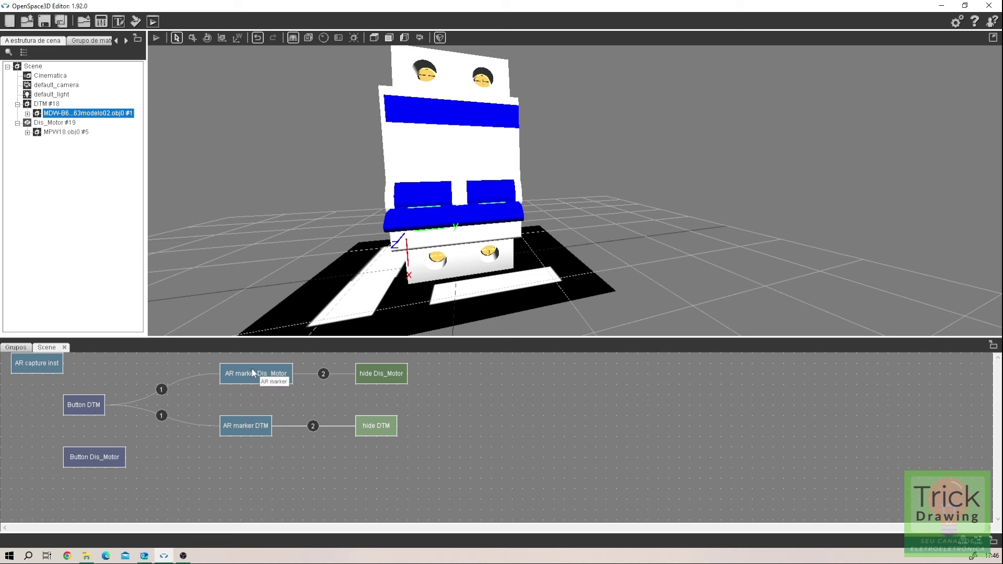
Step: Move Button Dis_Motor above Button DTM and link its LeftClick event to the Enable action of AR marker Dis_Motor
{"action": "left_click_drag", "start_coordinate": [118, 455], "coordinate": [121, 364]}
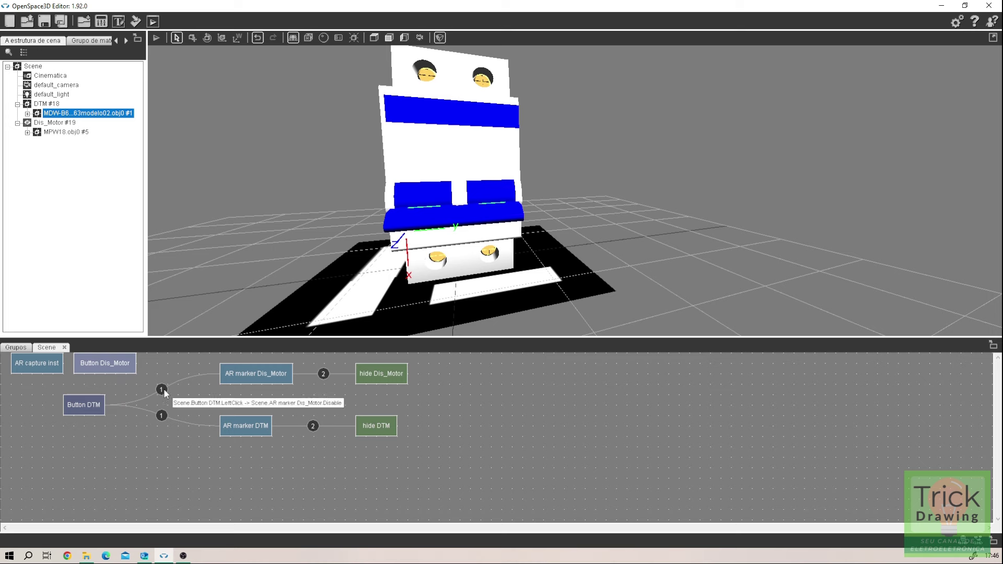
{"action": "right_click", "coordinate": [116, 367]}
{"action": "left_click", "coordinate": [146, 385]}
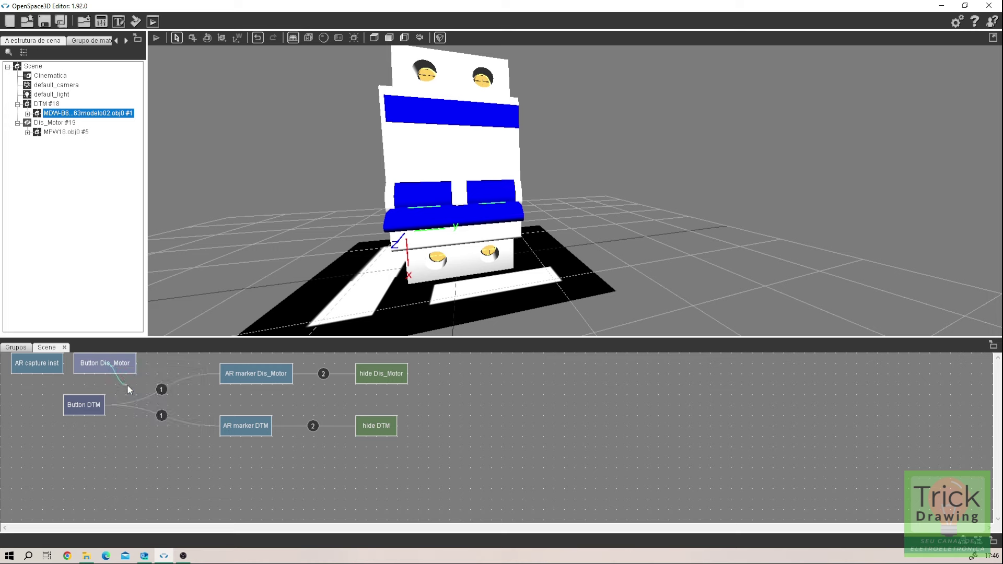
{"action": "left_click", "coordinate": [260, 375]}
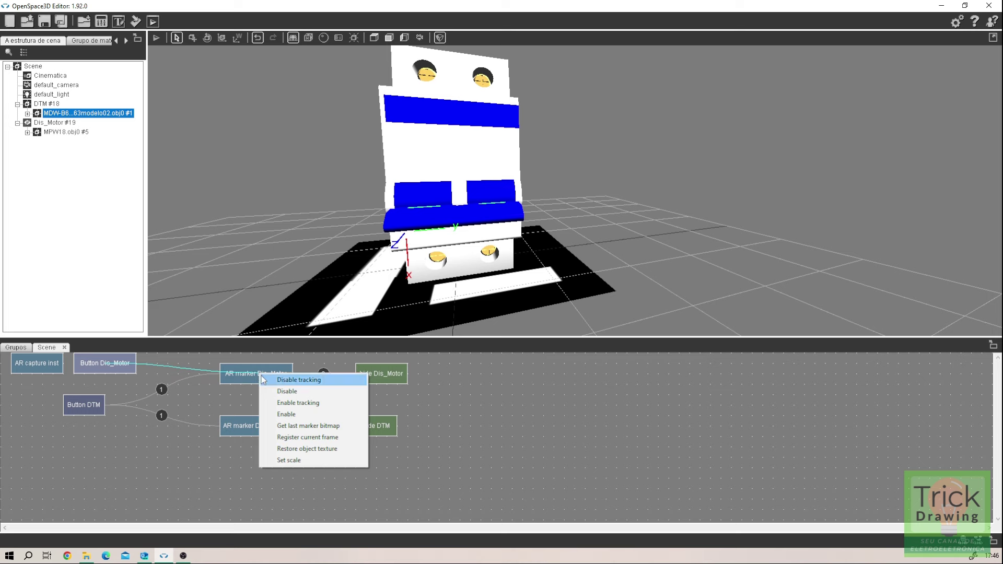
{"action": "left_click", "coordinate": [285, 415]}
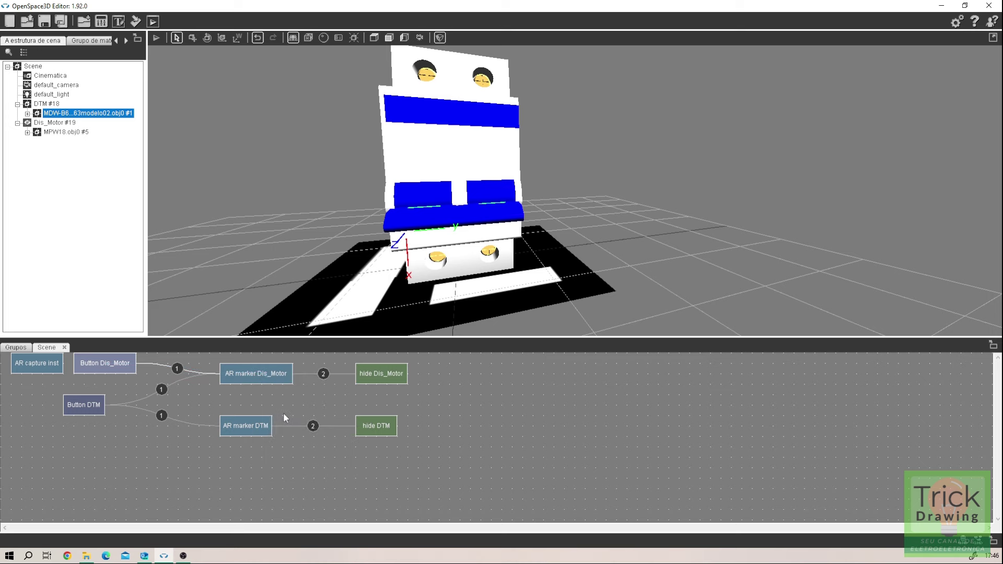
Step: Link the LeftClick event of Button Dis_Motor to the Disable action of AR marker DTM
{"action": "right_click", "coordinate": [140, 366]}
{"action": "left_click", "coordinate": [154, 383]}
{"action": "left_click", "coordinate": [246, 428]}
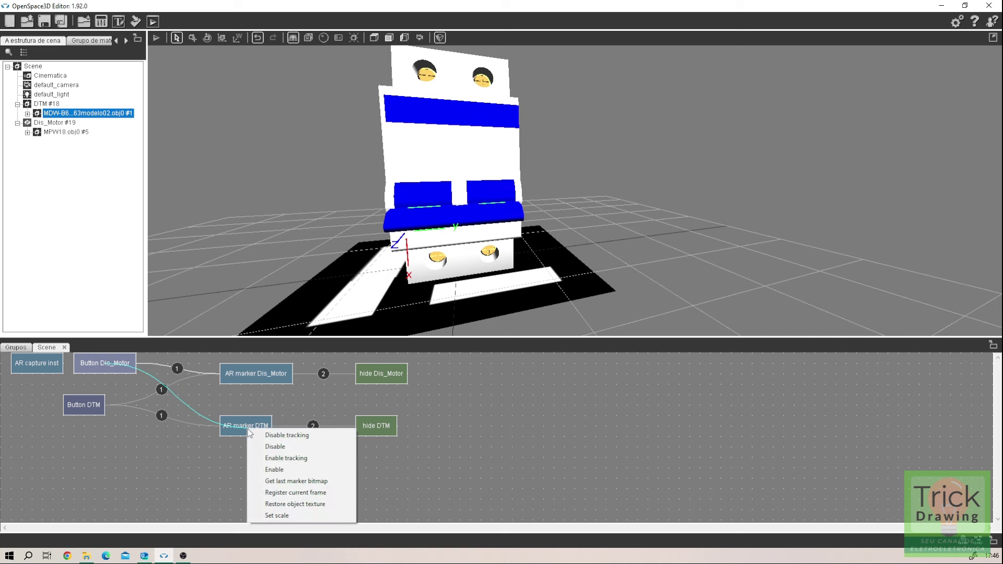
{"action": "left_click", "coordinate": [271, 447]}
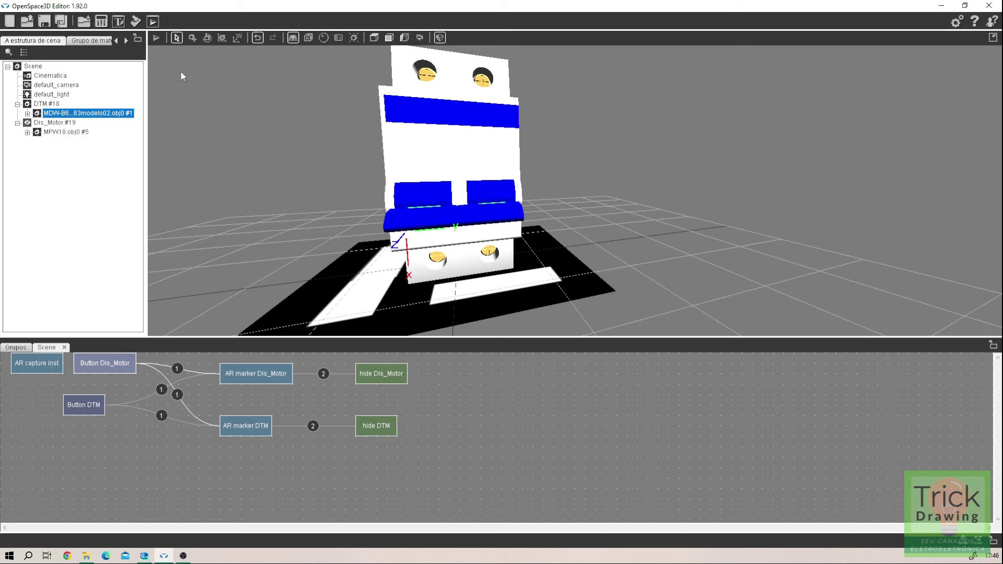
Step: Change the Y position of Button DTM so it sits below the Disjuntor Motor button in the 3D view, and apply it
{"action": "double_click", "coordinate": [97, 409]}
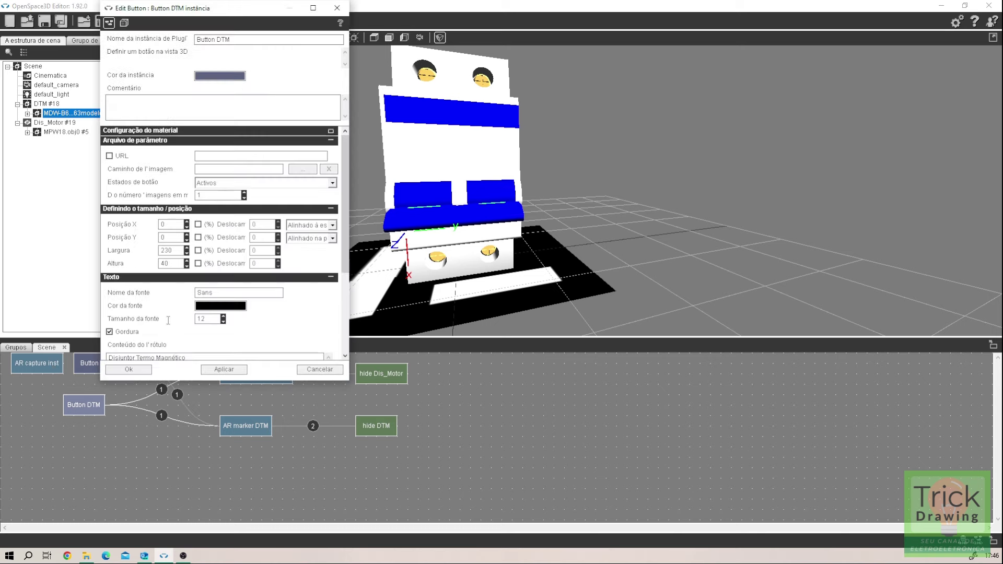
{"action": "left_click_drag", "start_coordinate": [176, 238], "coordinate": [142, 242]}
{"action": "left_click", "coordinate": [230, 370]}
{"action": "left_click", "coordinate": [135, 370]}
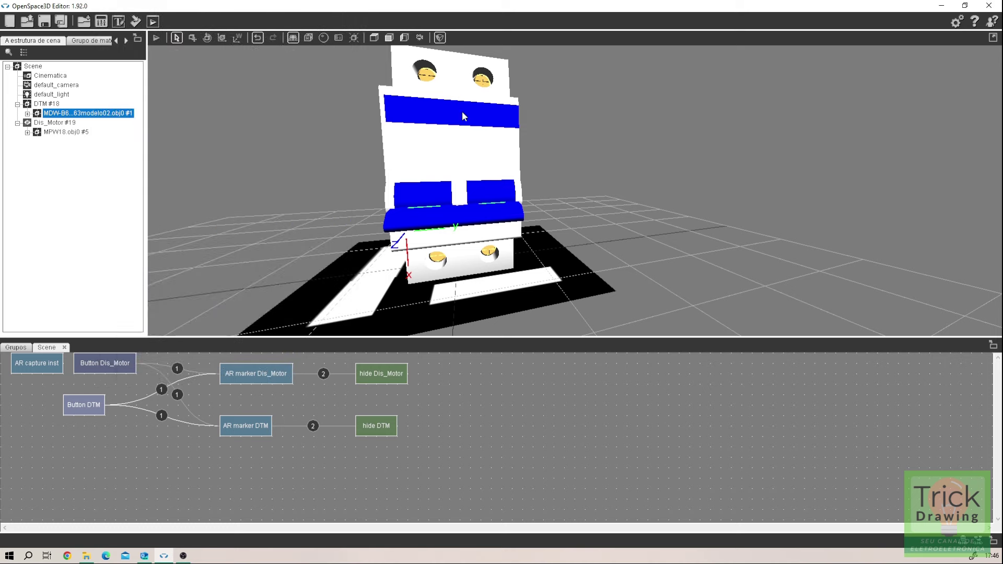
Step: Play the scene and test the Disjuntor Termo Magnético and Disjuntor Motor buttons with the AR marker in view
{"action": "left_click", "coordinate": [155, 38]}
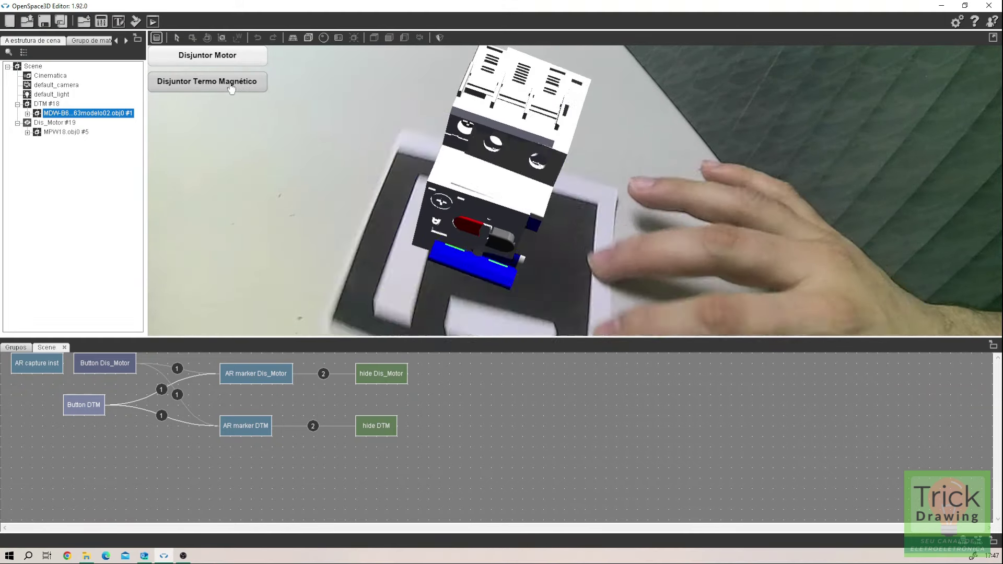
{"action": "left_click", "coordinate": [231, 88]}
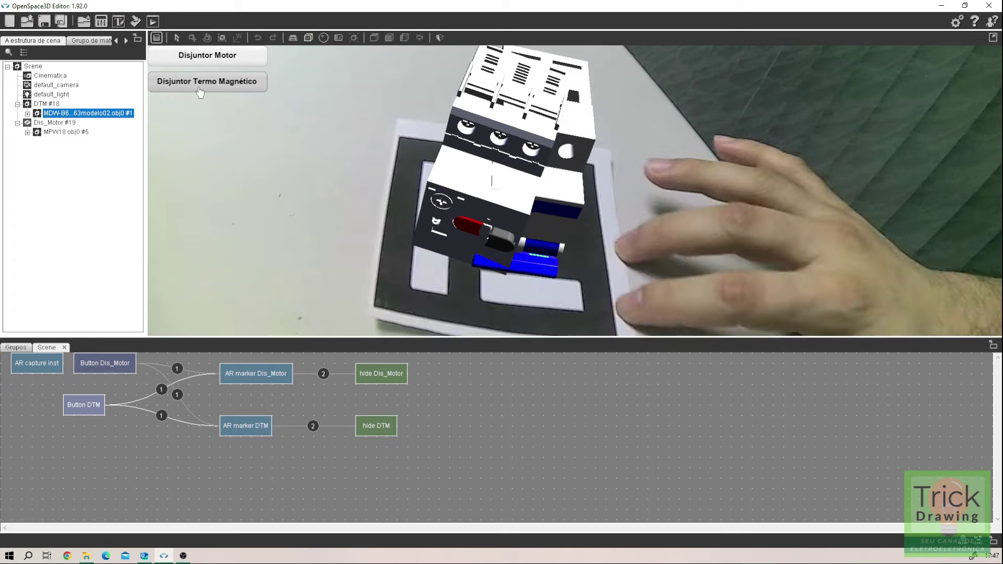
{"action": "left_click", "coordinate": [251, 61]}
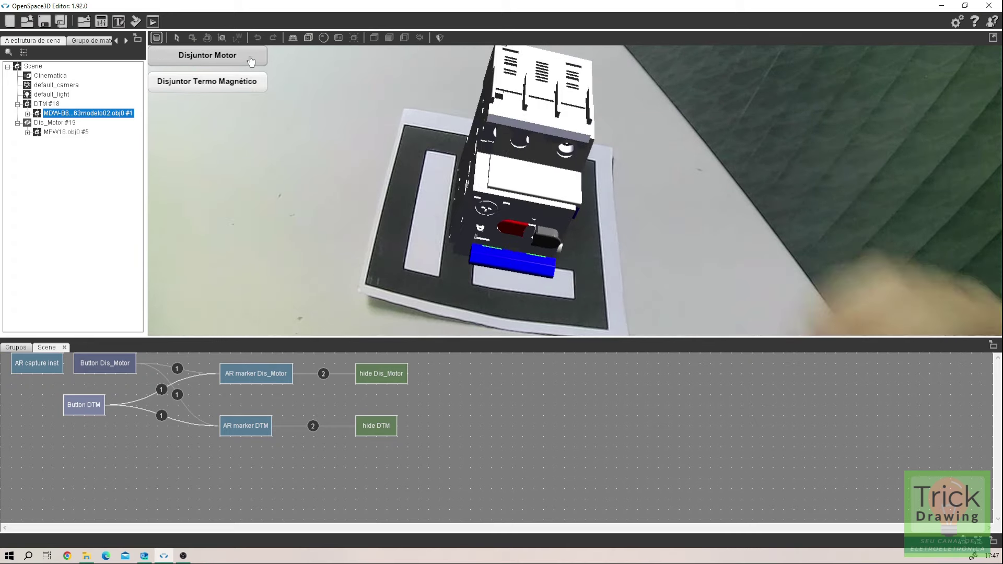
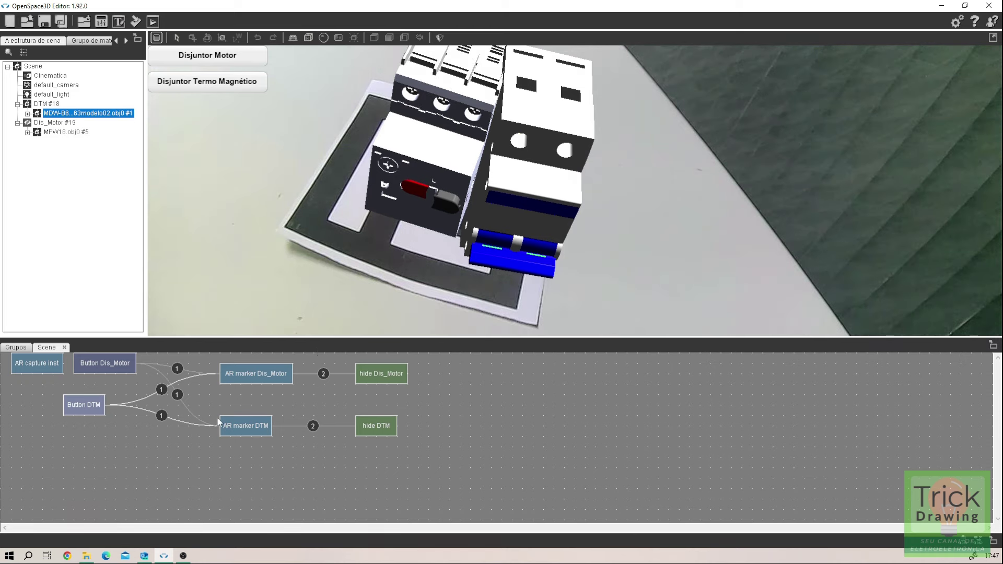
Step: Move Button DTM further down and link its LeftClick event to the Hide action of hide Dis_Motor
{"action": "left_click_drag", "start_coordinate": [101, 407], "coordinate": [95, 449]}
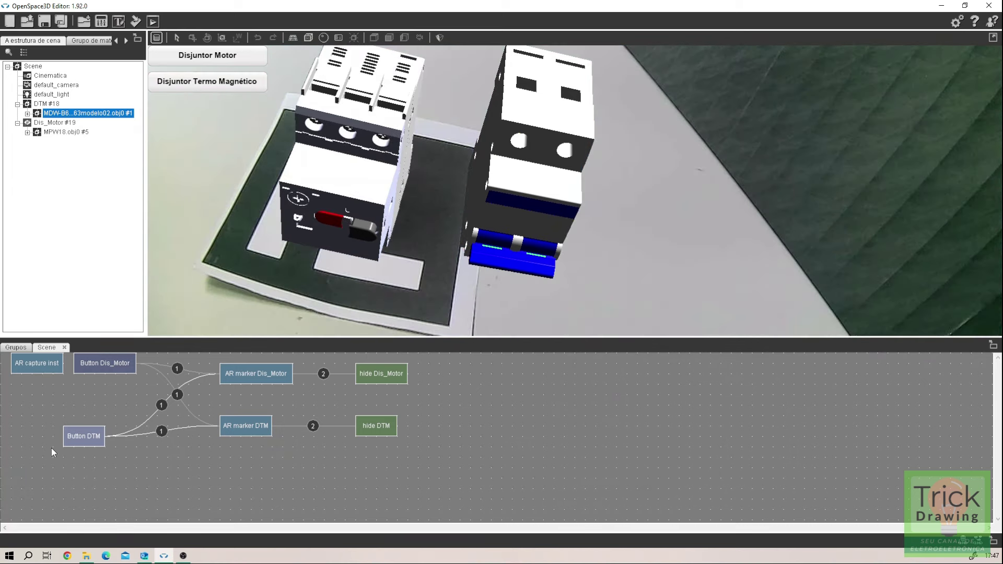
{"action": "right_click", "coordinate": [83, 440]}
{"action": "left_click", "coordinate": [128, 331]}
{"action": "left_click", "coordinate": [378, 373]}
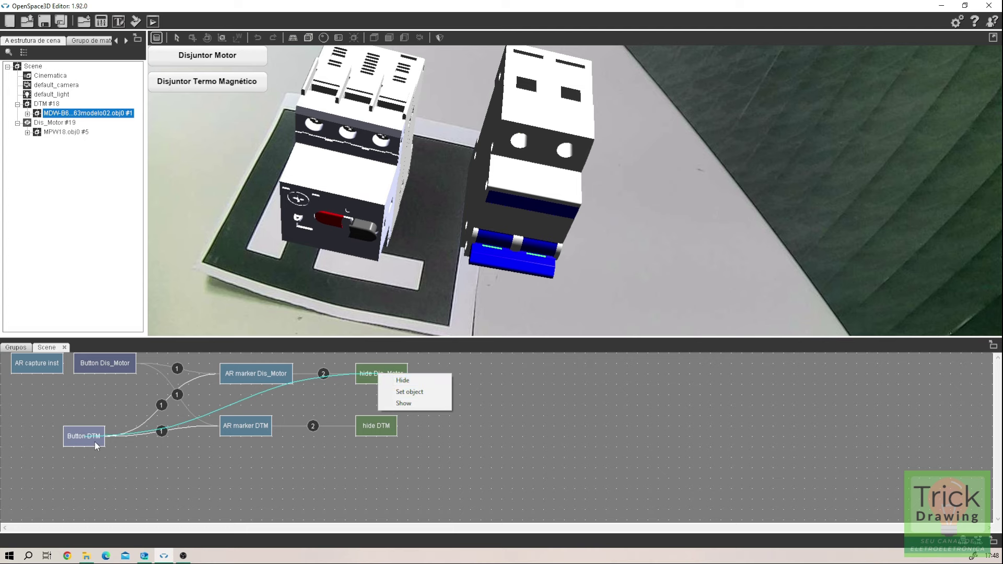
{"action": "left_click", "coordinate": [415, 380]}
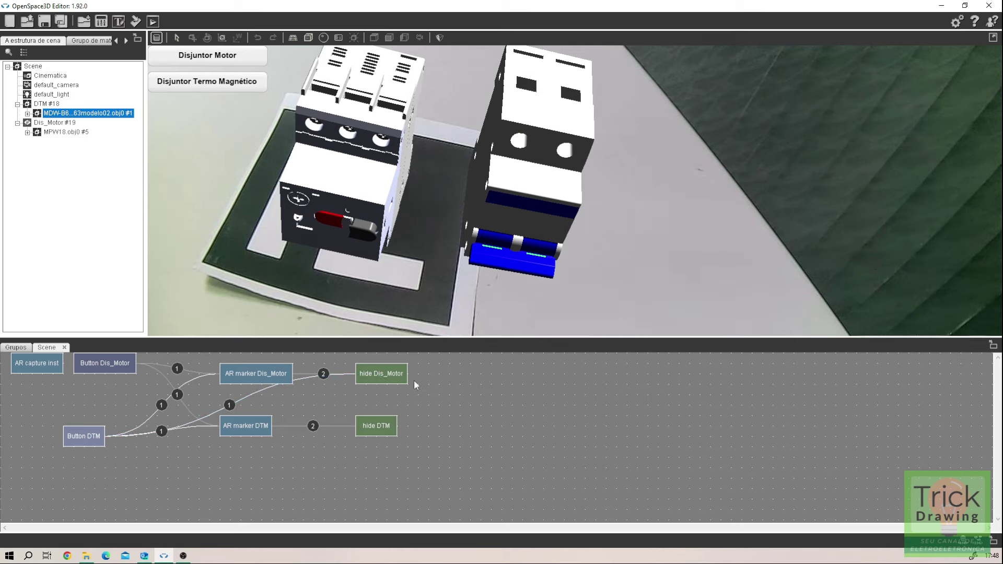
Step: Link the LeftClick event of Button Dis_Motor to the Hide action of hide DTM
{"action": "right_click", "coordinate": [109, 362]}
{"action": "left_click", "coordinate": [120, 386]}
{"action": "left_click", "coordinate": [374, 429]}
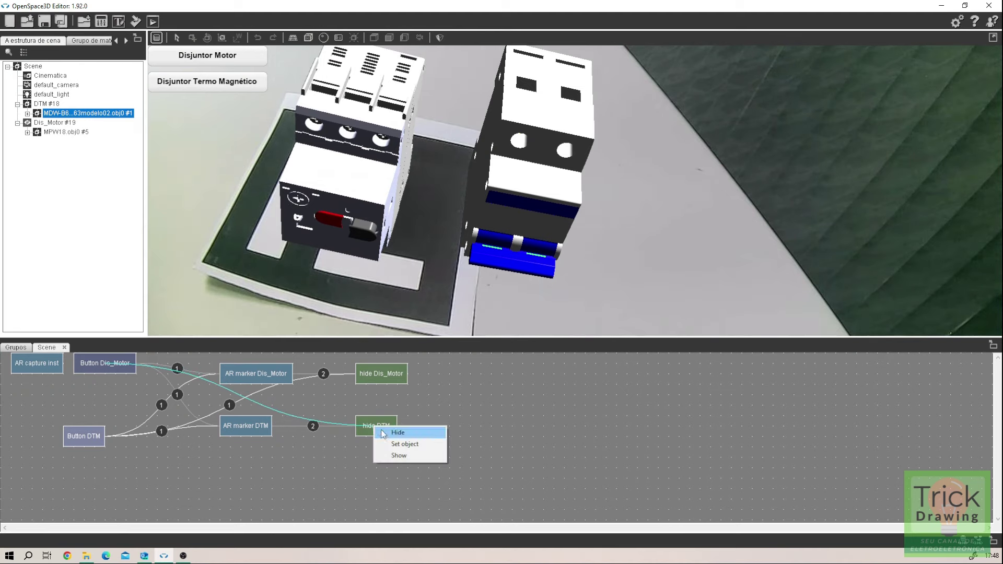
{"action": "left_click", "coordinate": [385, 433]}
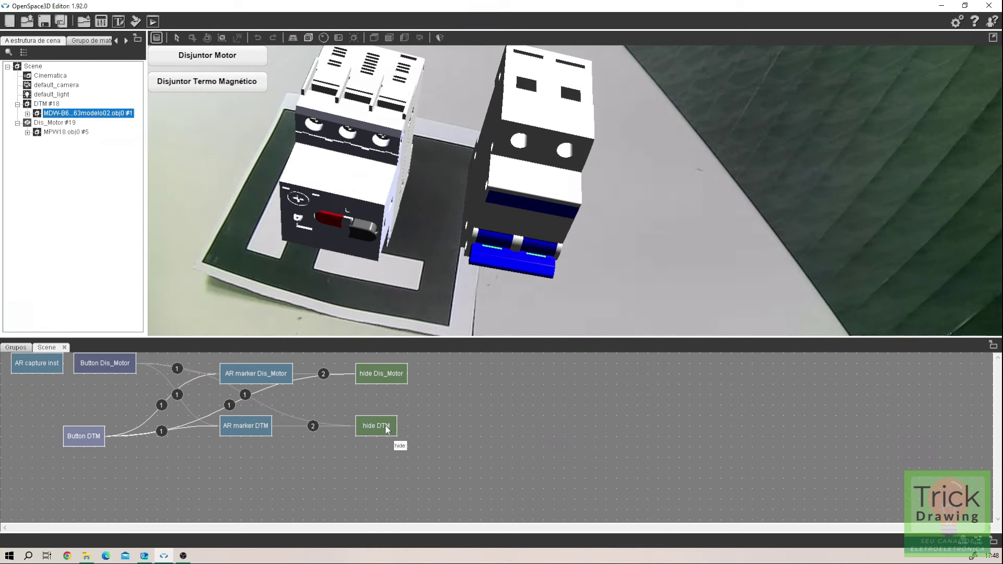
Step: Test switching between the two models with the Disjuntor Motor and Disjuntor Termo Magnético buttons, then stop the scene playback
{"action": "left_click", "coordinate": [234, 58]}
{"action": "left_click", "coordinate": [235, 84]}
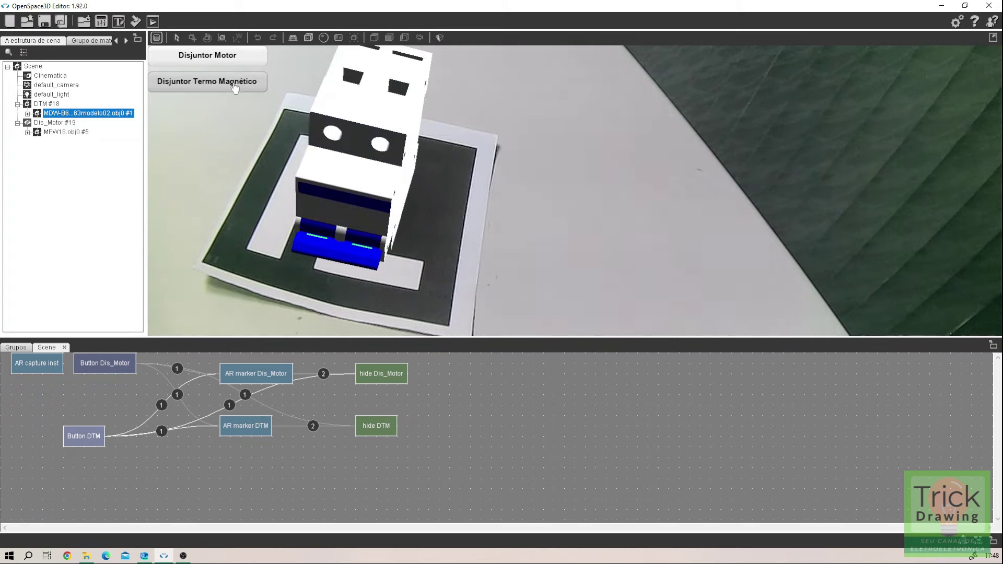
{"action": "left_click", "coordinate": [235, 61]}
{"action": "left_click", "coordinate": [233, 85]}
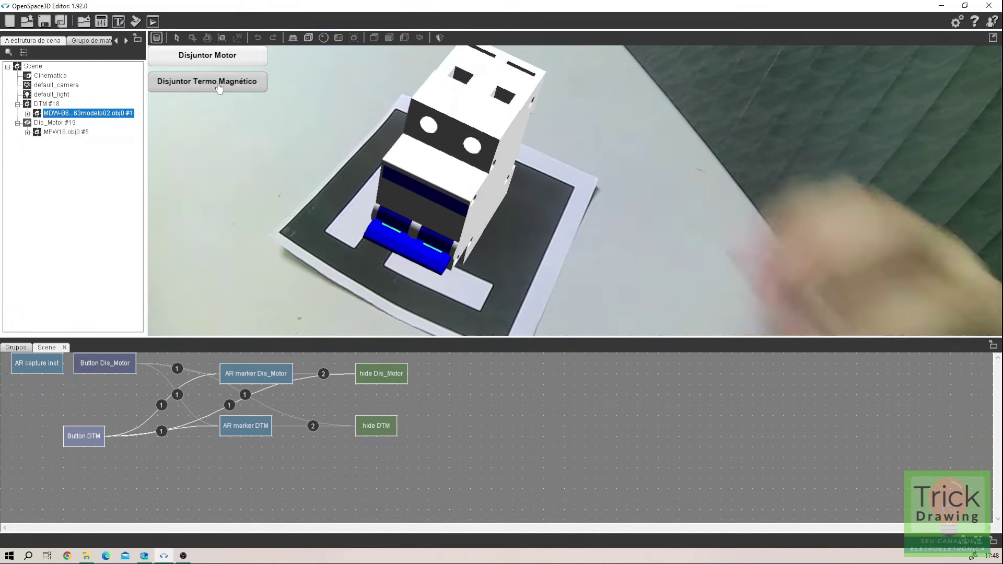
{"action": "left_click", "coordinate": [245, 63]}
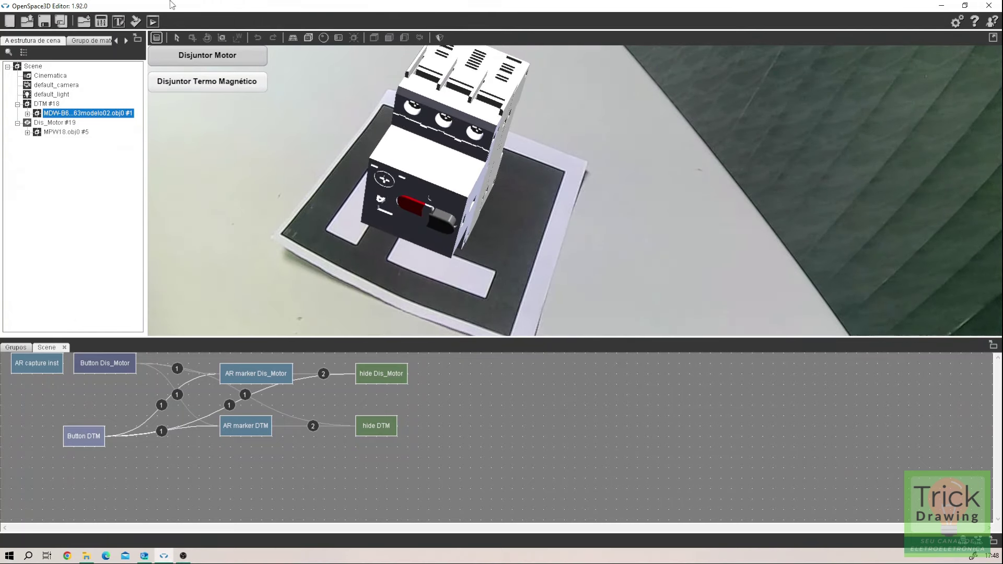
{"action": "left_click", "coordinate": [157, 38]}
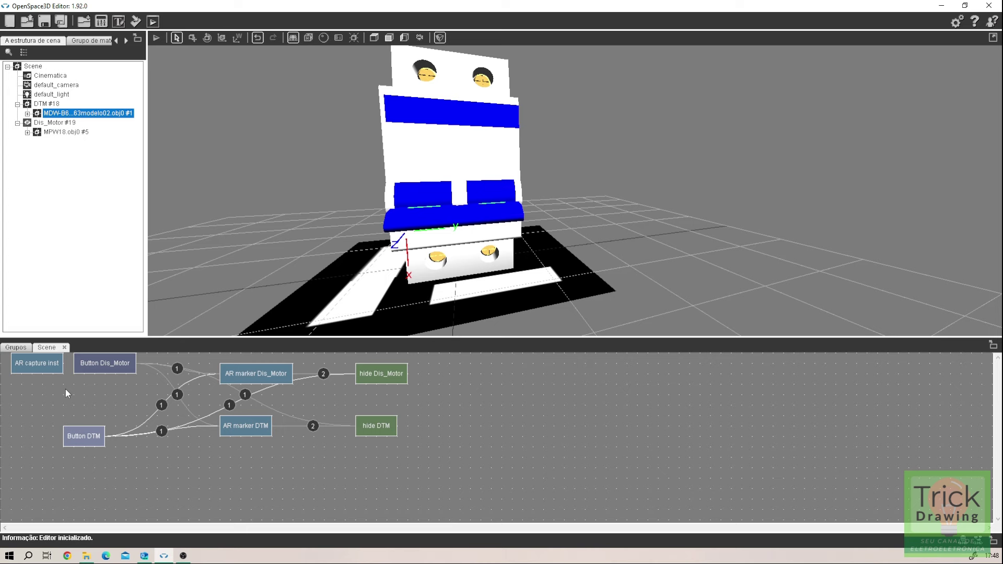
Step: Add a Rotate object plugIT in the empty area beside hide DTM and name it rotate Dis_Motor
{"action": "right_click", "coordinate": [468, 429]}
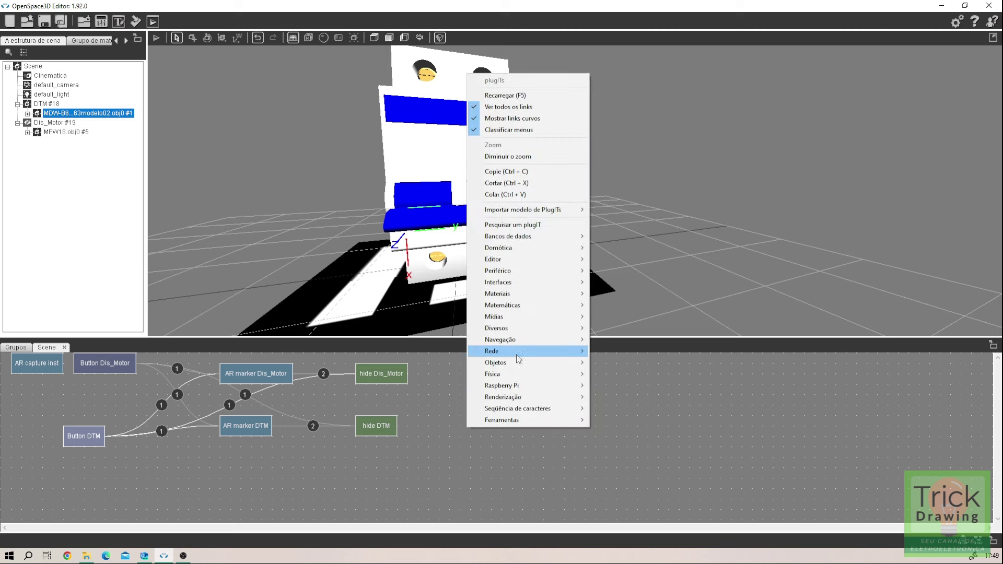
{"action": "mouse_move", "coordinate": [511, 362]}
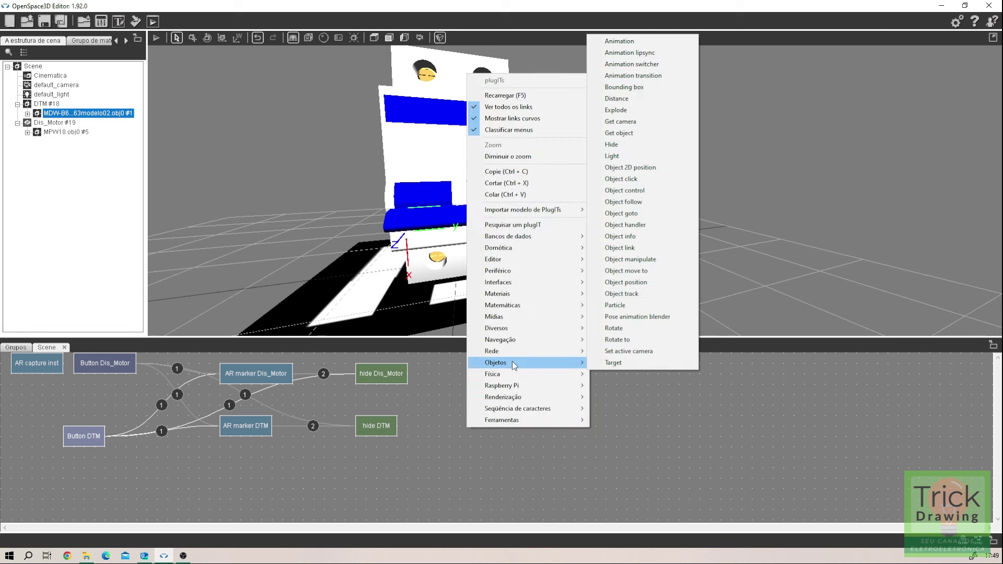
{"action": "left_click", "coordinate": [634, 328]}
{"action": "left_click_drag", "start_coordinate": [753, 151], "coordinate": [706, 258]}
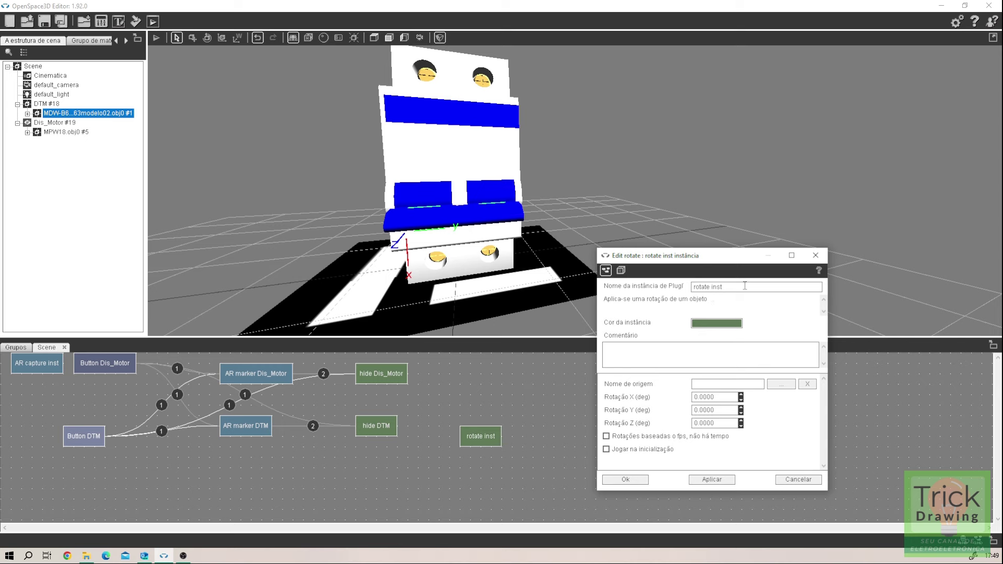
{"action": "left_click_drag", "start_coordinate": [745, 285], "coordinate": [713, 287]}
{"action": "type", "text": "dis"}
{"action": "key", "text": "BackSpace"}
{"action": "key", "text": "BackSpace"}
{"action": "key", "text": "BackSpace"}
{"action": "type", "text": "Dis_Moto"}
Step: Choose the Dis_Motor node as the source object of the rotate Dis_Motor plugIT
{"action": "left_click", "coordinate": [779, 385]}
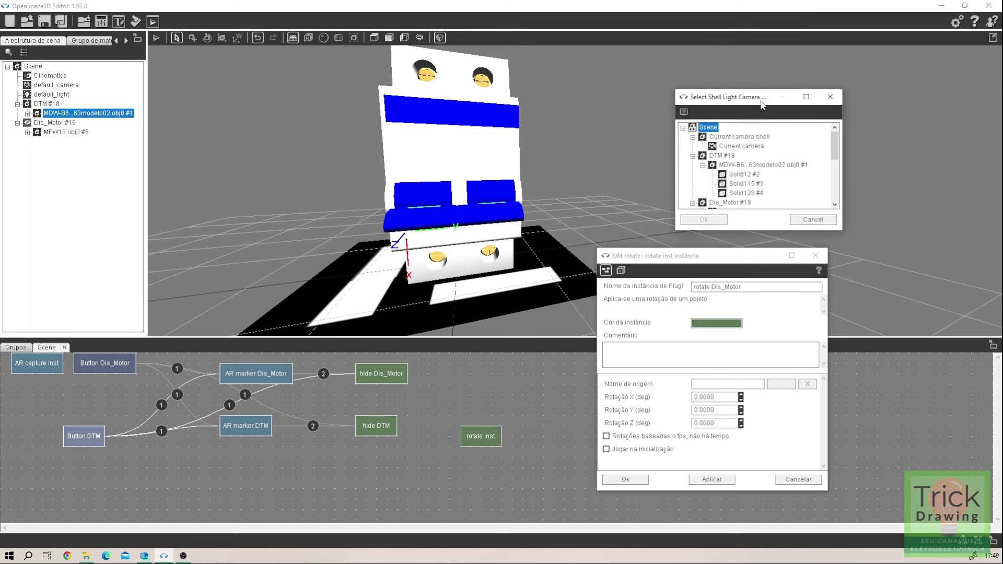
{"action": "left_click", "coordinate": [692, 156]}
{"action": "left_click", "coordinate": [693, 166]}
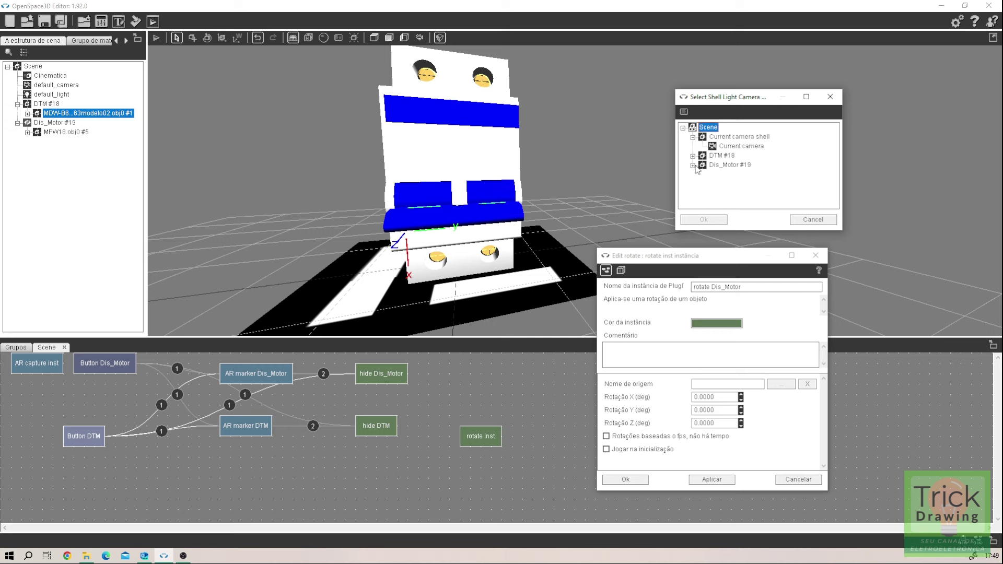
{"action": "left_click", "coordinate": [722, 167]}
{"action": "left_click", "coordinate": [708, 220]}
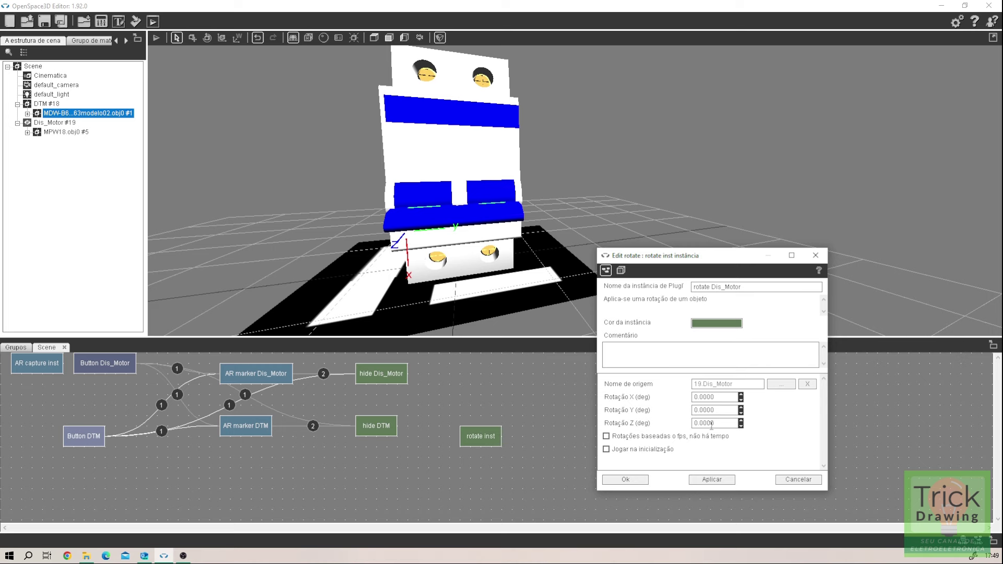
Step: Set the Z rotation of rotate Dis_Motor to 1 degree and apply the settings
{"action": "left_click_drag", "start_coordinate": [699, 424], "coordinate": [682, 416]}
{"action": "type", "text": "1"}
{"action": "left_click", "coordinate": [706, 480]}
{"action": "left_click", "coordinate": [613, 480]}
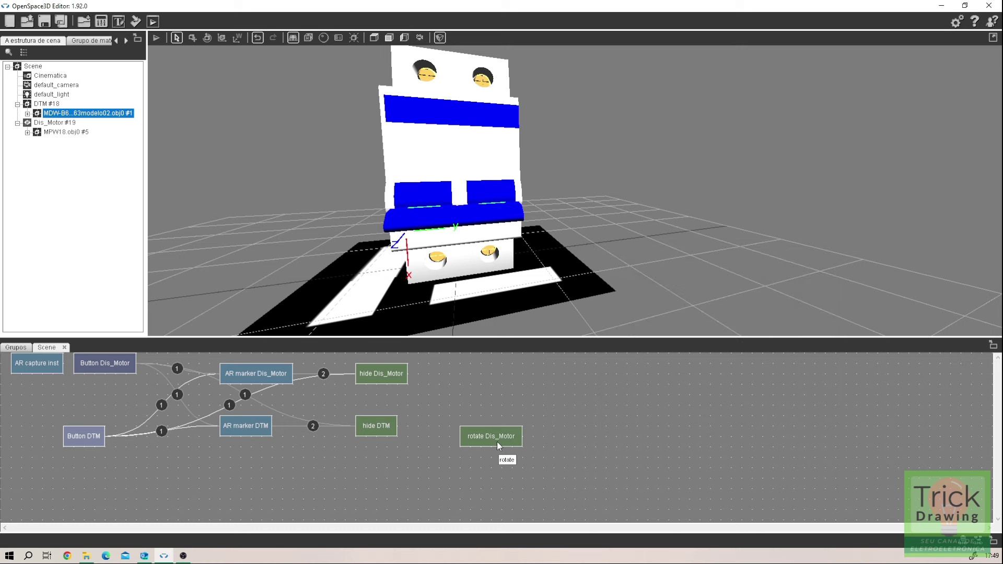
Step: Duplicate the rotate Dis_Motor plugIT, place the copy beside hide DTM, and rename it rotate DTM
{"action": "mouse_move", "coordinate": [497, 438]}
{"action": "left_mouse_down"}
{"action": "mouse_move", "coordinate": [496, 378]}
{"action": "mouse_move", "coordinate": [490, 424]}
{"action": "mouse_move", "coordinate": [500, 431]}
{"action": "left_mouse_up"}
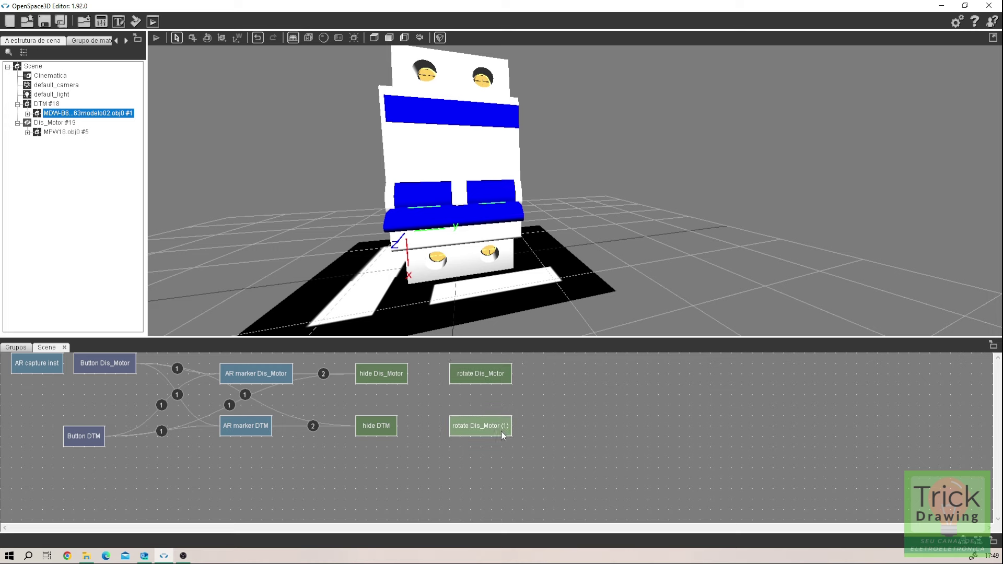
{"action": "double_click", "coordinate": [500, 428]}
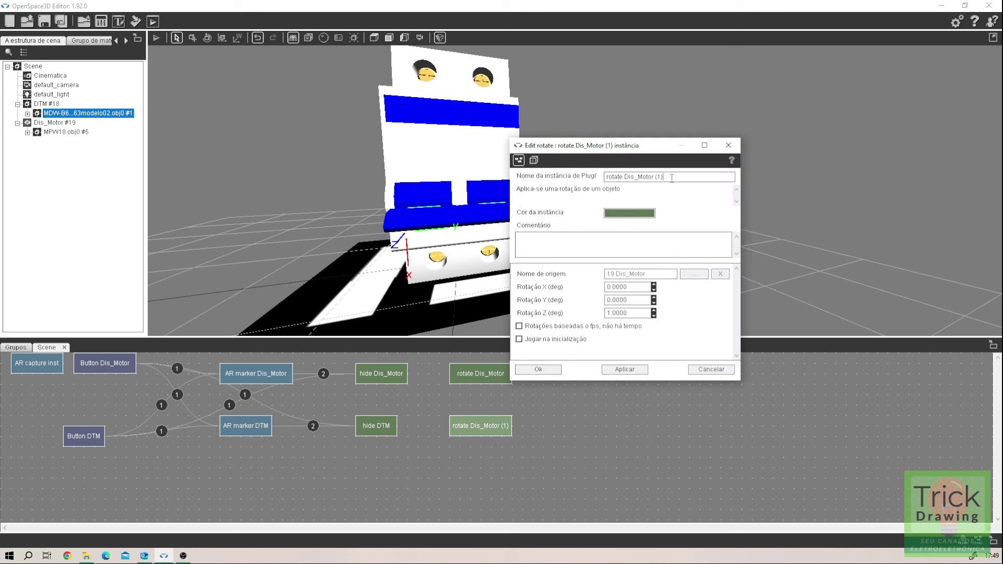
{"action": "left_click_drag", "start_coordinate": [672, 178], "coordinate": [630, 187]}
{"action": "type", "text": "TM"}
Step: Choose the DTM node as the source object of the rotate DTM plugIT and apply the settings
{"action": "left_click", "coordinate": [702, 274]}
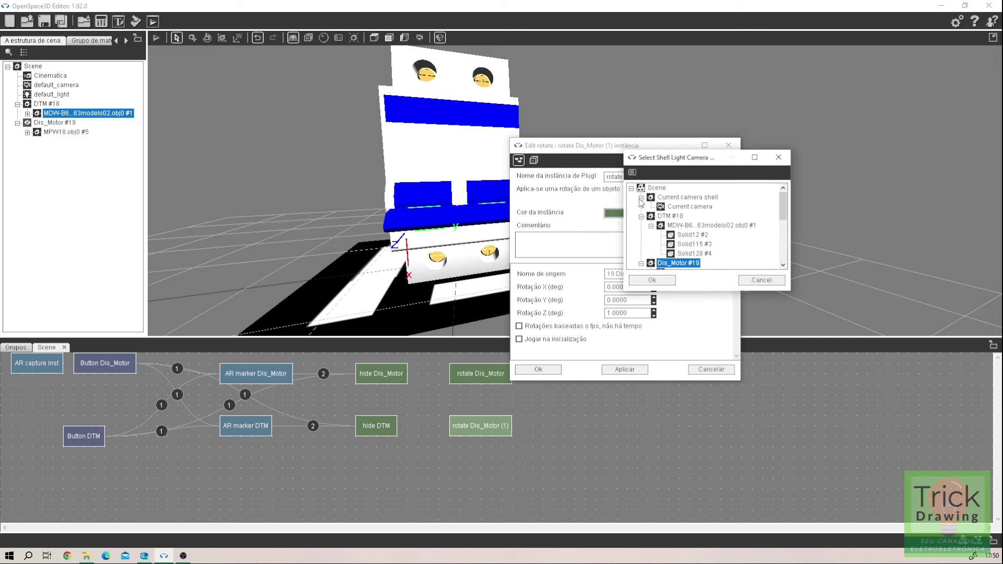
{"action": "left_click", "coordinate": [641, 216]}
{"action": "left_click", "coordinate": [641, 225]}
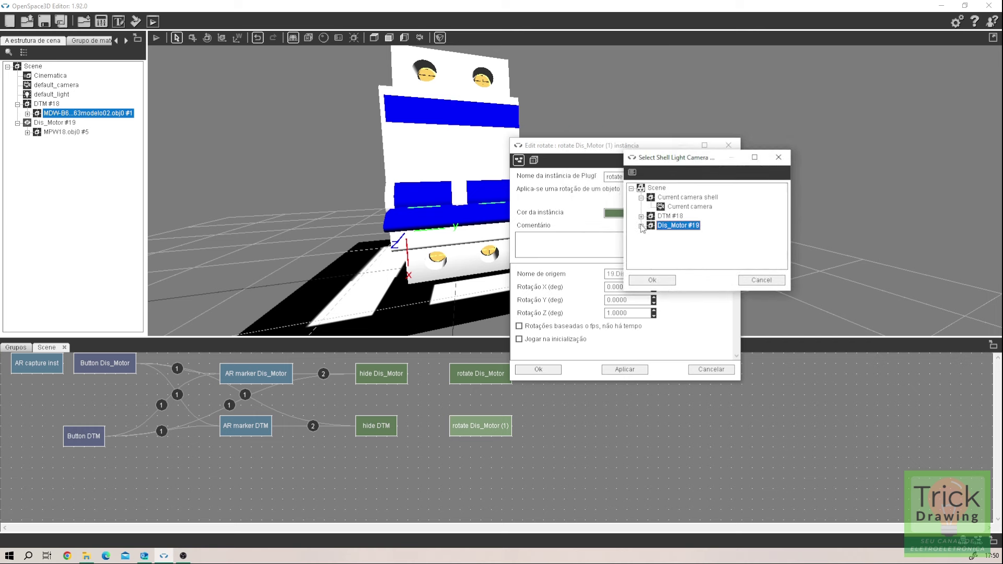
{"action": "left_click", "coordinate": [651, 216]}
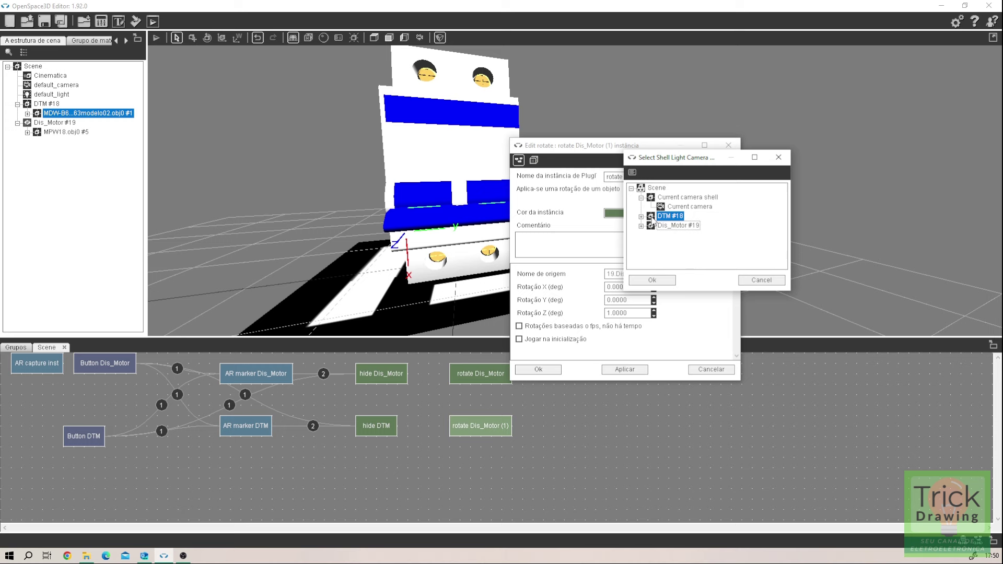
{"action": "left_click", "coordinate": [666, 282]}
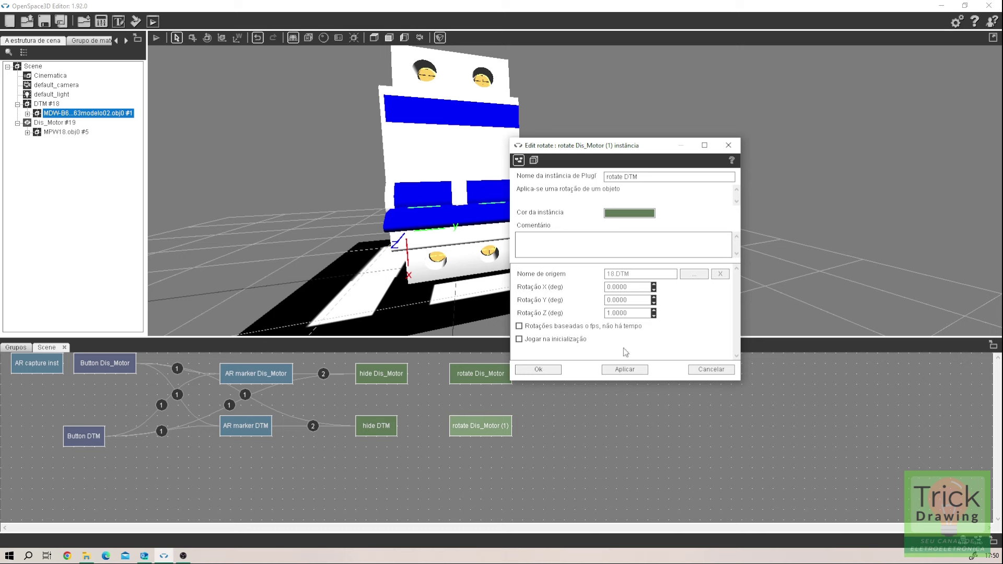
{"action": "left_click", "coordinate": [620, 372]}
{"action": "left_click", "coordinate": [537, 370]}
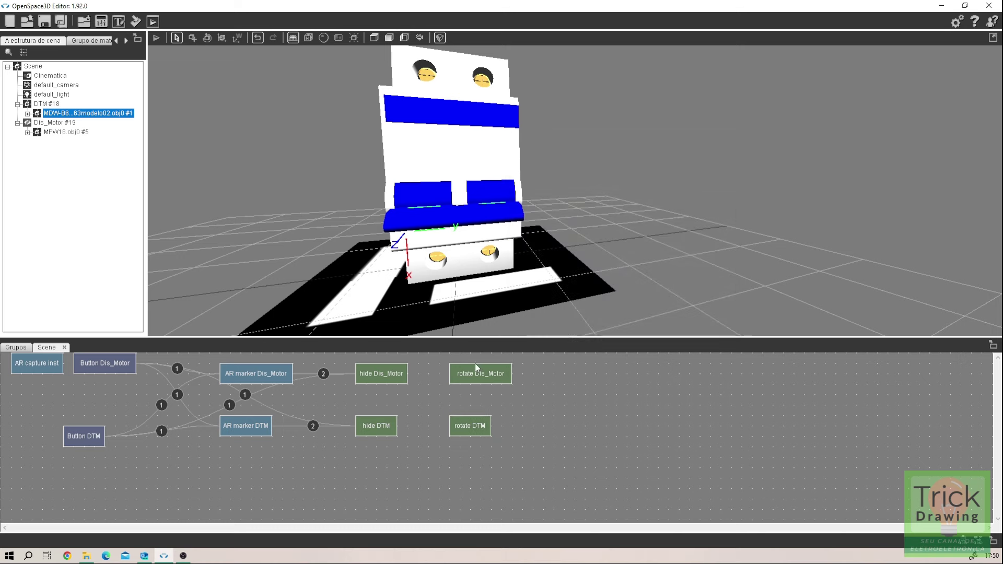
Step: Check the settings of the rotate Dis_Motor plugIT and move its block slightly farther from hide Dis_Motor
{"action": "double_click", "coordinate": [497, 378]}
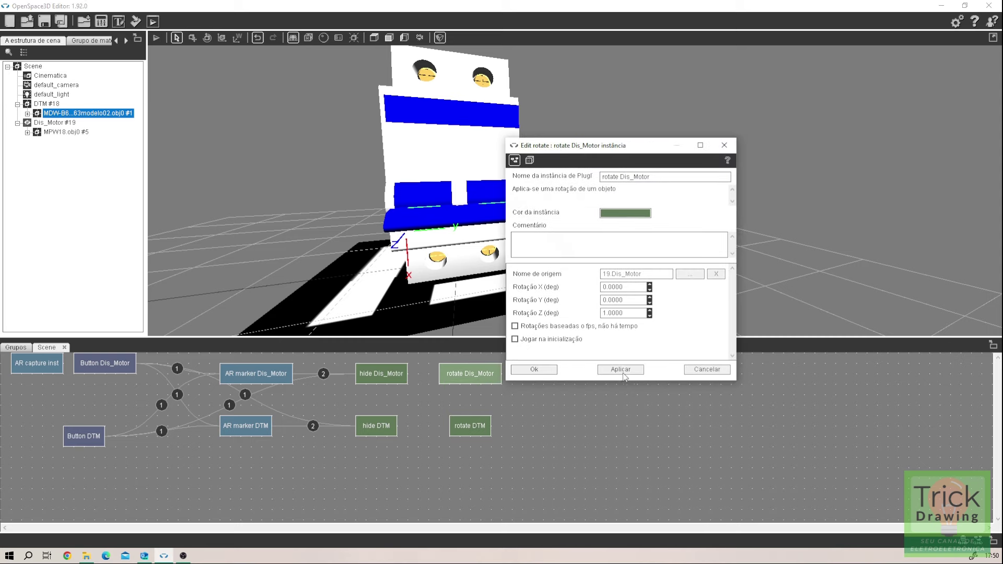
{"action": "left_click", "coordinate": [524, 372]}
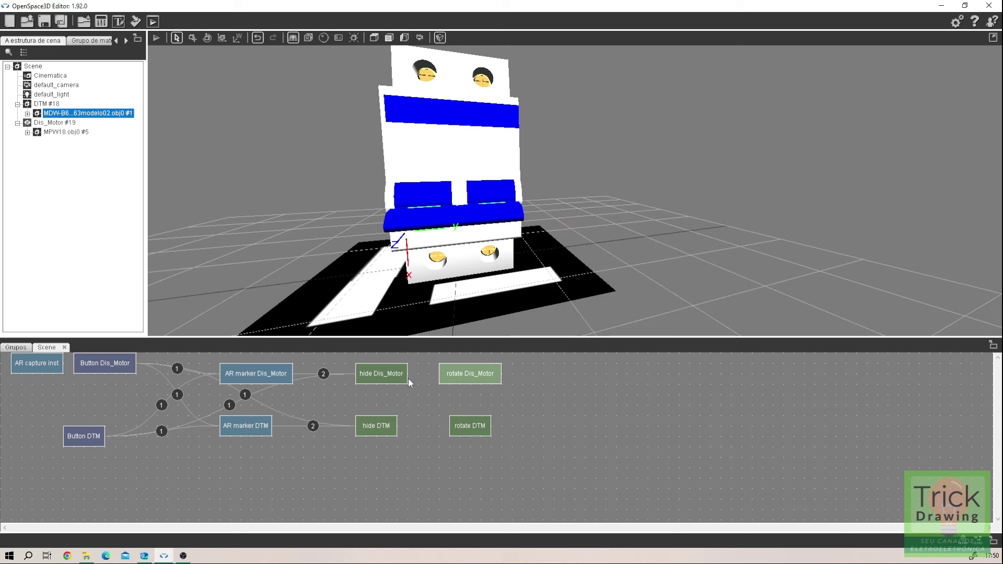
{"action": "left_click_drag", "start_coordinate": [493, 377], "coordinate": [514, 379]}
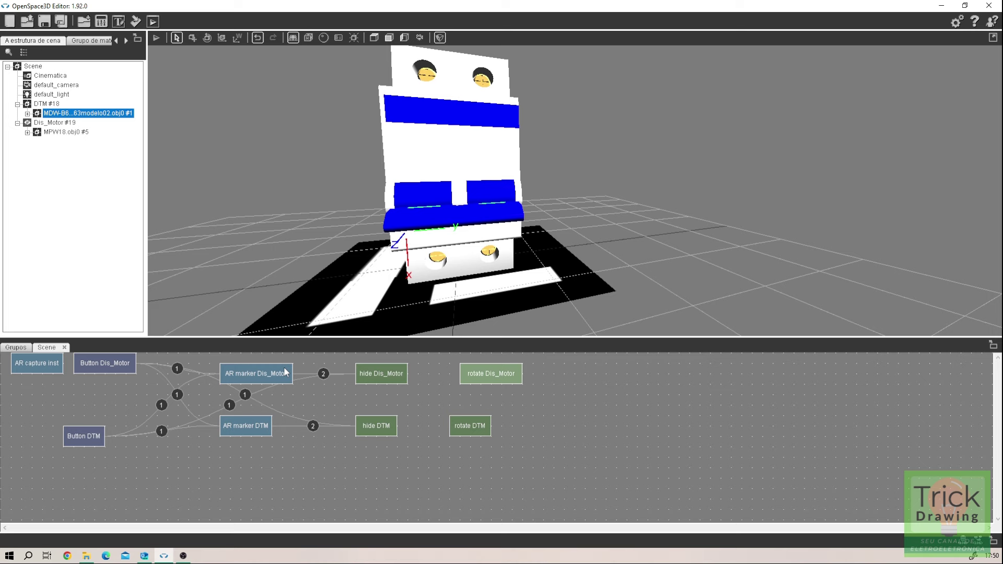
Step: Link the Shown event of hide Dis_Motor to the Play action of rotate Dis_Motor
{"action": "right_click", "coordinate": [380, 372]}
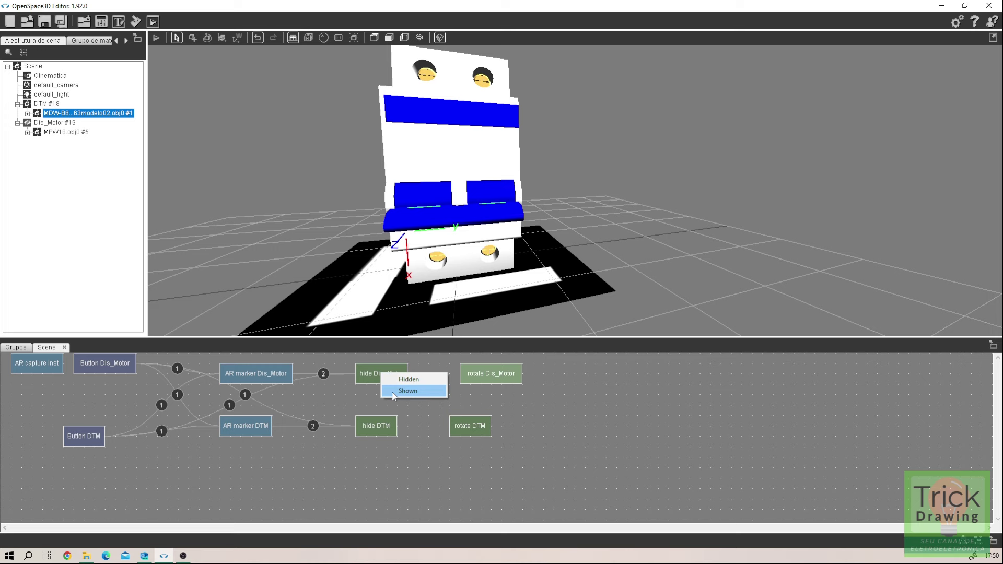
{"action": "left_click", "coordinate": [395, 391]}
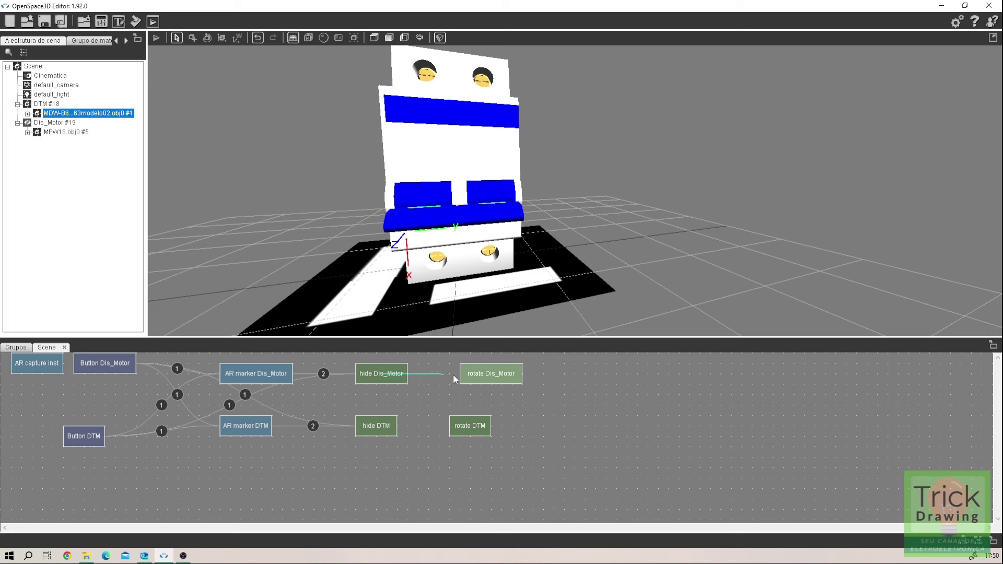
{"action": "left_click", "coordinate": [484, 374]}
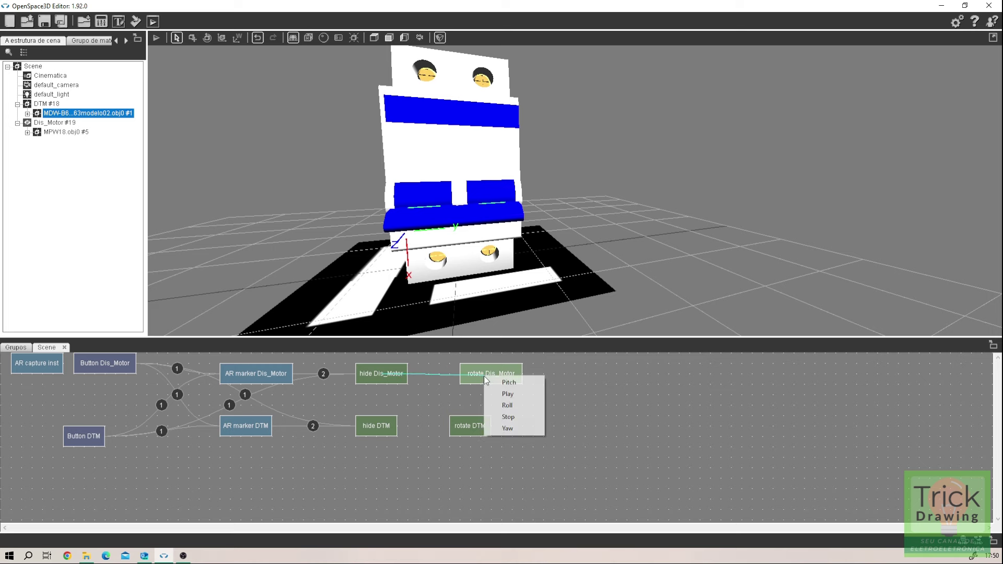
{"action": "left_click", "coordinate": [518, 395]}
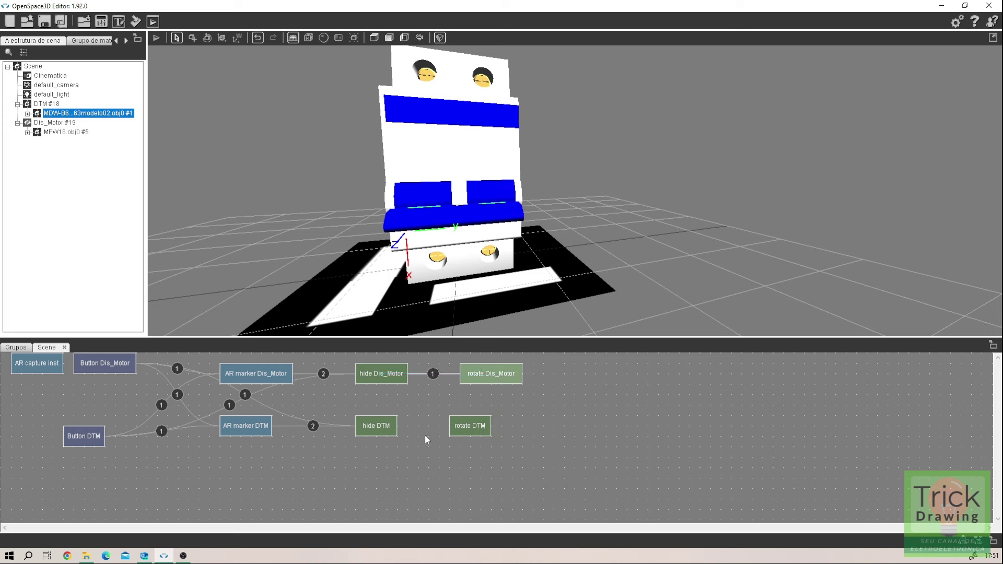
Step: Link the Shown event of hide DTM to the Play action of rotate DTM
{"action": "left_click", "coordinate": [378, 425]}
{"action": "left_click", "coordinate": [405, 445]}
{"action": "left_click", "coordinate": [474, 428]}
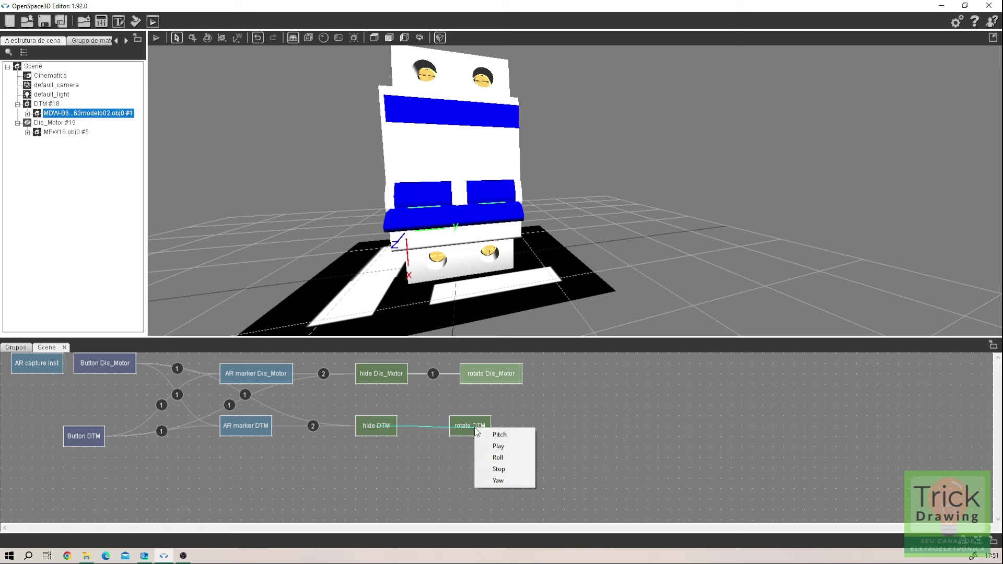
{"action": "left_click", "coordinate": [487, 445]}
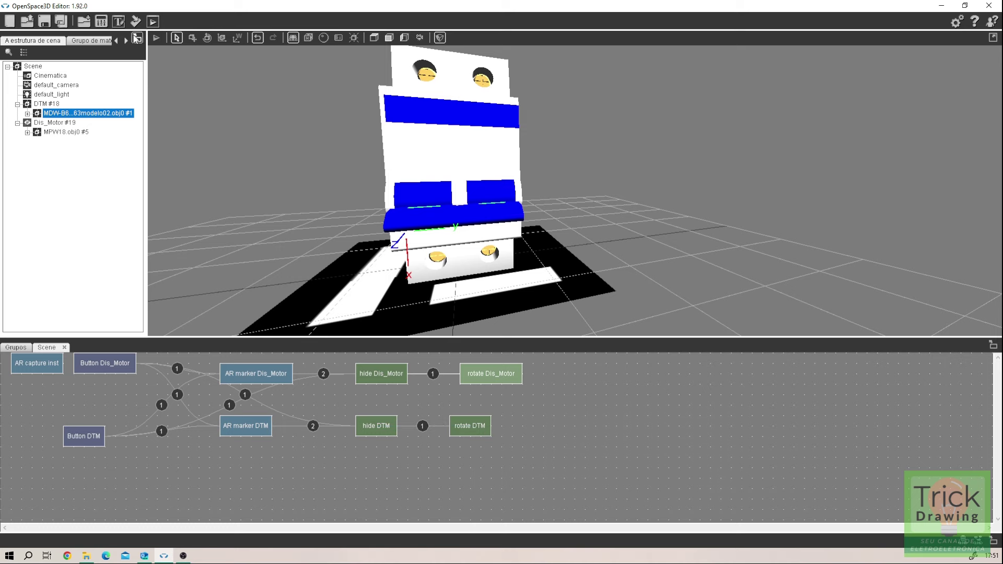
Step: Play the scene and test the model rotation by alternating the Disjuntor Motor and Disjuntor Termo Magnético buttons
{"action": "left_click", "coordinate": [156, 38]}
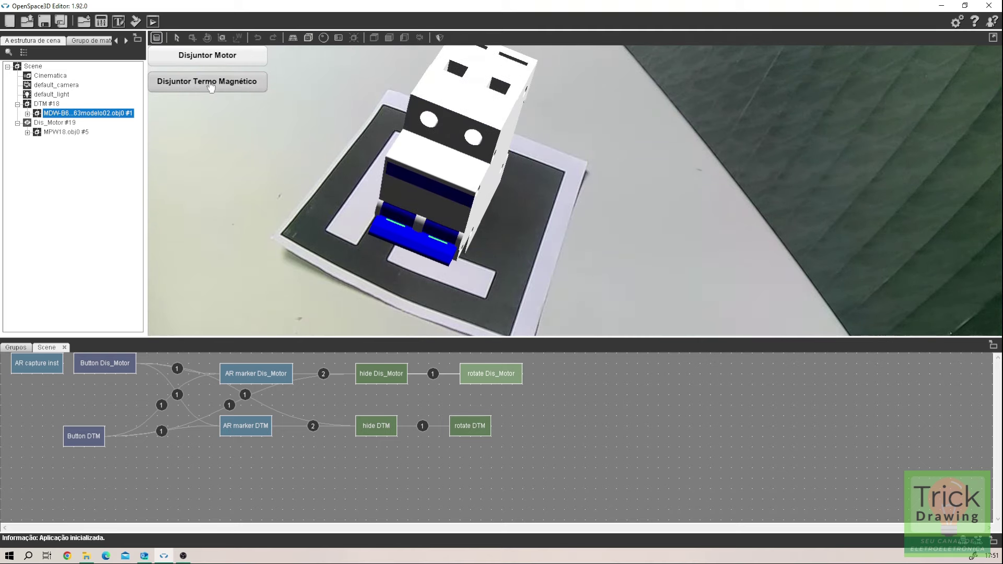
{"action": "left_click", "coordinate": [208, 56]}
{"action": "left_click", "coordinate": [214, 82]}
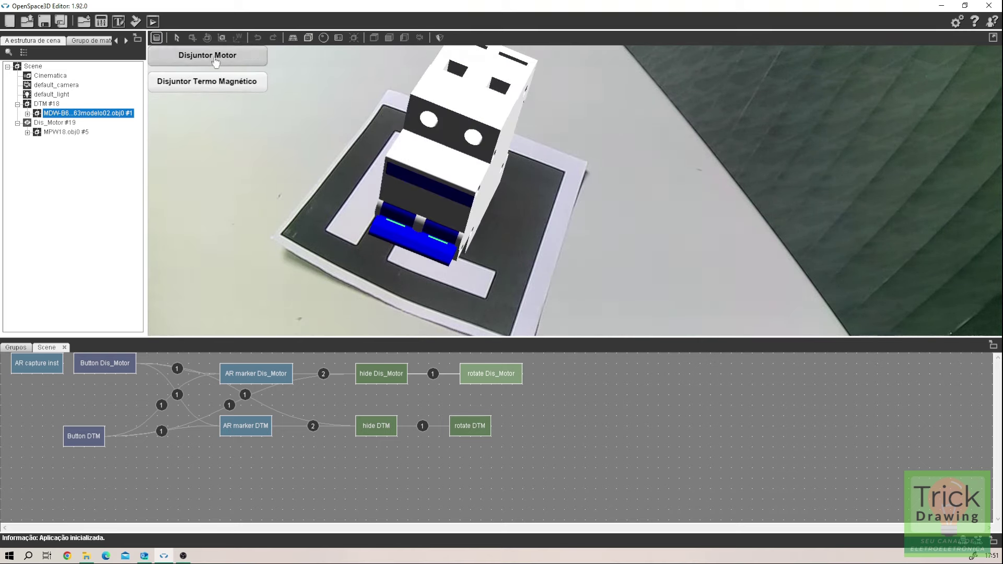
{"action": "left_click", "coordinate": [208, 55]}
{"action": "left_click", "coordinate": [216, 84]}
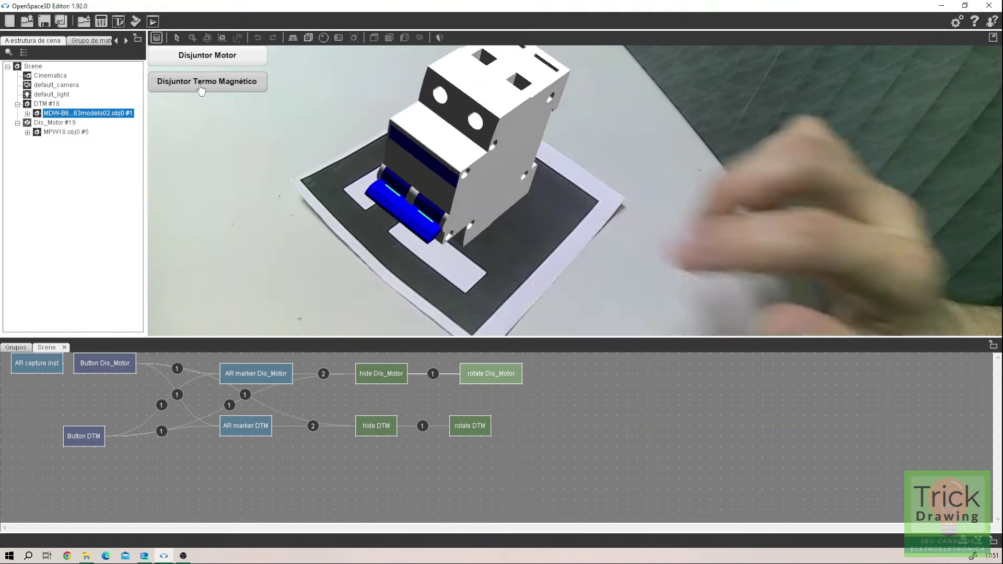
Step: Examine which object the rotate Dis_Motor and AR marker Dis_Motor plugITs each control, leaving their settings unchanged
{"action": "double_click", "coordinate": [491, 375]}
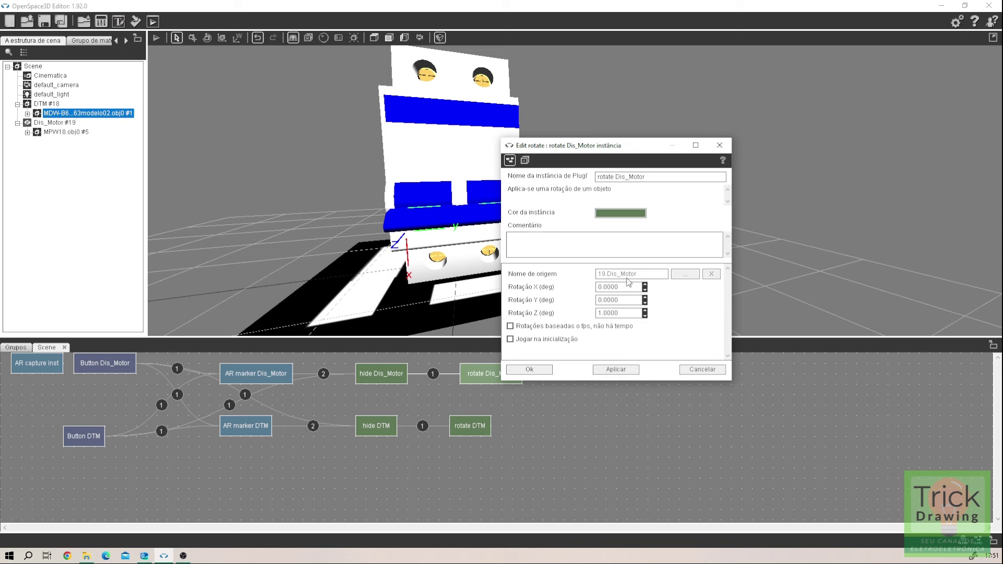
{"action": "left_click", "coordinate": [719, 145]}
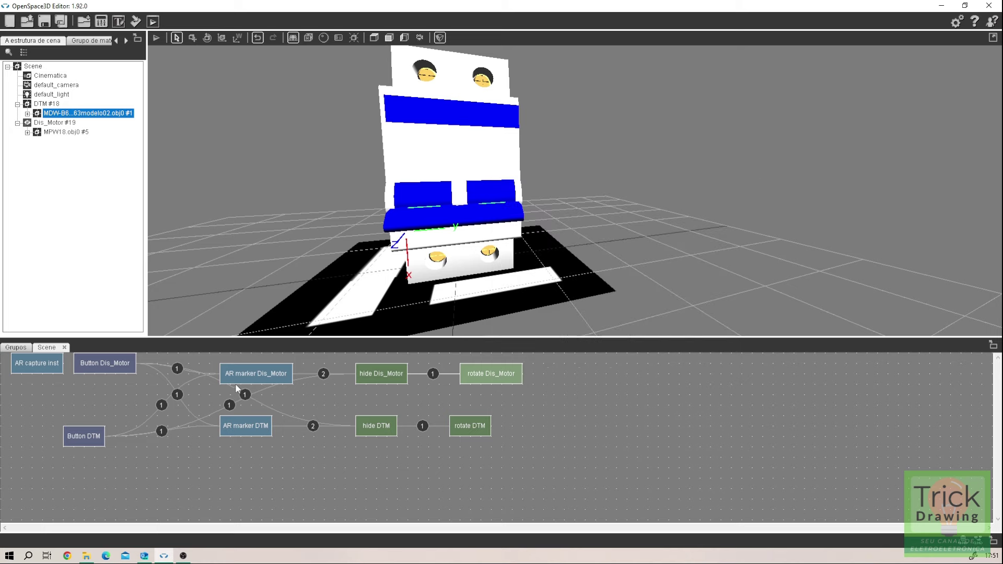
{"action": "double_click", "coordinate": [280, 376]}
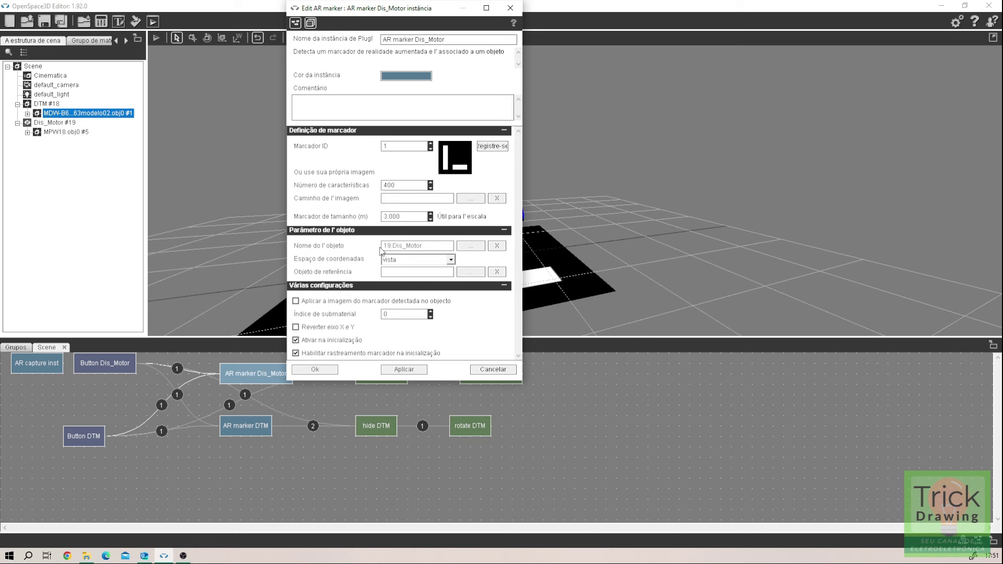
{"action": "left_click", "coordinate": [510, 8]}
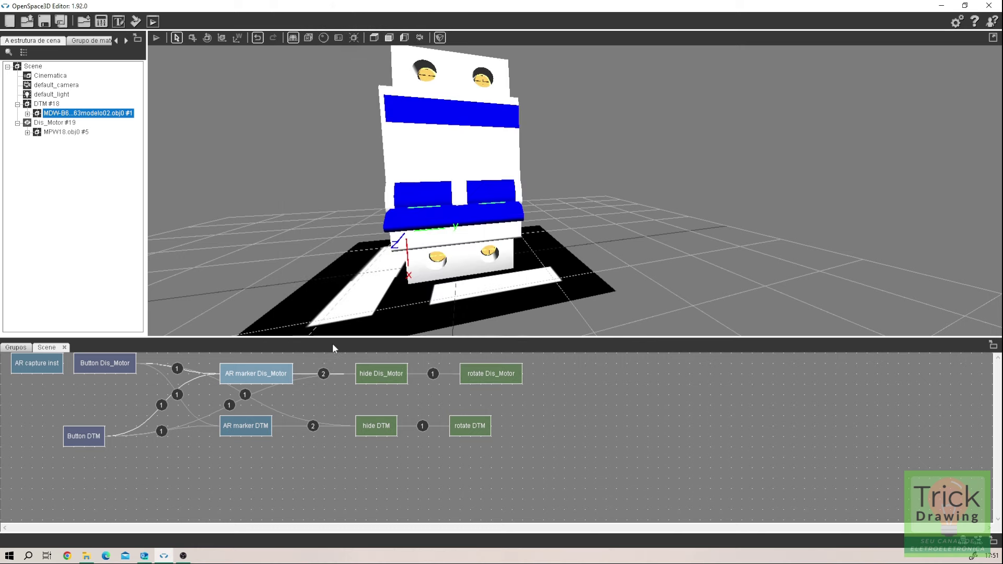
Step: Change the source object of rotate Dis_Motor to the MPW18.obj0 node under Dis_Motor and apply the settings
{"action": "double_click", "coordinate": [491, 372]}
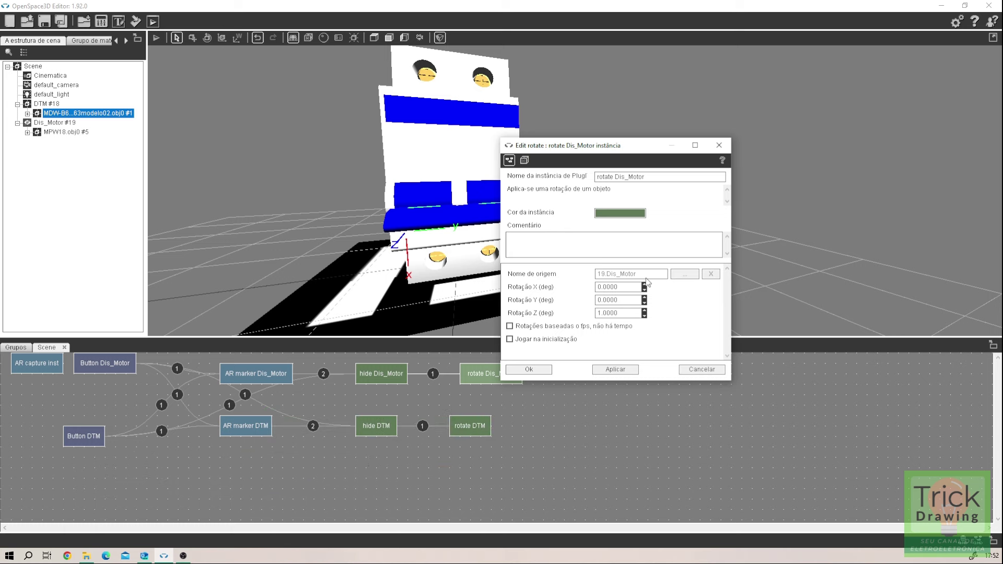
{"action": "left_click", "coordinate": [689, 275]}
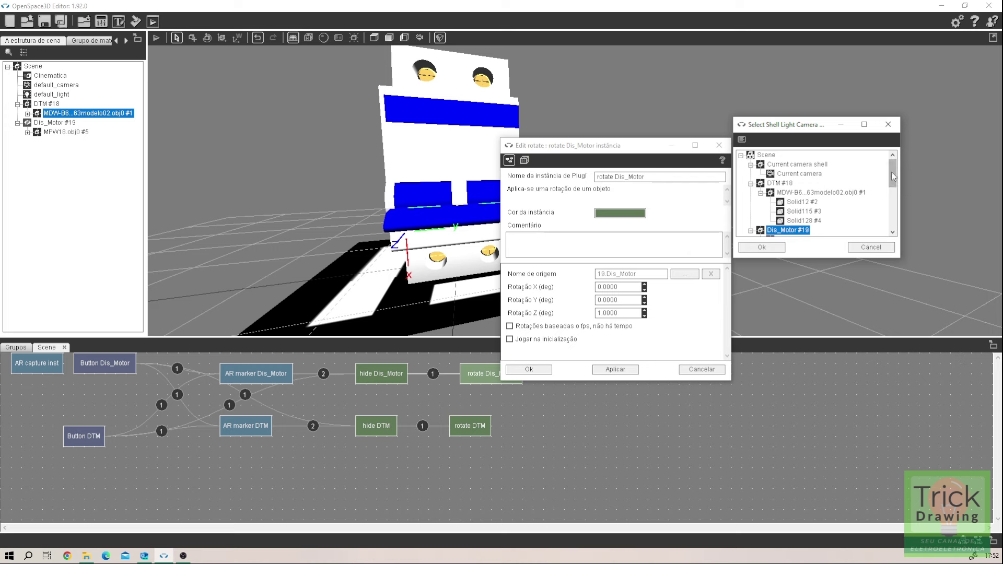
{"action": "left_click_drag", "start_coordinate": [894, 176], "coordinate": [894, 192]}
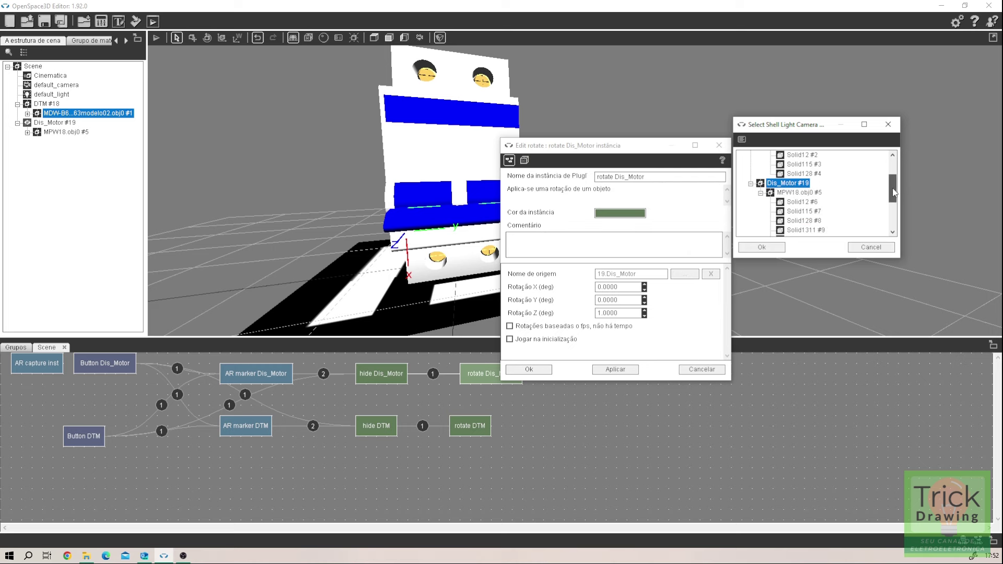
{"action": "left_click", "coordinate": [798, 193]}
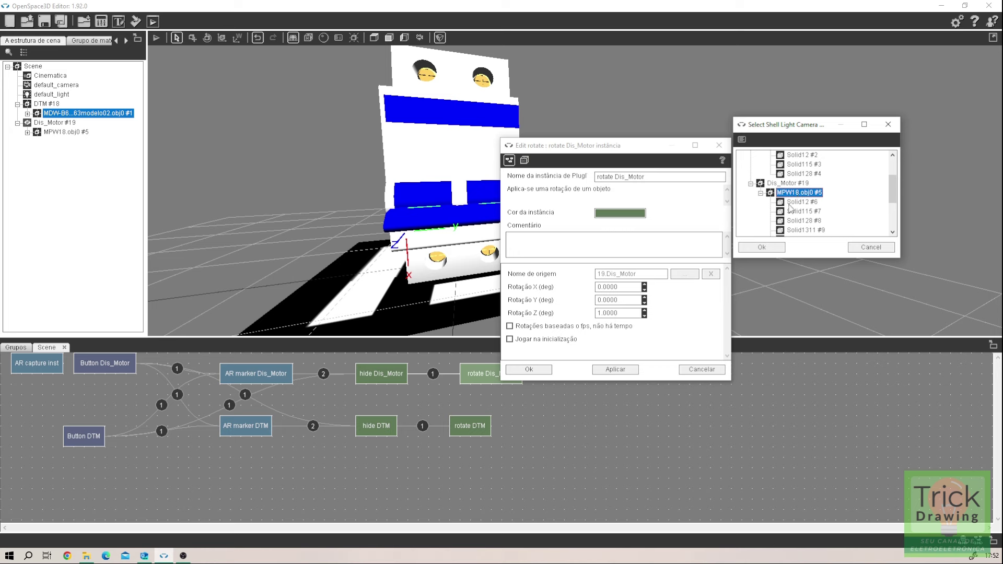
{"action": "left_click", "coordinate": [774, 248]}
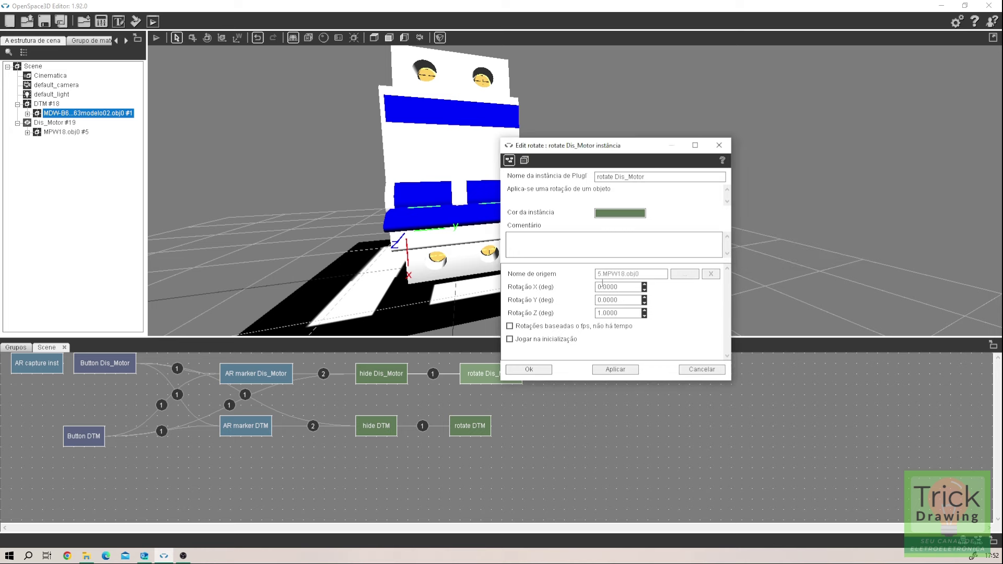
{"action": "left_click", "coordinate": [621, 371]}
{"action": "left_click", "coordinate": [535, 373]}
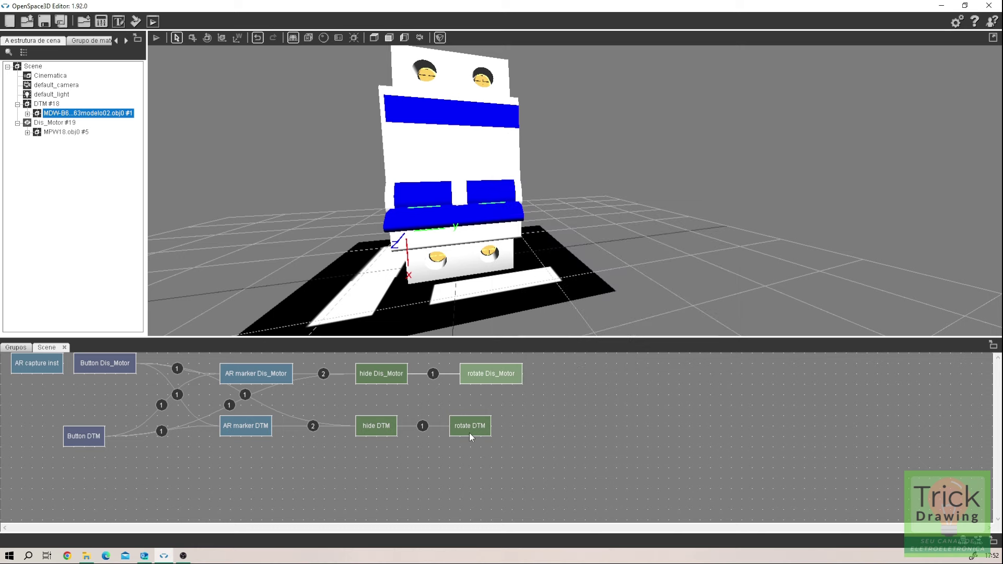
Step: Change the source object of rotate DTM to the MDW-B6...63modelo02.obj0 node under DTM and apply the settings
{"action": "double_click", "coordinate": [470, 427]}
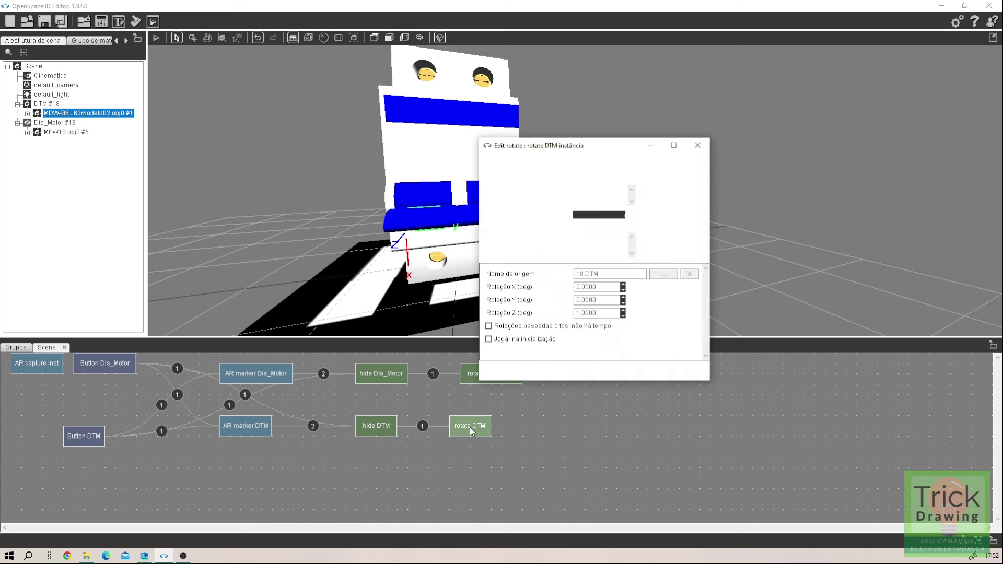
{"action": "left_click", "coordinate": [662, 274]}
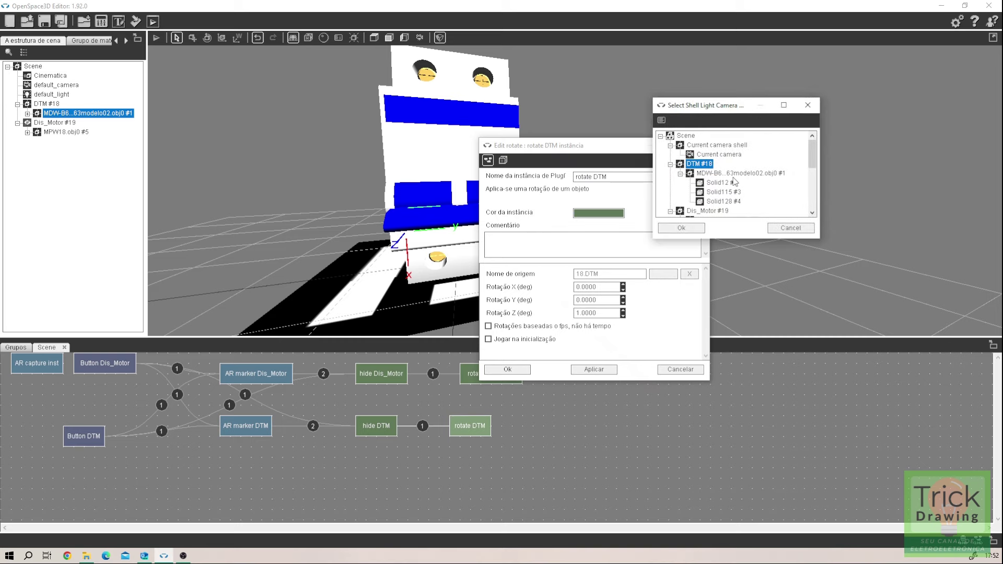
{"action": "left_click", "coordinate": [733, 175]}
{"action": "left_click", "coordinate": [684, 229]}
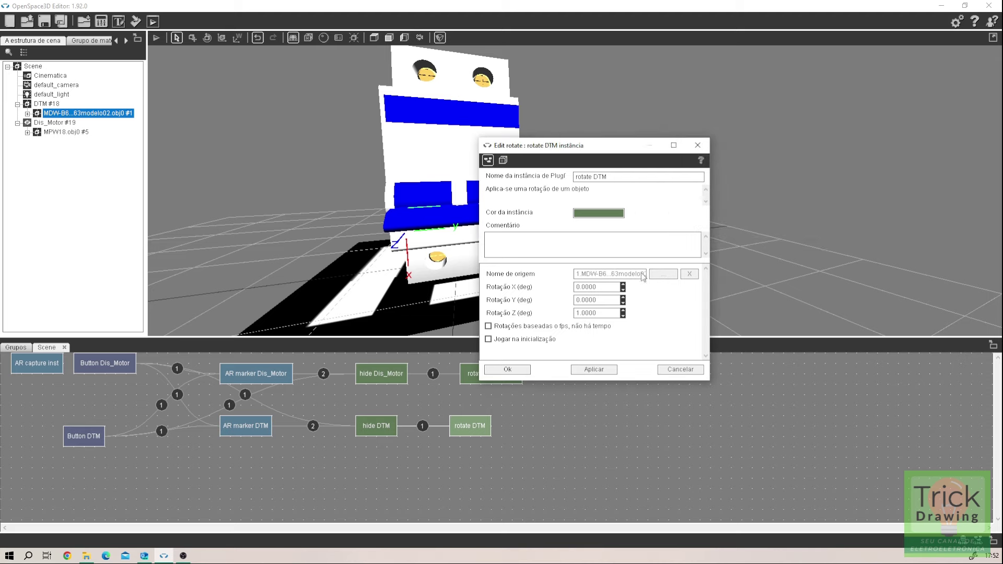
{"action": "left_click", "coordinate": [605, 369]}
{"action": "left_click", "coordinate": [513, 372]}
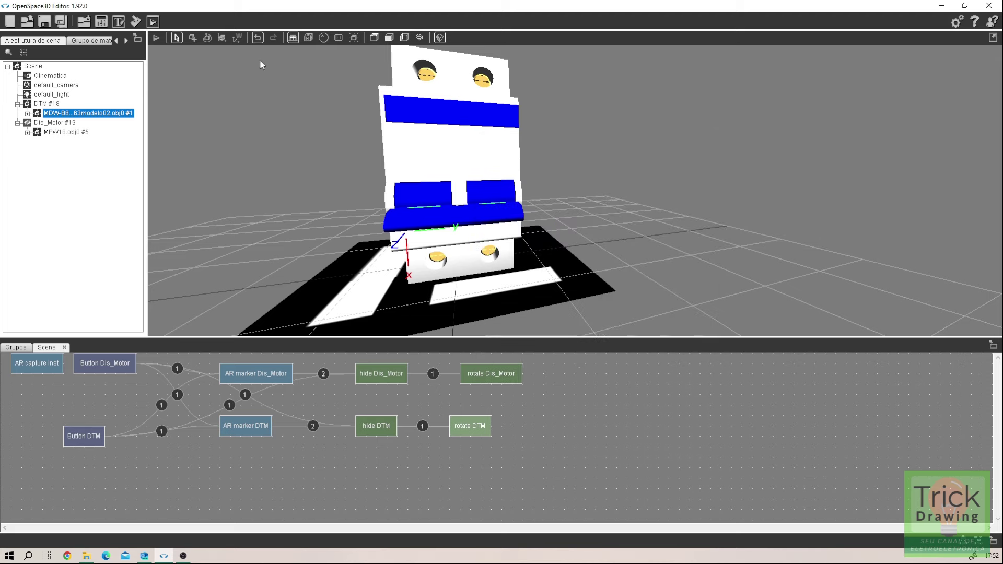
Step: Play the scene, alternate the Disjuntor Motor and Disjuntor Termo Magnético buttons to check each model's rotation, and stop playback
{"action": "left_click", "coordinate": [155, 38]}
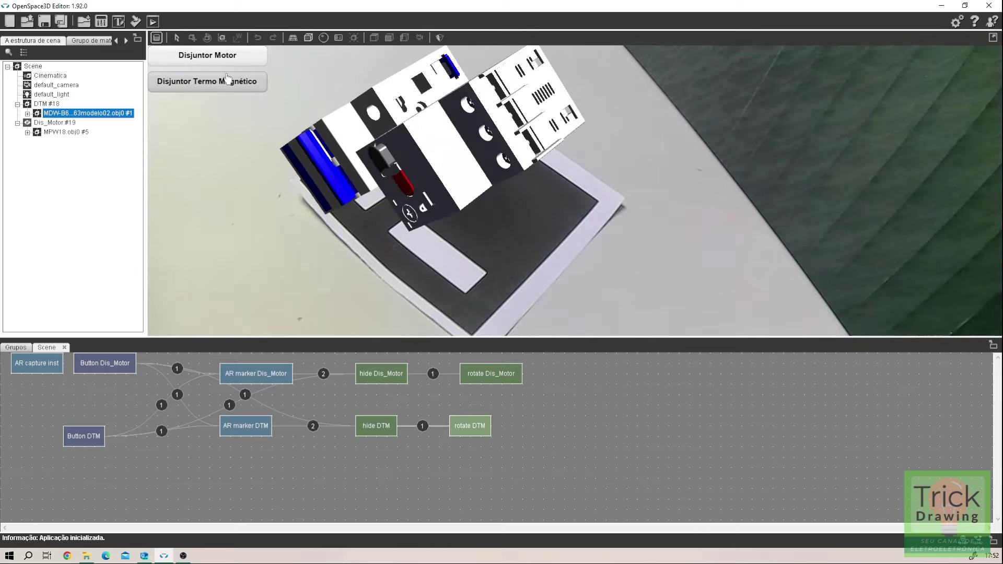
{"action": "left_click", "coordinate": [227, 60]}
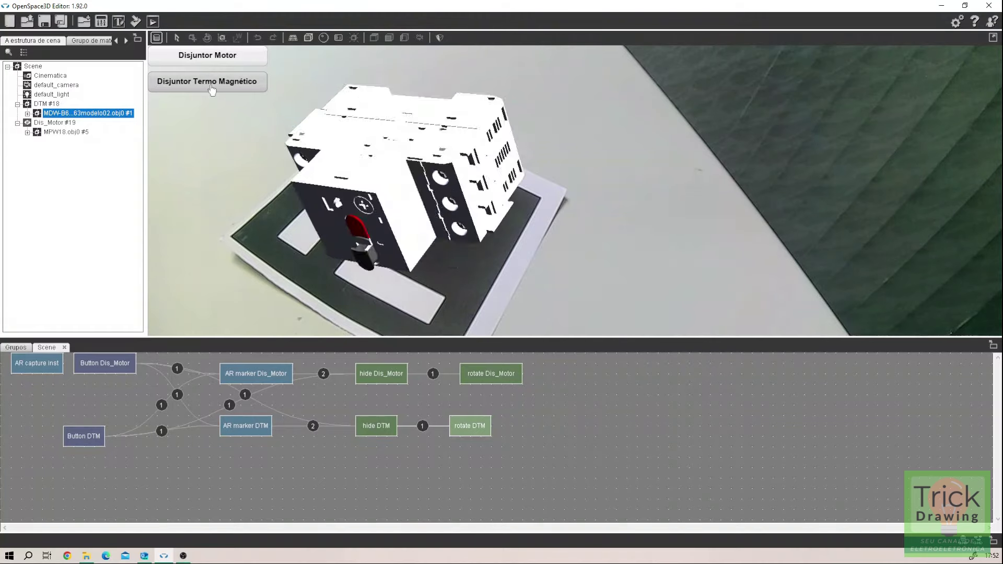
{"action": "left_click", "coordinate": [212, 84]}
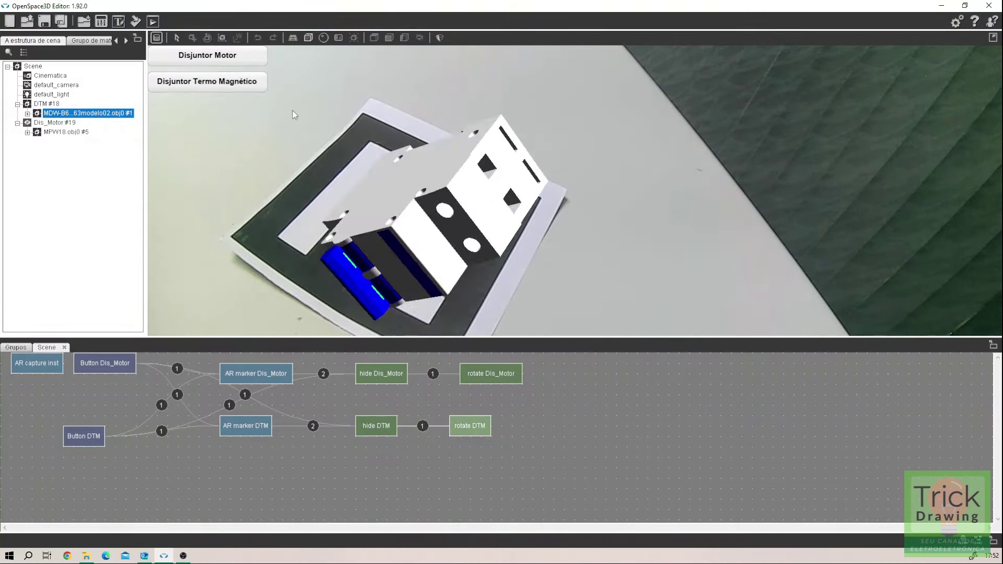
{"action": "left_click", "coordinate": [204, 58]}
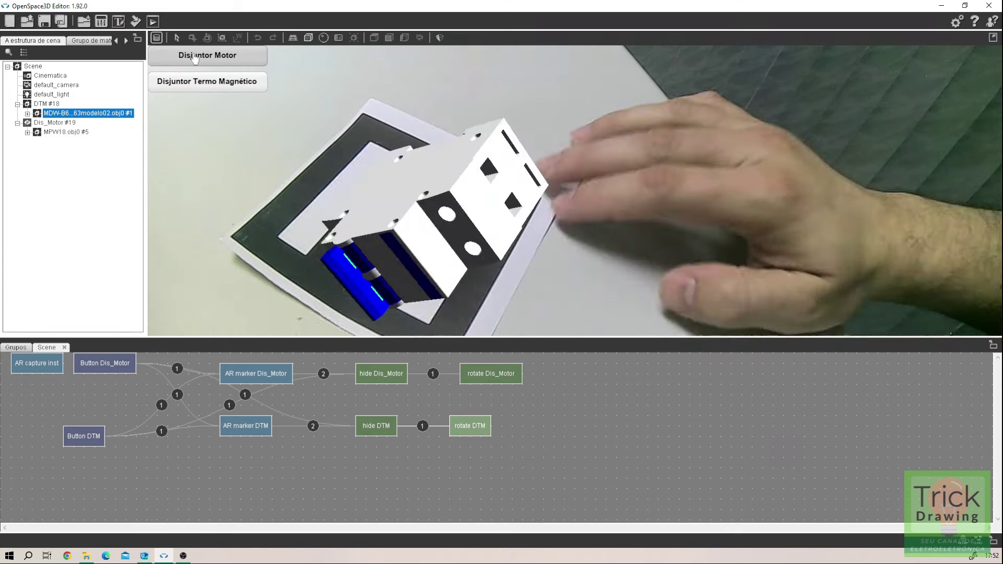
{"action": "left_click", "coordinate": [156, 37]}
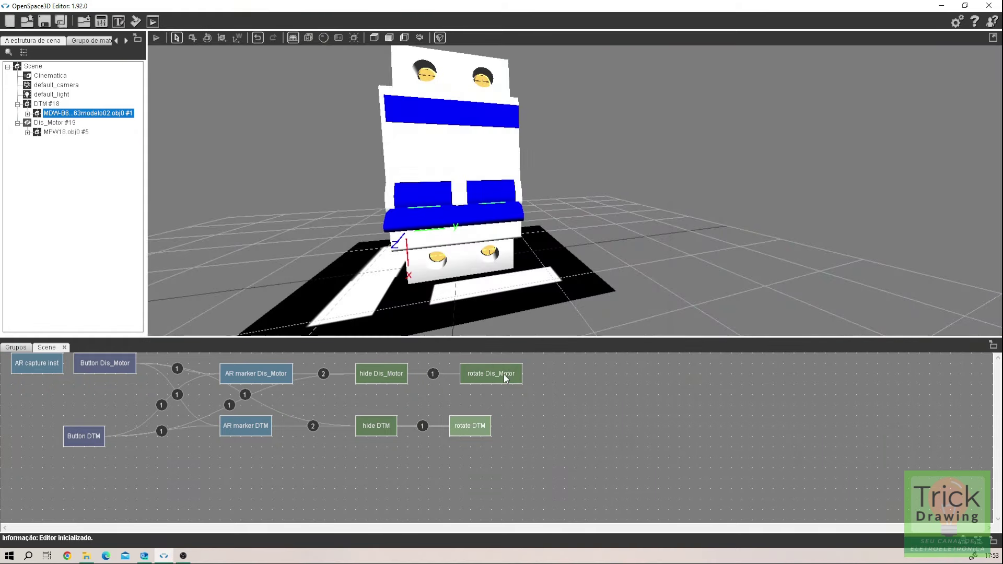
Step: Set the Z rotation of rotate Dis_Motor to 0, edit its Y rotation, and apply the settings
{"action": "double_click", "coordinate": [503, 374]}
{"action": "left_click_drag", "start_coordinate": [612, 313], "coordinate": [581, 301]}
{"action": "type", "text": "0000"}
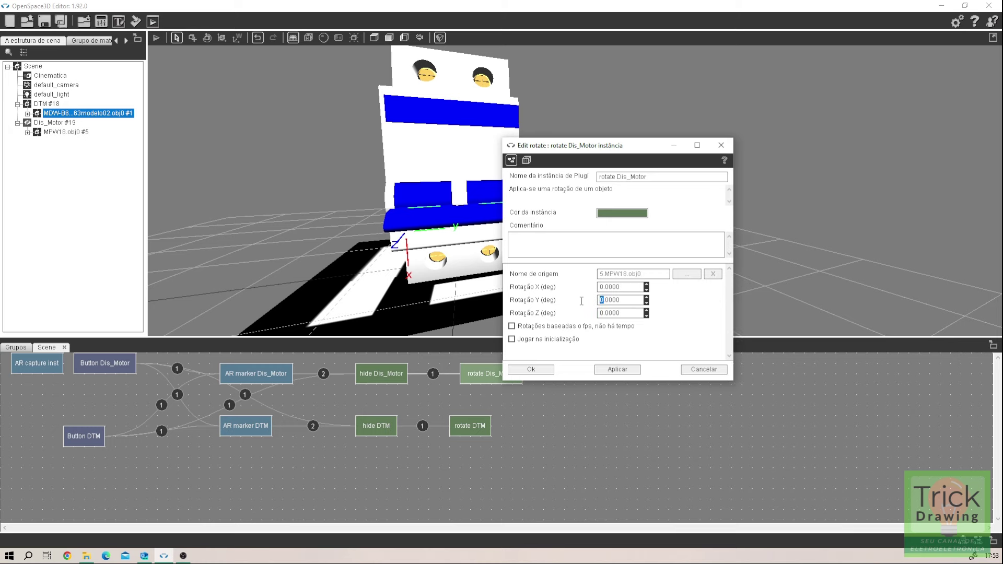
{"action": "left_click", "coordinate": [613, 370]}
{"action": "left_click", "coordinate": [517, 370]}
Step: Play the scene and check how the Dis_Motor model rotates after switching between both buttons, then stop playback
{"action": "left_click", "coordinate": [155, 39]}
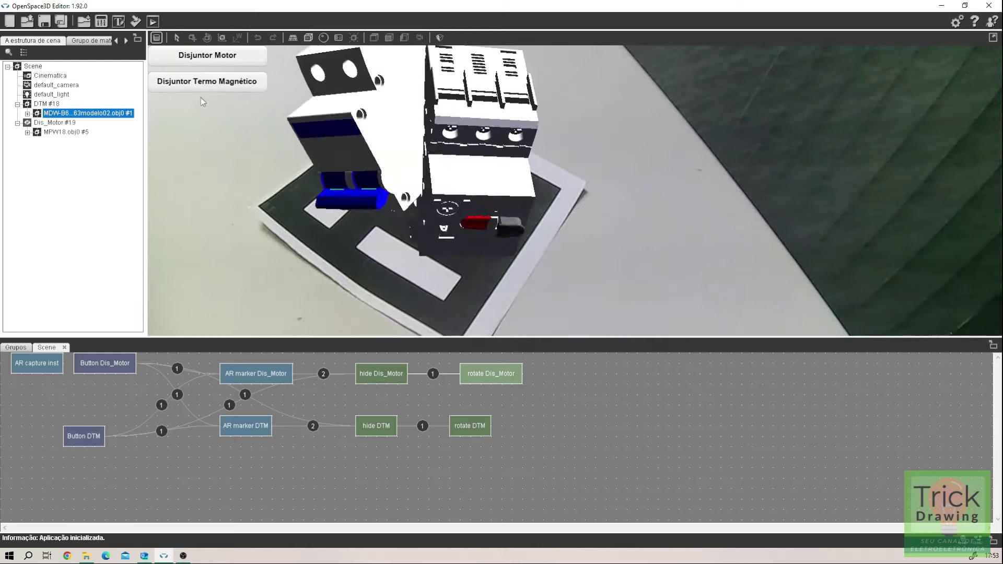
{"action": "left_click", "coordinate": [208, 87]}
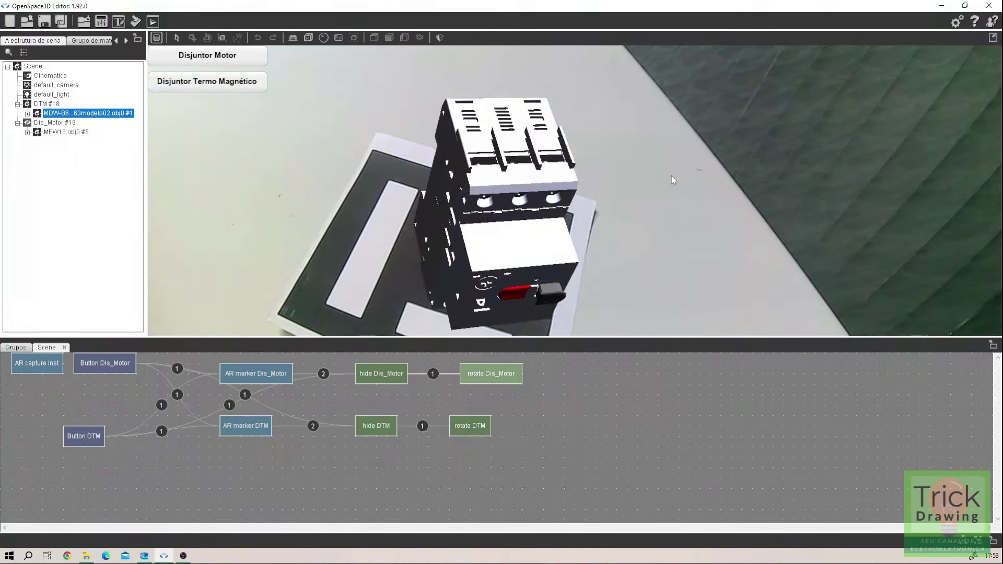
{"action": "left_click", "coordinate": [198, 59]}
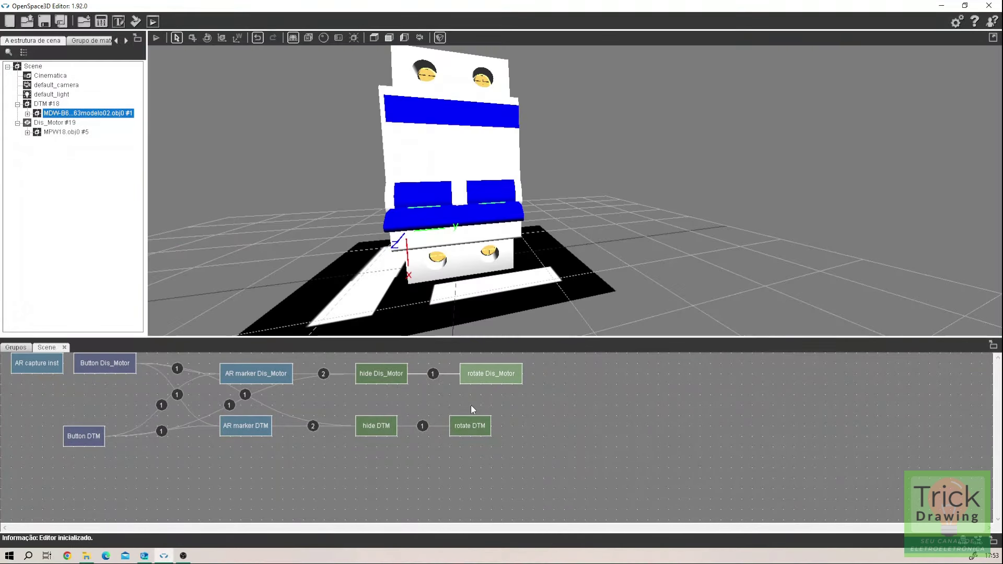
Step: Set rotate DTM to an X rotation of 1 and a Z rotation of 0, and confirm the settings
{"action": "double_click", "coordinate": [472, 424]}
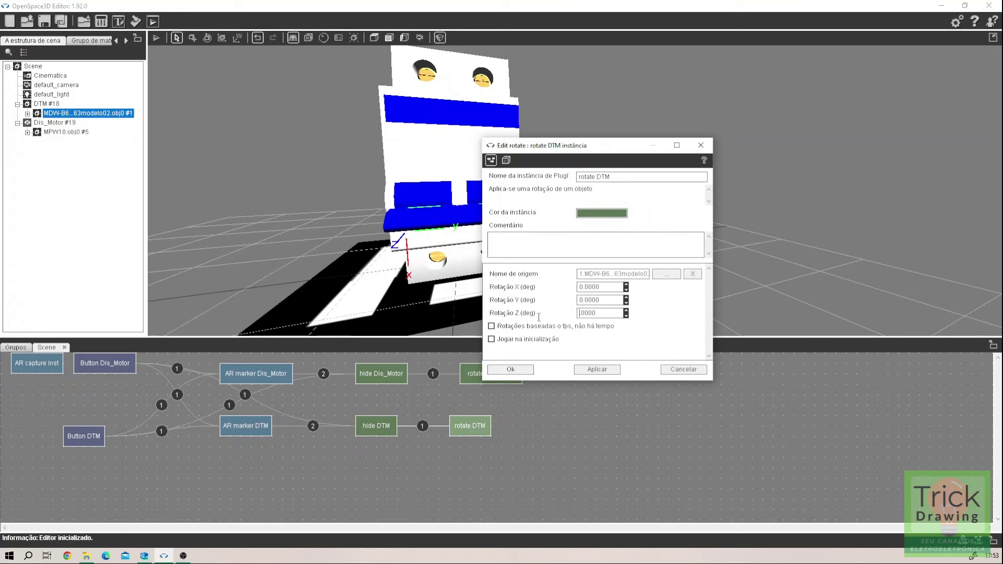
{"action": "left_click_drag", "start_coordinate": [582, 287], "coordinate": [554, 292]}
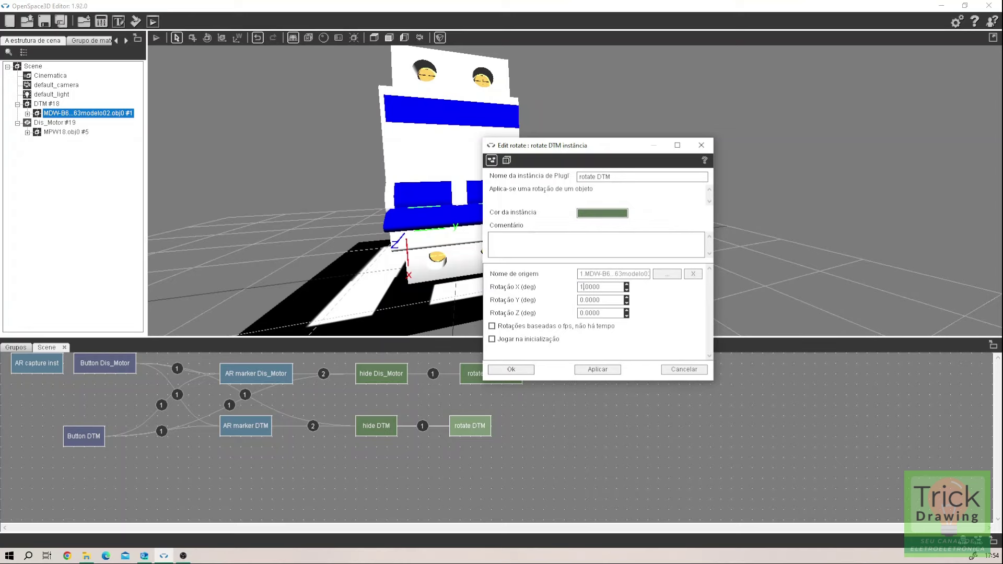
{"action": "left_click", "coordinate": [511, 369]}
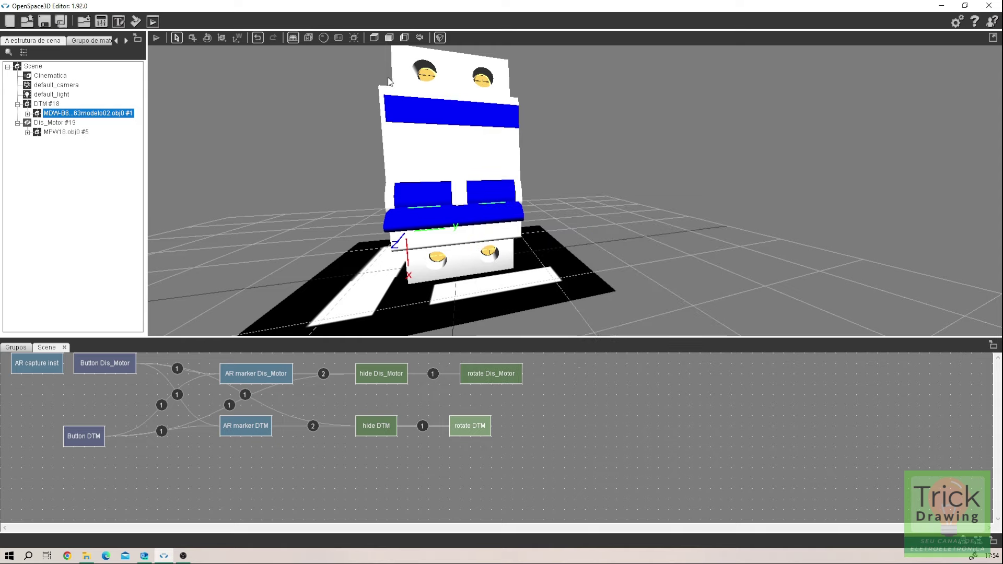
Step: Play the scene and test the DTM model's rotation direction by switching between the two models with their buttons
{"action": "left_click", "coordinate": [161, 39]}
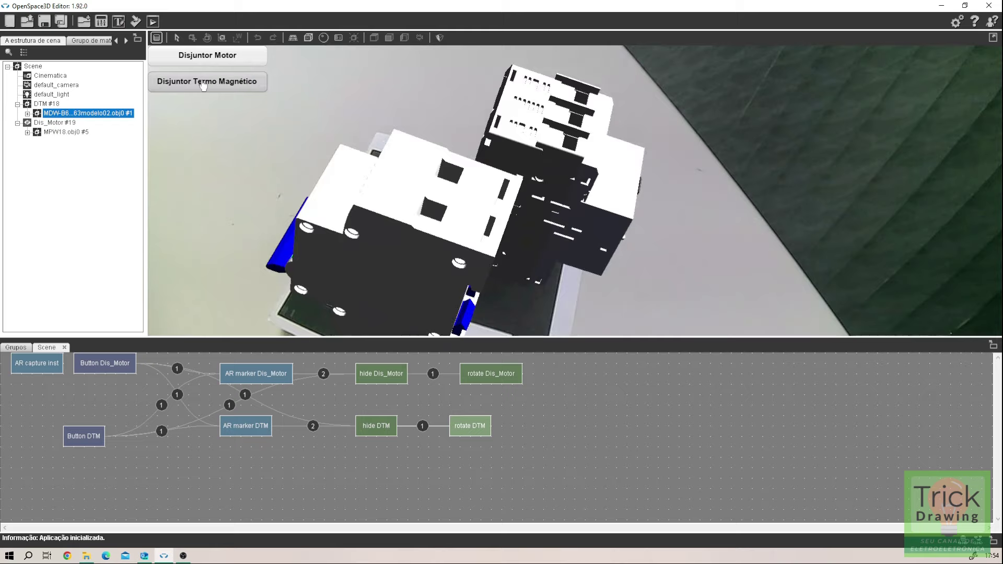
{"action": "left_click", "coordinate": [203, 84]}
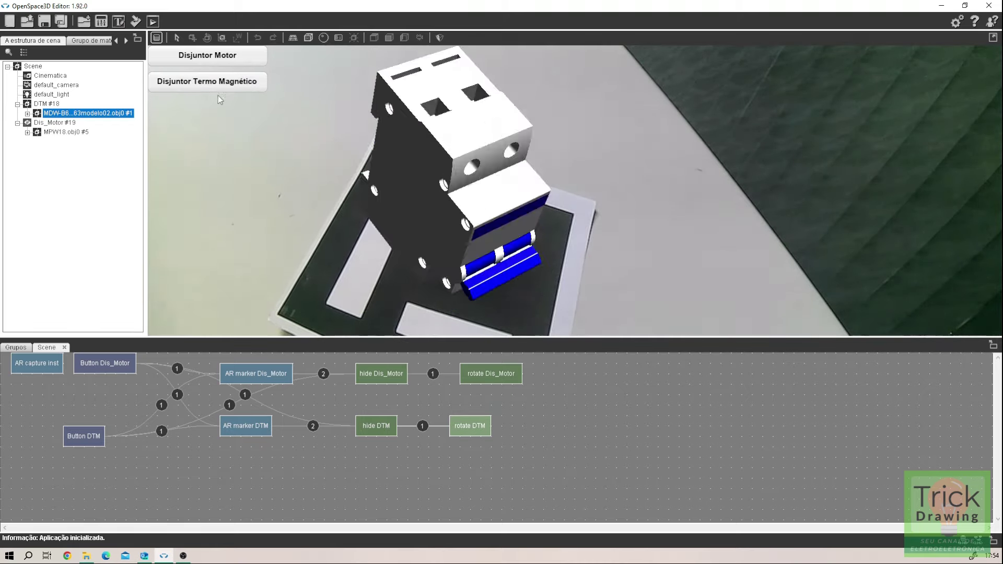
{"action": "left_click", "coordinate": [234, 63]}
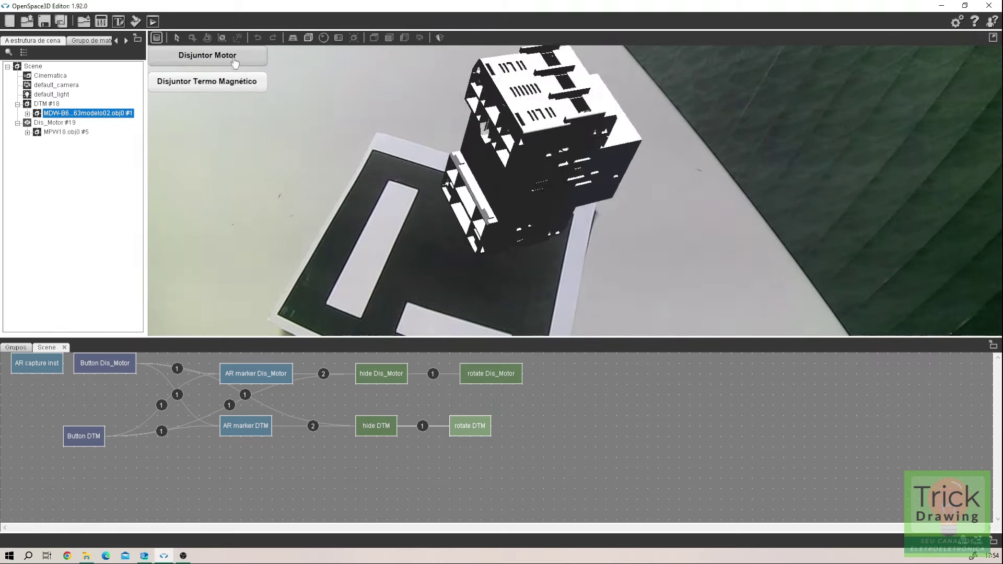
{"action": "left_click", "coordinate": [231, 84]}
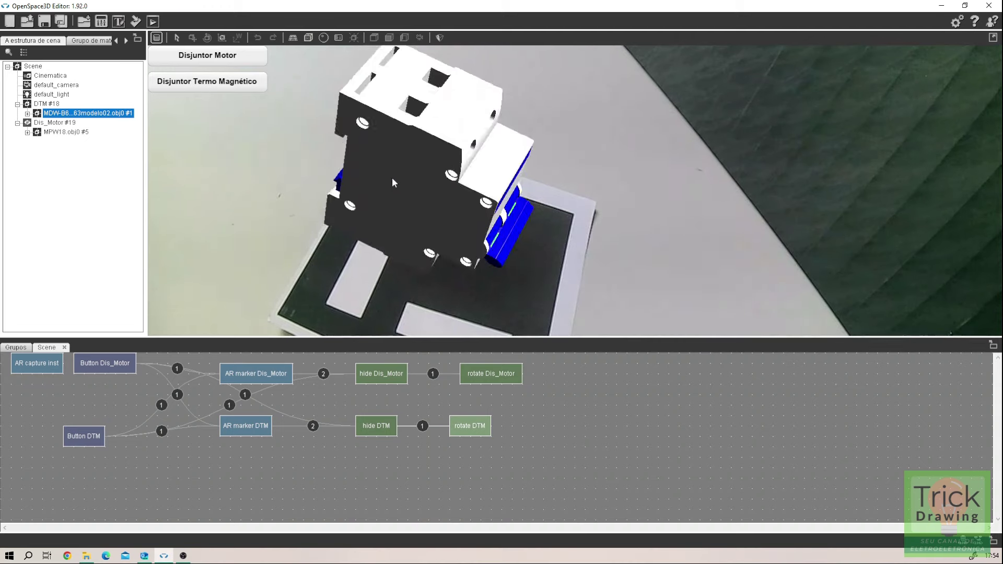
Step: Set the X rotation of rotate DTM to -1 while the scene is playing, and apply the settings
{"action": "double_click", "coordinate": [468, 425]}
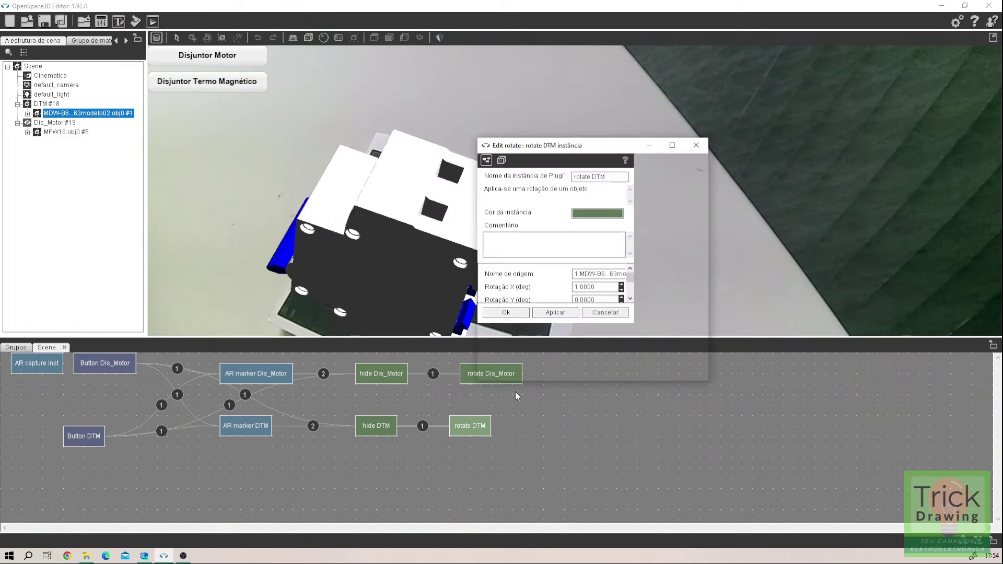
{"action": "left_click_drag", "start_coordinate": [612, 146], "coordinate": [790, 191]}
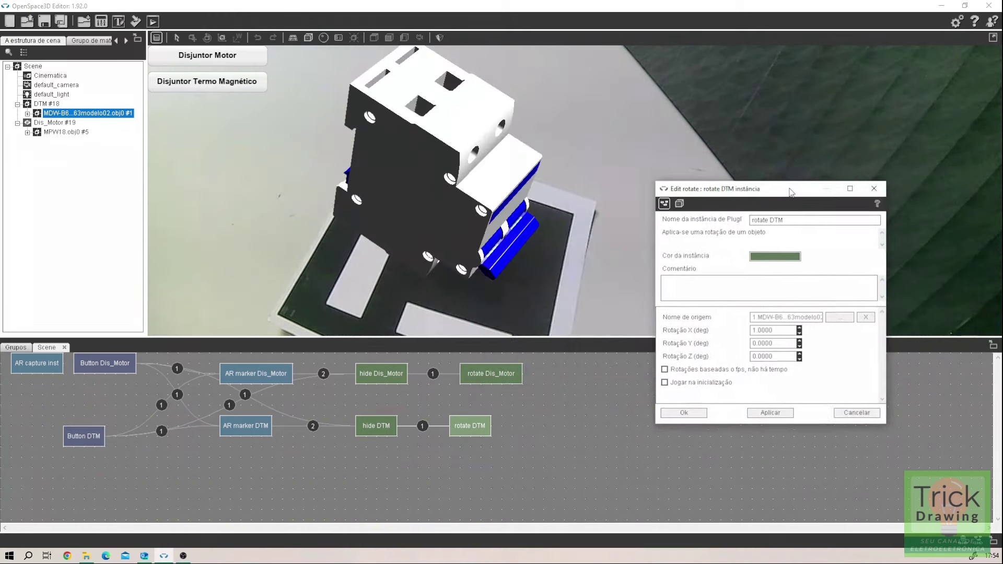
{"action": "type", "text": "-1"}
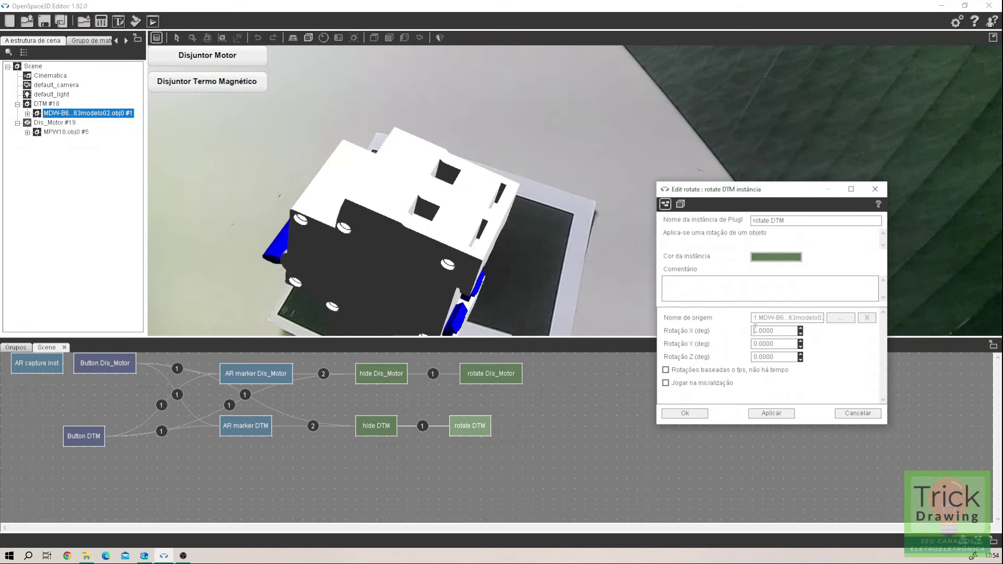
{"action": "left_click", "coordinate": [776, 415]}
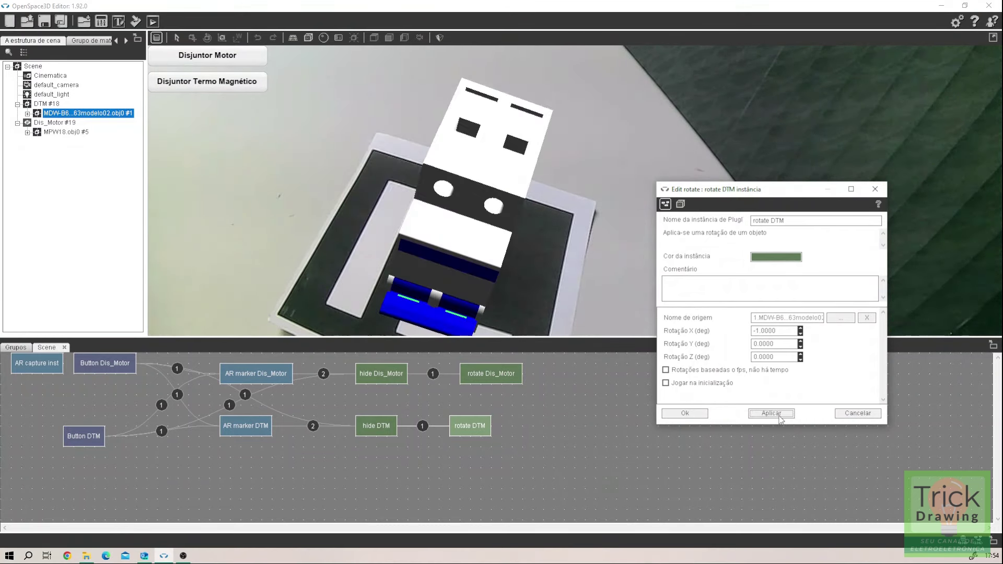
{"action": "left_click", "coordinate": [686, 414]}
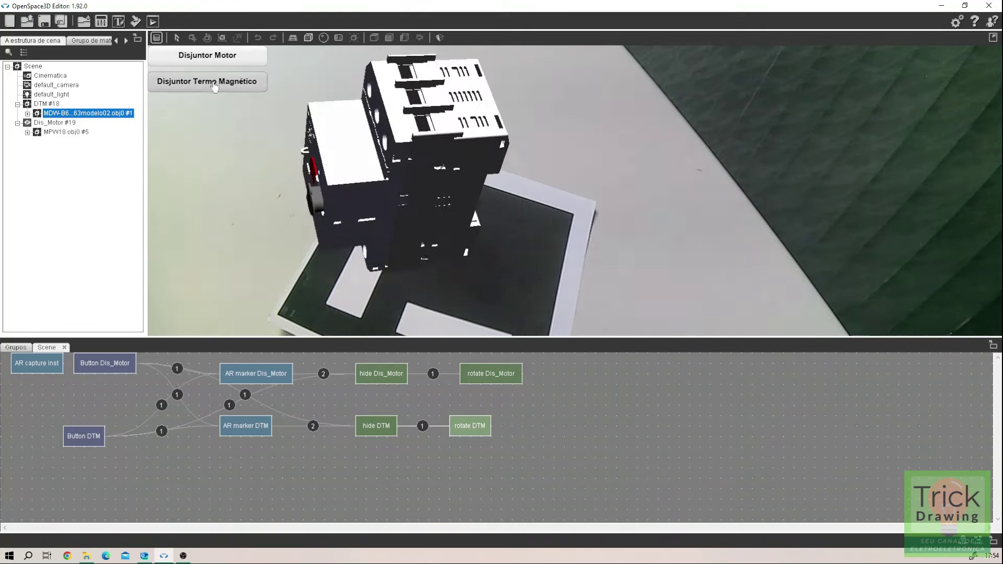
Step: Alternate the Disjuntor Motor and Disjuntor Termo Magnético buttons to compare both rotating models, and stop the scene
{"action": "left_click", "coordinate": [229, 53]}
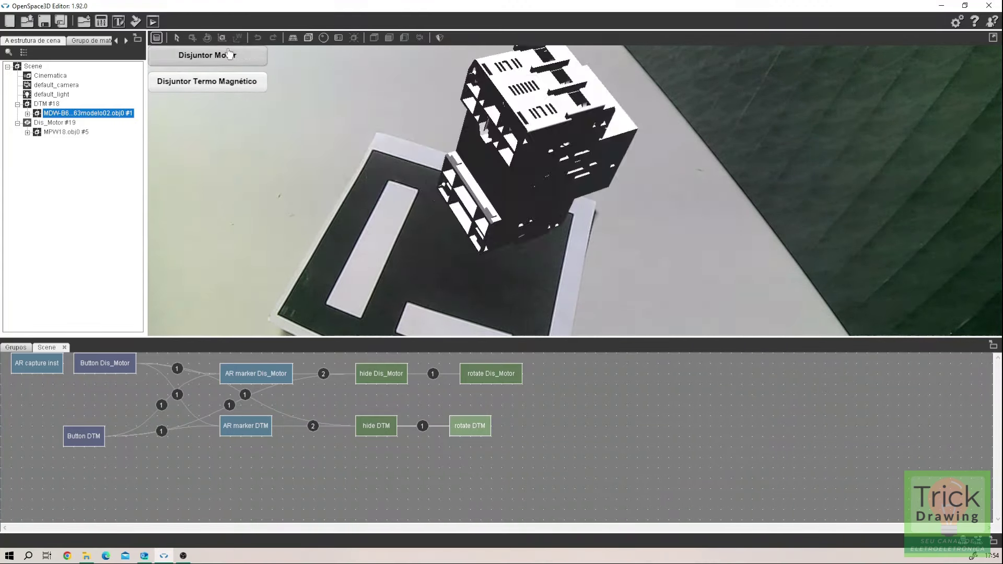
{"action": "left_click", "coordinate": [223, 80]}
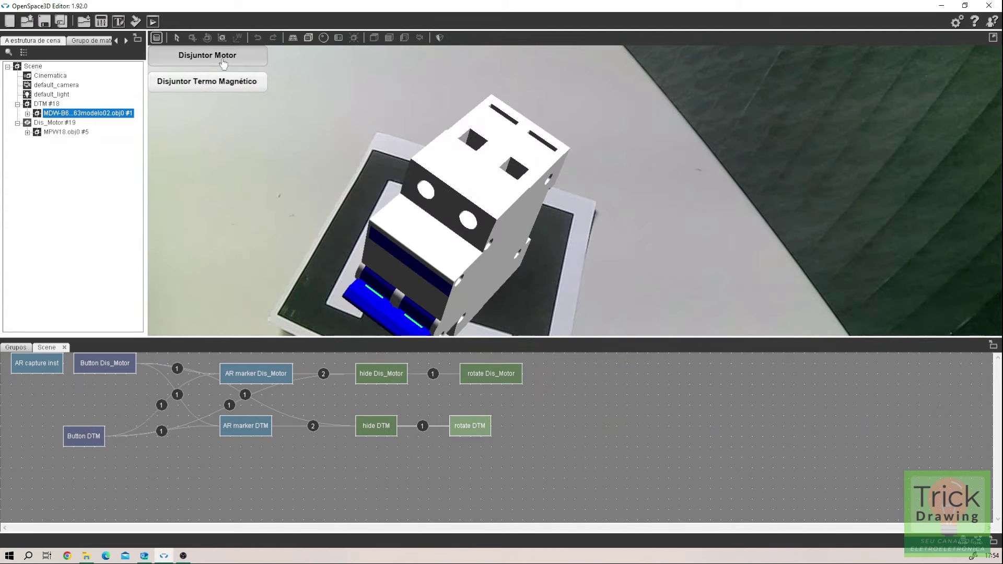
{"action": "left_click", "coordinate": [224, 59]}
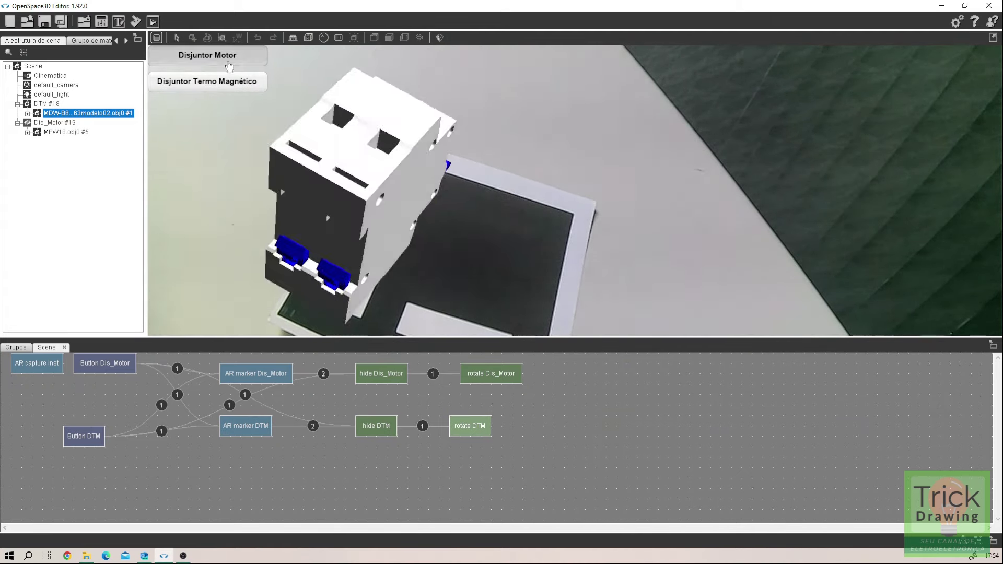
{"action": "left_click", "coordinate": [223, 89]}
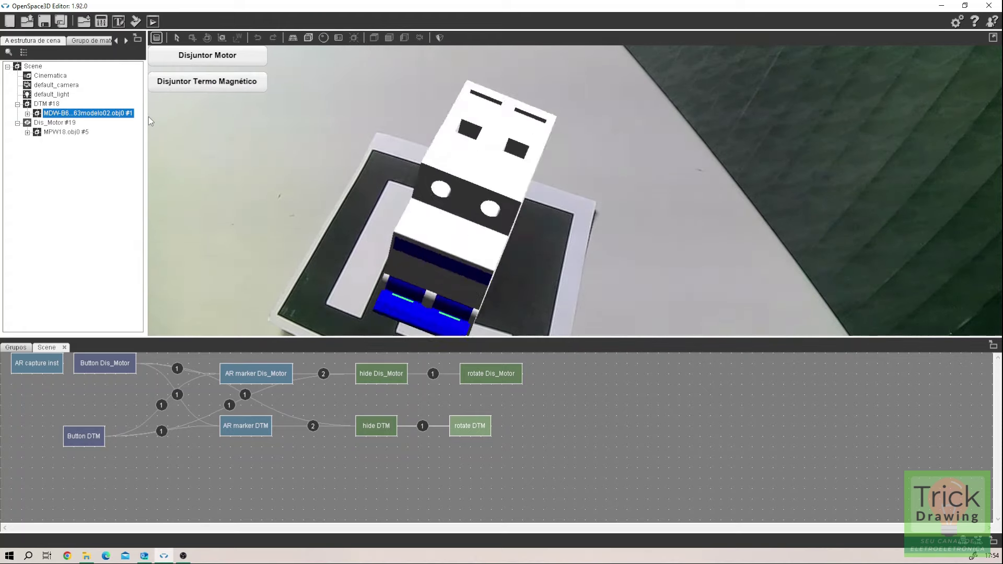
{"action": "left_click", "coordinate": [161, 39]}
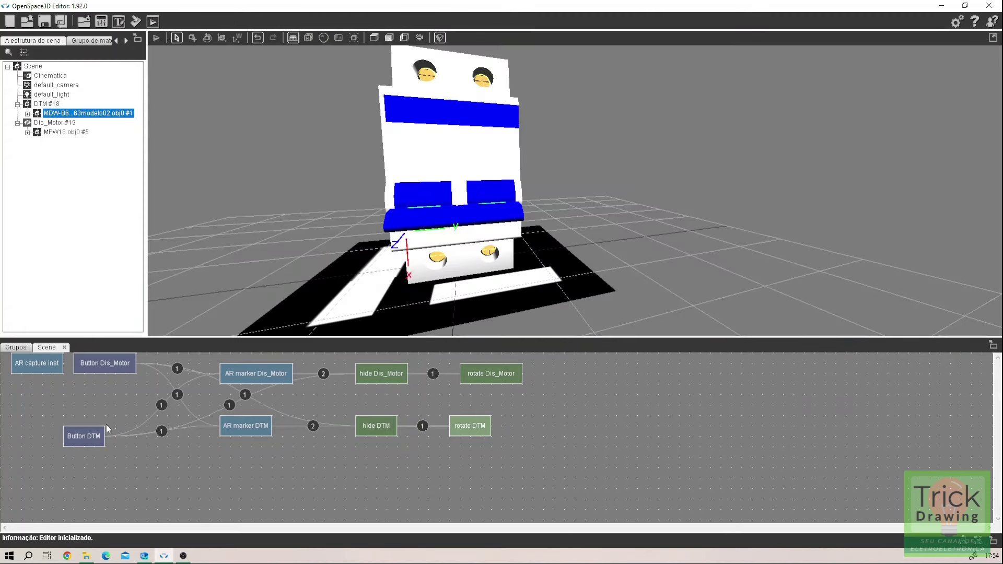
Step: Align the Button DTM plugIT beneath Button Dis_Motor, and play the scene briefly to check which models appear at startup
{"action": "mouse_move", "coordinate": [104, 427]}
{"action": "left_mouse_down"}
{"action": "mouse_move", "coordinate": [99, 434]}
{"action": "mouse_move", "coordinate": [110, 424]}
{"action": "left_mouse_up"}
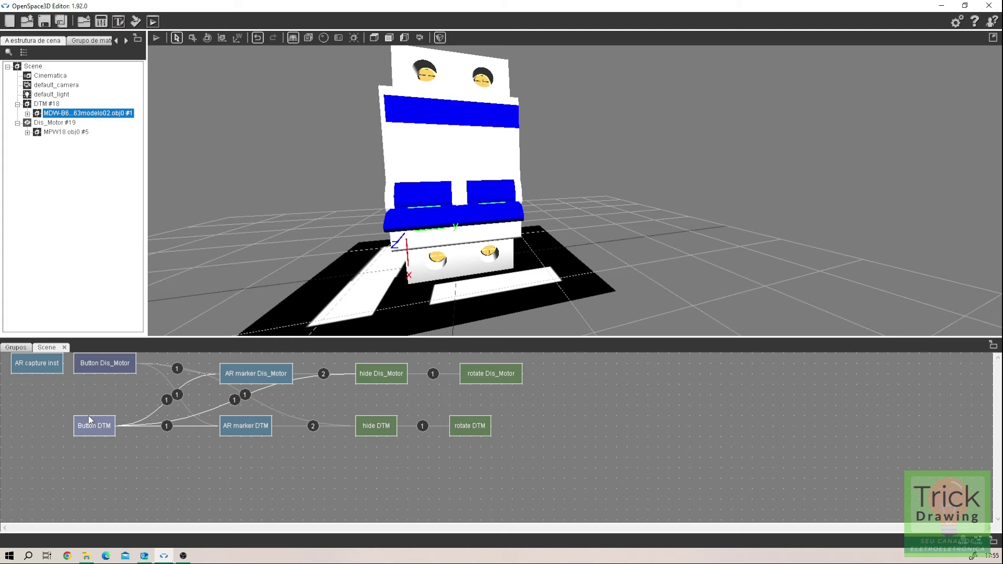
{"action": "left_click", "coordinate": [157, 38]}
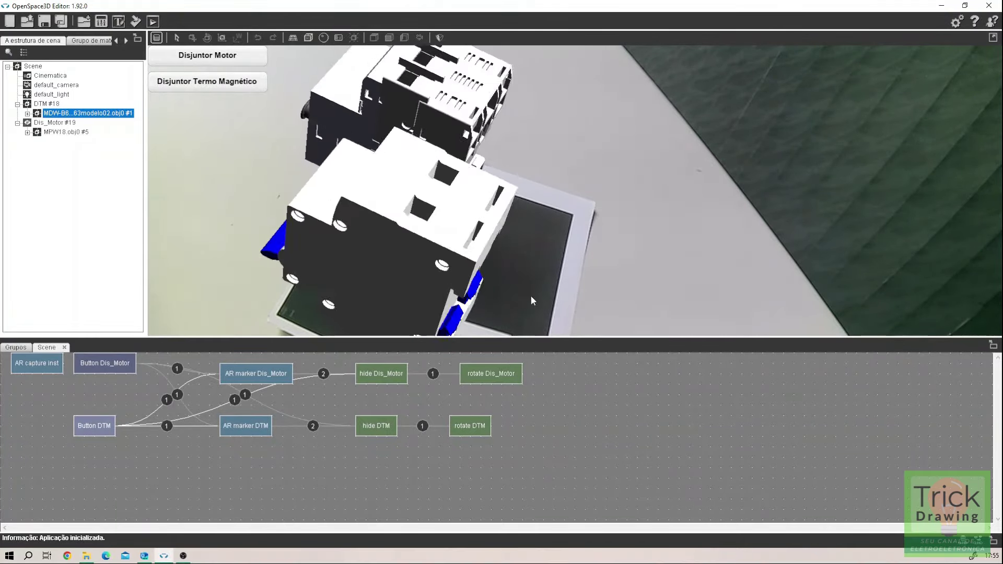
{"action": "left_click", "coordinate": [156, 38]}
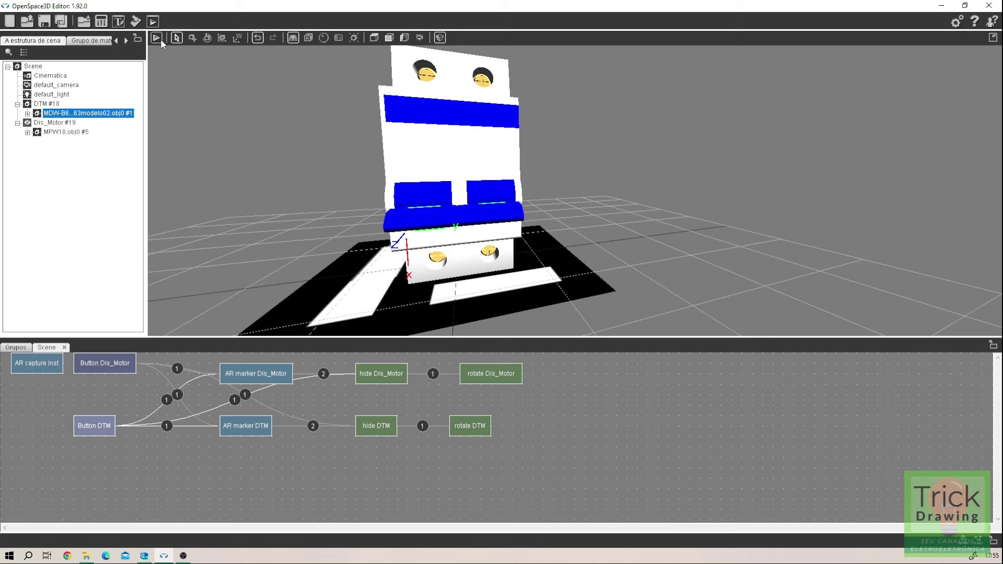
Step: Disable Ativar na inicialização and Habilitar rastreamento marcador na inicialização for AR marker DTM, and apply the settings
{"action": "double_click", "coordinate": [246, 425]}
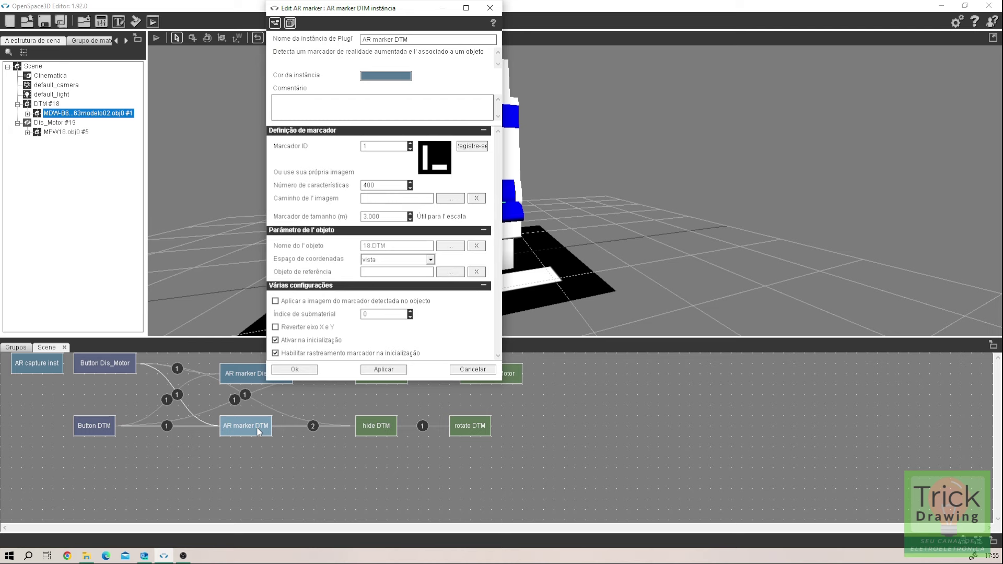
{"action": "left_click", "coordinate": [277, 354]}
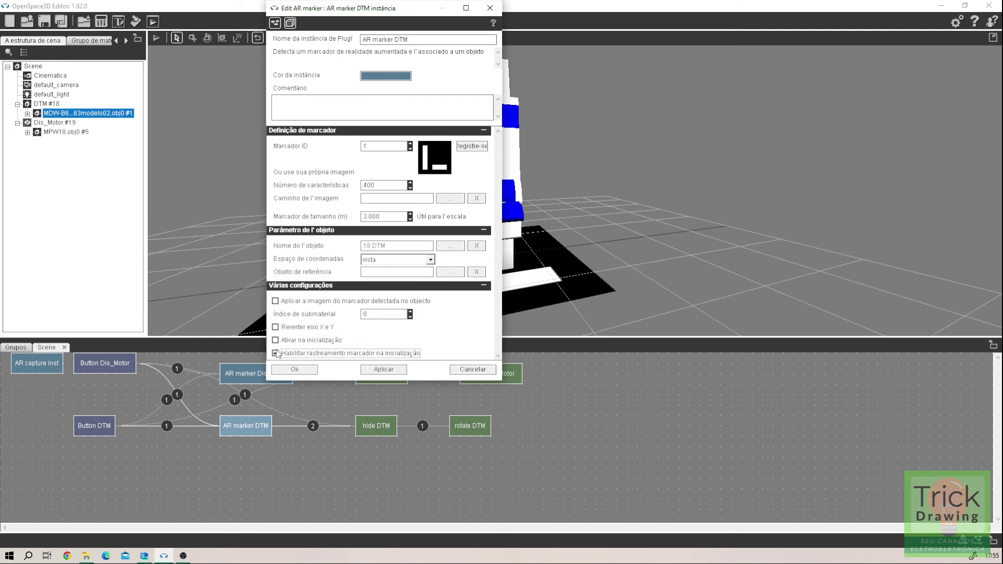
{"action": "left_click", "coordinate": [377, 370]}
{"action": "left_click", "coordinate": [290, 370]}
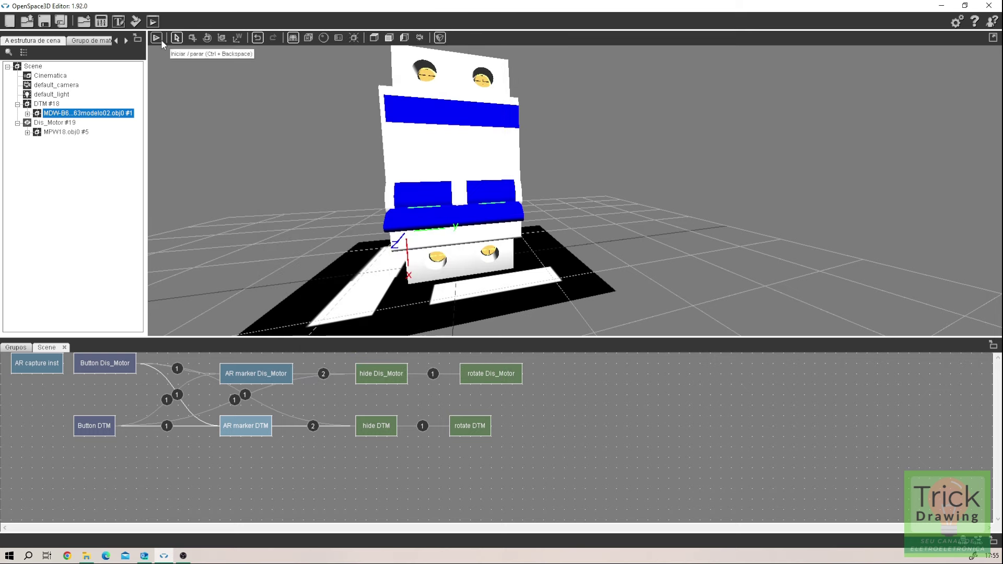
Step: Play the scene to check the startup model, show the DTM model with Disjuntor Termo Magnético, and stop playback
{"action": "left_click", "coordinate": [161, 39]}
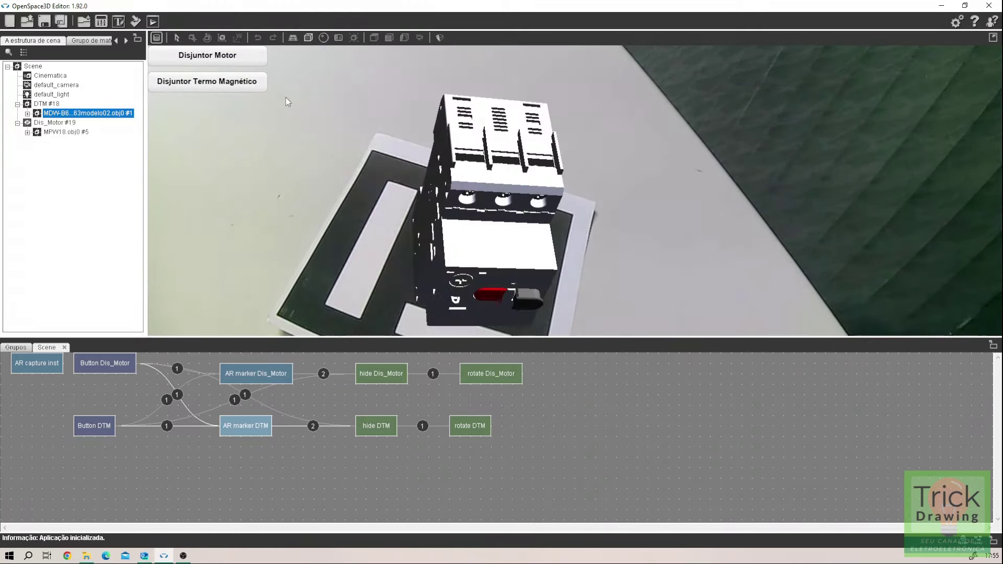
{"action": "left_click", "coordinate": [203, 85]}
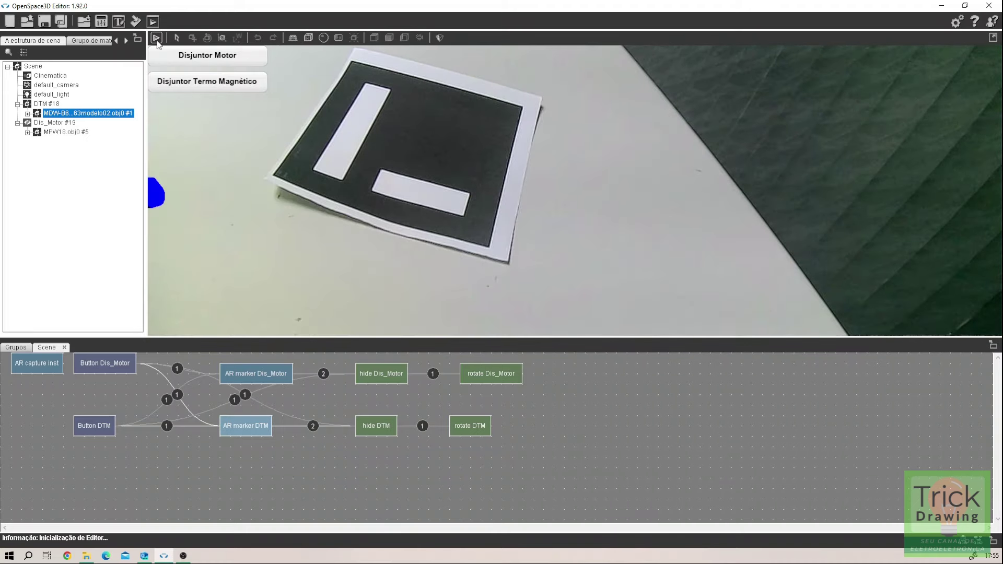
{"action": "left_click", "coordinate": [156, 39]}
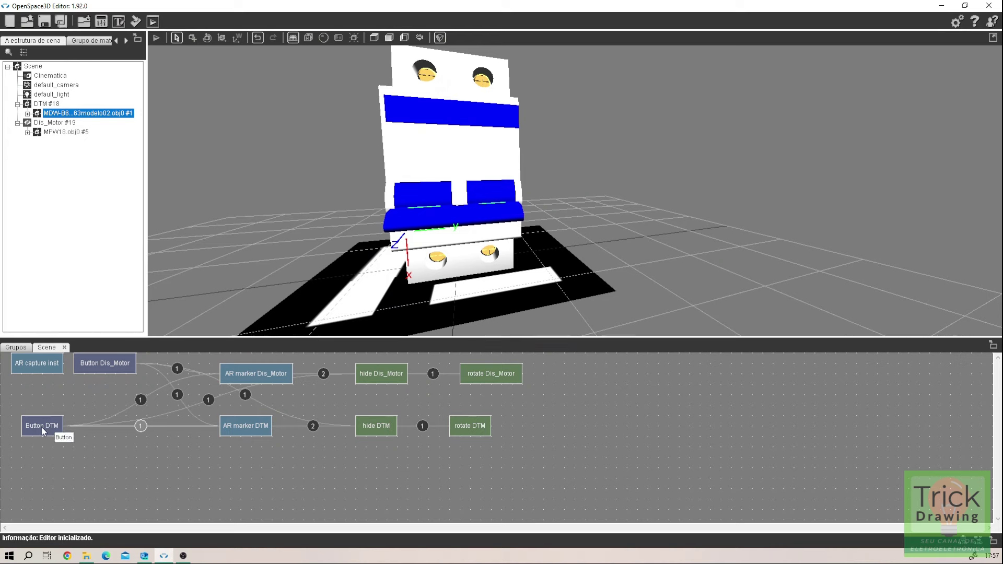
Step: Link Button DTM's LeftClick event to Enable tracking on AR marker DTM, and play the scene briefly
{"action": "right_click", "coordinate": [52, 425]}
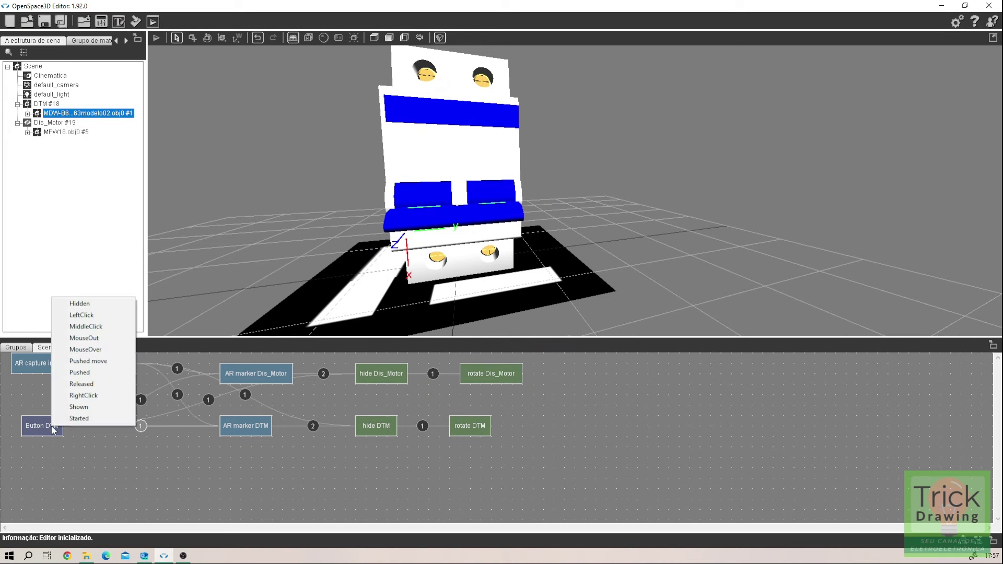
{"action": "left_click", "coordinate": [102, 316]}
{"action": "mouse_move", "coordinate": [62, 426]}
{"action": "left_mouse_down"}
{"action": "mouse_move", "coordinate": [114, 443]}
{"action": "mouse_move", "coordinate": [245, 428]}
{"action": "left_mouse_up"}
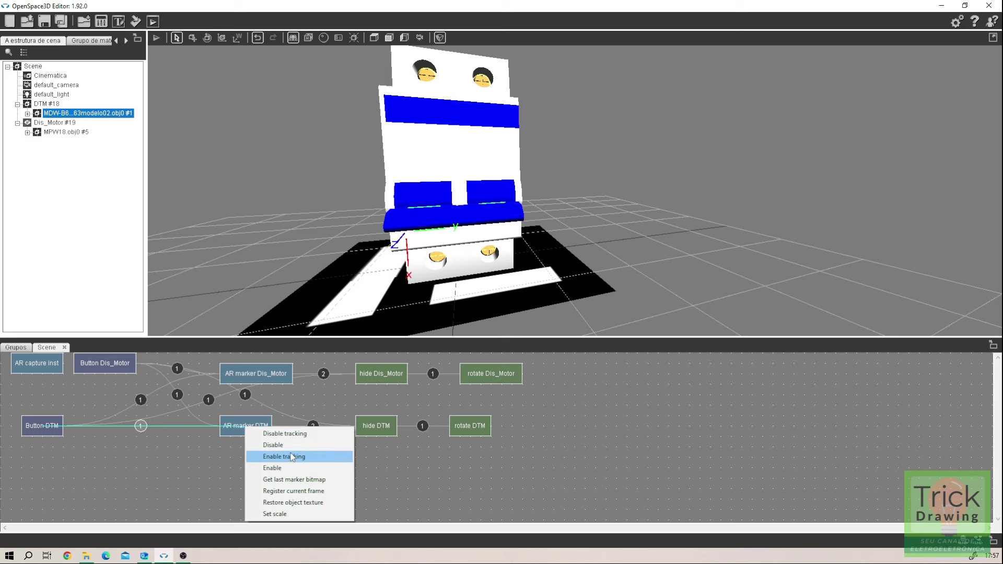
{"action": "left_click", "coordinate": [289, 457]}
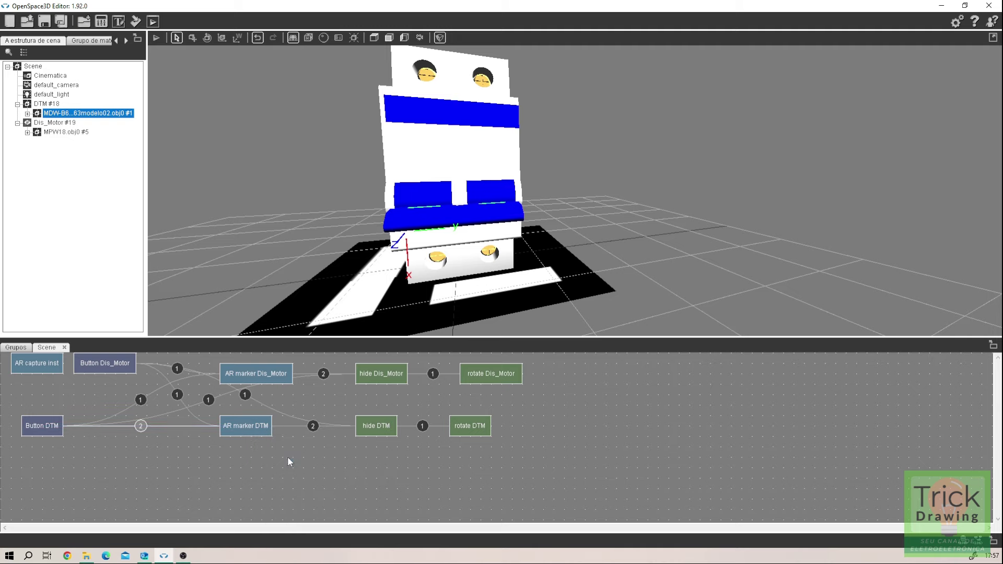
{"action": "left_click", "coordinate": [156, 38]}
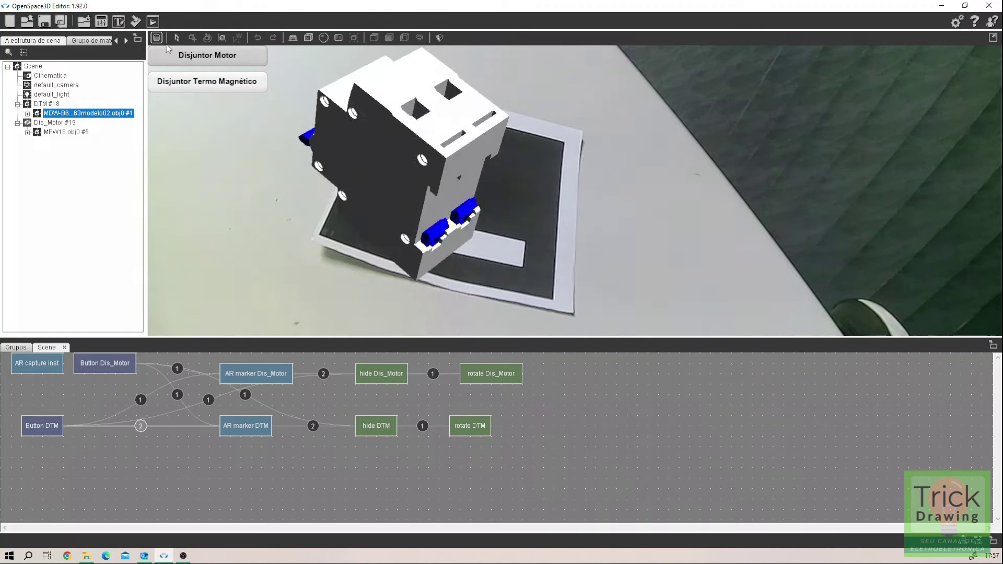
{"action": "key", "text": "Escape"}
Step: Spread out the plugIT graph by moving Button DTM and AR marker DTM lower and AR marker Dis_Motor closer to its button
{"action": "left_click_drag", "start_coordinate": [36, 431], "coordinate": [37, 462]}
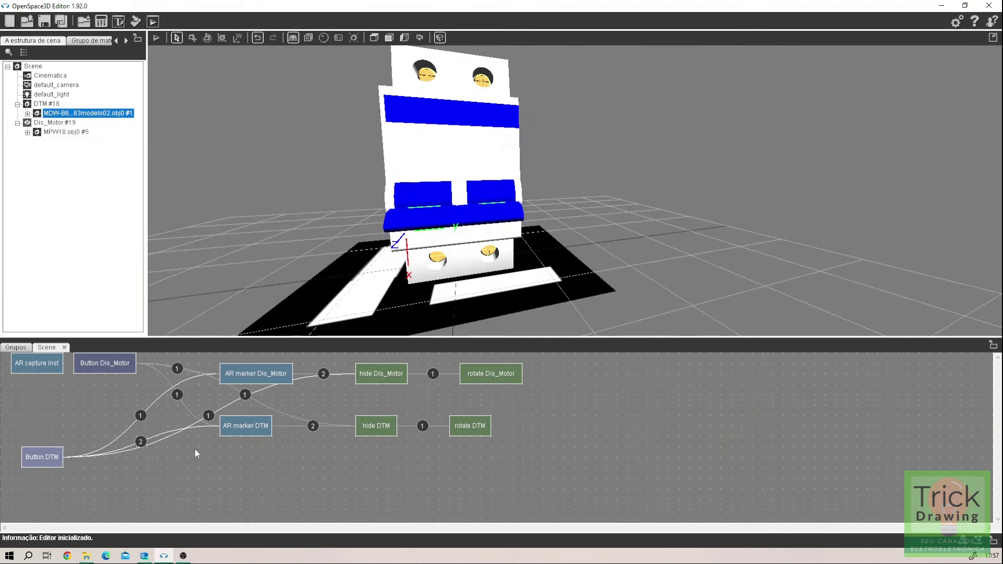
{"action": "mouse_move", "coordinate": [237, 427]}
{"action": "left_mouse_down"}
{"action": "mouse_move", "coordinate": [244, 467]}
{"action": "mouse_move", "coordinate": [238, 459]}
{"action": "left_mouse_up"}
{"action": "left_click_drag", "start_coordinate": [46, 459], "coordinate": [52, 470]}
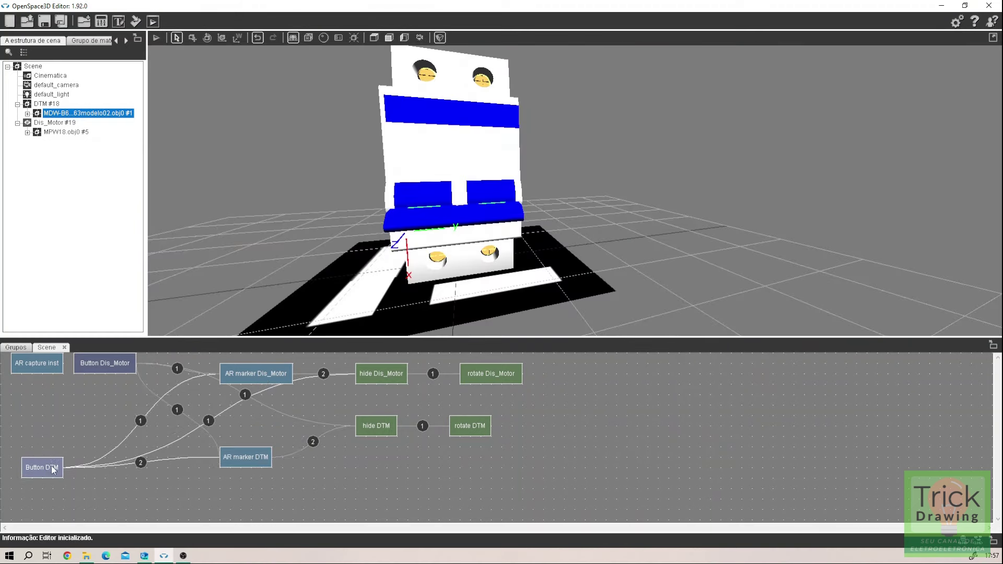
{"action": "left_click_drag", "start_coordinate": [255, 371], "coordinate": [236, 371]}
Step: Link Button Dis_Motor's LeftClick event to Enable tracking on AR marker Dis_Motor
{"action": "right_click", "coordinate": [117, 368]}
{"action": "left_click", "coordinate": [126, 380]}
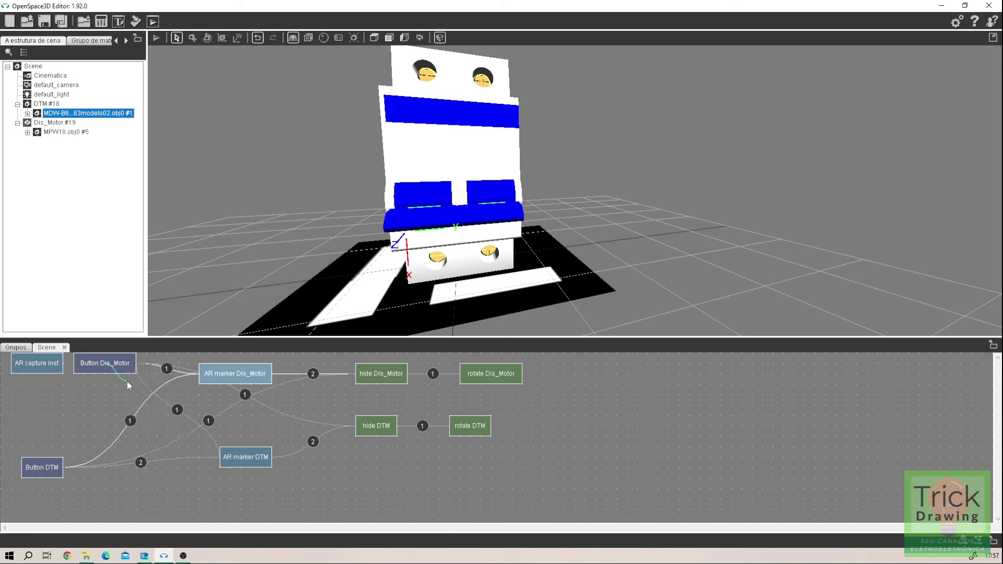
{"action": "left_click", "coordinate": [220, 375]}
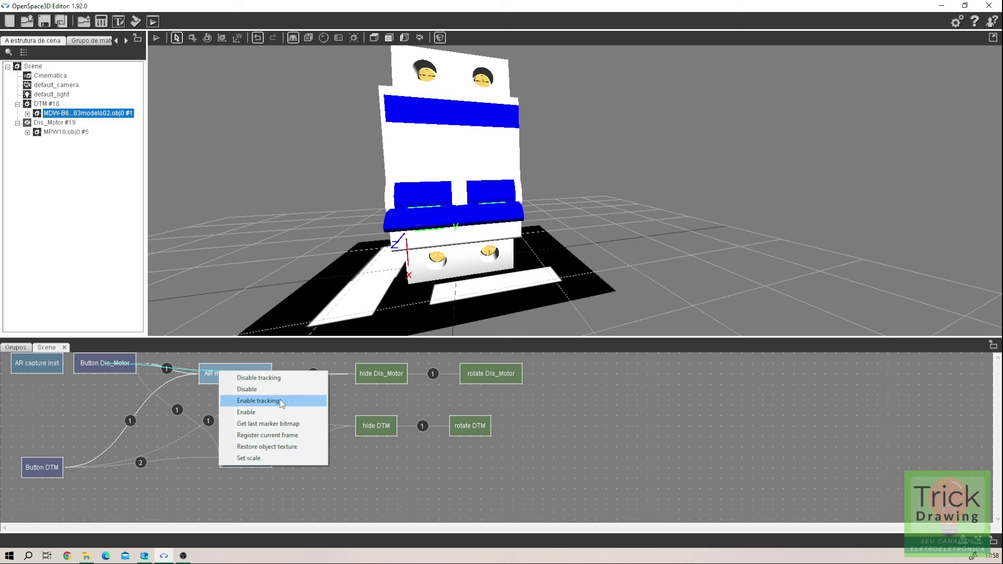
{"action": "left_click", "coordinate": [258, 401]}
Step: Play the scene, alternate the Disjuntor Termo Magnético and Disjuntor Motor buttons, and replay it briefly to check the startup model
{"action": "left_click", "coordinate": [156, 38]}
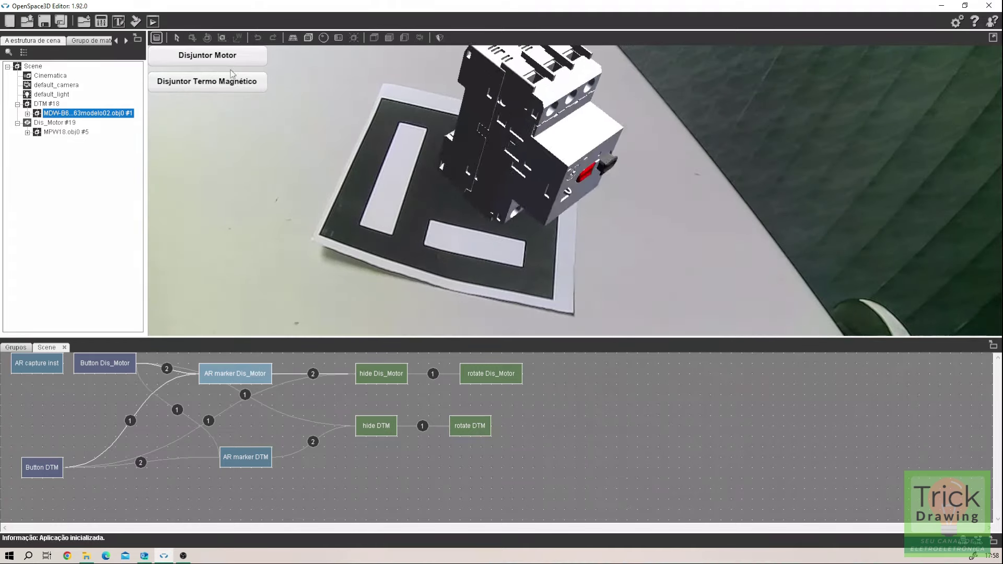
{"action": "left_click", "coordinate": [231, 87]}
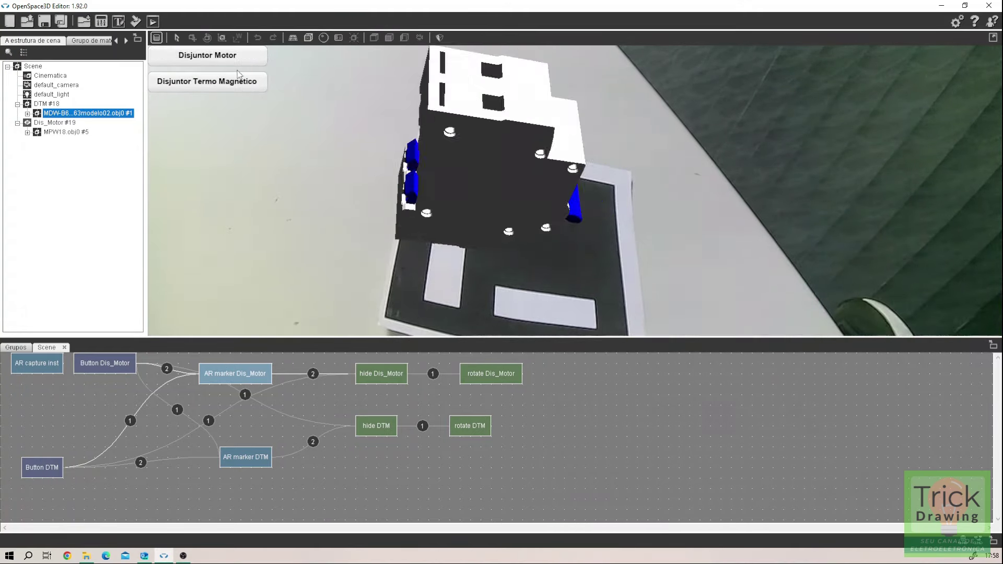
{"action": "left_click", "coordinate": [180, 57]}
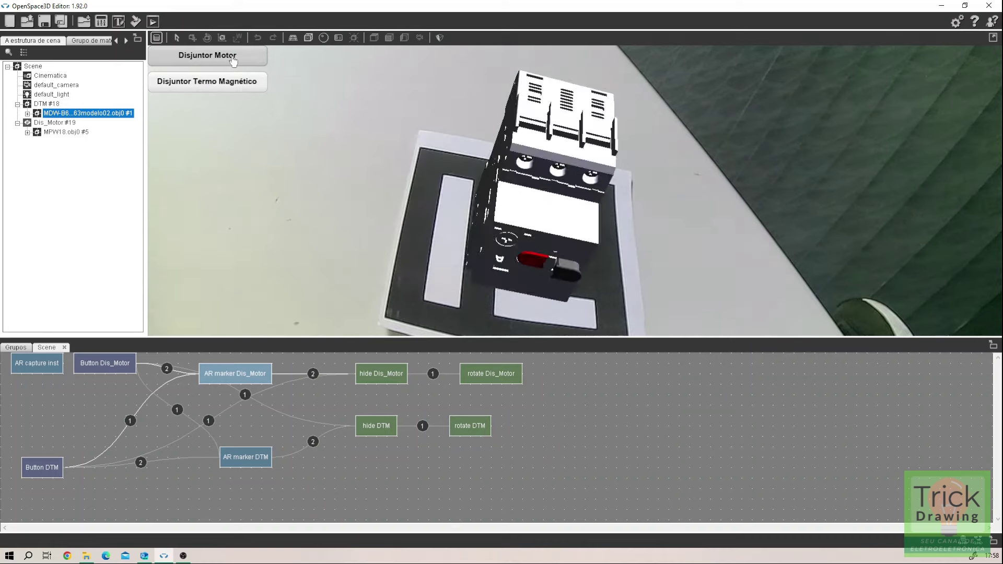
{"action": "left_click", "coordinate": [233, 89]}
{"action": "left_click", "coordinate": [157, 37]}
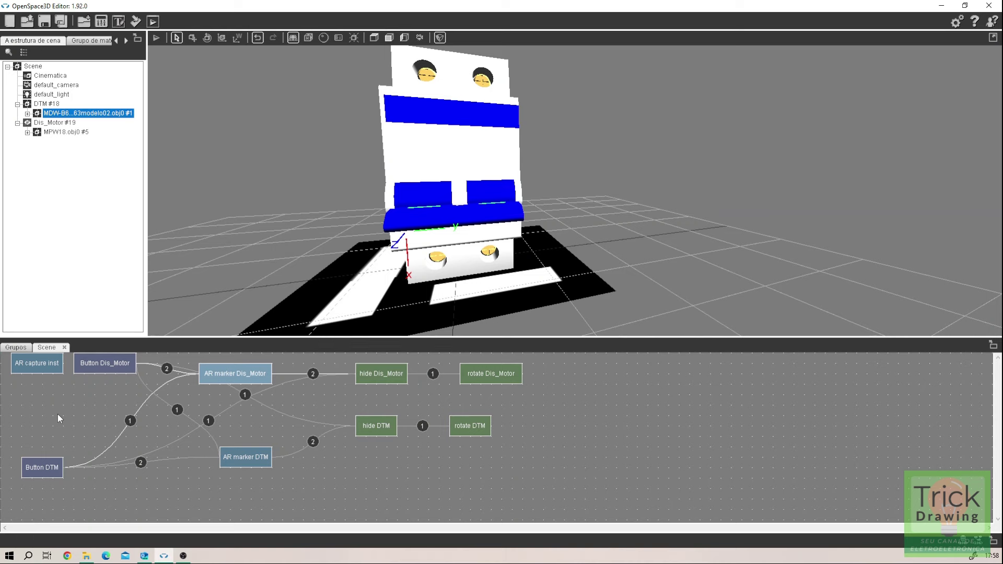
{"action": "left_click", "coordinate": [156, 37]}
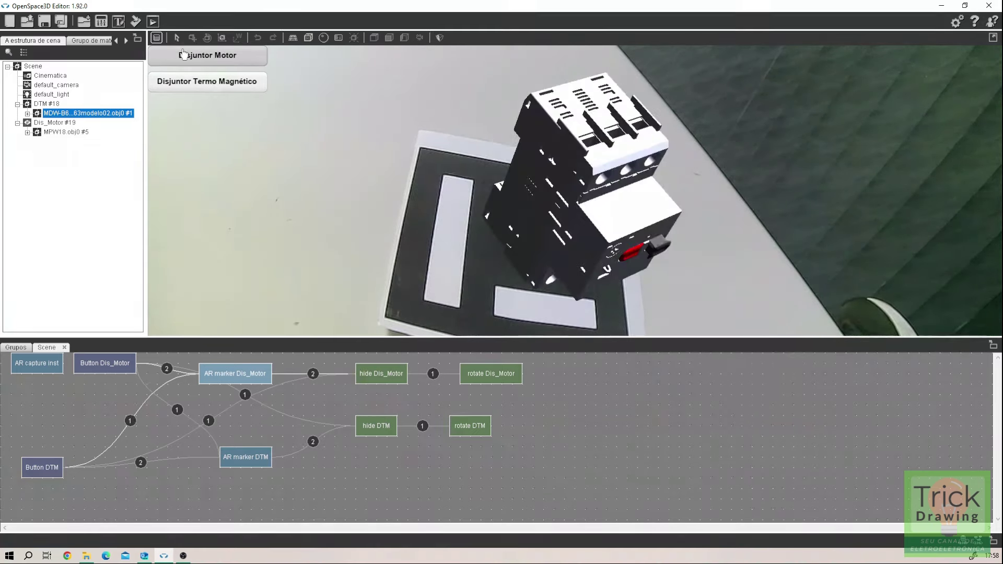
{"action": "left_click", "coordinate": [157, 39]}
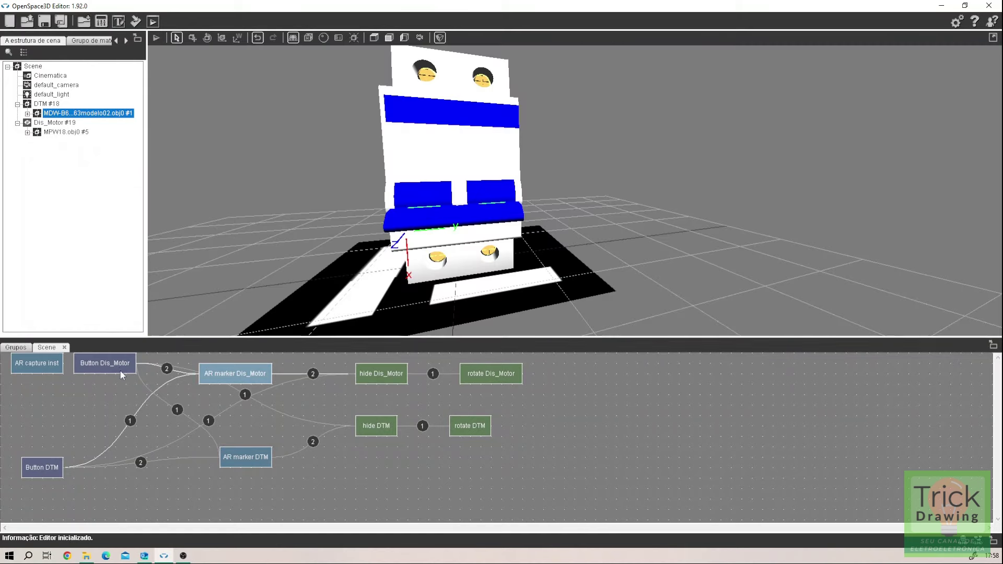
Step: Disable Mostrar na inicialização for Button Dis_Motor and apply the settings
{"action": "double_click", "coordinate": [117, 365]}
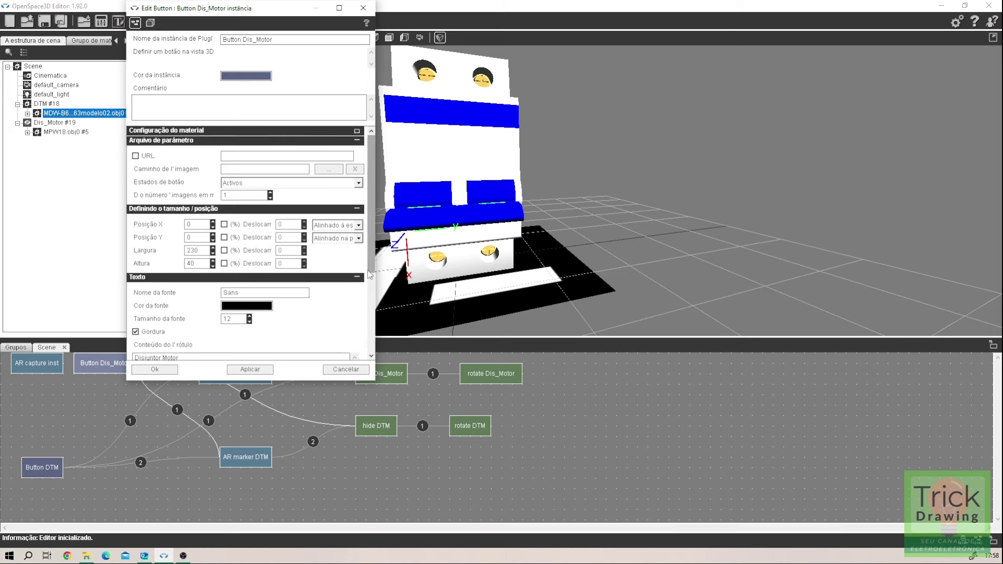
{"action": "left_click_drag", "start_coordinate": [372, 294], "coordinate": [375, 366]}
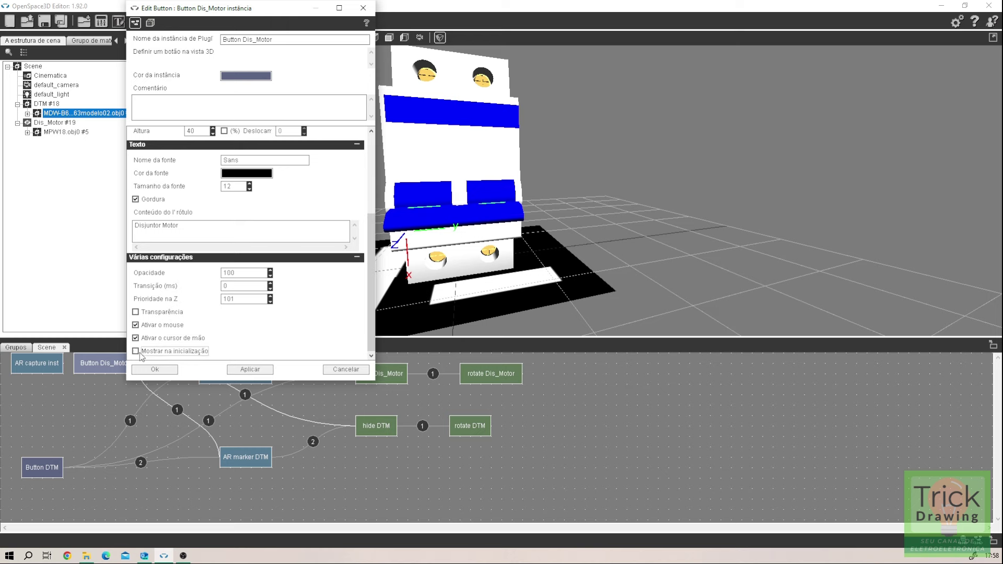
{"action": "left_click", "coordinate": [254, 372]}
{"action": "left_click", "coordinate": [164, 370]}
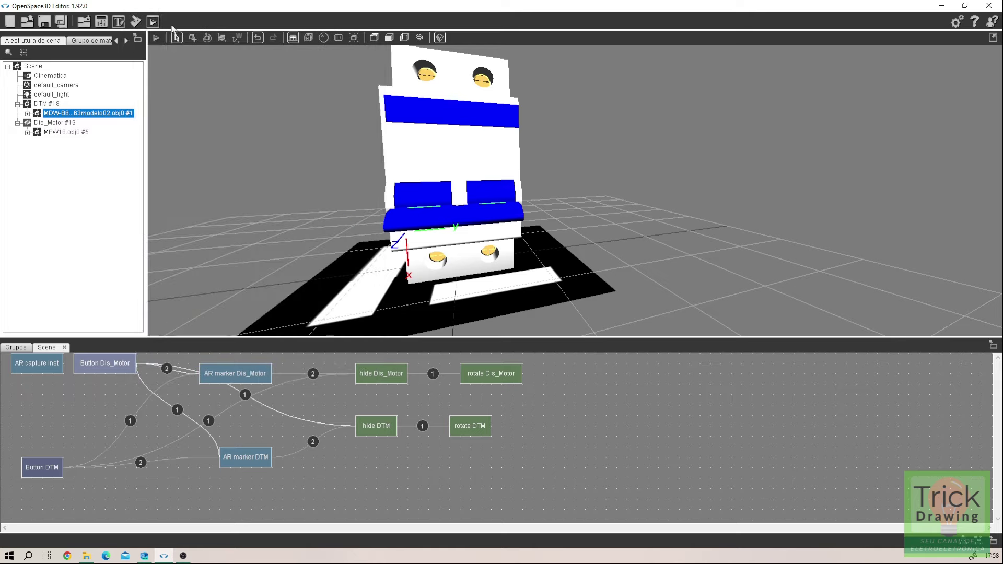
Step: Play the scene to check the startup buttons, show the DTM model with Disjuntor Termo Magnético, and stop playback
{"action": "left_click", "coordinate": [155, 41]}
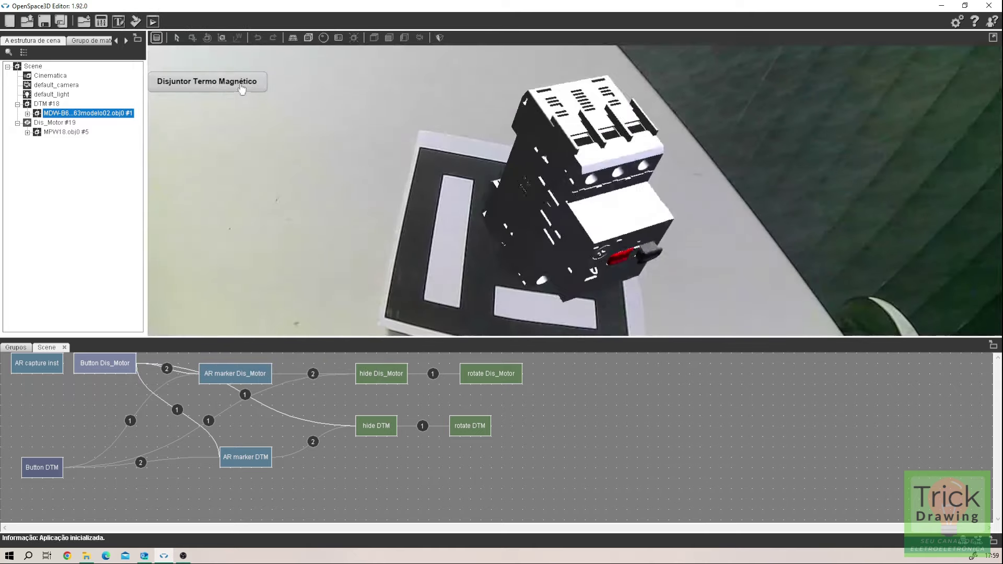
{"action": "left_click", "coordinate": [241, 89]}
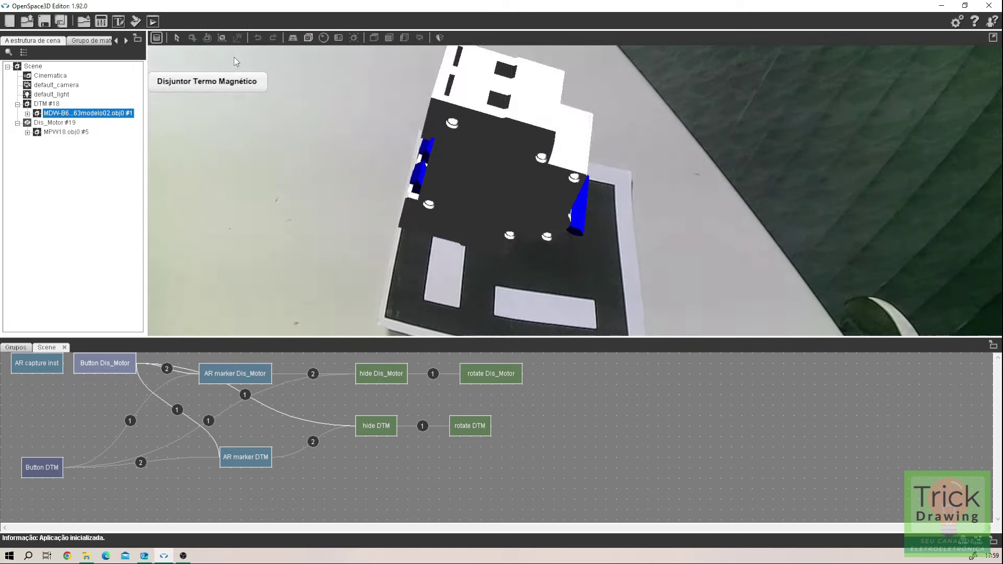
{"action": "left_click", "coordinate": [157, 38]}
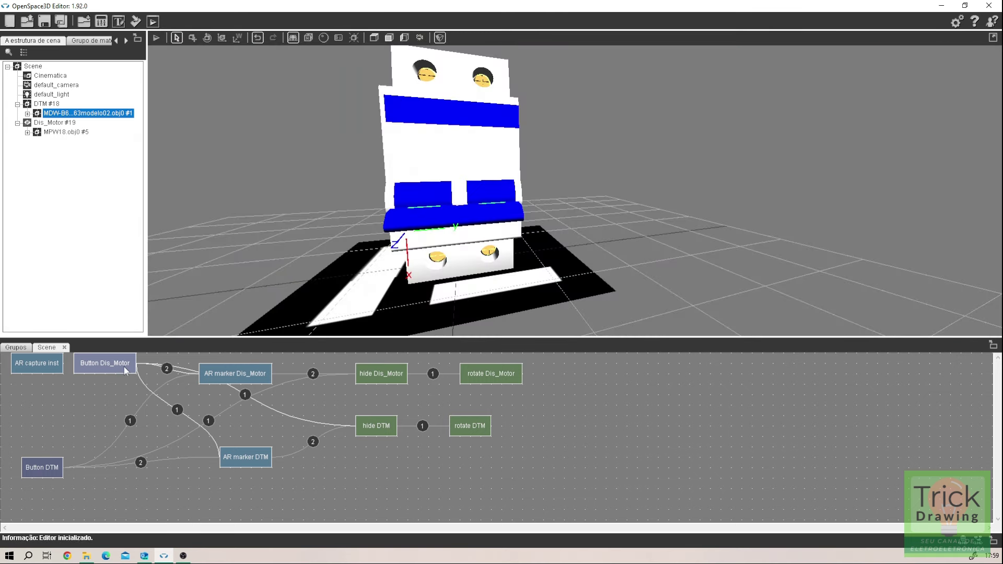
Step: Try linking Button DTM's LeftClick event to Enable on Button Dis_Motor, and test it by playing the scene
{"action": "right_click", "coordinate": [41, 471]}
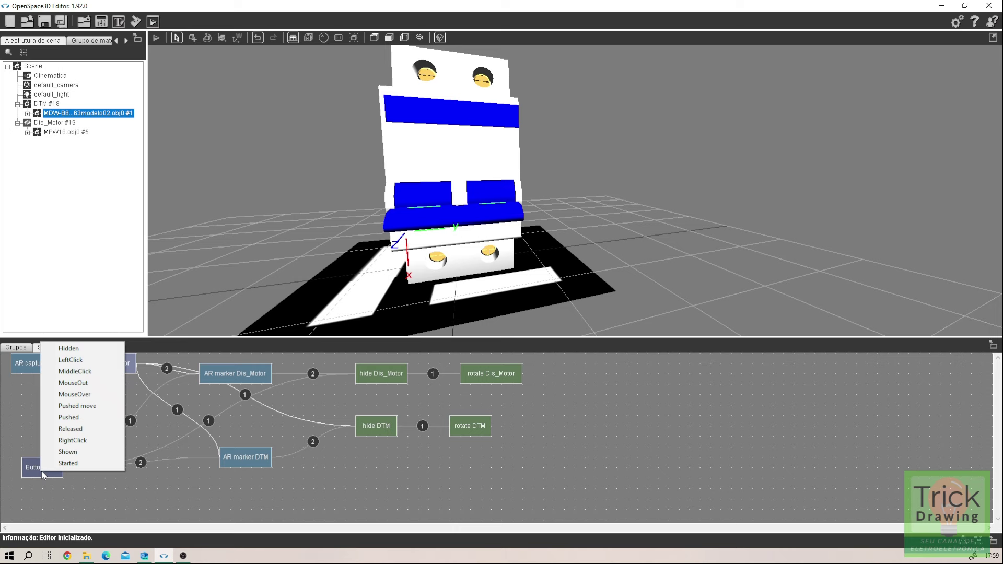
{"action": "left_click", "coordinate": [113, 503]}
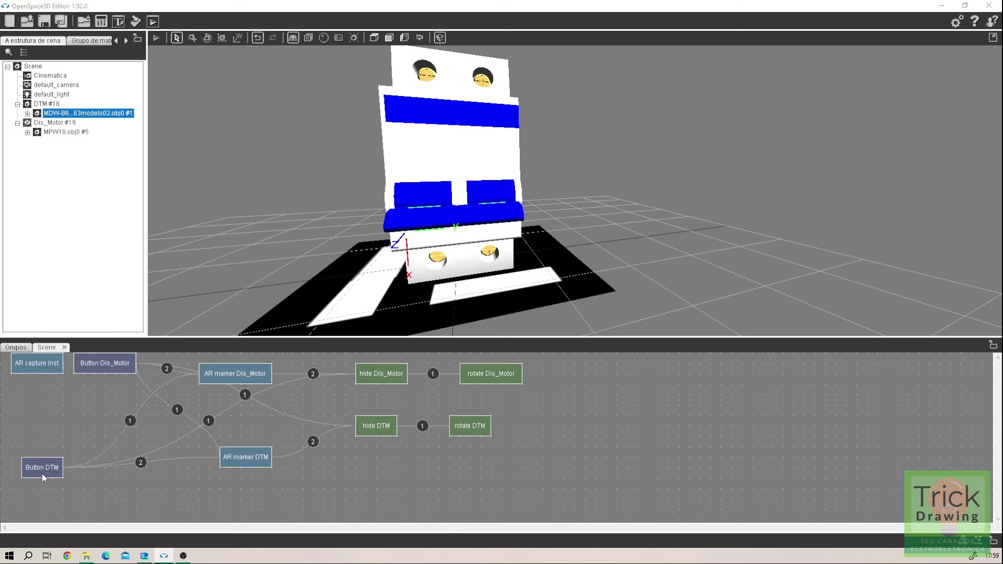
{"action": "right_click", "coordinate": [42, 472]}
{"action": "left_click", "coordinate": [55, 361]}
{"action": "left_click", "coordinate": [98, 365]}
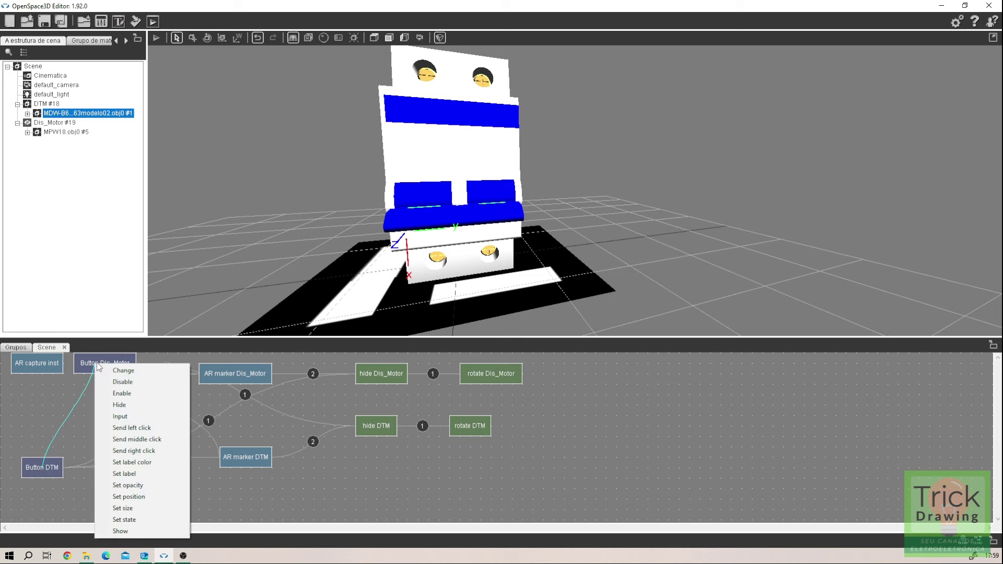
{"action": "left_click", "coordinate": [136, 393]}
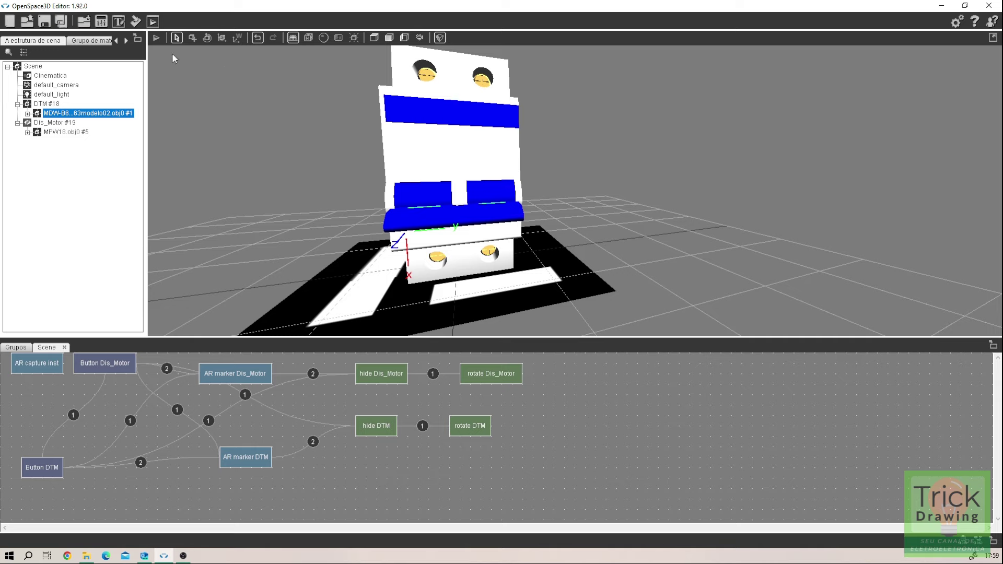
{"action": "left_click", "coordinate": [158, 39]}
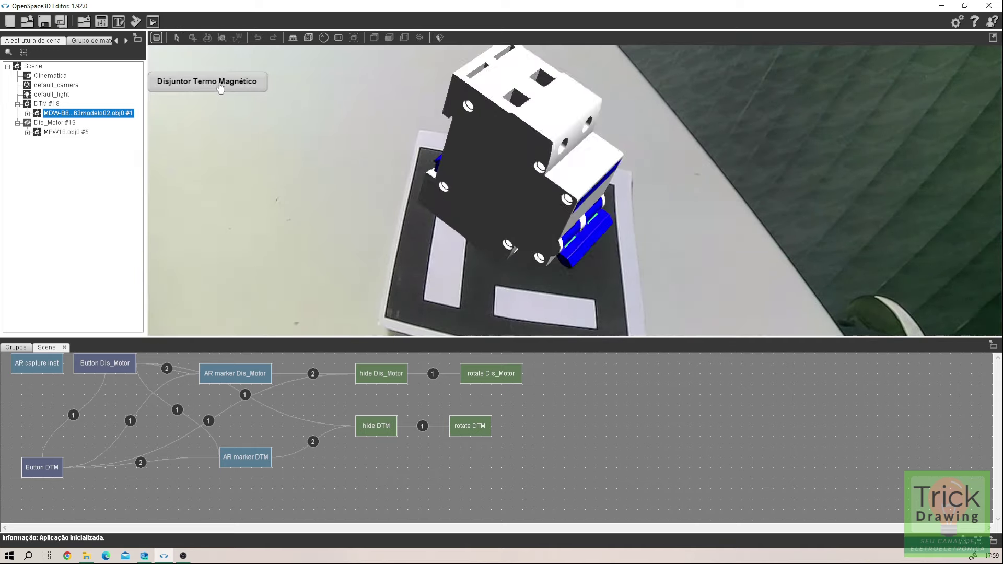
{"action": "key", "text": "Escape"}
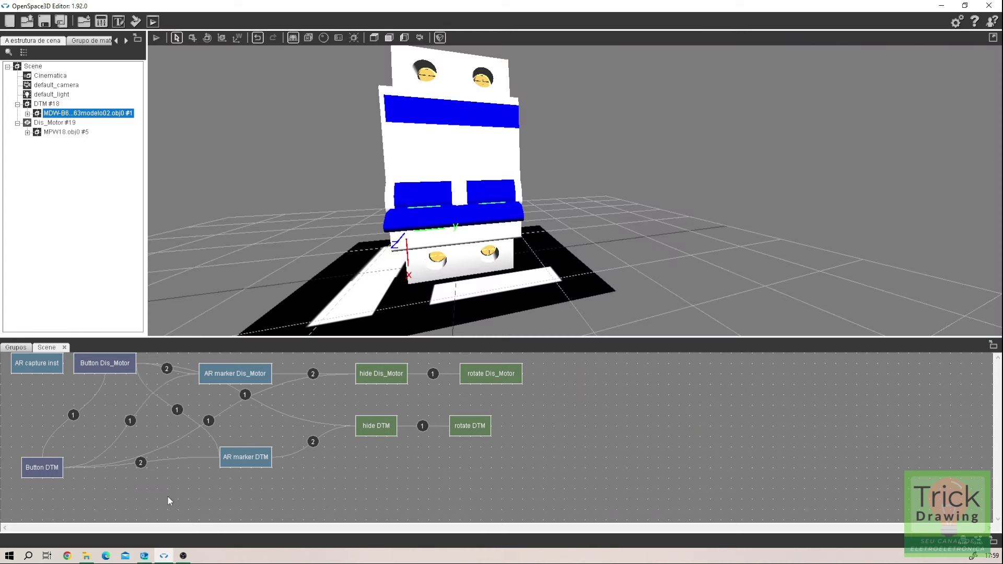
Step: Delete the link from Button DTM to Button Dis_Motor
{"action": "right_click", "coordinate": [49, 469]}
{"action": "left_click", "coordinate": [106, 426]}
{"action": "key", "text": "Delete"}
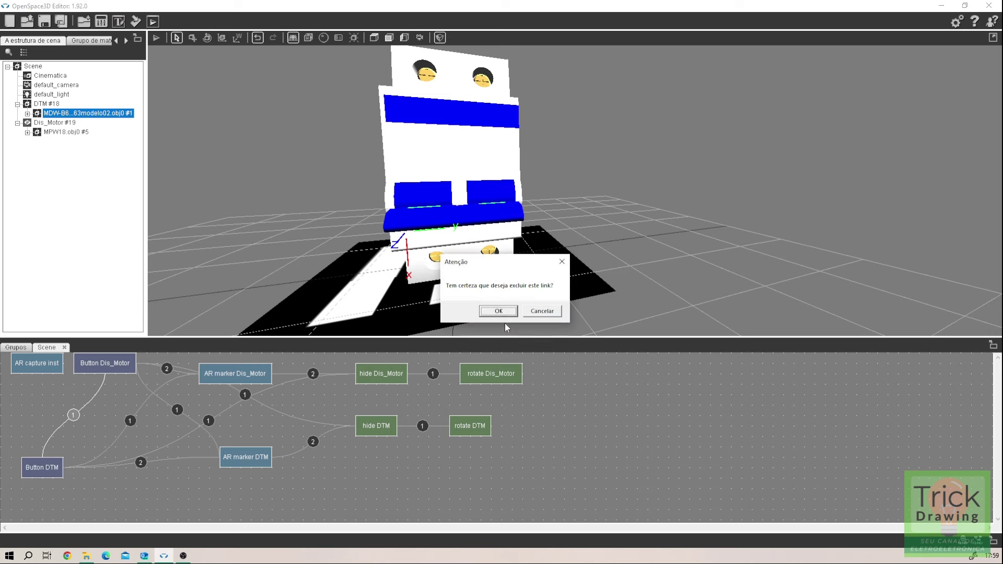
{"action": "left_click", "coordinate": [498, 311]}
Step: Link Button DTM's LeftClick event to Show on Button Dis_Motor
{"action": "right_click", "coordinate": [42, 466]}
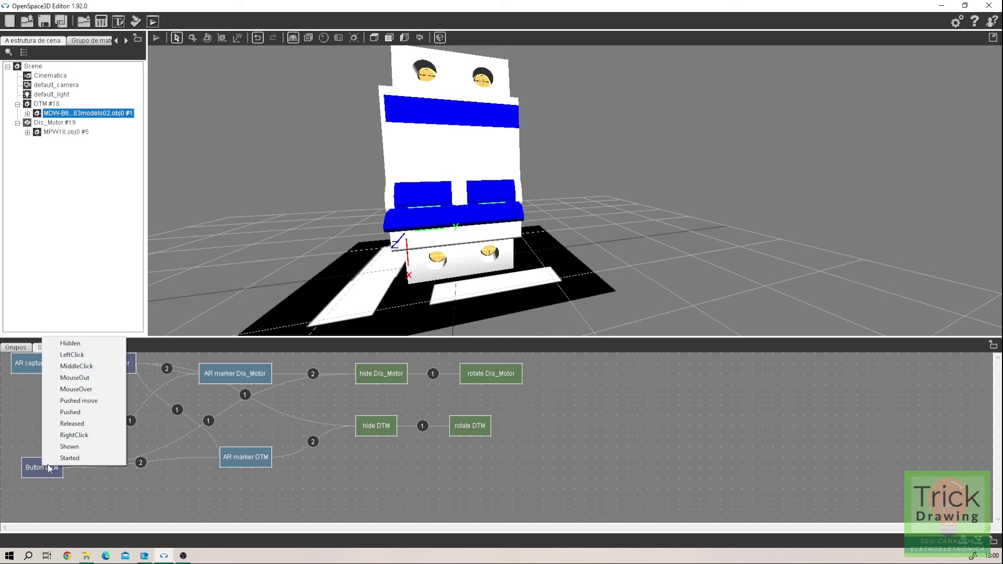
{"action": "left_click", "coordinate": [72, 354]}
{"action": "left_click", "coordinate": [115, 367]}
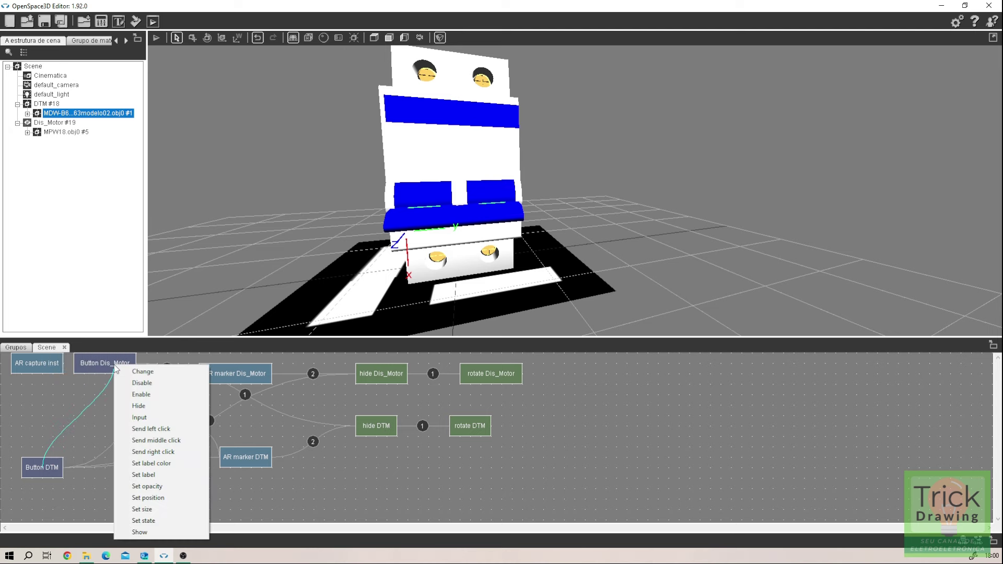
{"action": "left_click", "coordinate": [145, 533]}
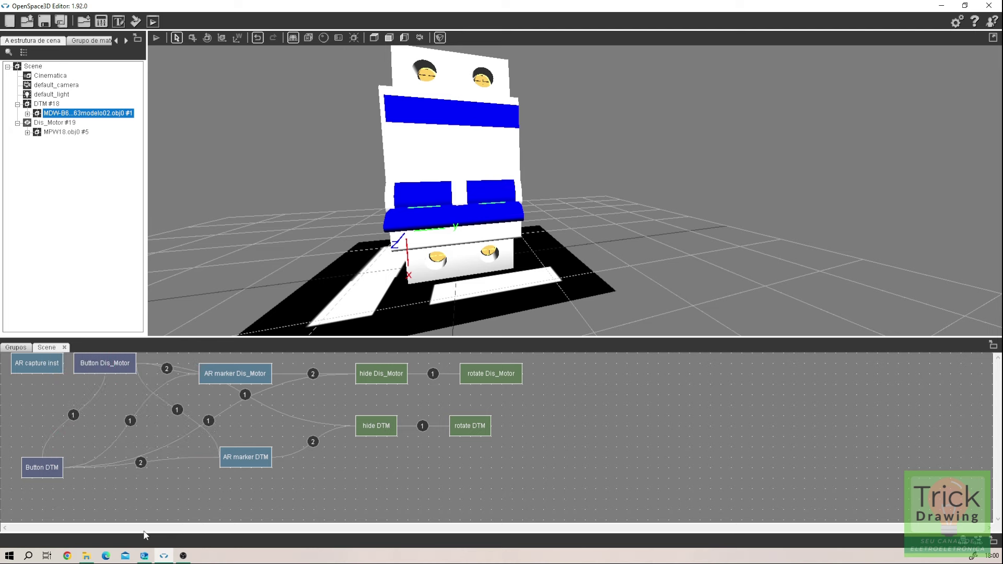
Step: Play the scene, reveal the Disjuntor Motor button with Disjuntor Termo Magnético, switch between both models, and restart playback
{"action": "left_click", "coordinate": [157, 40]}
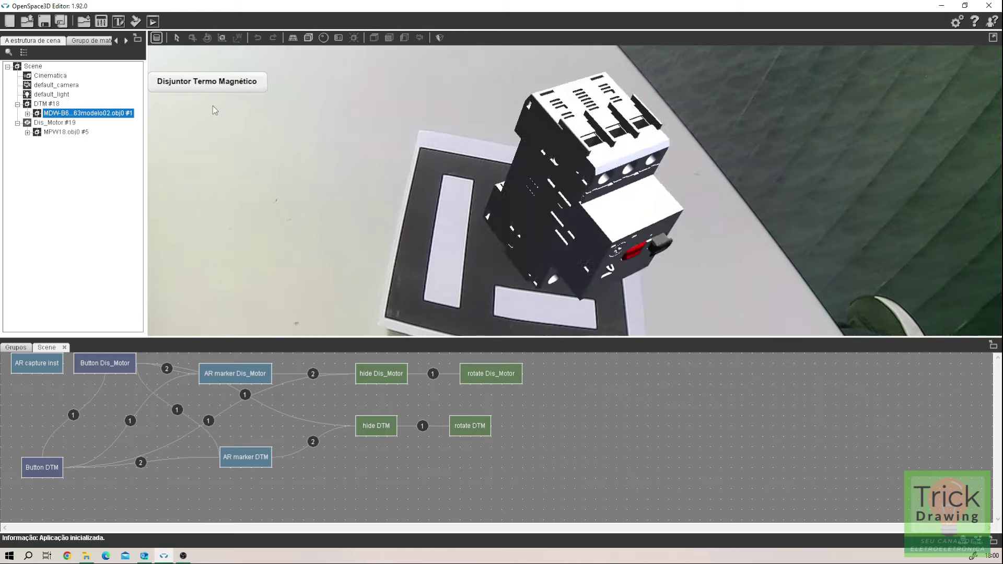
{"action": "left_click", "coordinate": [222, 82]}
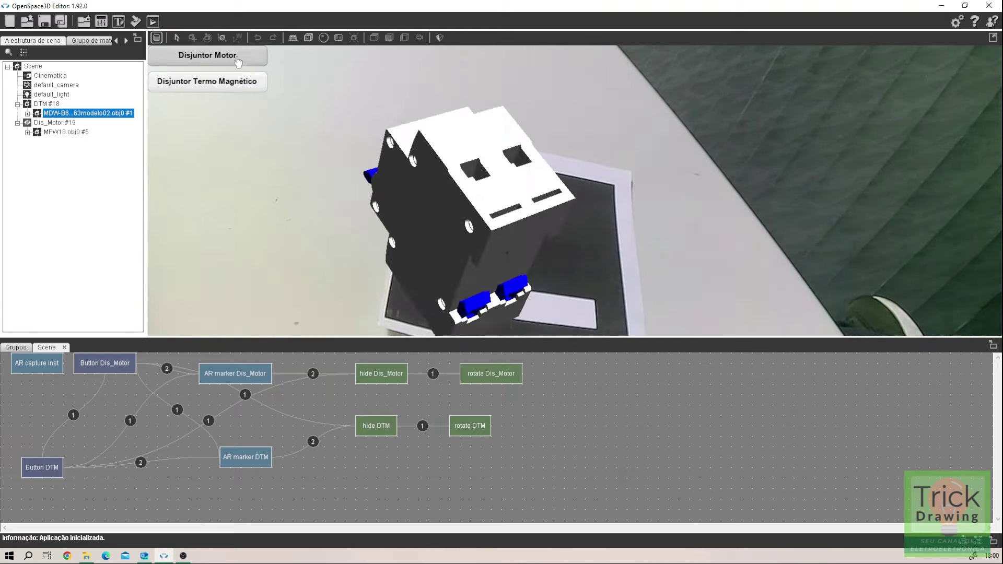
{"action": "left_click", "coordinate": [228, 84]}
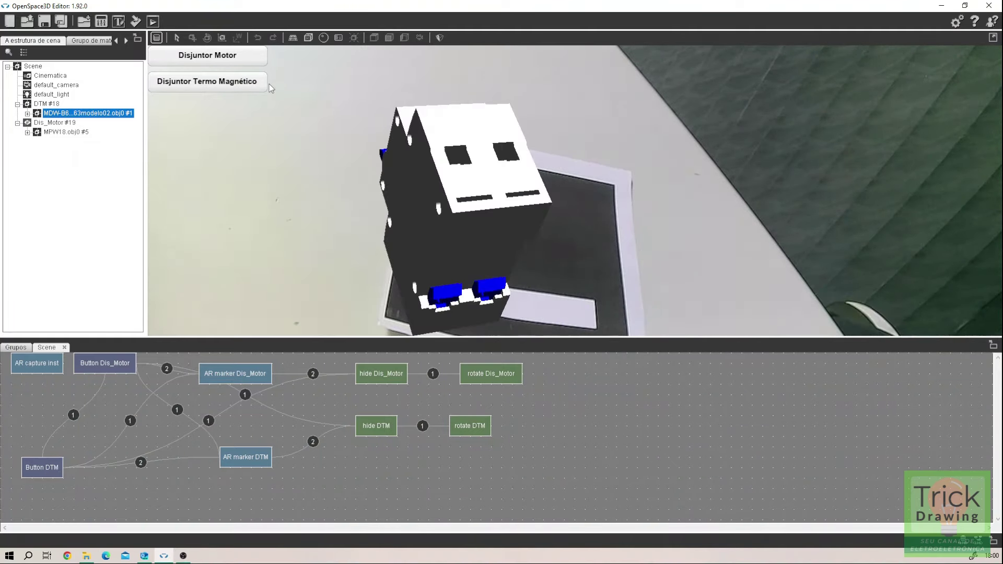
{"action": "left_click", "coordinate": [232, 59]}
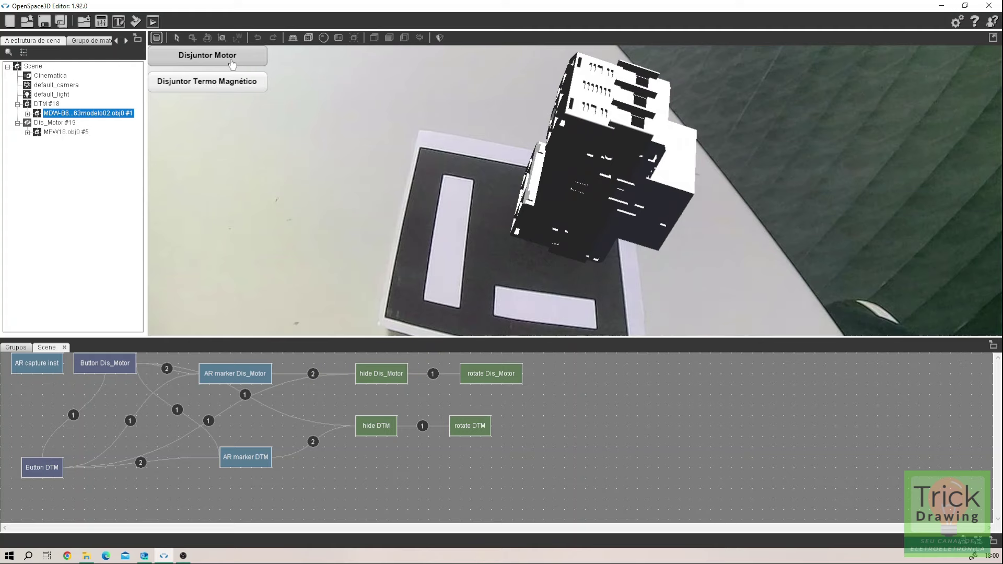
{"action": "left_click", "coordinate": [158, 41]}
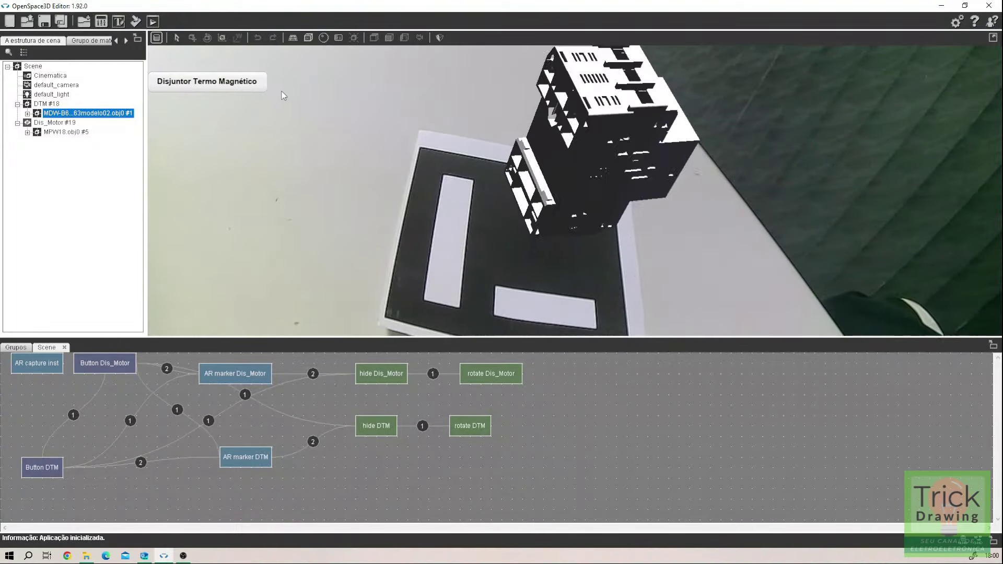
Step: Switch to the thermomagnetic breaker model, stop playback, and link Button DTM's LeftClick event to Hide on Button DTM itself
{"action": "left_click", "coordinate": [219, 86]}
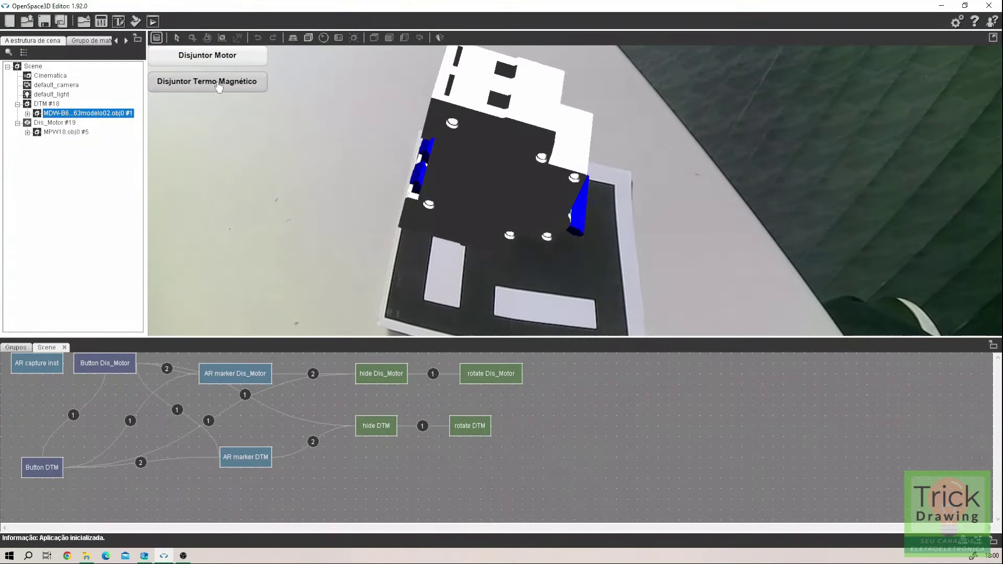
{"action": "left_click", "coordinate": [156, 38]}
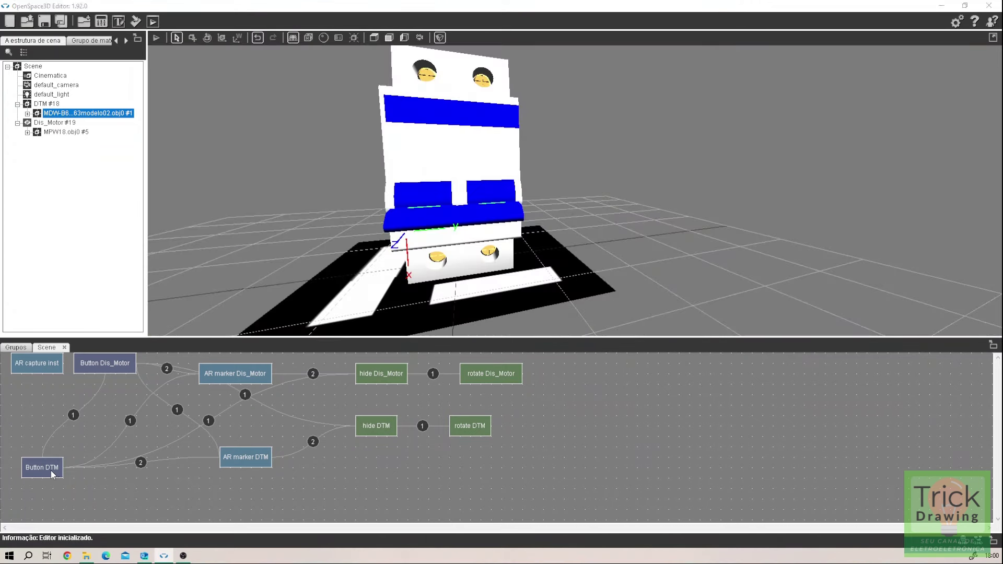
{"action": "right_click", "coordinate": [51, 471]}
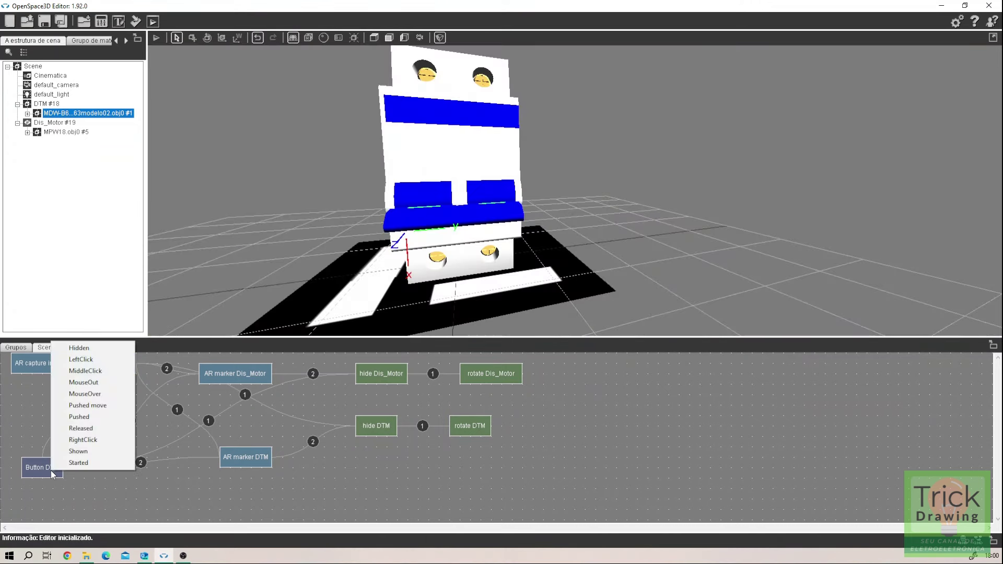
{"action": "left_click", "coordinate": [101, 359]}
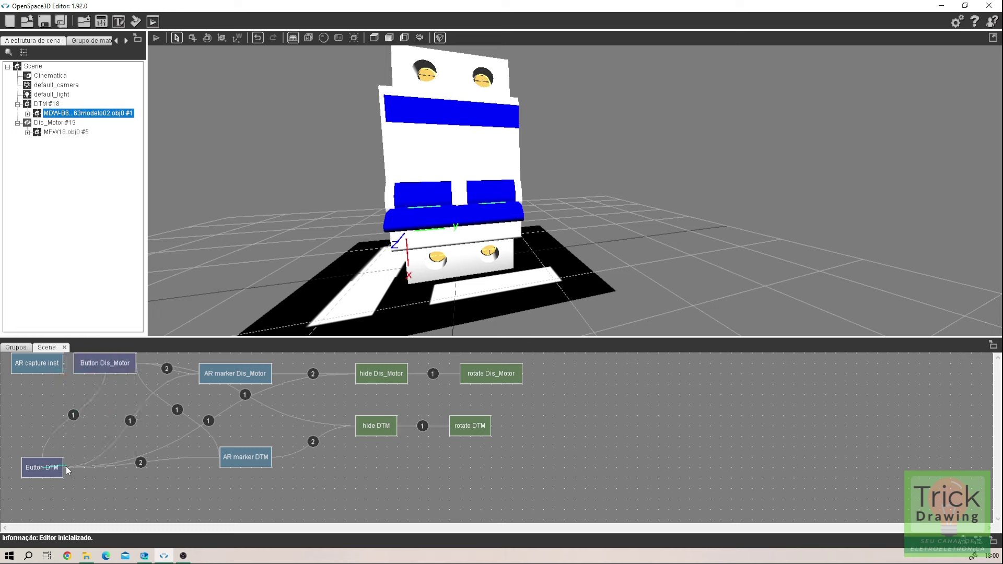
{"action": "left_click", "coordinate": [34, 469]}
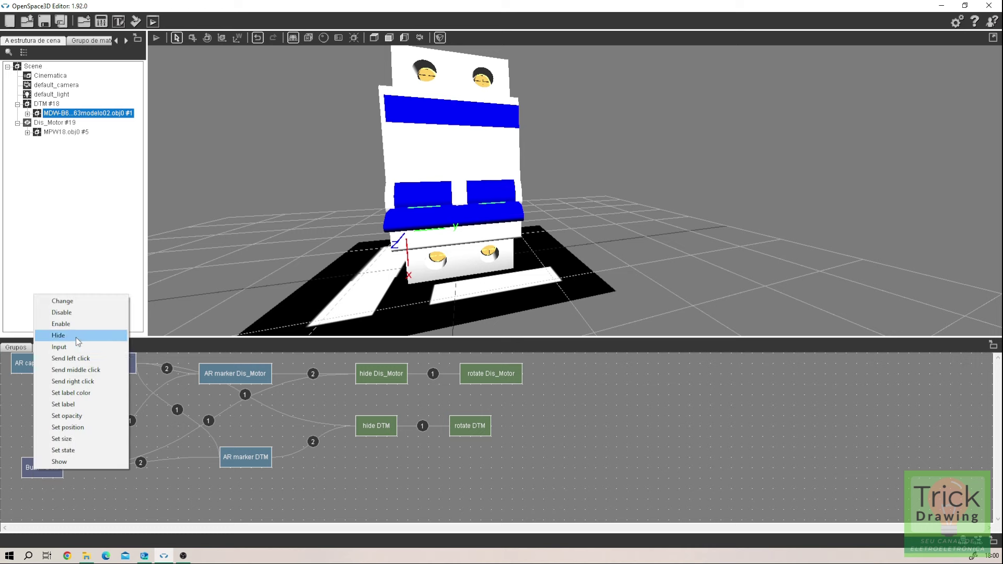
{"action": "left_click", "coordinate": [76, 336]}
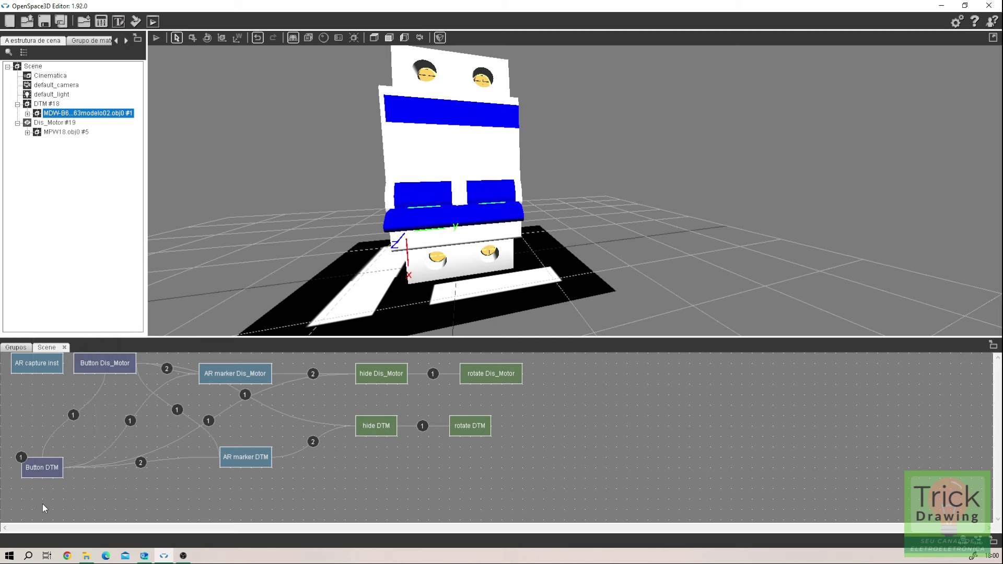
Step: Play the scene, test the Disjuntor Termo Magnético button once, and stop playback
{"action": "left_click", "coordinate": [157, 38]}
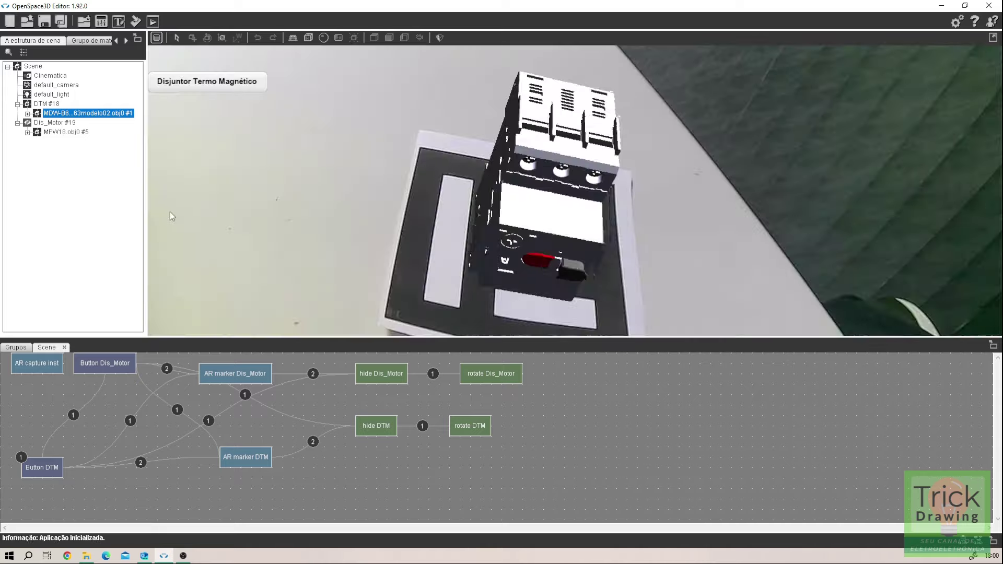
{"action": "left_click", "coordinate": [199, 81]}
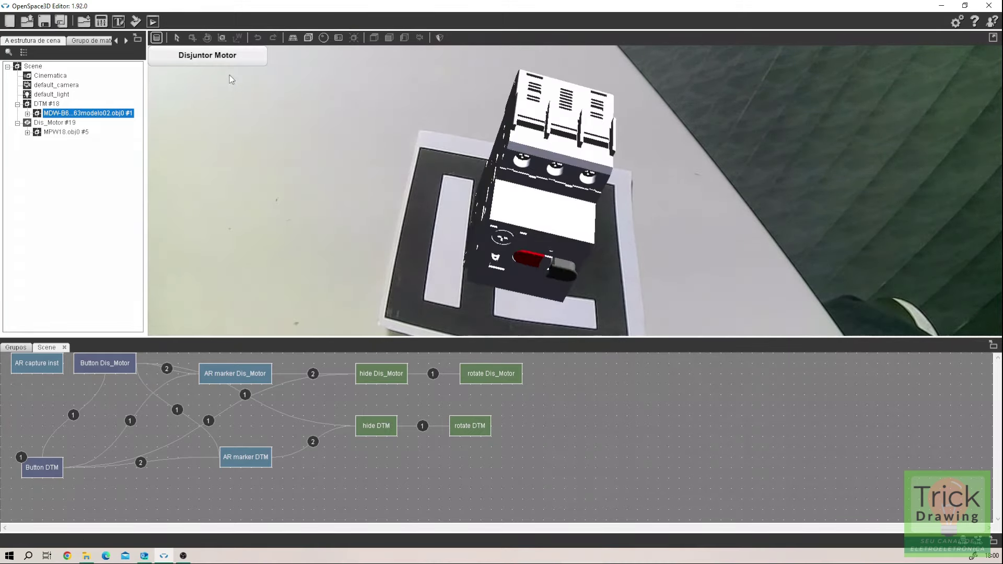
{"action": "left_click", "coordinate": [156, 37]}
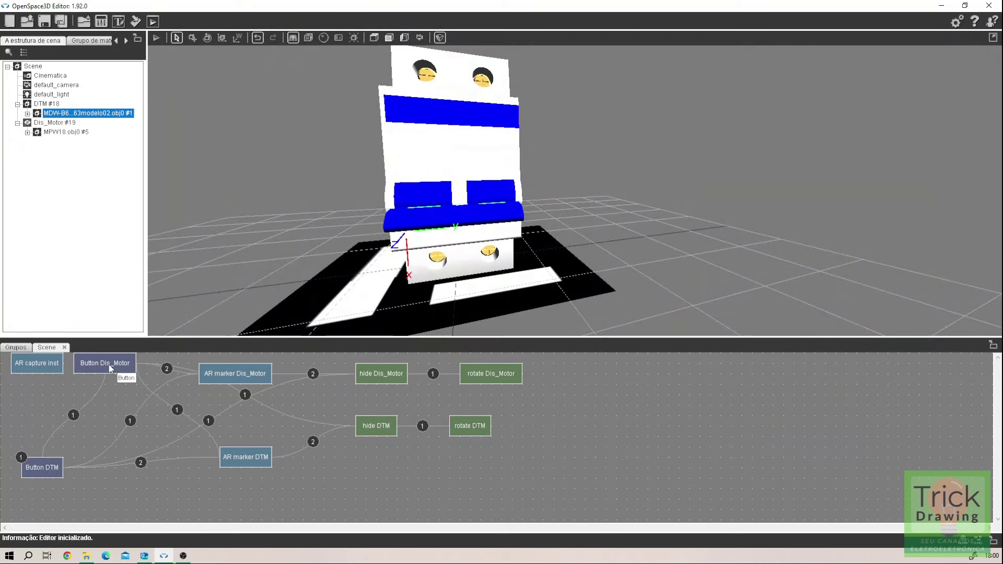
Step: Link Button Dis_Motor's LeftClick event to Show on Button DTM
{"action": "right_click", "coordinate": [111, 368]}
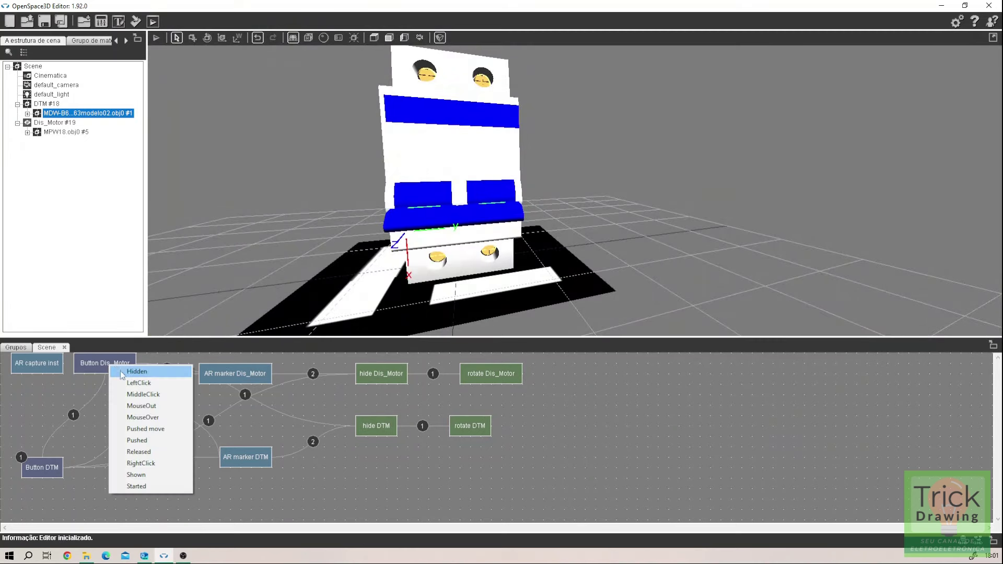
{"action": "left_click", "coordinate": [126, 383]}
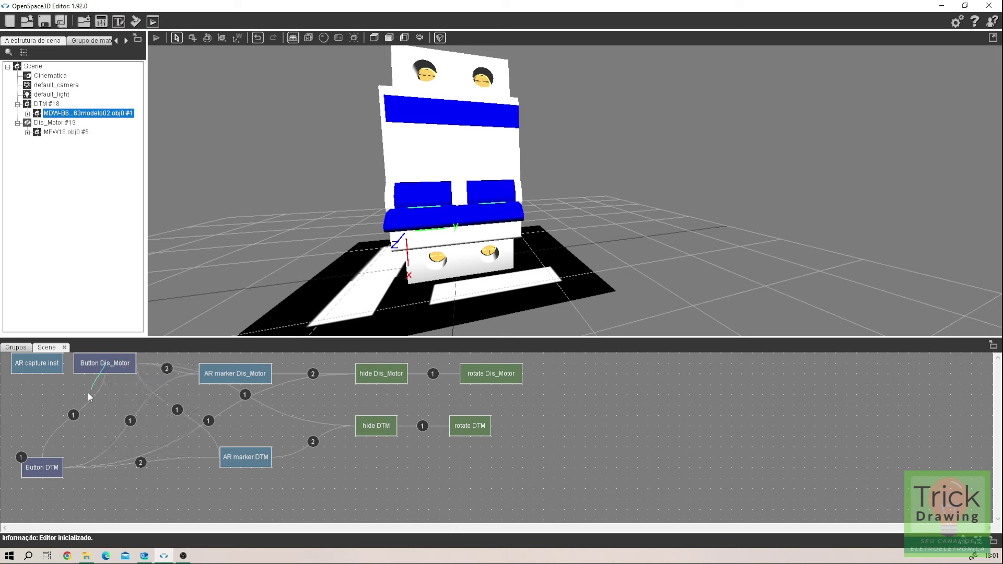
{"action": "left_click", "coordinate": [45, 468]}
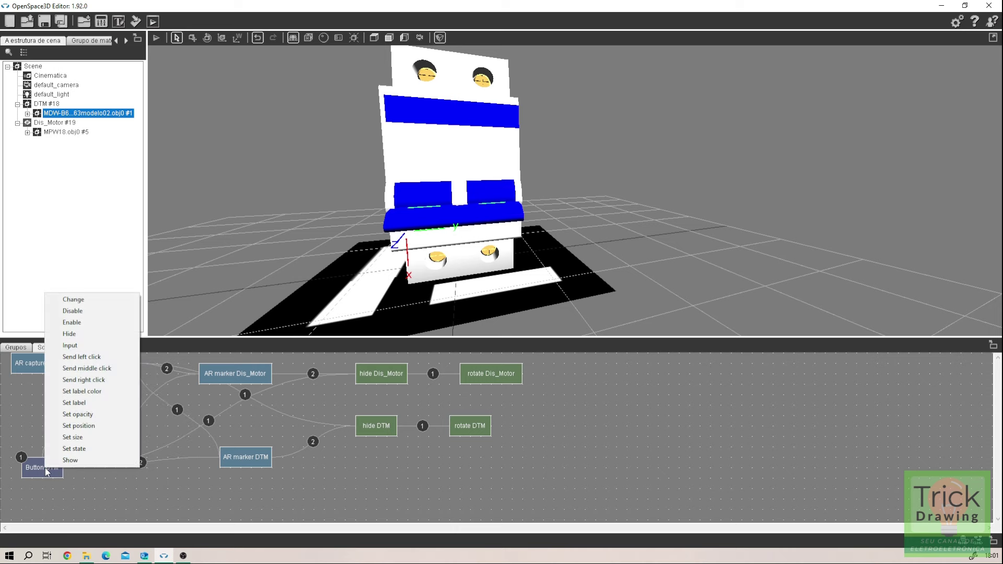
{"action": "left_click", "coordinate": [62, 462]}
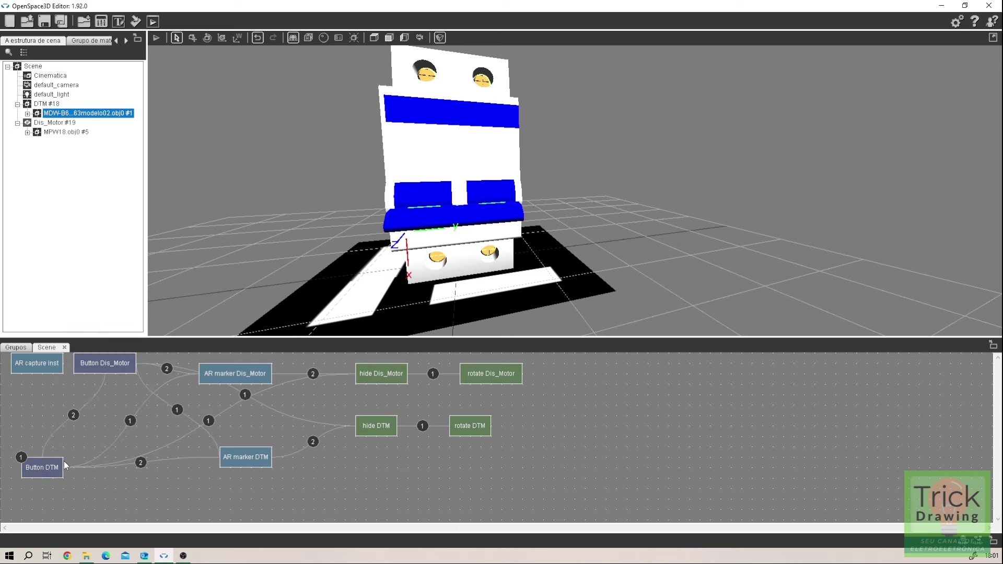
Step: Play the scene, switch repeatedly between the models with Disjuntor Motor and Disjuntor Termo Magnético, and stop playback
{"action": "left_click", "coordinate": [156, 39]}
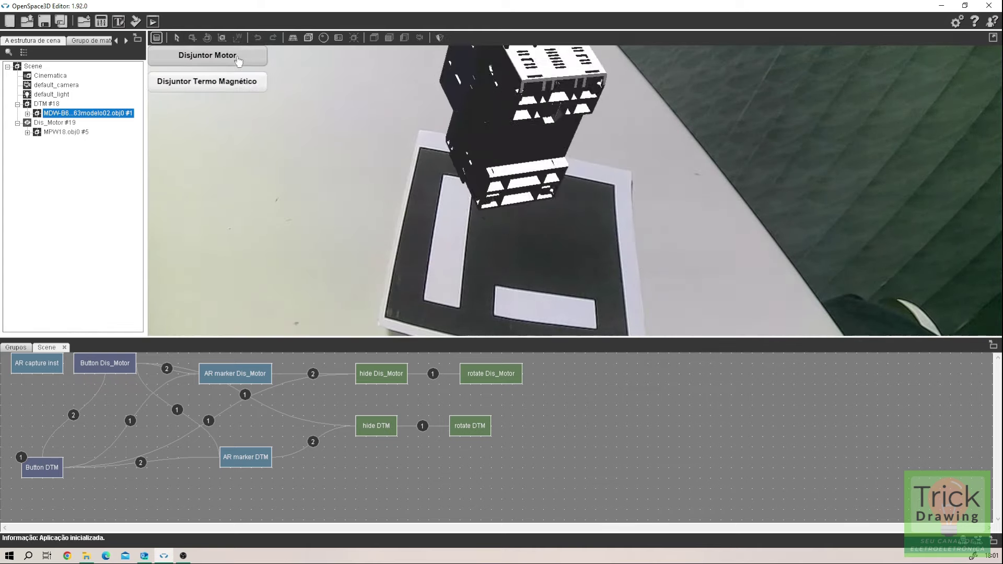
{"action": "left_click", "coordinate": [237, 58]}
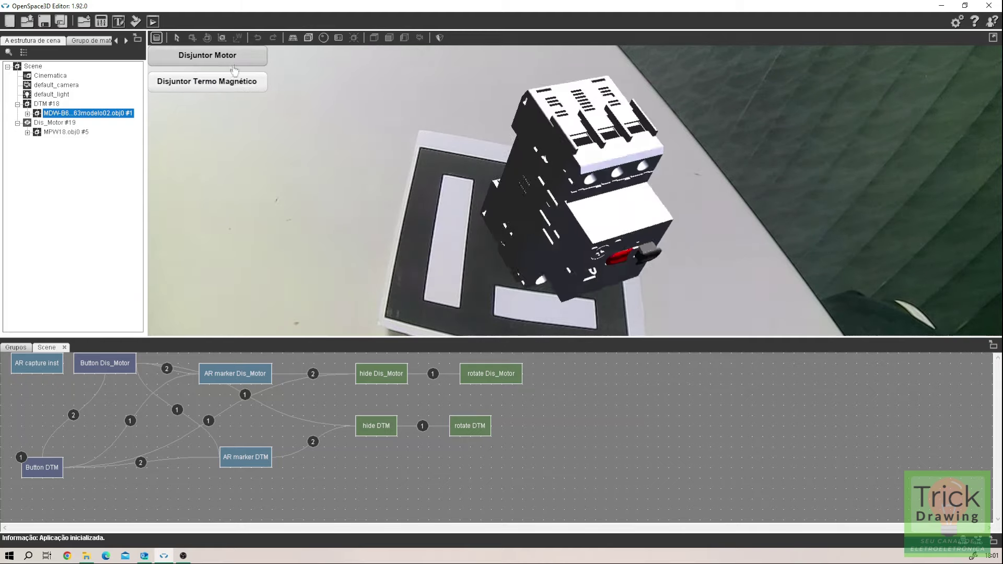
{"action": "left_click", "coordinate": [234, 69]}
{"action": "left_click", "coordinate": [233, 67]}
{"action": "left_click", "coordinate": [233, 67]}
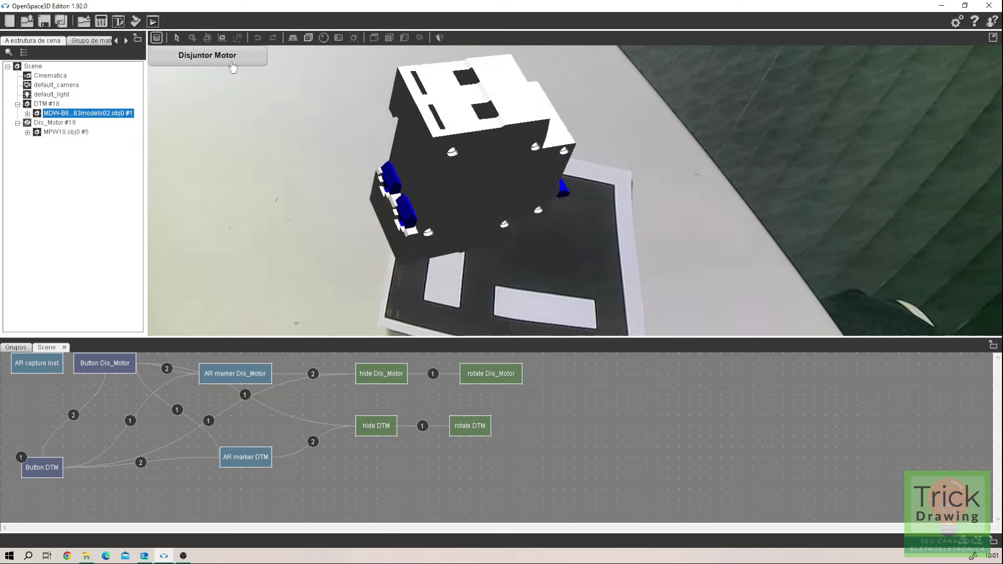
{"action": "left_click", "coordinate": [231, 66]}
{"action": "left_click", "coordinate": [227, 69]}
{"action": "left_click", "coordinate": [224, 67]}
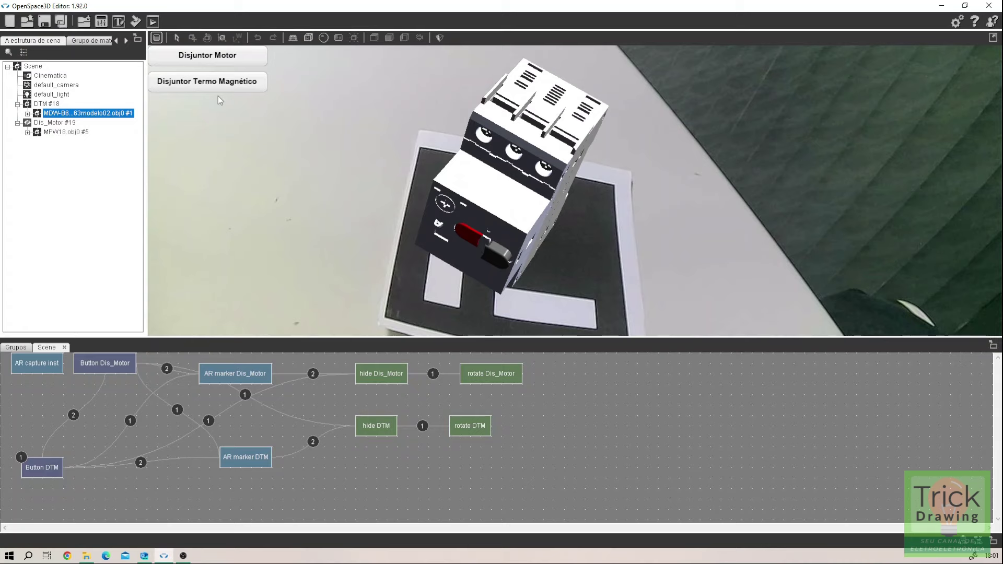
{"action": "left_click", "coordinate": [219, 67]}
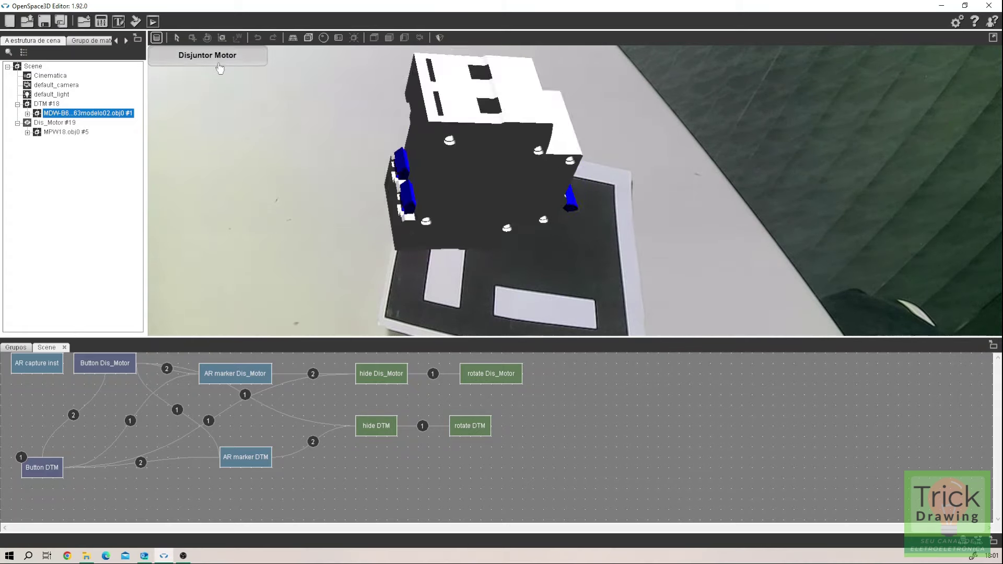
{"action": "left_click", "coordinate": [219, 67]}
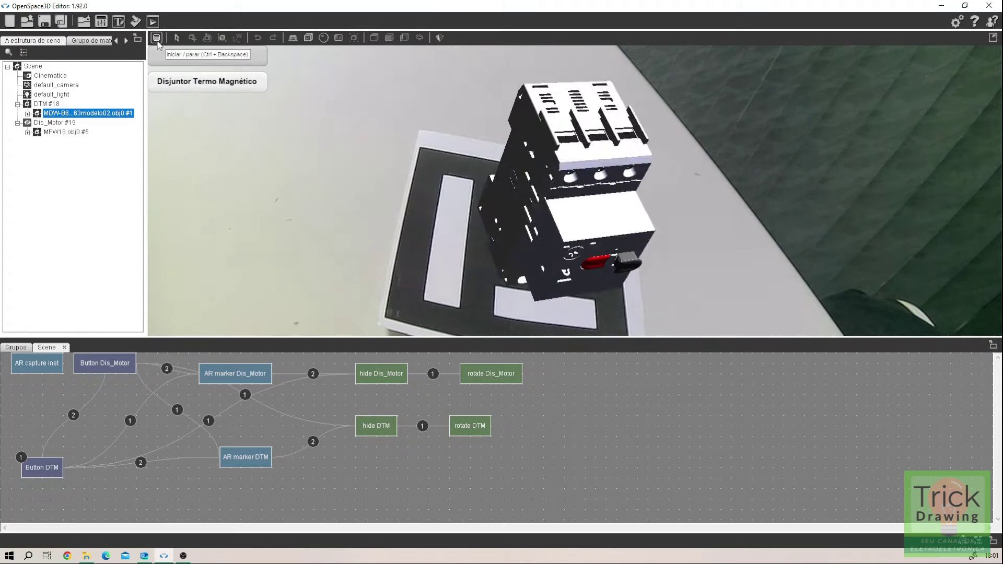
{"action": "left_click", "coordinate": [157, 38]}
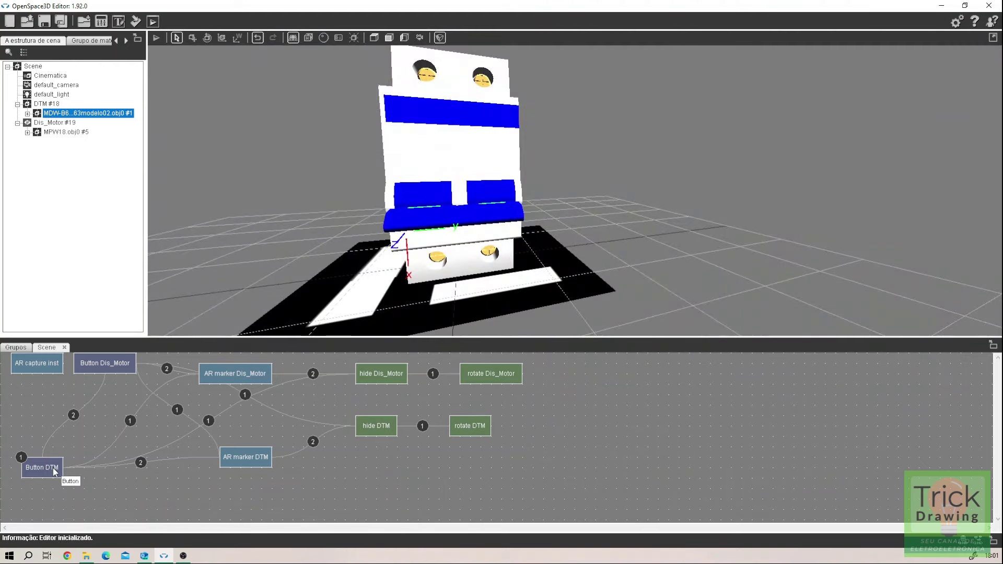
Step: Set Button DTM's Y position to 0 in its instance settings and accept the change
{"action": "double_click", "coordinate": [52, 468]}
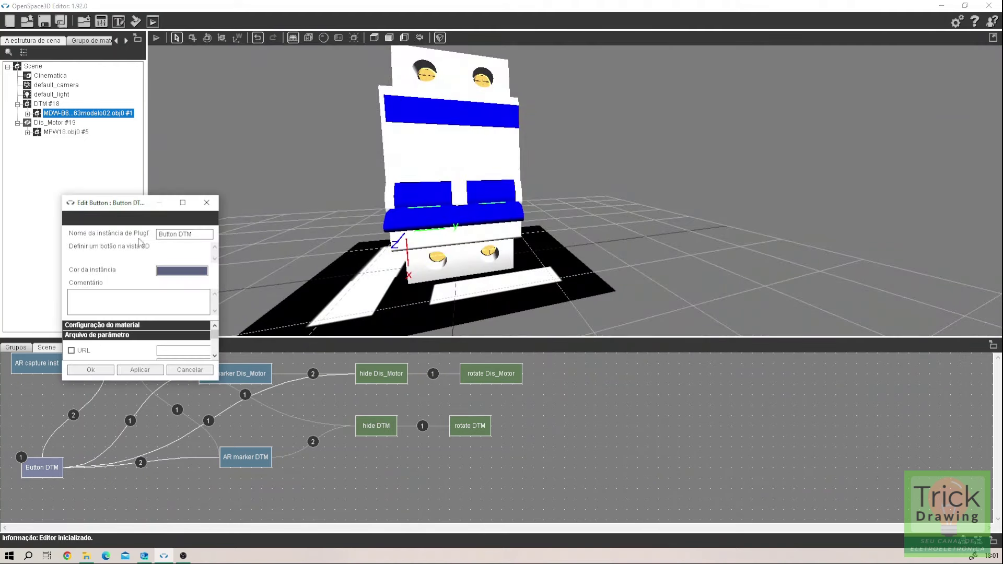
{"action": "left_click", "coordinate": [128, 238]}
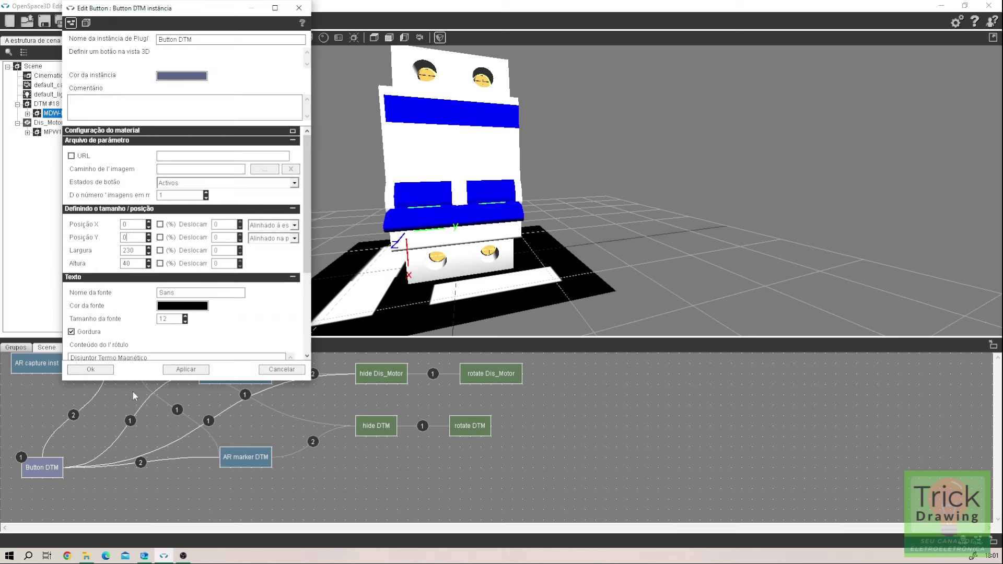
{"action": "left_click", "coordinate": [93, 369]}
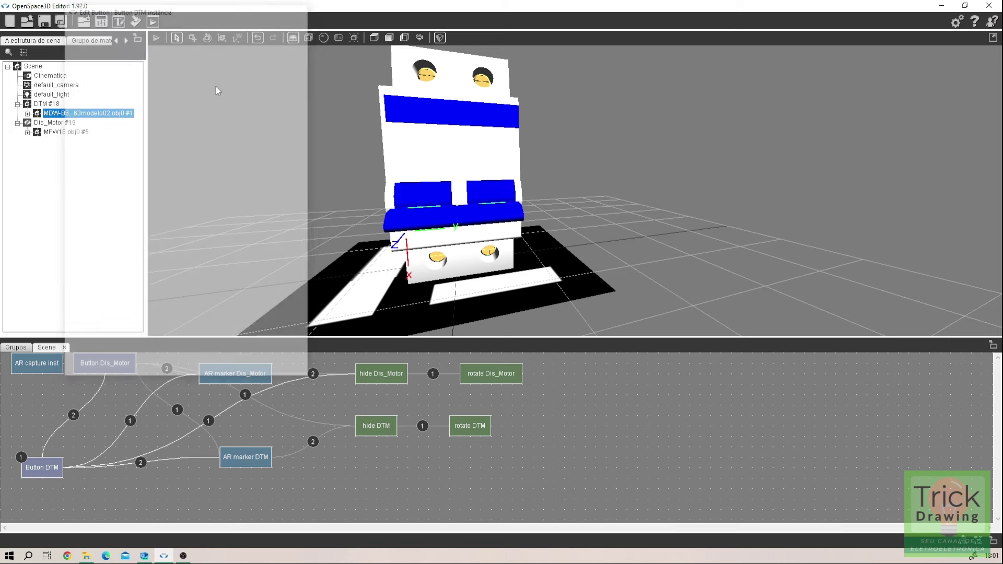
Step: Play the scene, try the repositioned Disjuntor Termo Magnético button, and stop playback
{"action": "left_click", "coordinate": [156, 37]}
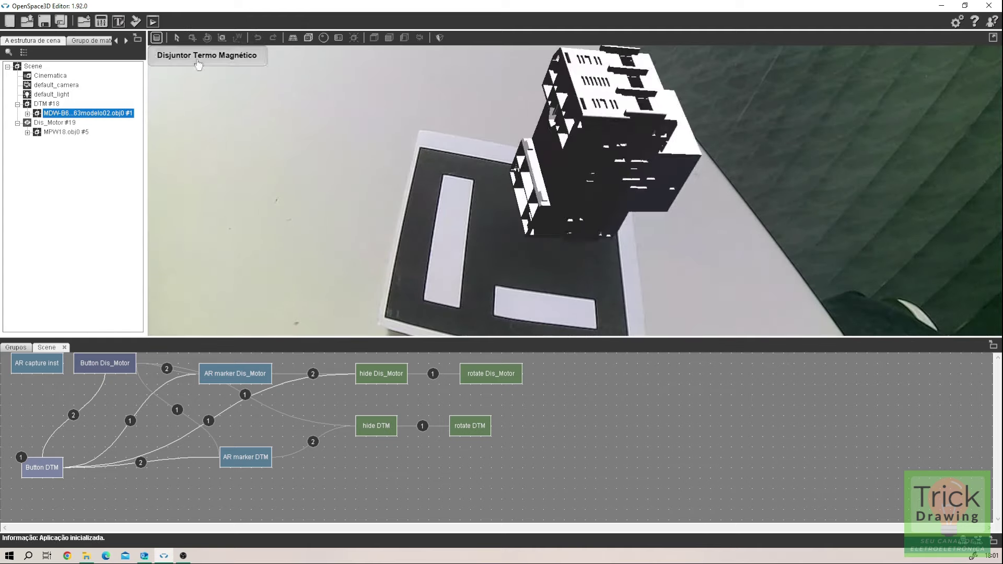
{"action": "left_click", "coordinate": [201, 59]}
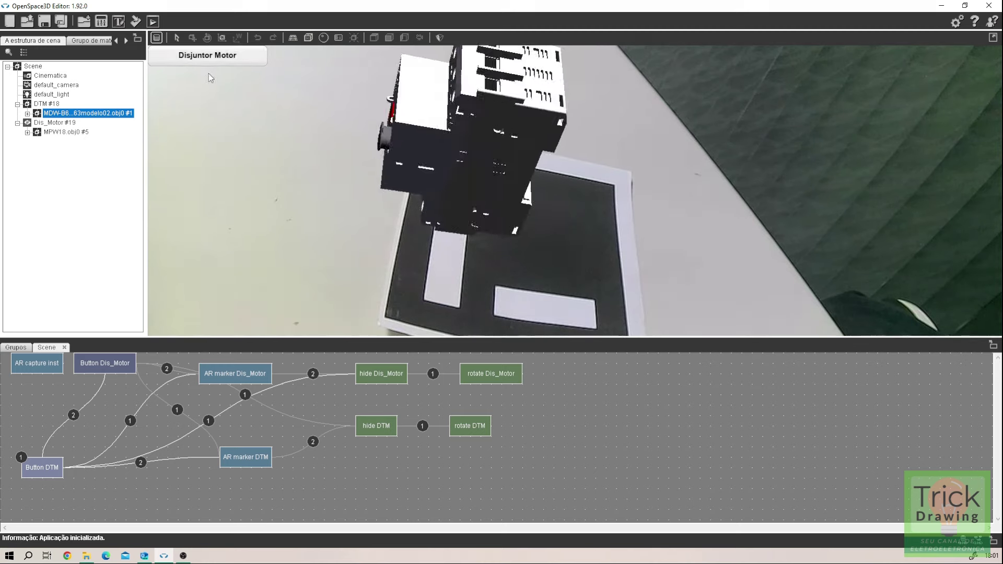
{"action": "left_click", "coordinate": [156, 38]}
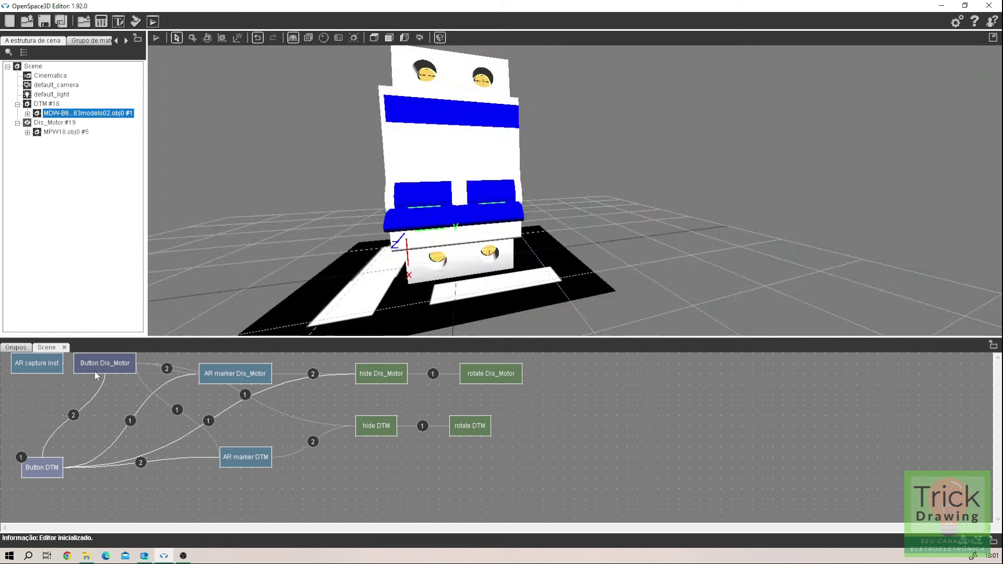
Step: Link Button Dis_Motor's LeftClick event to Hide on Button Dis_Motor itself
{"action": "left_click", "coordinate": [95, 371]}
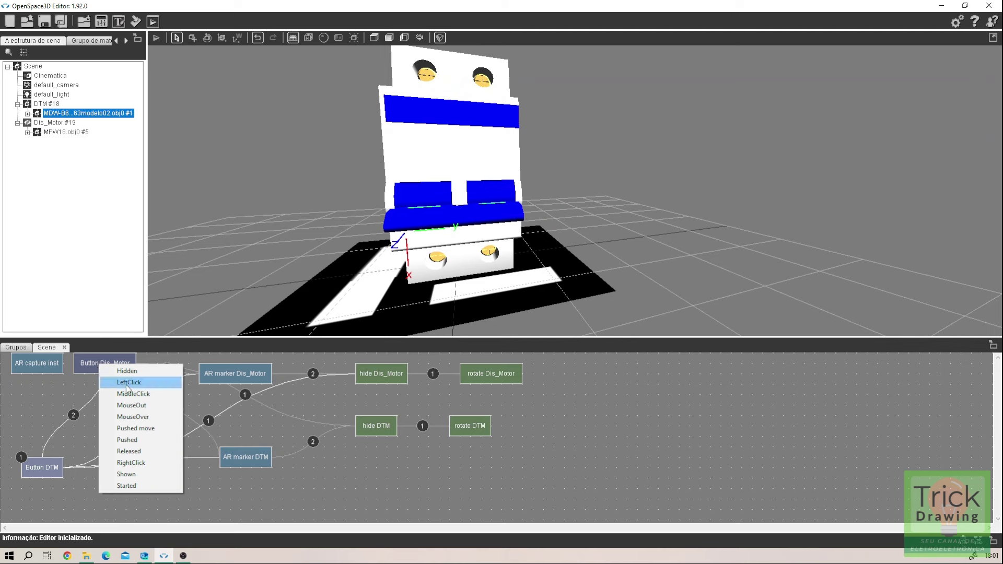
{"action": "left_click", "coordinate": [128, 382]}
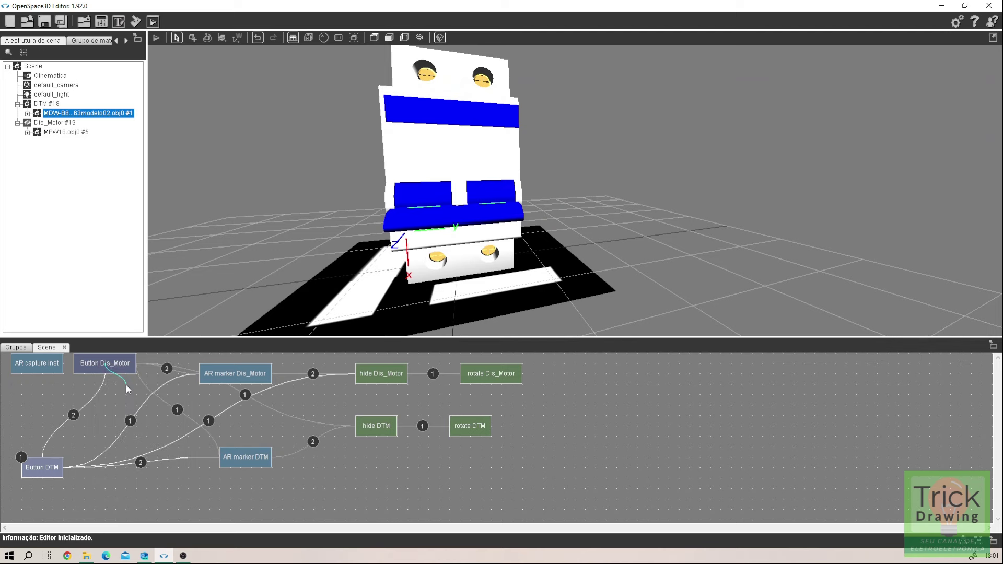
{"action": "left_click", "coordinate": [86, 367]}
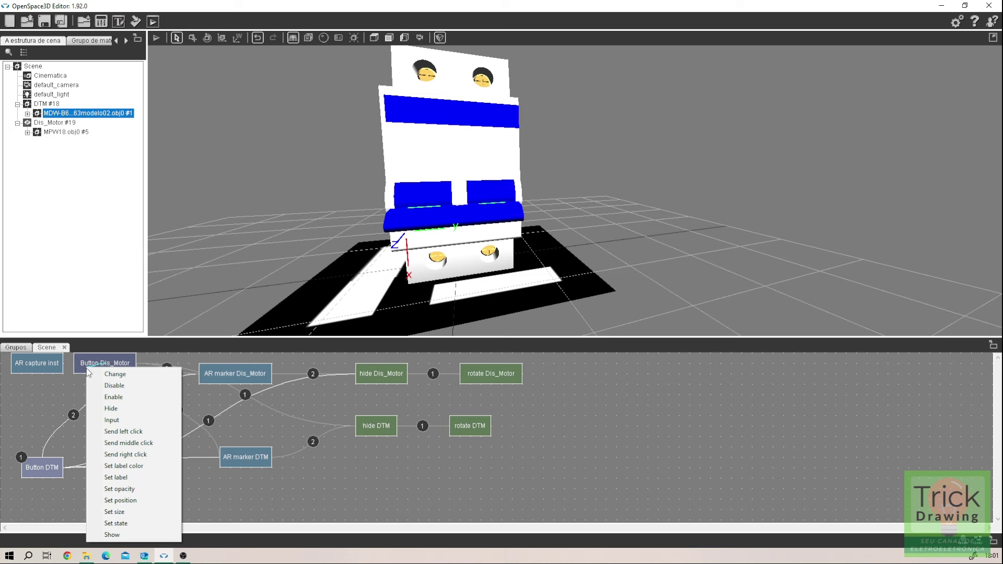
{"action": "left_click", "coordinate": [124, 409]}
Step: Play the scene and alternate between both breaker models several times using the overlapping on-screen buttons
{"action": "left_click", "coordinate": [157, 41]}
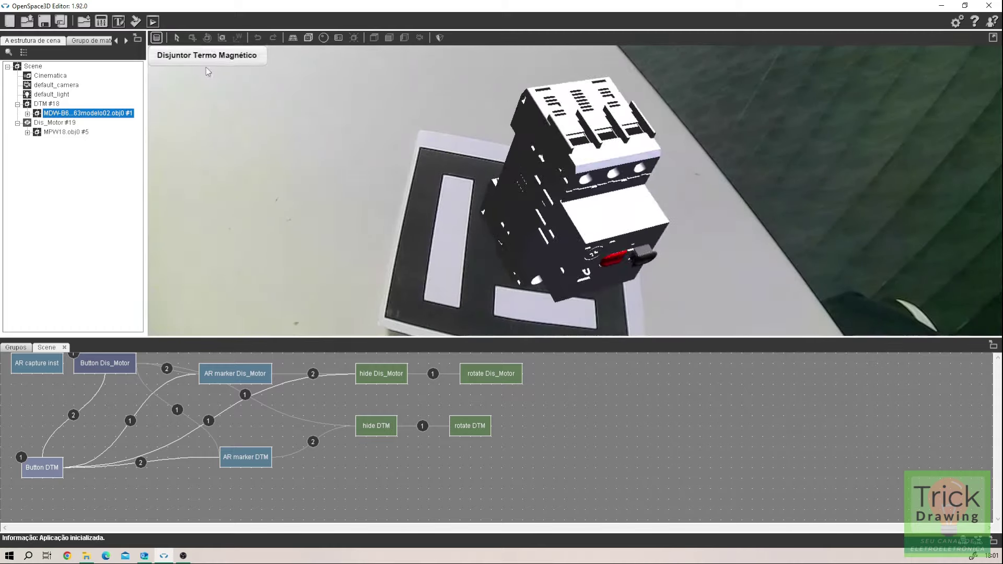
{"action": "left_click", "coordinate": [210, 62]}
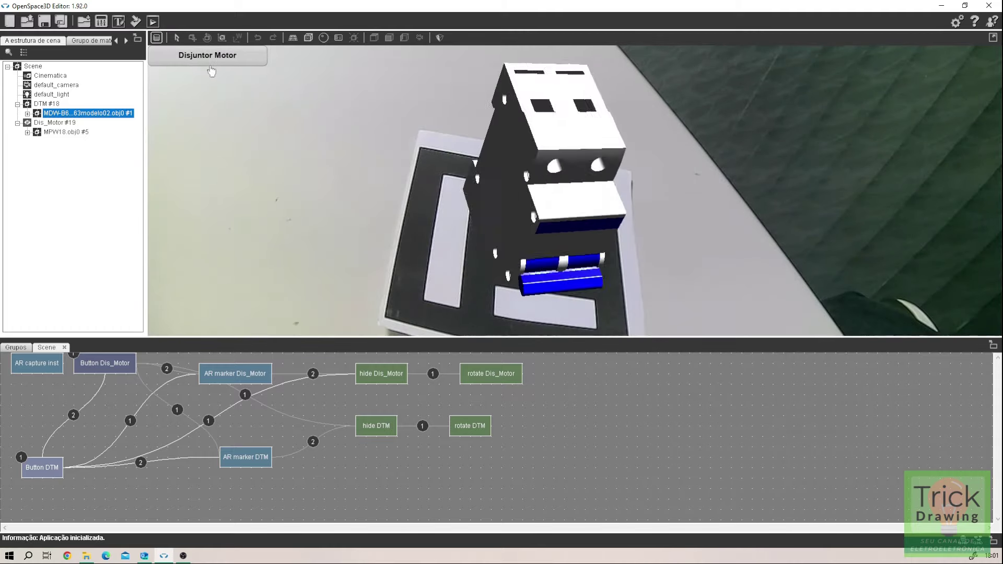
{"action": "left_click", "coordinate": [211, 61]}
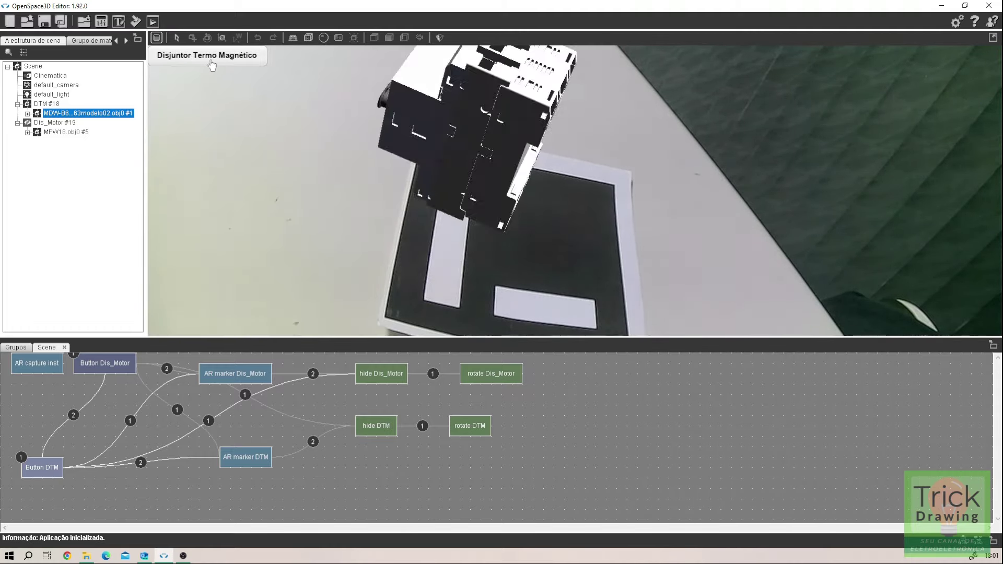
{"action": "left_click", "coordinate": [211, 61]}
{"action": "left_click", "coordinate": [211, 61]}
{"action": "left_click", "coordinate": [211, 61]}
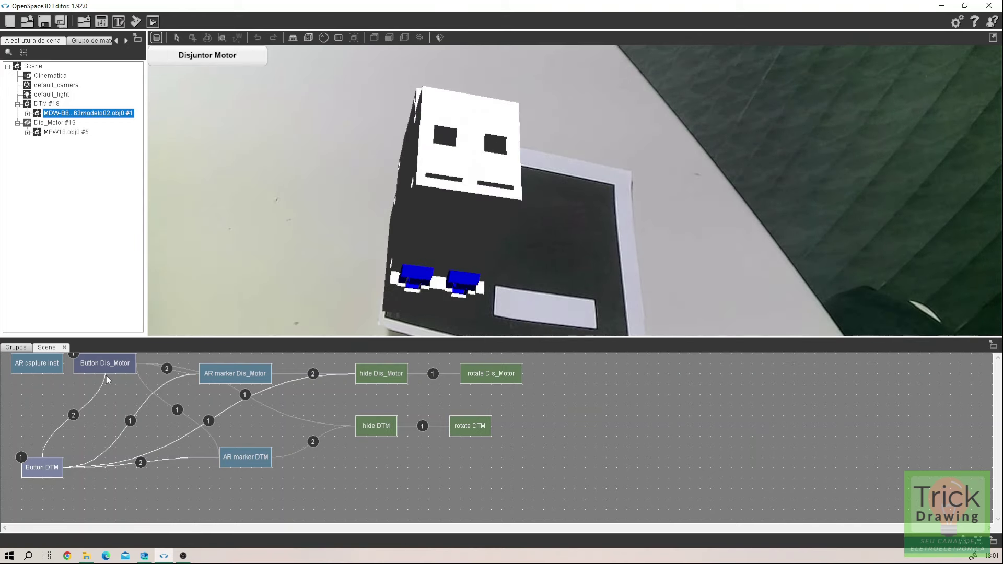
Step: Move the Button Dis_Motor block slightly down in the function graph and toggle between both models in the running scene
{"action": "left_click_drag", "start_coordinate": [106, 368], "coordinate": [108, 378]}
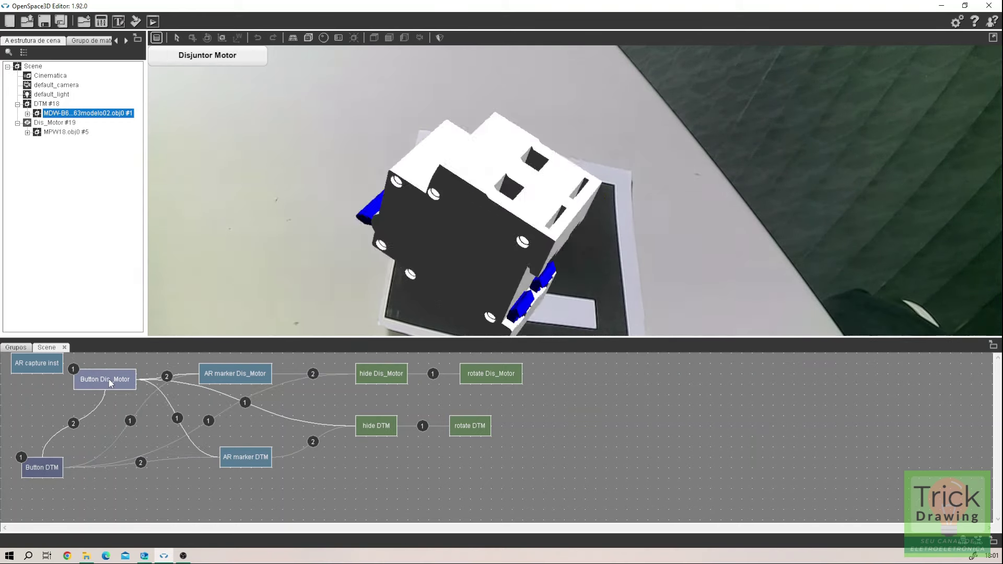
{"action": "left_click", "coordinate": [213, 60]}
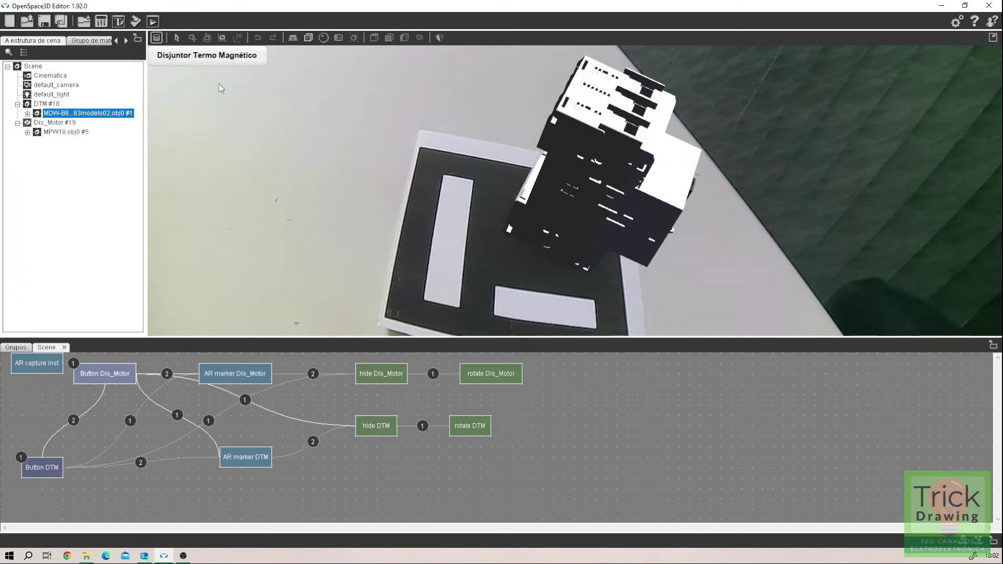
{"action": "left_click", "coordinate": [252, 57]}
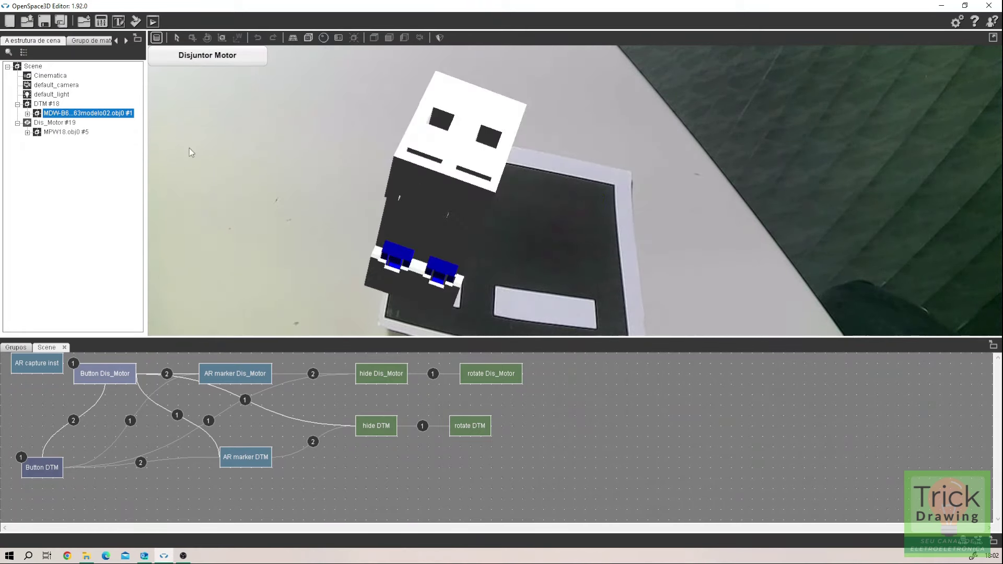
{"action": "left_click", "coordinate": [222, 59]}
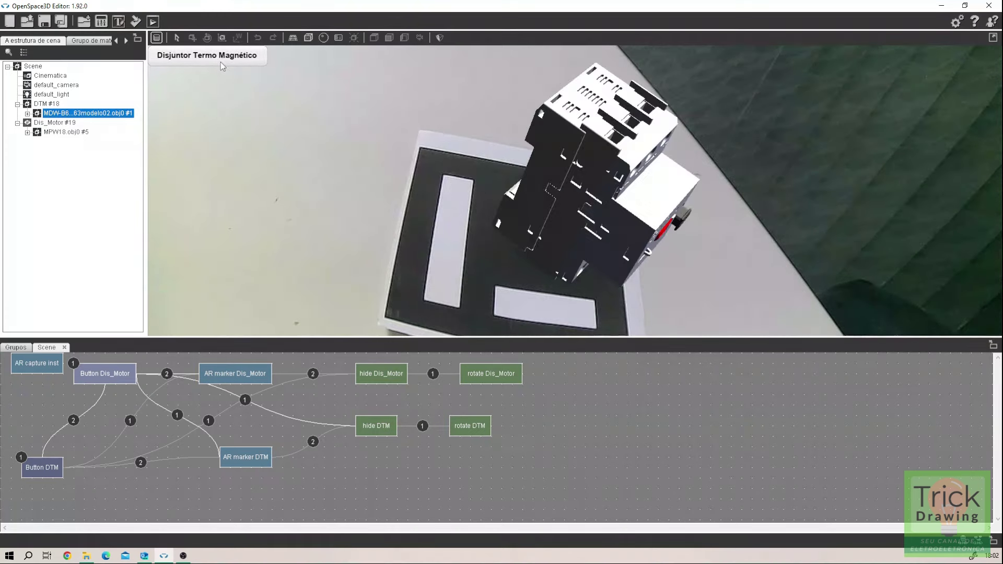
{"action": "left_click", "coordinate": [221, 63]}
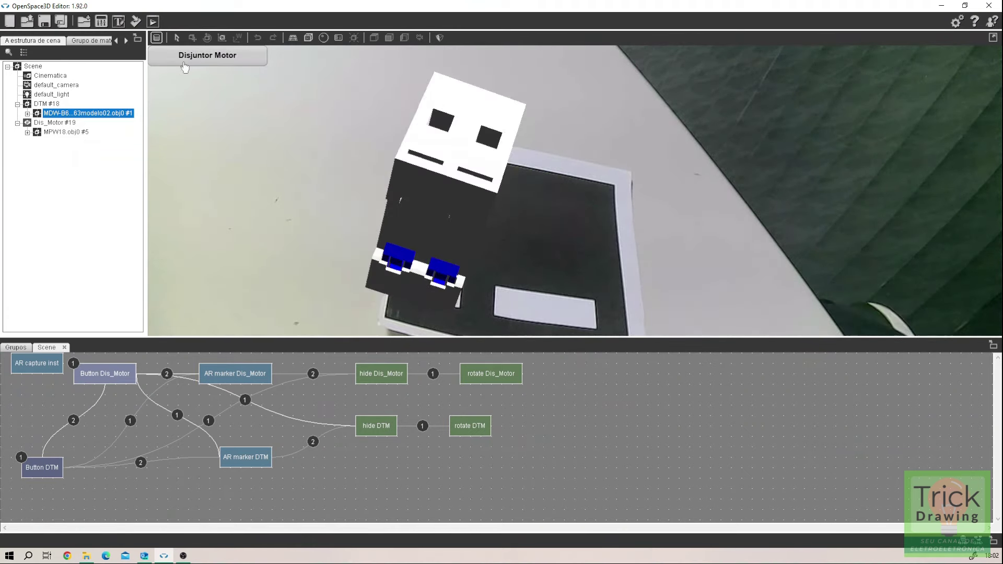